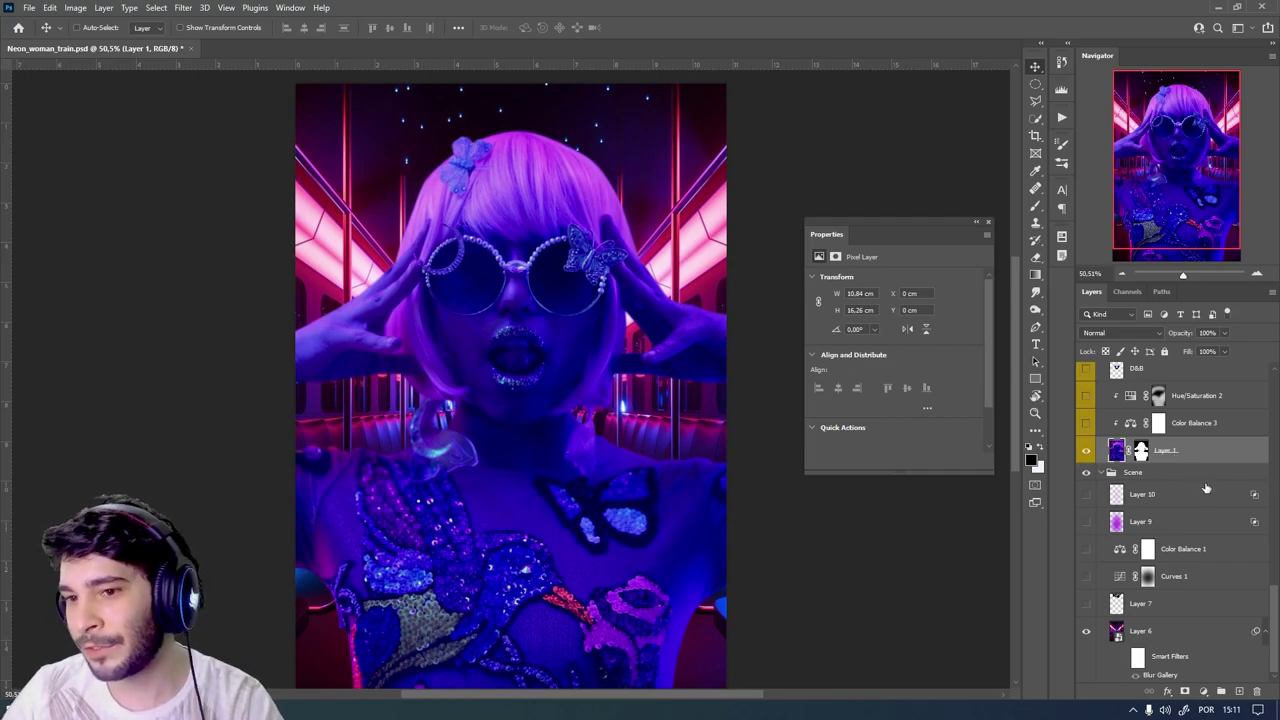
- Disable Layer 1's mask to reveal the woman's original neon hearts-and-palms backdrop
{"action": "scroll", "coordinate": [1195, 484], "scroll_direction": "up", "scroll_amount": 5}
{"action": "scroll", "coordinate": [1193, 481], "scroll_direction": "up", "scroll_amount": 3}
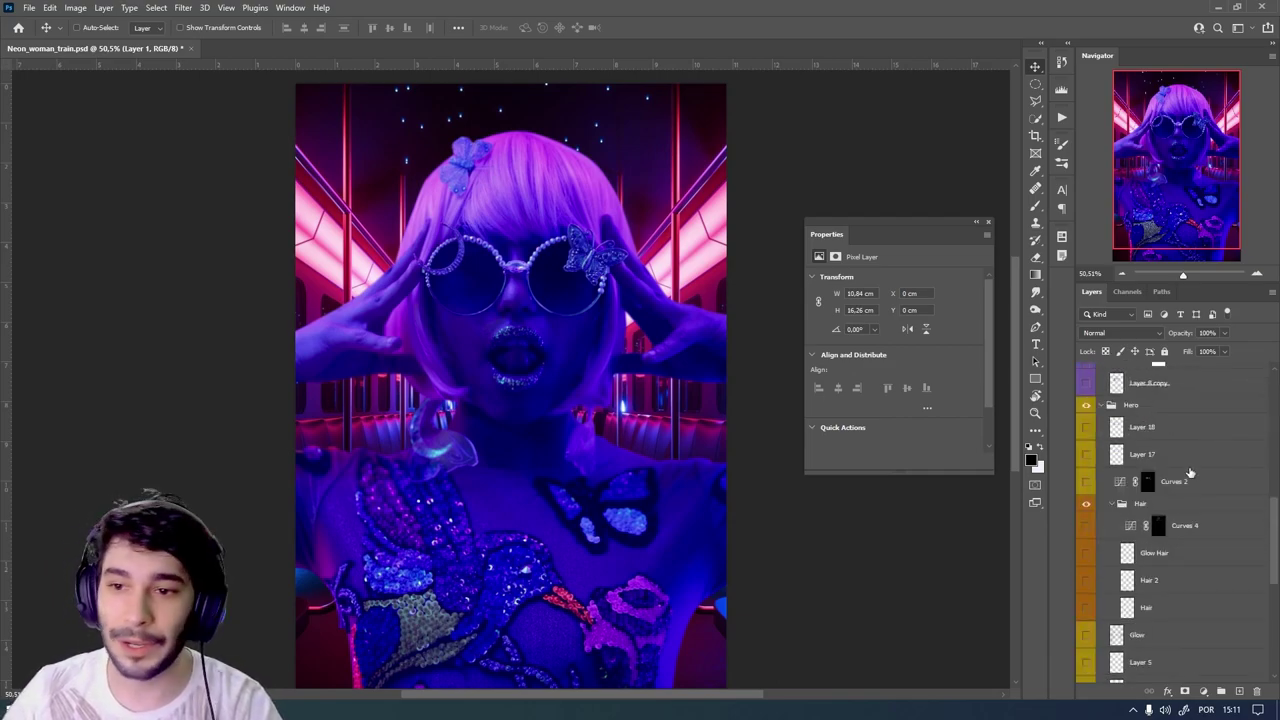
{"action": "scroll", "coordinate": [1190, 476], "scroll_direction": "down", "scroll_amount": 8}
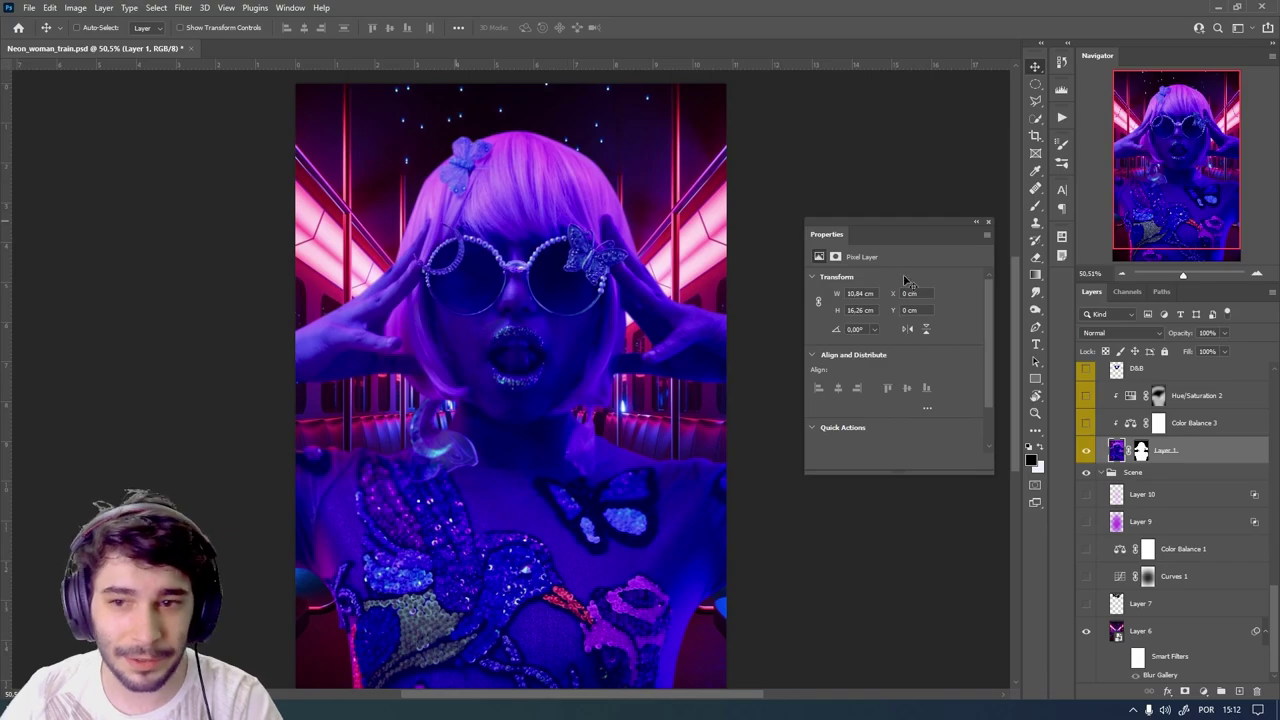
{"action": "left_click", "coordinate": [1141, 451], "text": "shift"}
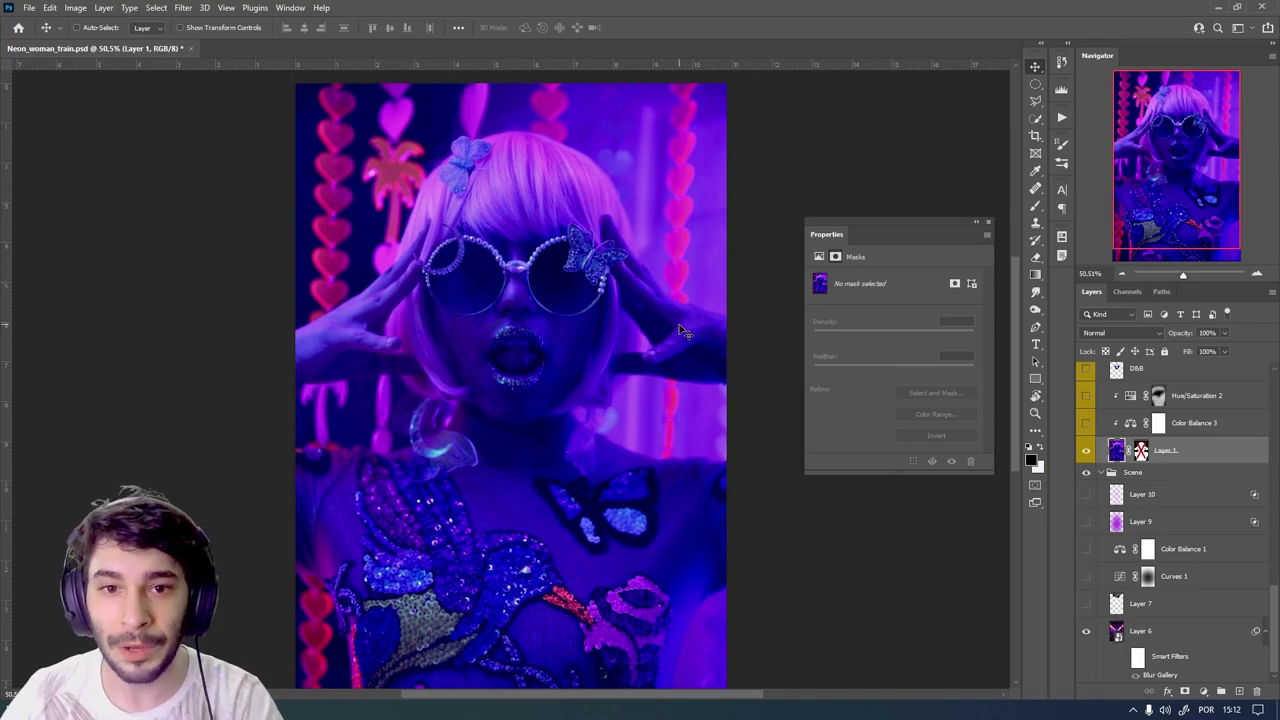
- Hide Layer 1 so only the empty neon train interior remains visible
{"action": "scroll", "coordinate": [500, 290], "scroll_direction": "up", "scroll_amount": 1}
{"action": "scroll", "coordinate": [500, 290], "scroll_direction": "up", "scroll_amount": 10}
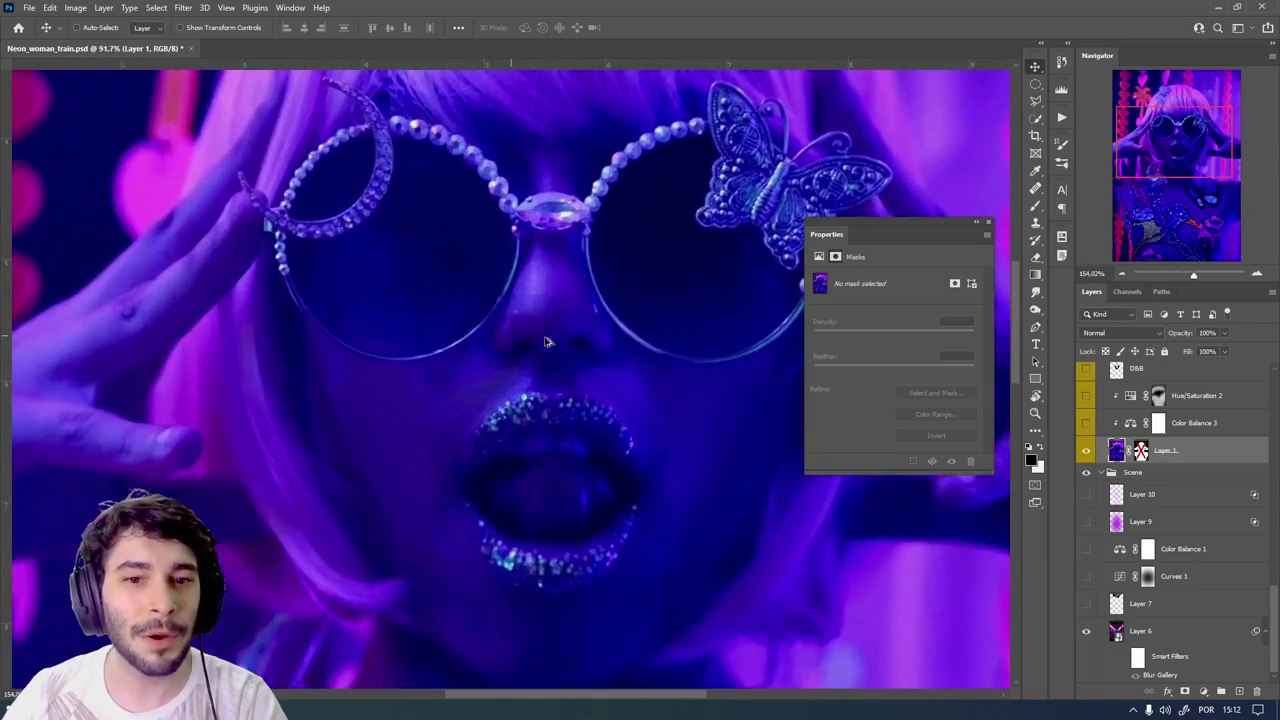
{"action": "scroll", "coordinate": [600, 320], "scroll_direction": "down", "scroll_amount": 5}
{"action": "scroll", "coordinate": [630, 322], "scroll_direction": "down", "scroll_amount": 5}
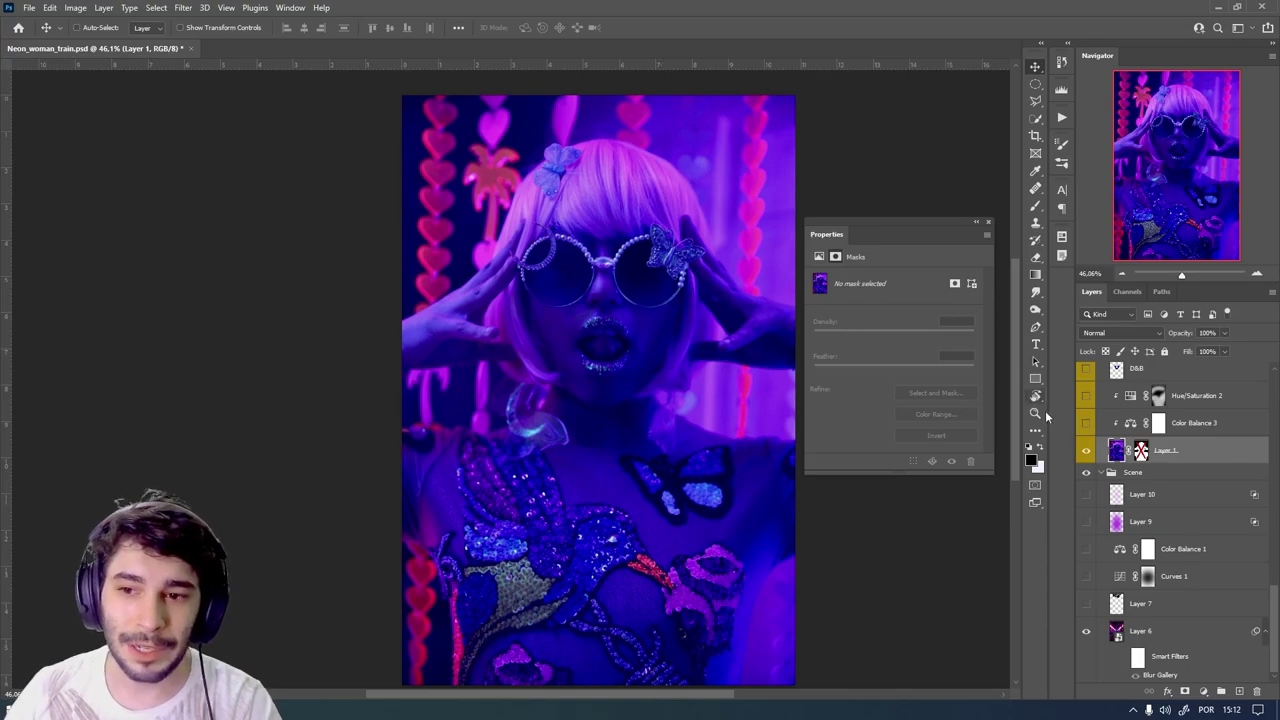
{"action": "left_click", "coordinate": [1086, 450]}
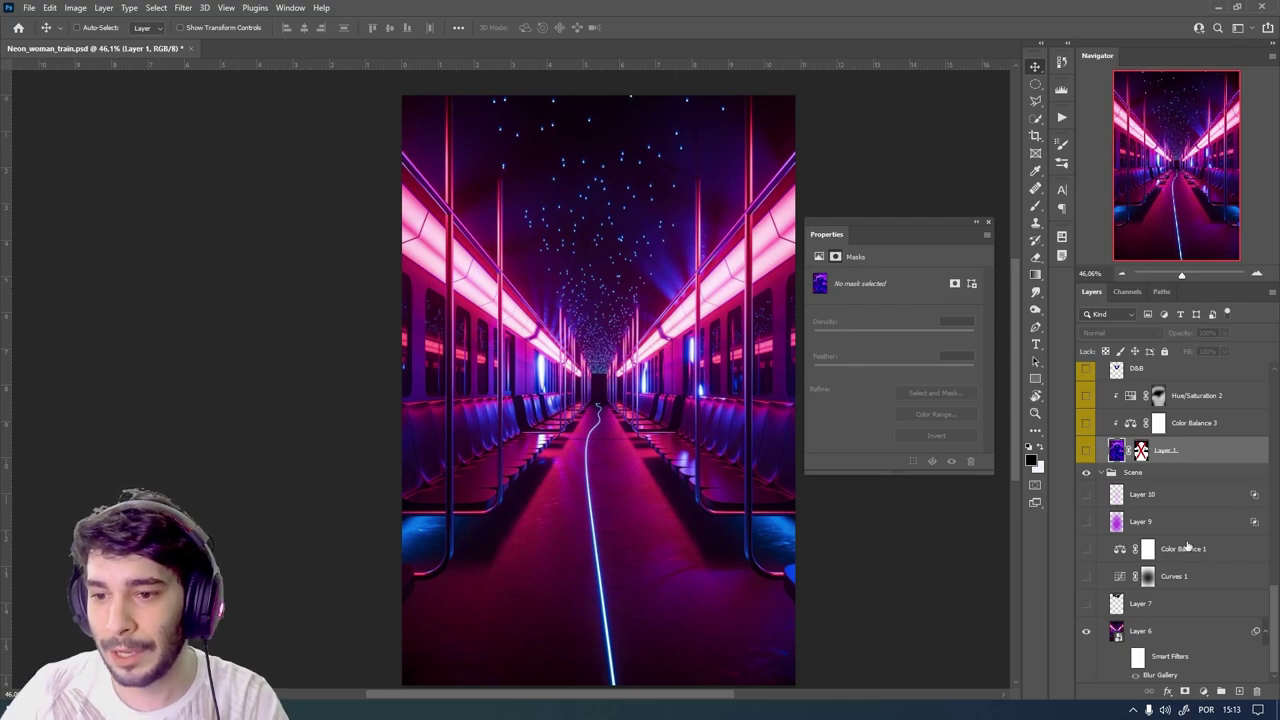
- Turn Layer 1 back on, showing the woman against her neon-hearts backdrop
{"action": "left_click", "coordinate": [1086, 451]}
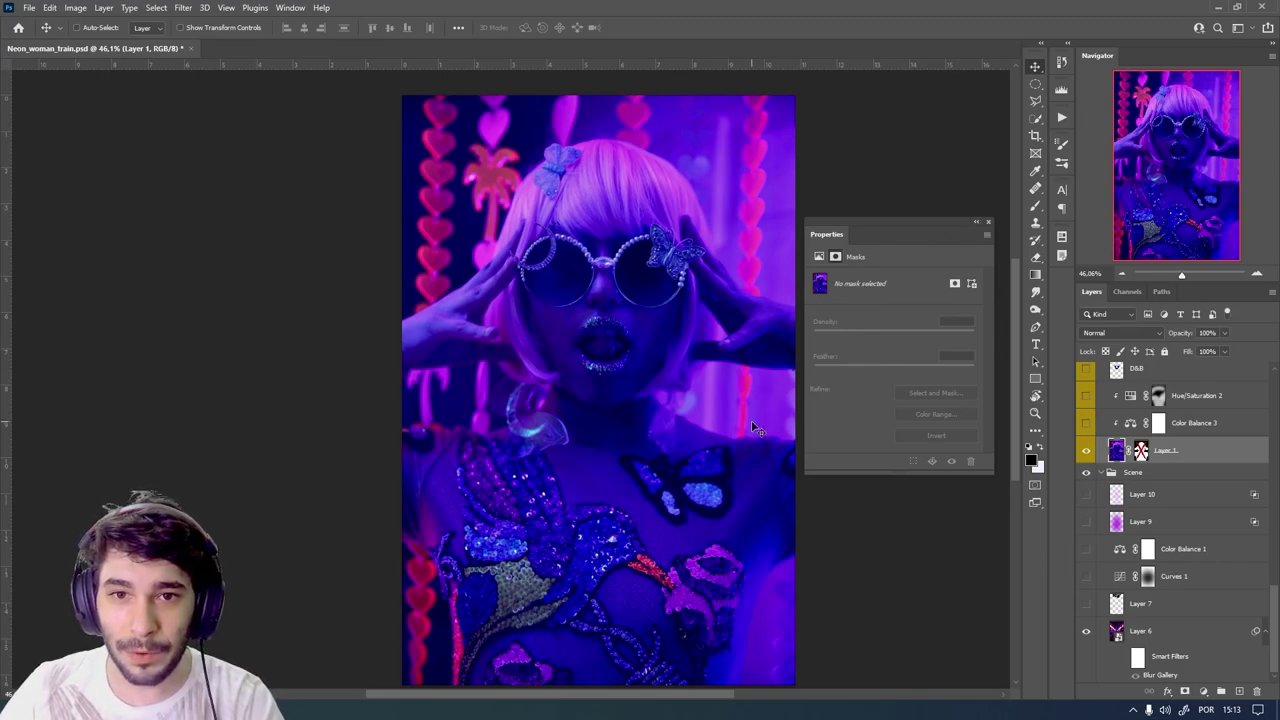
{"action": "scroll", "coordinate": [609, 339], "scroll_direction": "up", "scroll_amount": 5}
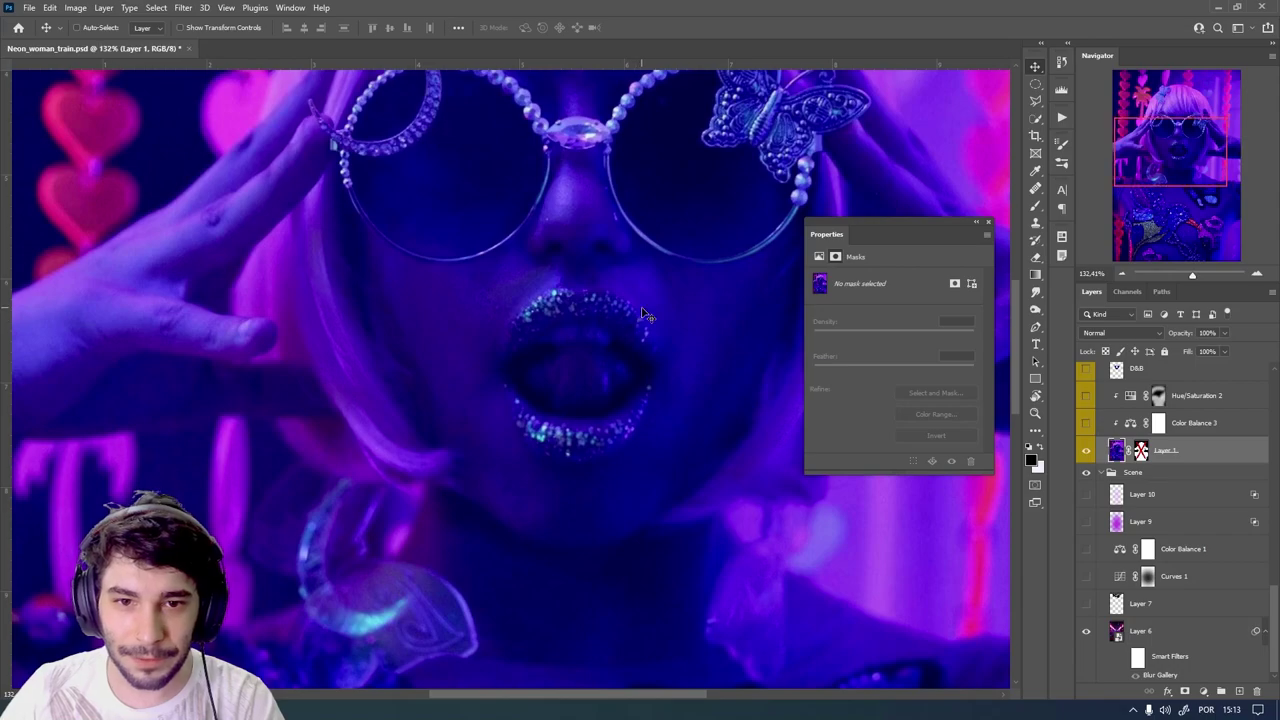
{"action": "scroll", "coordinate": [645, 315], "scroll_direction": "up", "scroll_amount": 2}
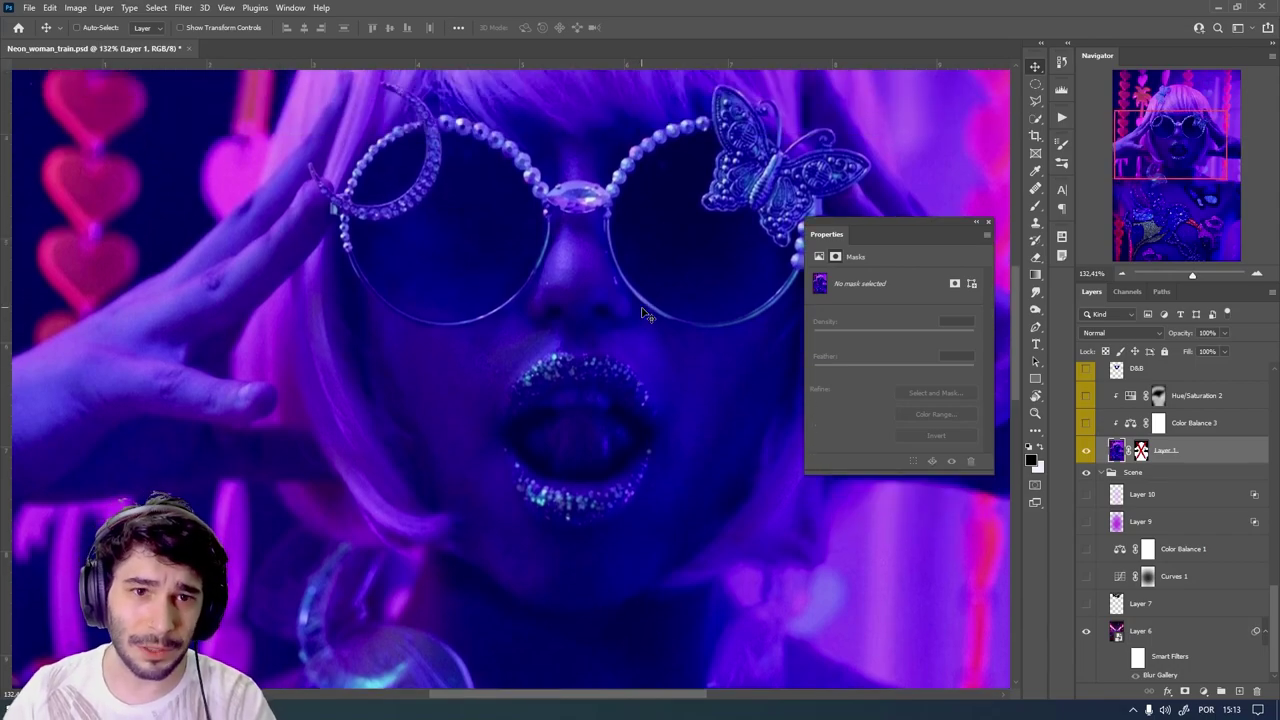
{"action": "scroll", "coordinate": [480, 312], "scroll_direction": "down", "scroll_amount": 3}
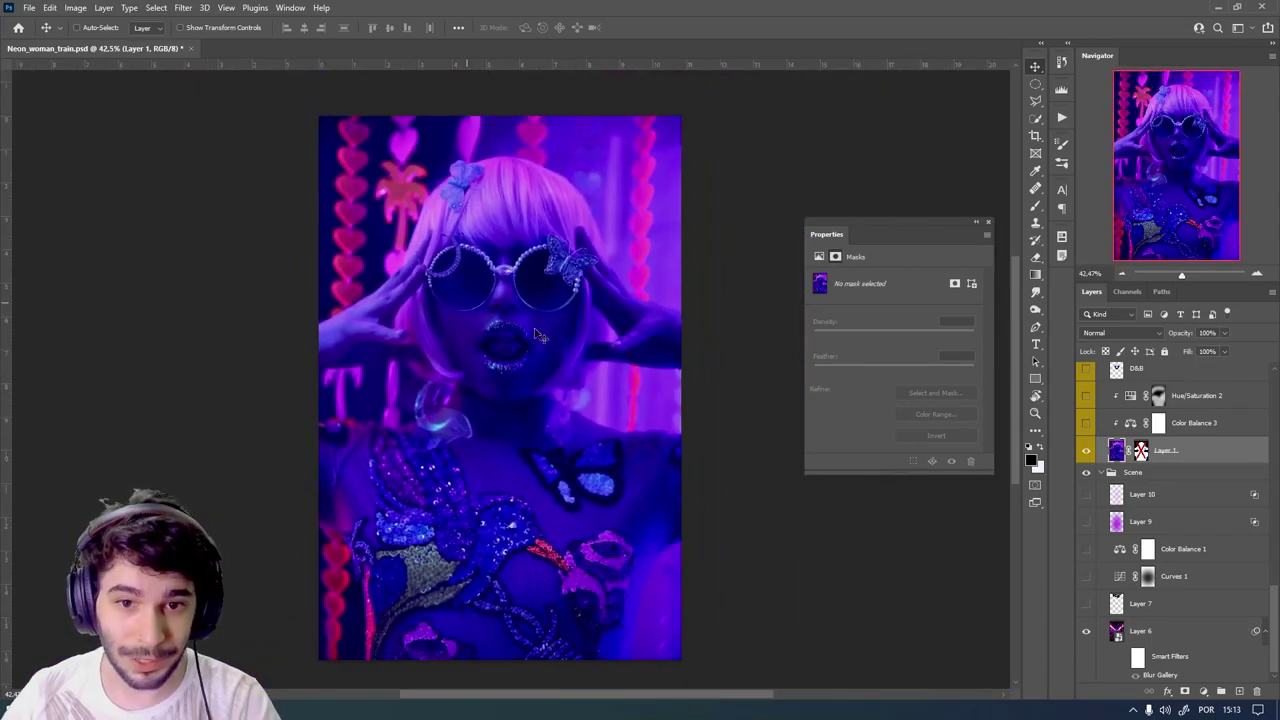
{"action": "scroll", "coordinate": [665, 400], "scroll_direction": "up", "scroll_amount": 2}
{"action": "scroll", "coordinate": [674, 416], "scroll_direction": "up", "scroll_amount": 4}
{"action": "scroll", "coordinate": [728, 446], "scroll_direction": "up", "scroll_amount": 1}
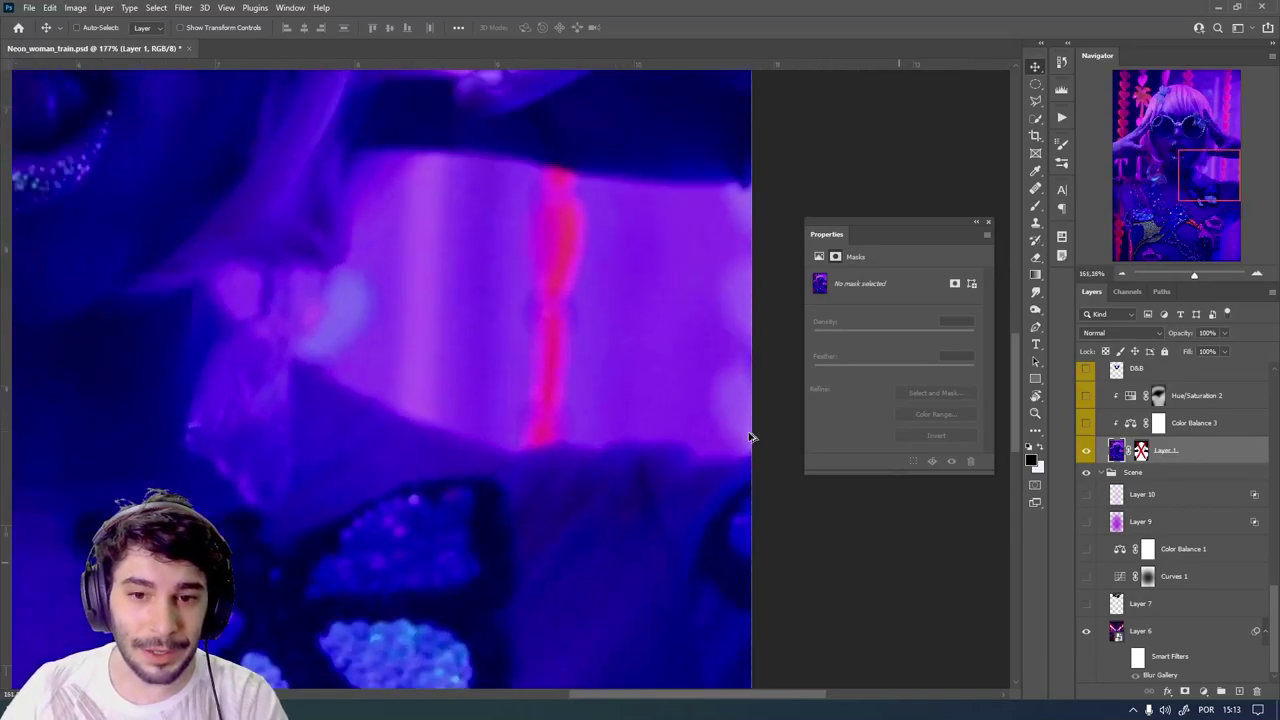
{"action": "scroll", "coordinate": [605, 449], "scroll_direction": "up", "scroll_amount": 1}
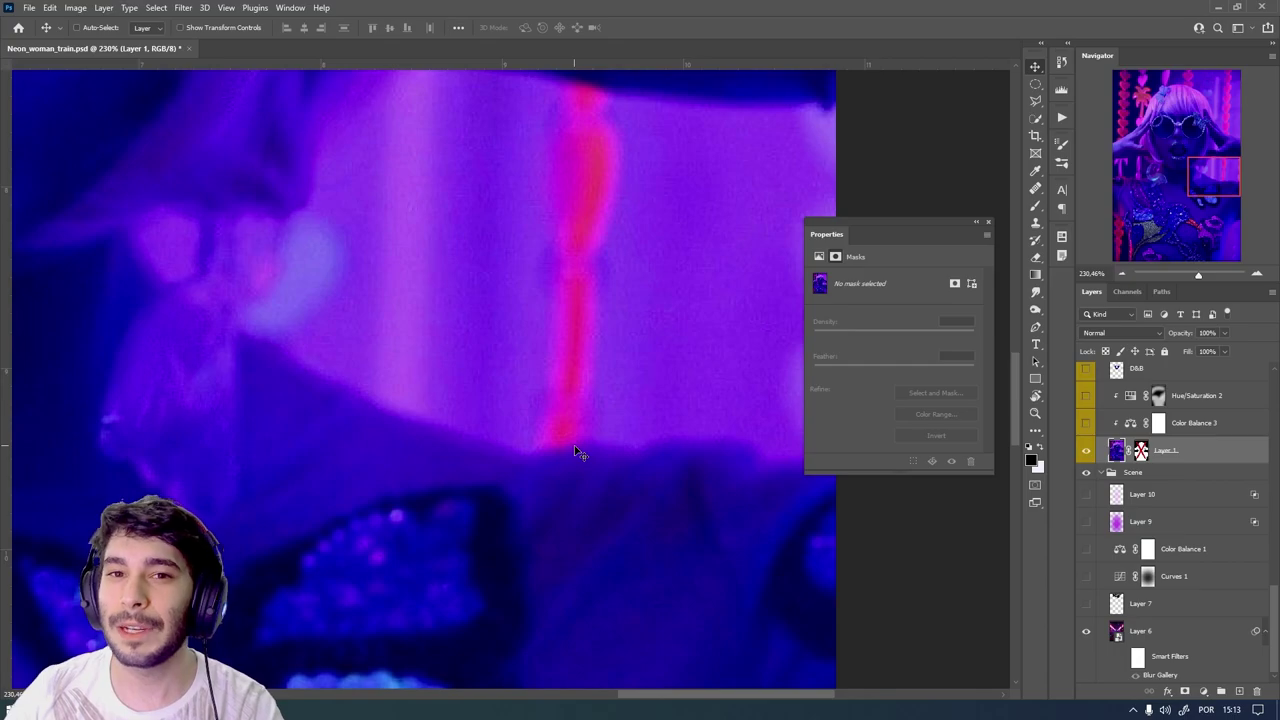
- View Layer 1's mask on its own
{"action": "scroll", "coordinate": [866, 520], "scroll_direction": "down", "scroll_amount": 3}
{"action": "scroll", "coordinate": [880, 523], "scroll_direction": "down", "scroll_amount": 1}
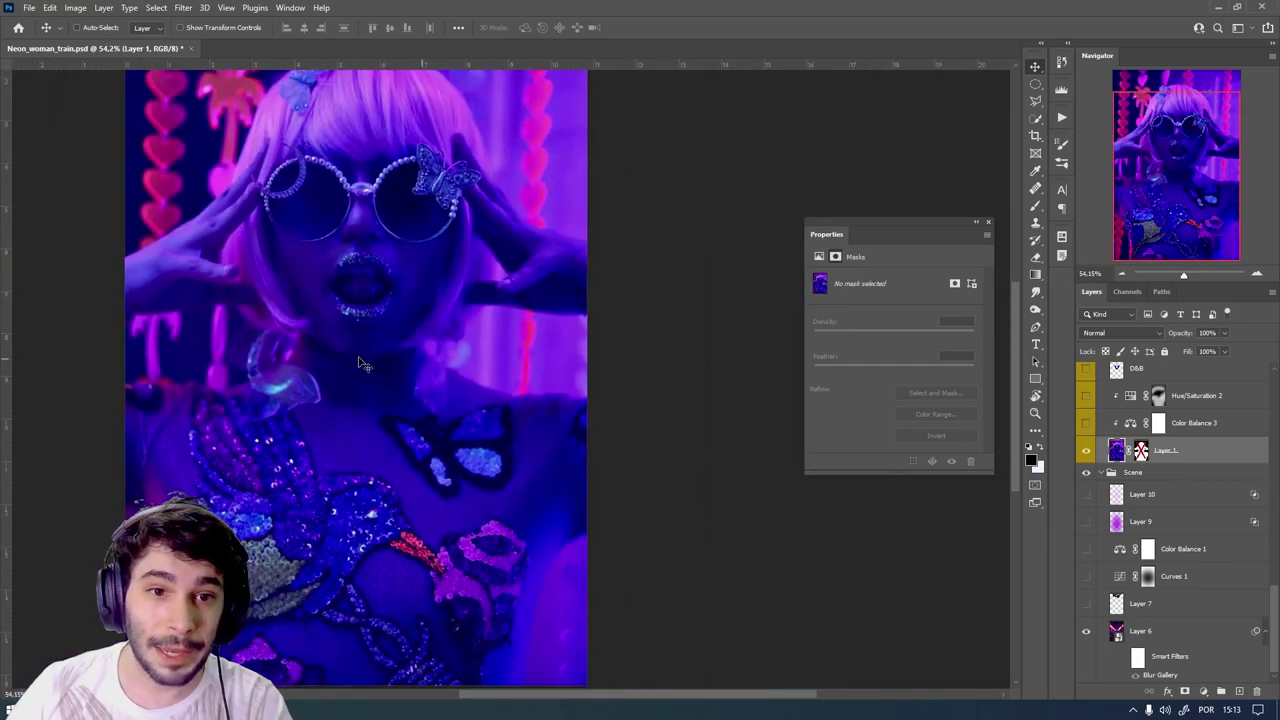
{"action": "scroll", "coordinate": [600, 150], "scroll_direction": "up", "scroll_amount": 2}
{"action": "scroll", "coordinate": [572, 163], "scroll_direction": "up", "scroll_amount": 1}
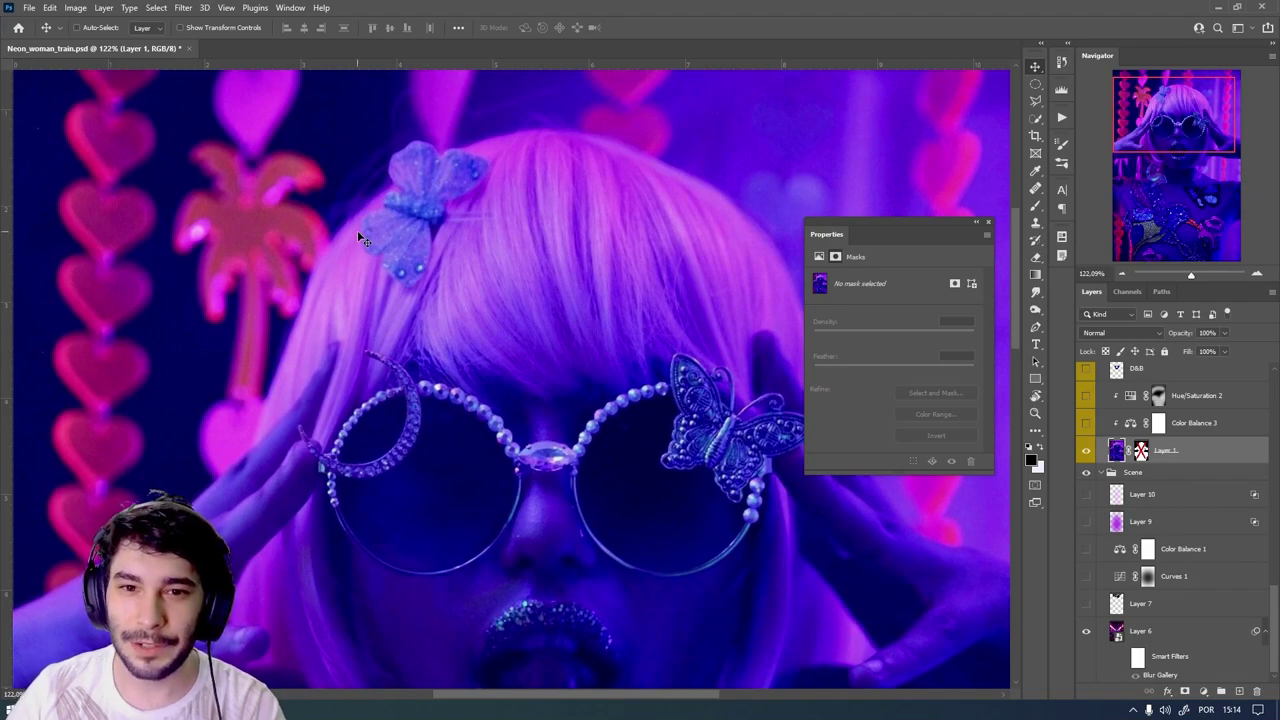
{"action": "scroll", "coordinate": [640, 278], "scroll_direction": "down", "scroll_amount": 3}
{"action": "scroll", "coordinate": [686, 328], "scroll_direction": "up", "scroll_amount": 1}
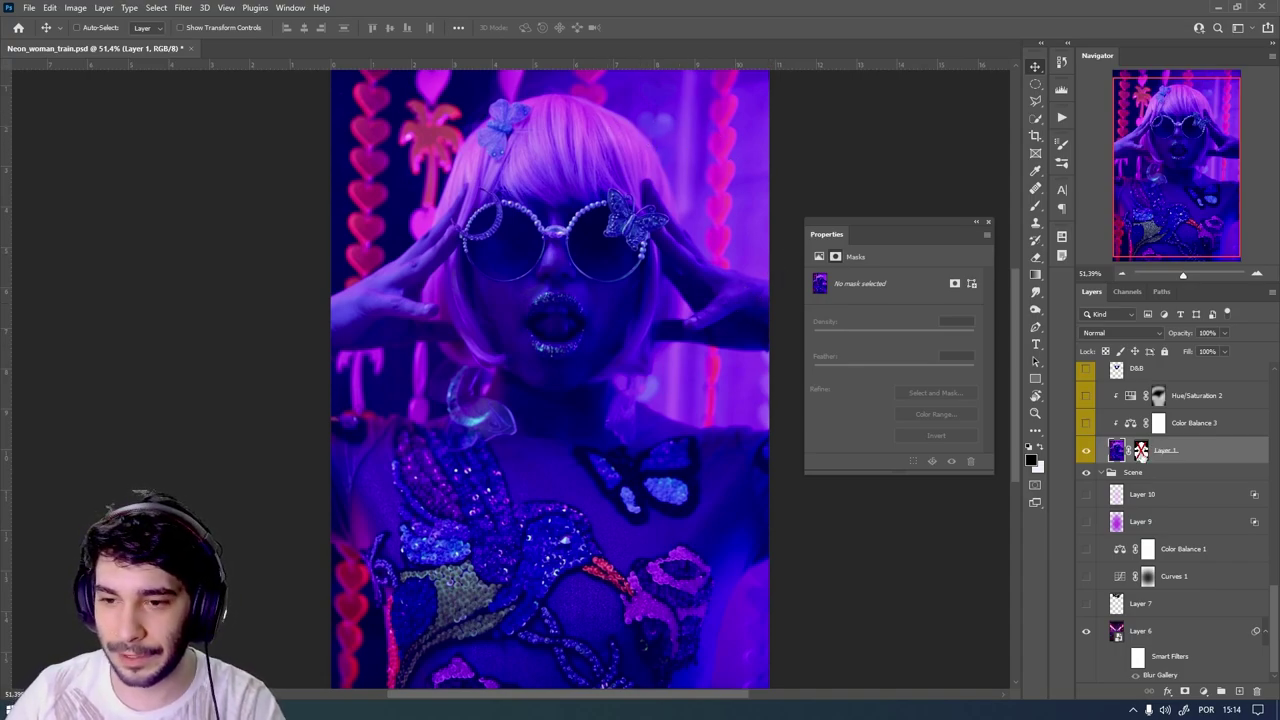
{"action": "left_click", "coordinate": [1141, 451], "text": "alt"}
- Re-enable Layer 1's mask to cut the woman onto the train, then hide her layer
{"action": "scroll", "coordinate": [540, 350], "scroll_direction": "down", "scroll_amount": 2}
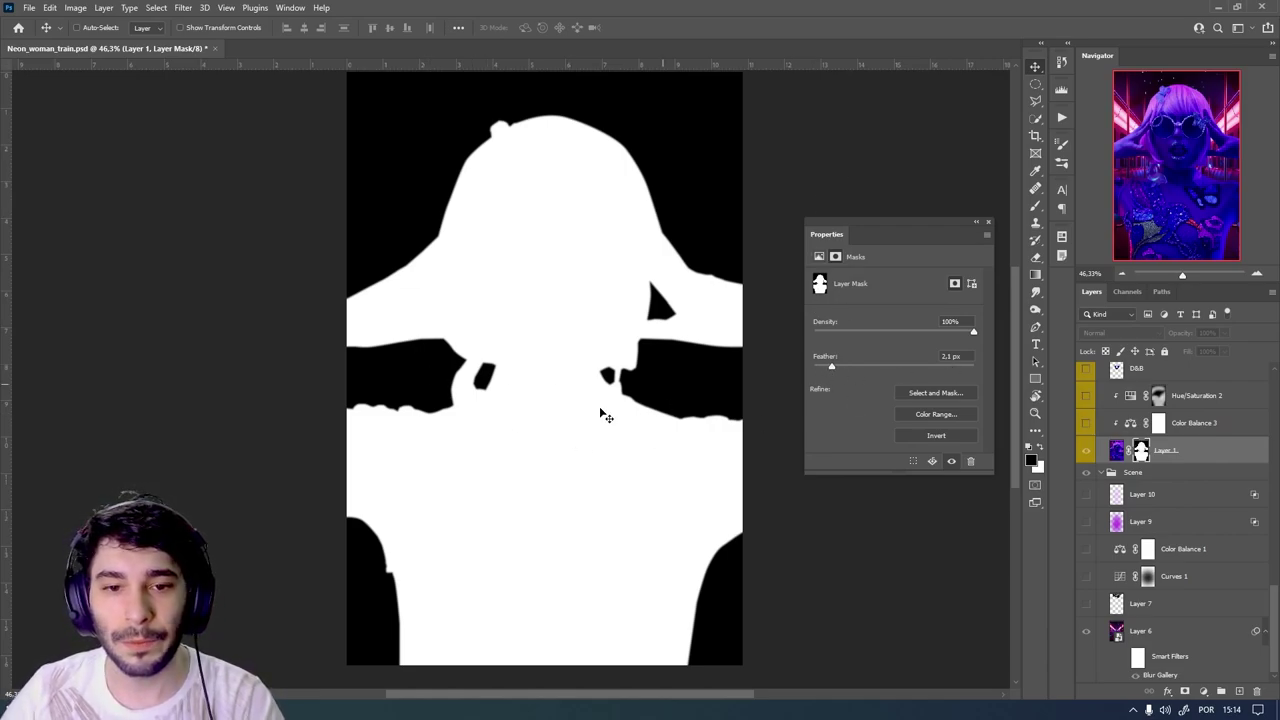
{"action": "left_click", "coordinate": [1195, 454]}
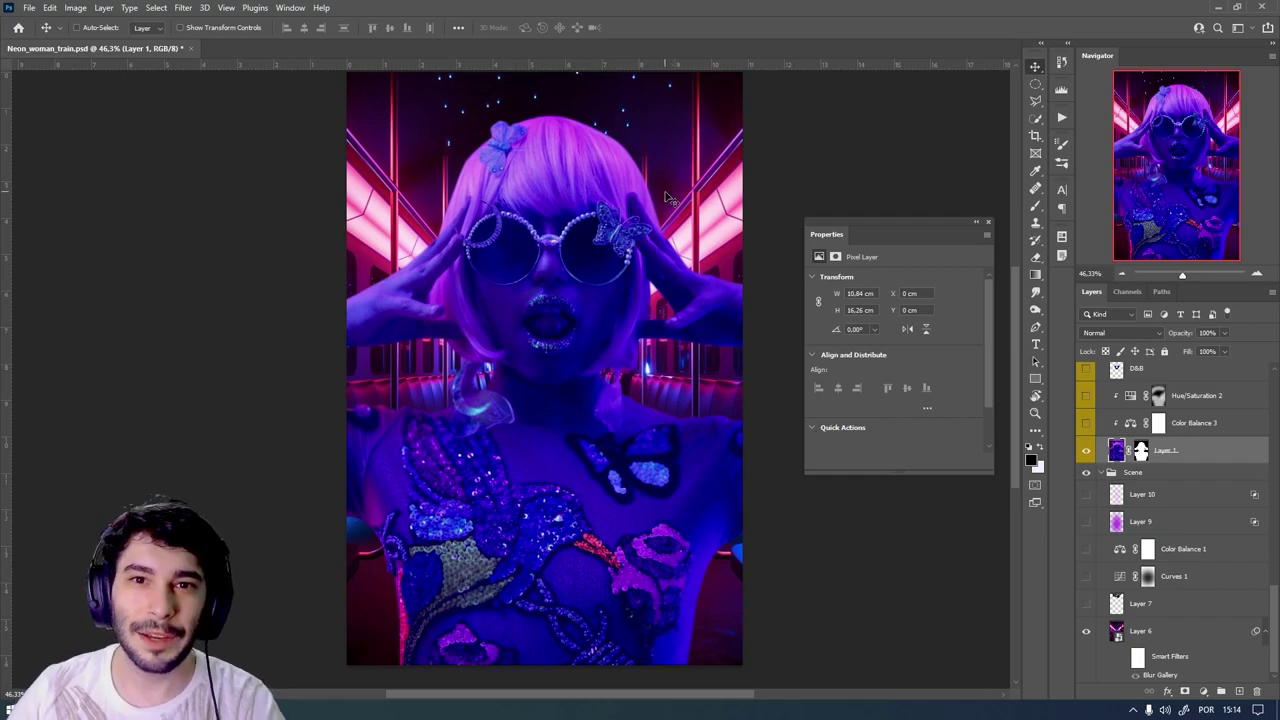
{"action": "scroll", "coordinate": [690, 280], "scroll_direction": "down", "scroll_amount": 1}
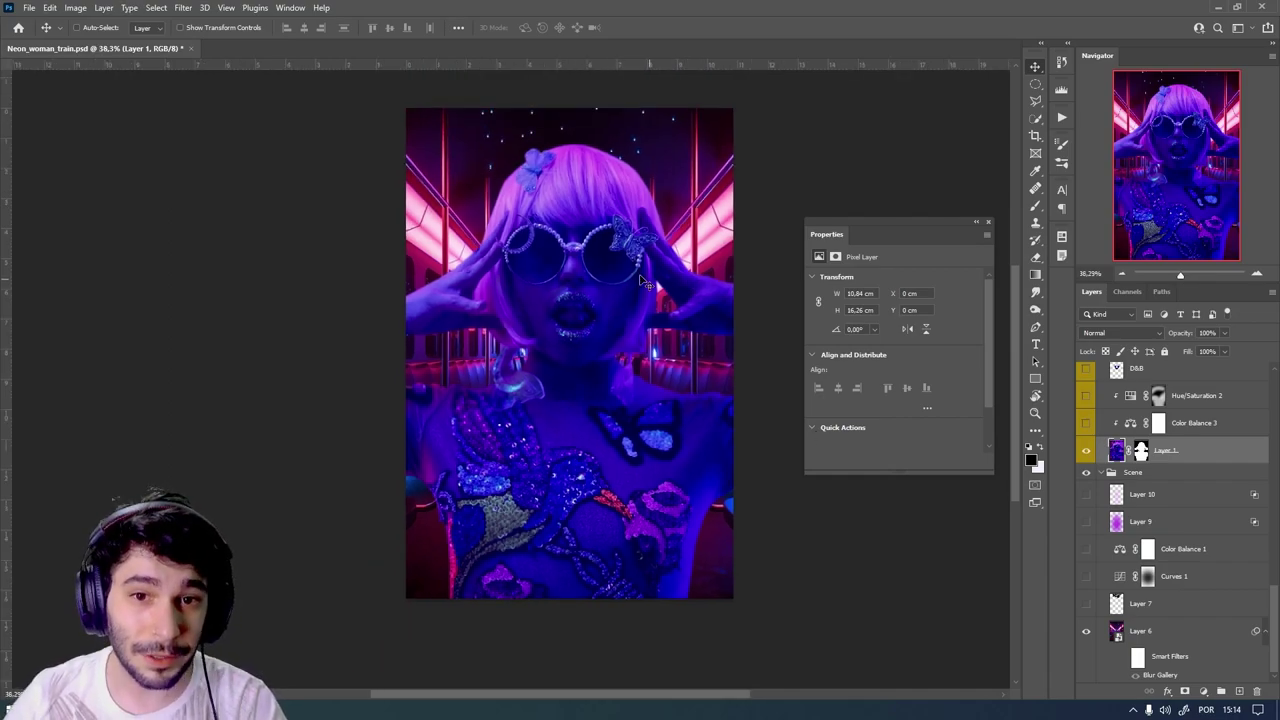
{"action": "scroll", "coordinate": [568, 217], "scroll_direction": "up", "scroll_amount": 1}
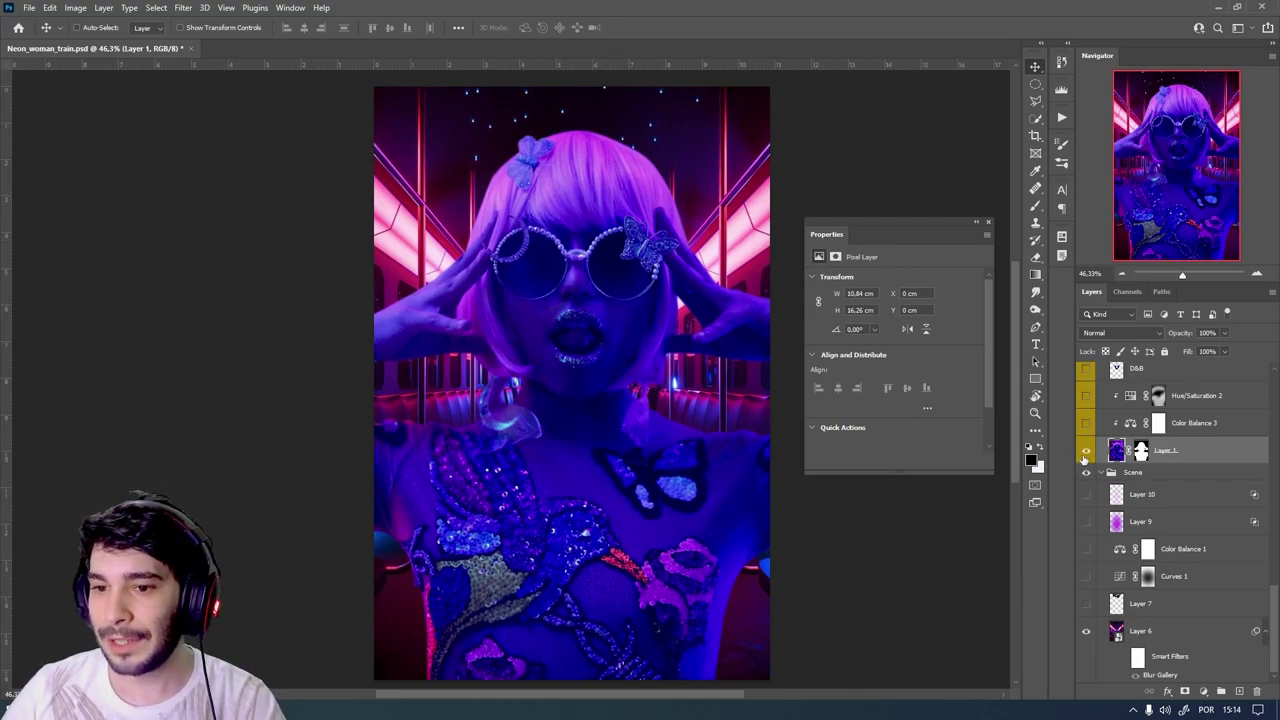
{"action": "scroll", "coordinate": [547, 383], "scroll_direction": "down", "scroll_amount": 1}
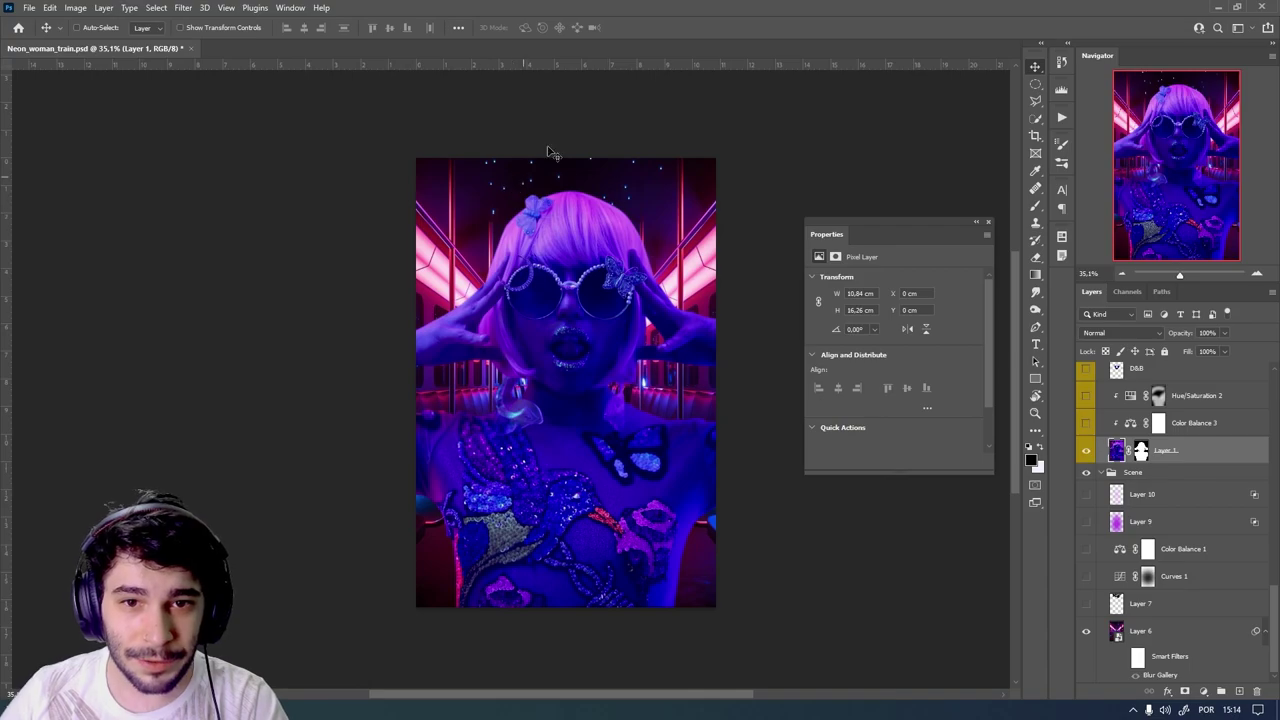
{"action": "left_click", "coordinate": [1086, 450]}
- Show Layer 7 to darken the top of the train scene
{"action": "left_click", "coordinate": [1086, 605]}
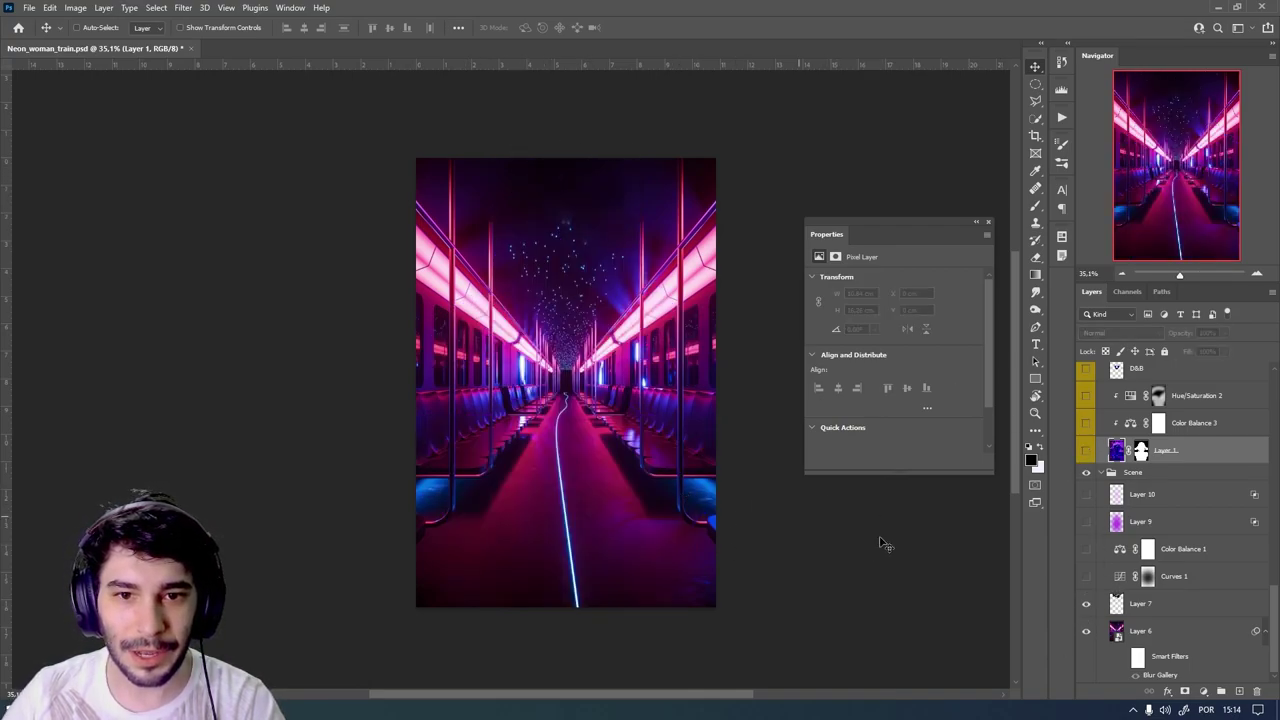
{"action": "scroll", "coordinate": [603, 373], "scroll_direction": "up", "scroll_amount": 1}
{"action": "key", "text": "s"}
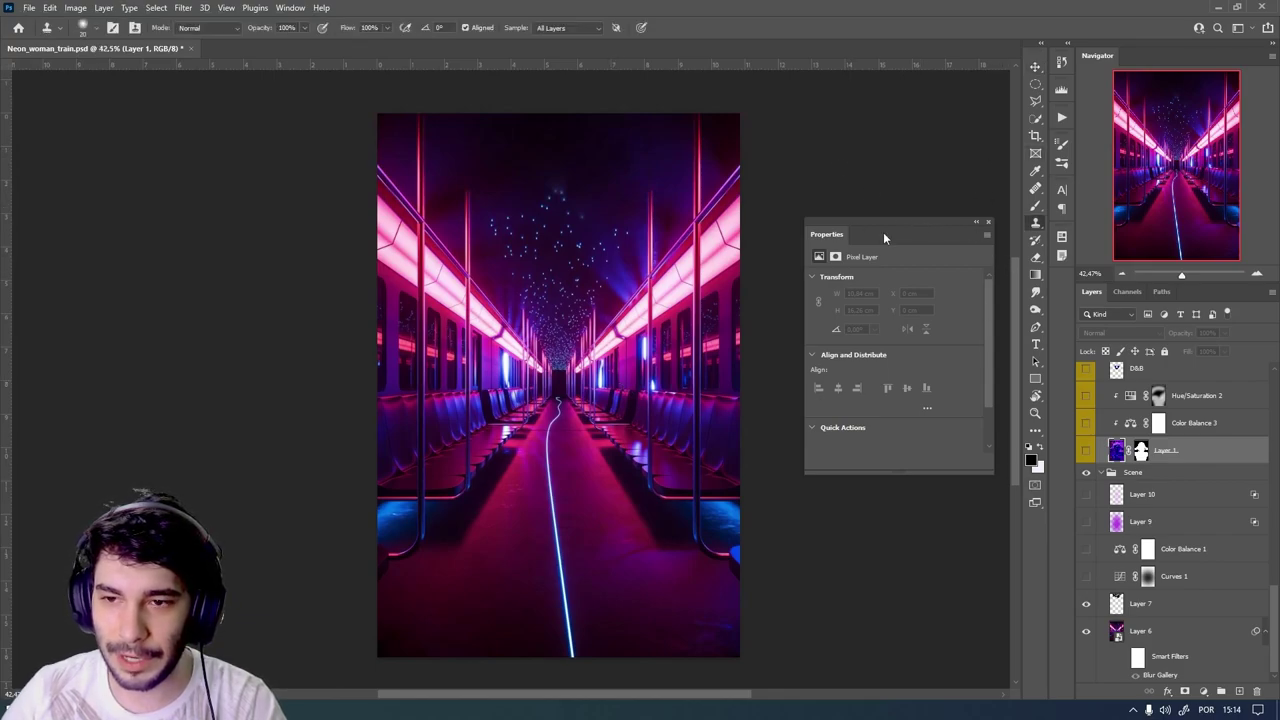
{"action": "key", "text": "v"}
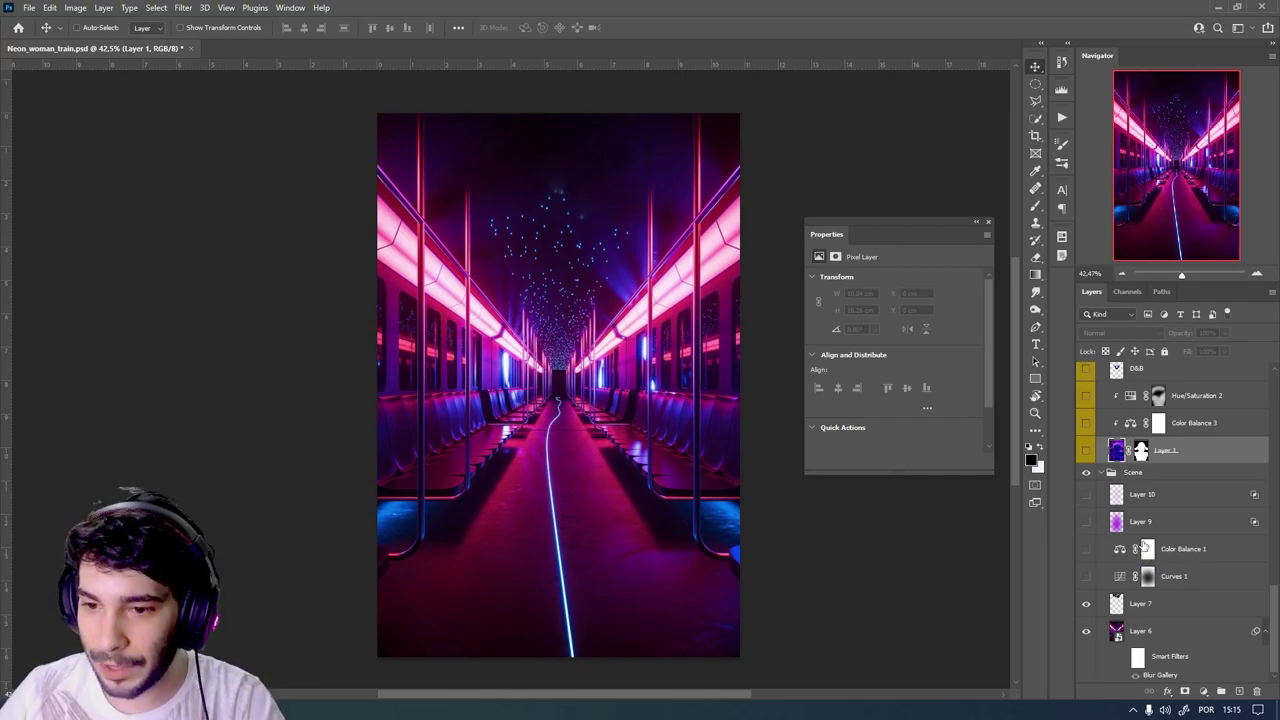
- Switch on Curves 1, toggling it to compare the brightened and darker scene
{"action": "left_click", "coordinate": [1086, 576]}
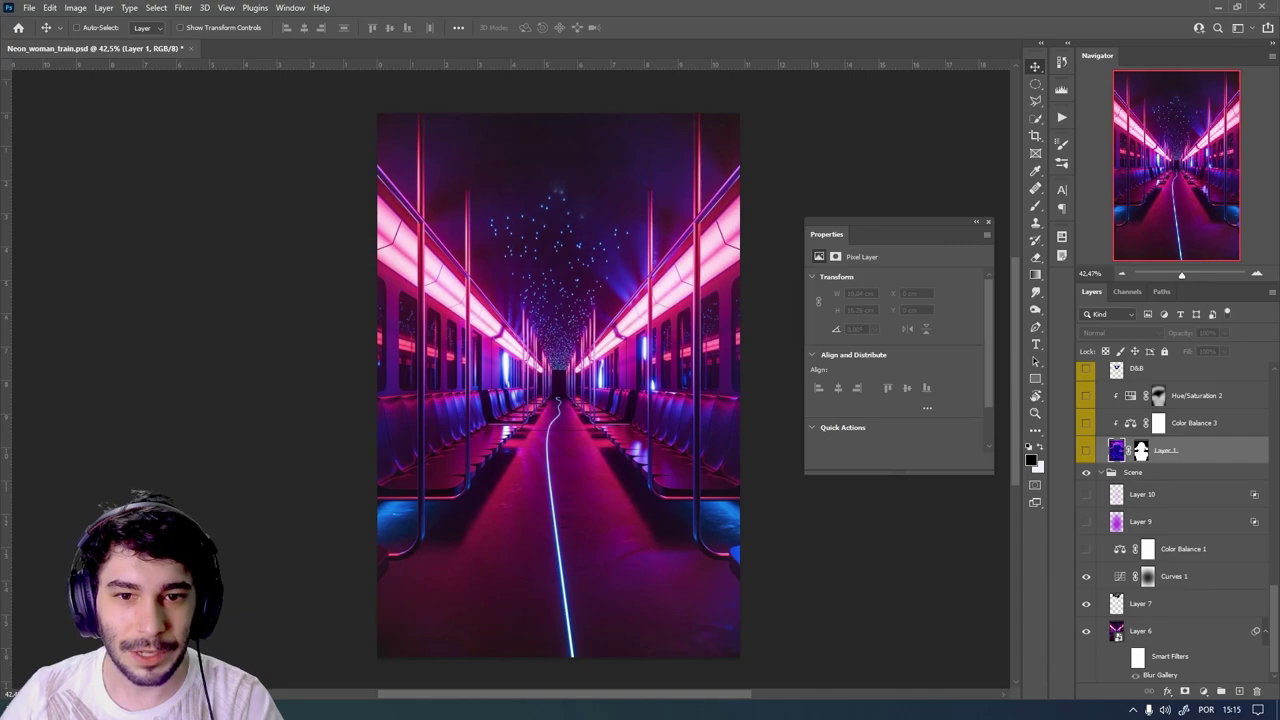
{"action": "left_click", "coordinate": [1086, 576]}
{"action": "left_click", "coordinate": [1086, 576]}
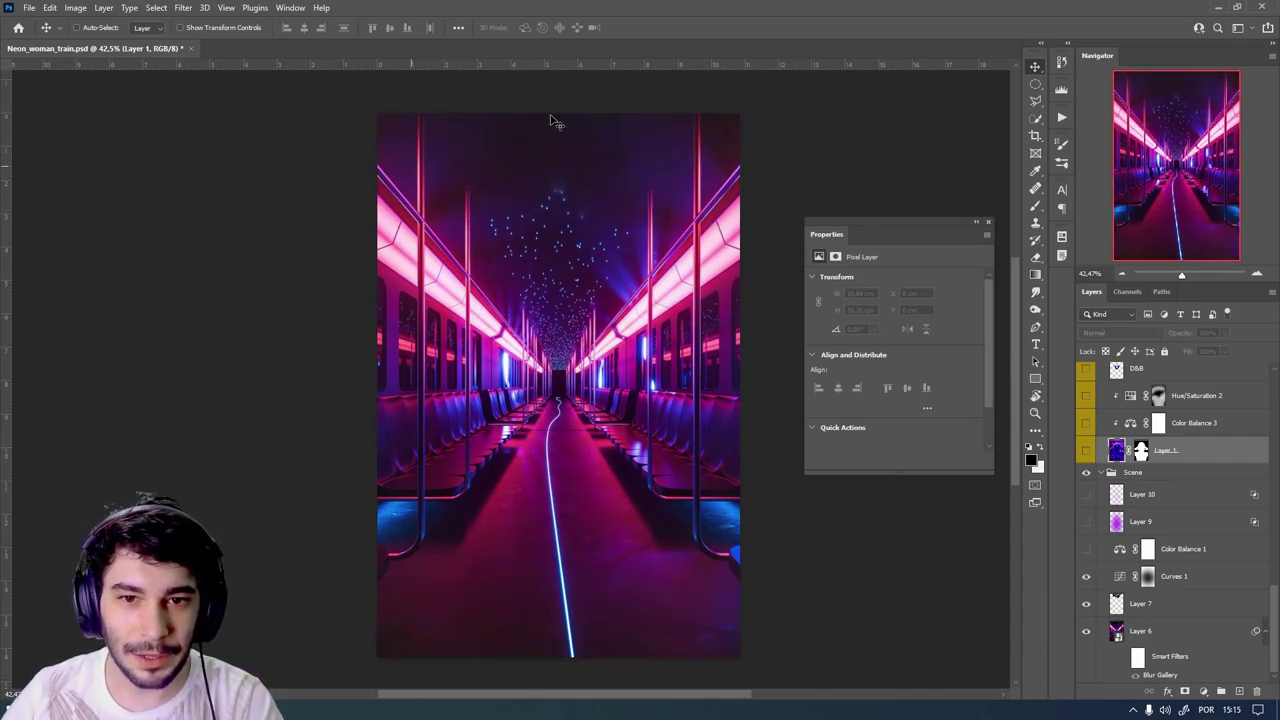
{"action": "left_click", "coordinate": [1088, 577]}
{"action": "left_click", "coordinate": [1088, 577]}
{"action": "left_click", "coordinate": [1088, 577]}
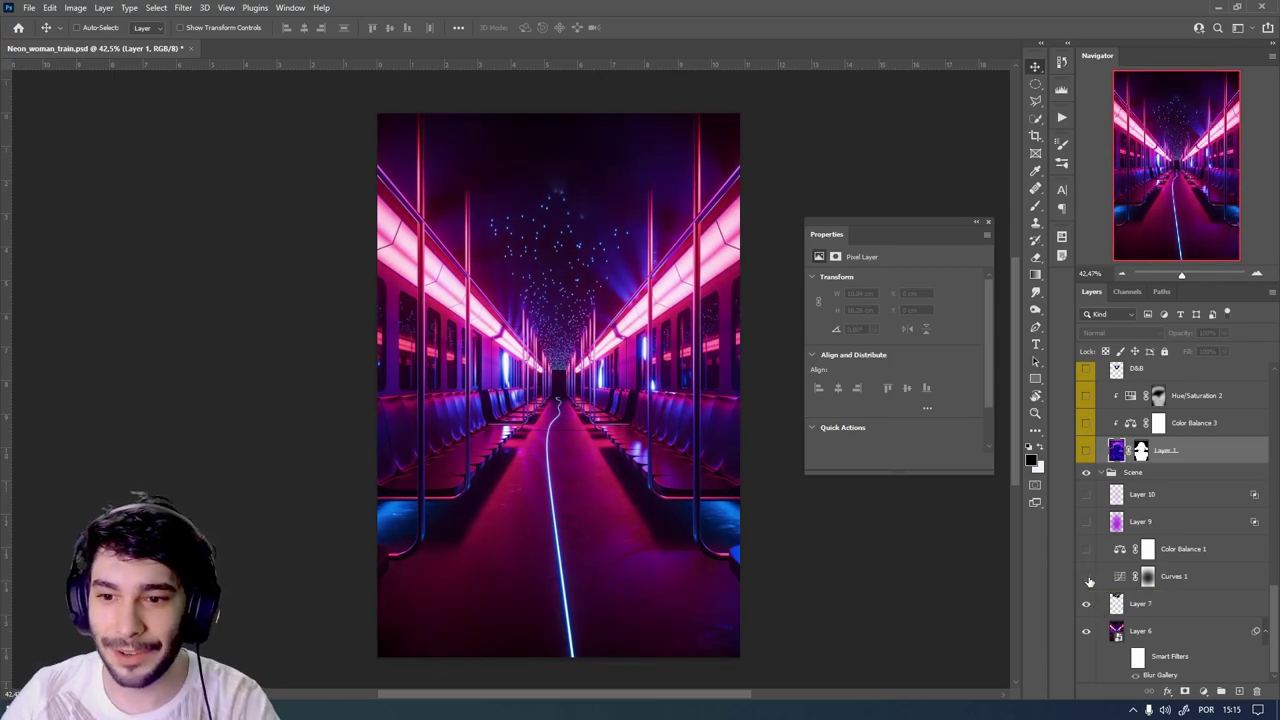
{"action": "left_click", "coordinate": [1088, 577]}
- Select Color Balance 1 and toggle it to compare the scene with and without it
{"action": "left_click", "coordinate": [1186, 549]}
{"action": "left_click", "coordinate": [1088, 556]}
{"action": "left_click", "coordinate": [1088, 556]}
{"action": "left_click", "coordinate": [1088, 556]}
{"action": "left_click", "coordinate": [1088, 556]}
{"action": "left_click", "coordinate": [1088, 556]}
{"action": "left_click", "coordinate": [1088, 556]}
{"action": "left_click", "coordinate": [1088, 556]}
{"action": "left_click", "coordinate": [1088, 556]}
{"action": "left_click", "coordinate": [1088, 556]}
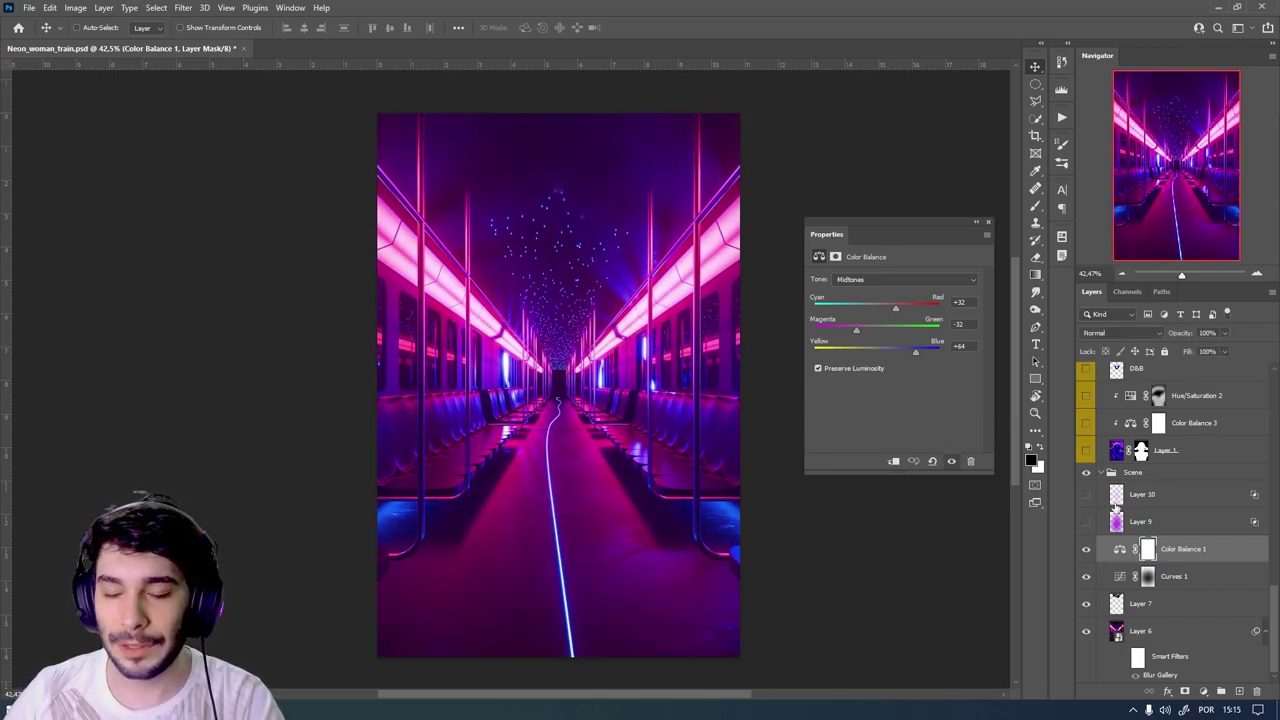
- Inspect Color Balance 1's Highlights values, then return to its Midtones values
{"action": "left_click", "coordinate": [870, 279]}
{"action": "left_click", "coordinate": [872, 287]}
{"action": "left_click", "coordinate": [872, 280]}
{"action": "left_click", "coordinate": [877, 308]}
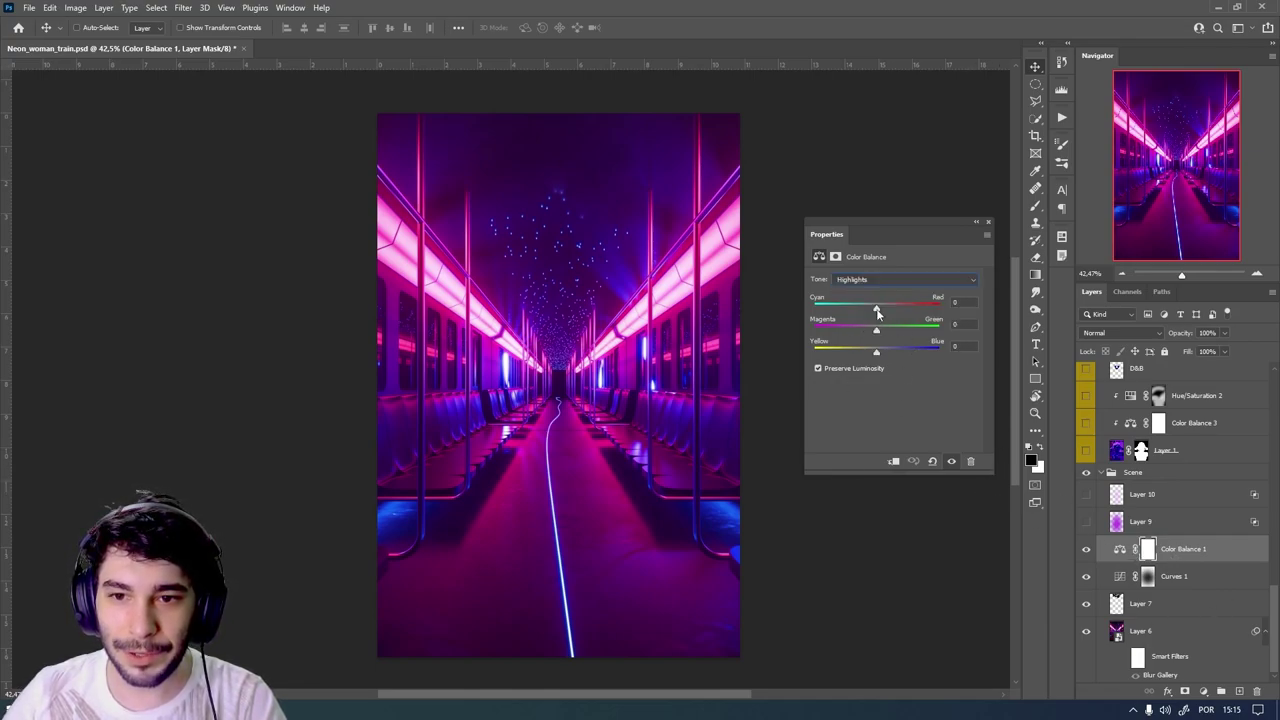
{"action": "left_click", "coordinate": [881, 279]}
{"action": "left_click", "coordinate": [881, 302]}
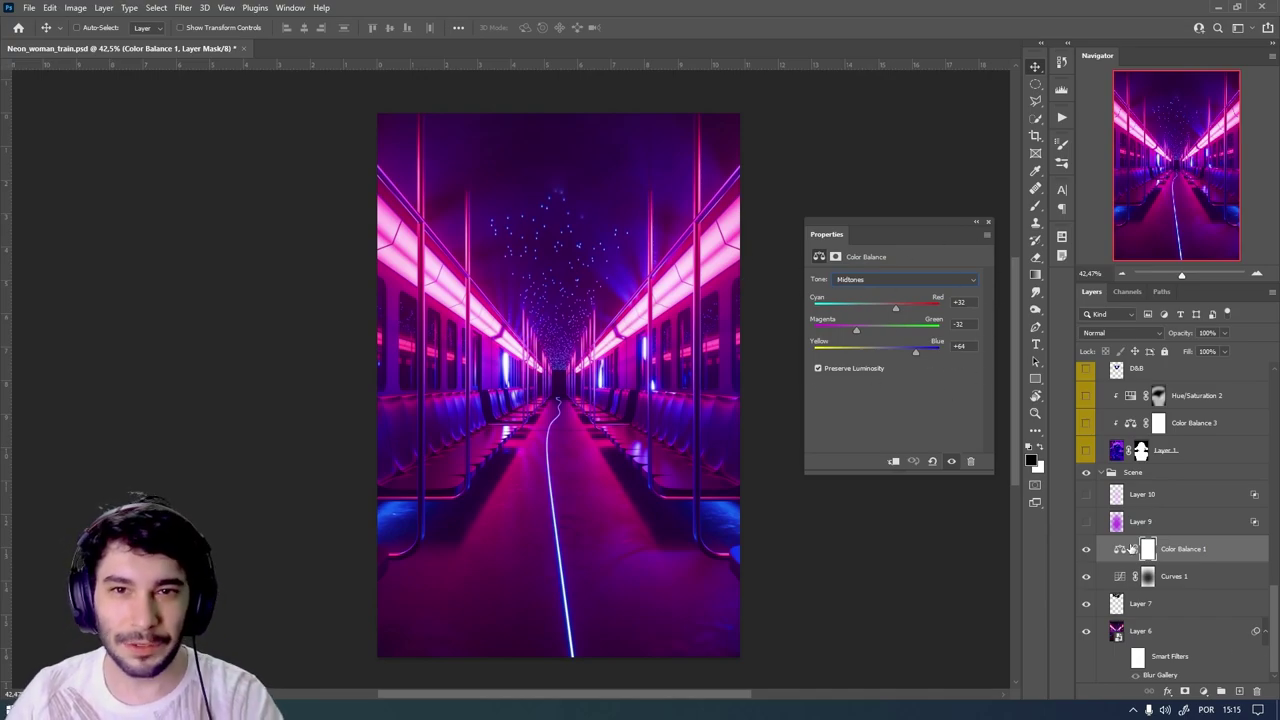
- Toggle Layer 10's pink glow and Layer 9's purple tint, leaving both visible
{"action": "left_click", "coordinate": [1086, 494]}
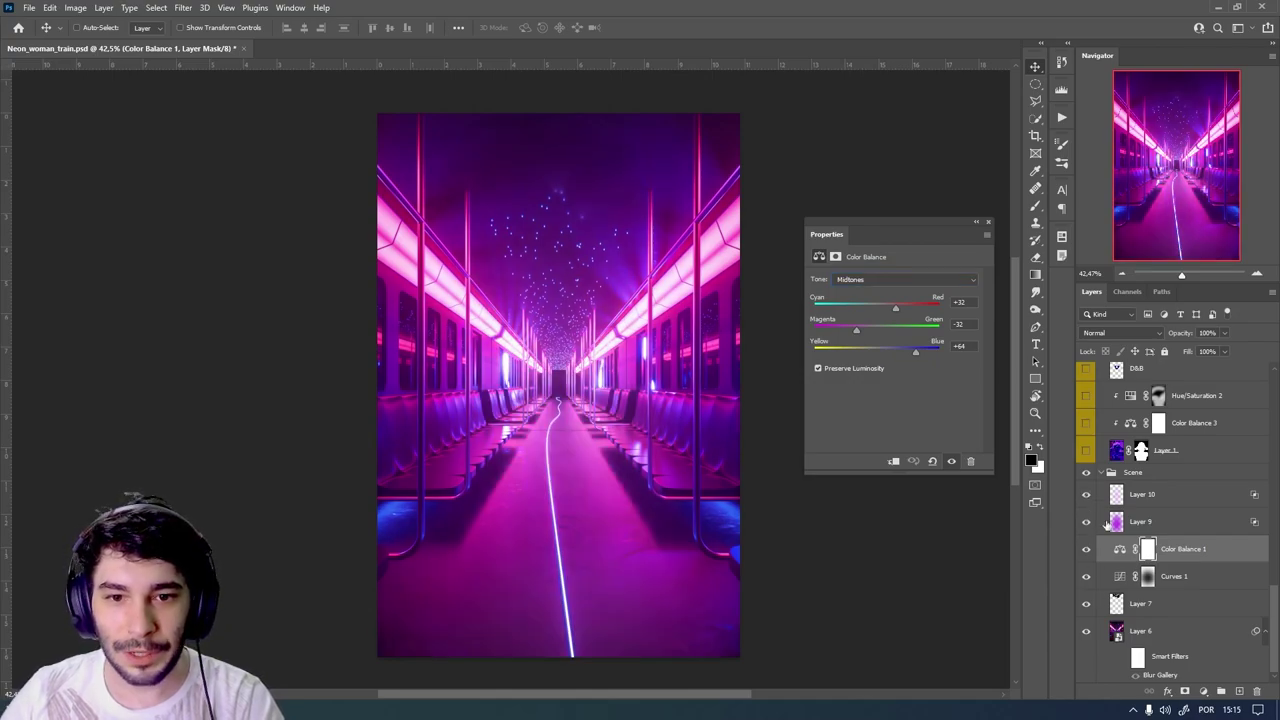
{"action": "left_click", "coordinate": [1086, 495]}
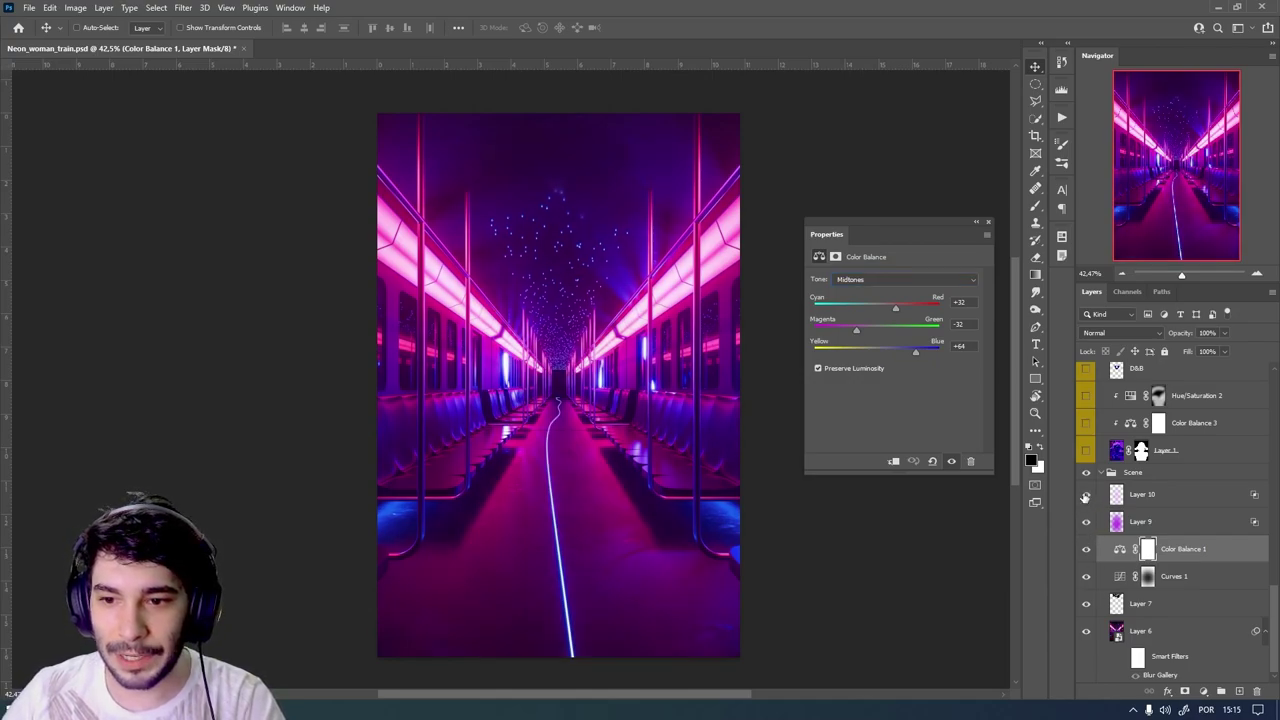
{"action": "left_click", "coordinate": [1086, 496]}
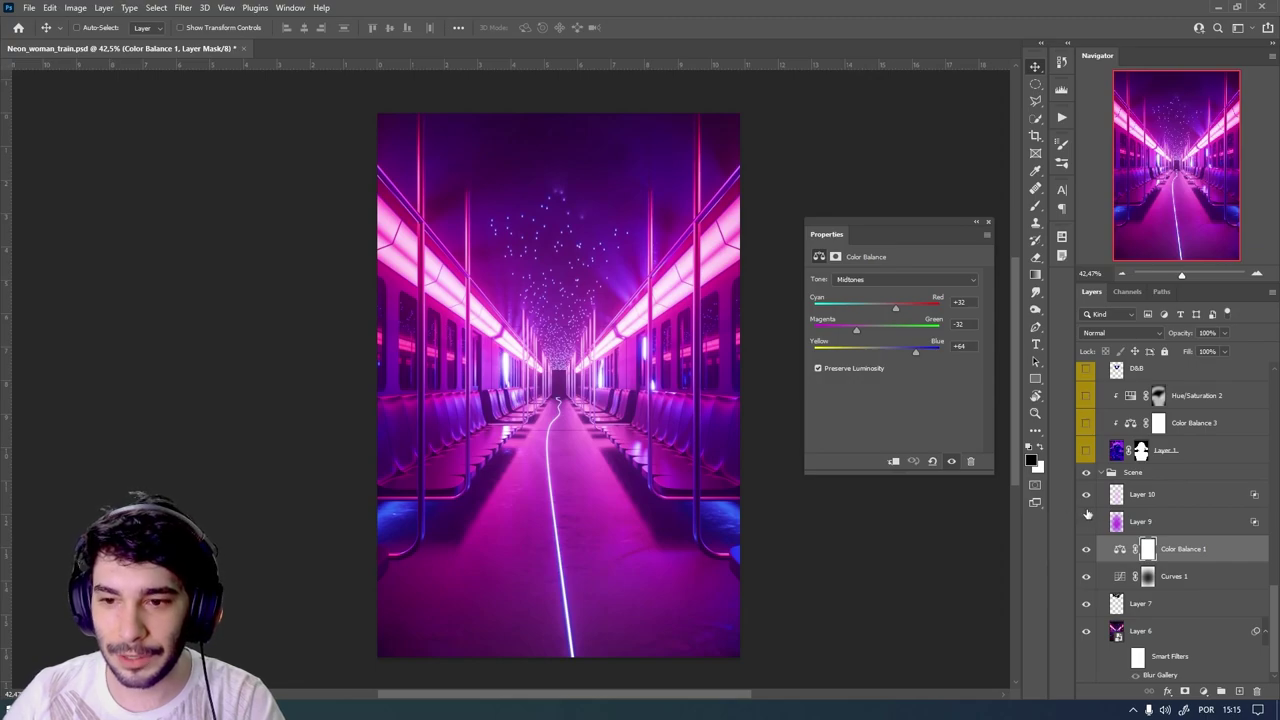
{"action": "left_click", "coordinate": [1086, 521]}
{"action": "left_click", "coordinate": [1087, 521]}
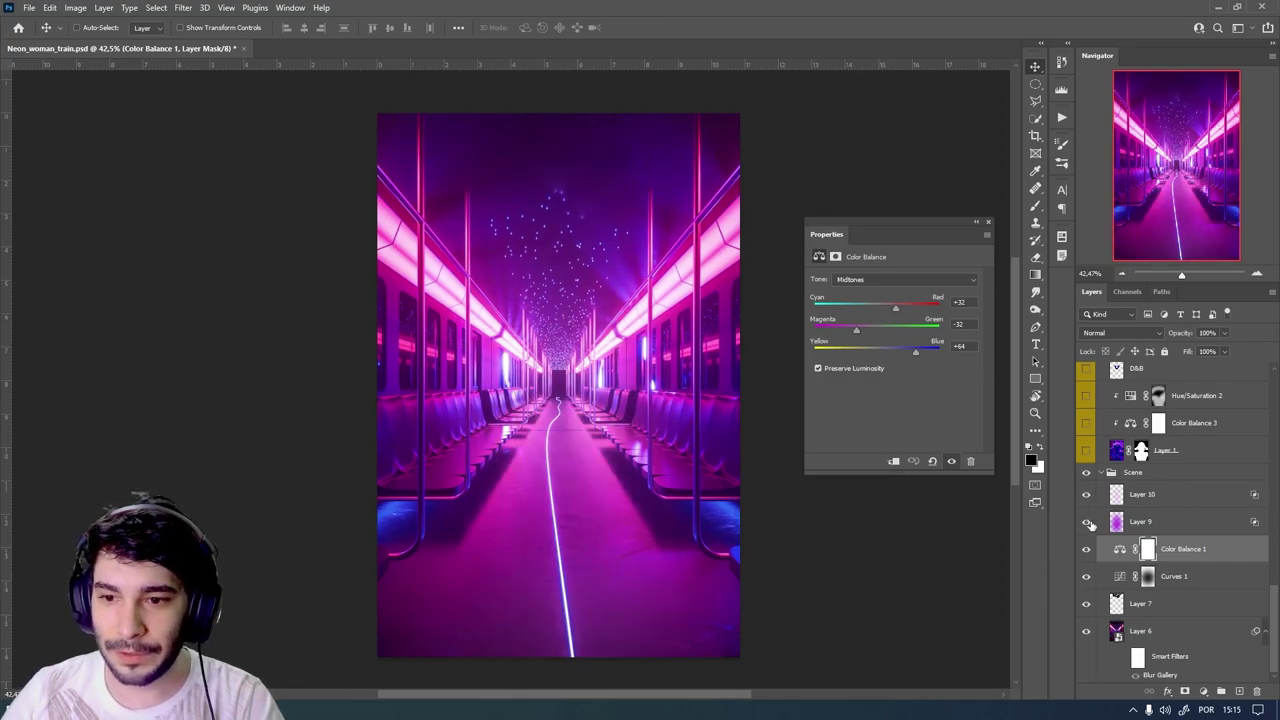
{"action": "left_click", "coordinate": [1086, 522]}
{"action": "left_click", "coordinate": [1086, 522]}
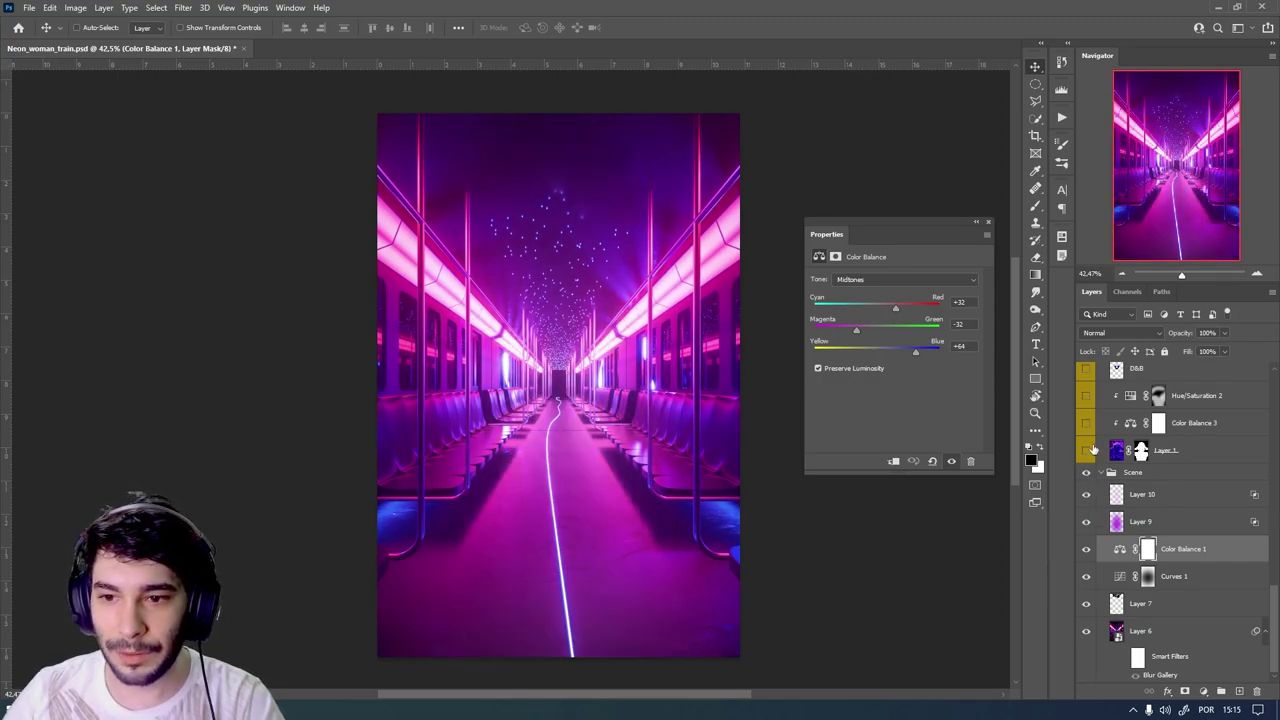
- Show the woman over the train and compare her lighting with Layers 9–10 on and off
{"action": "left_click", "coordinate": [1087, 450]}
{"action": "left_click", "coordinate": [1087, 521]}
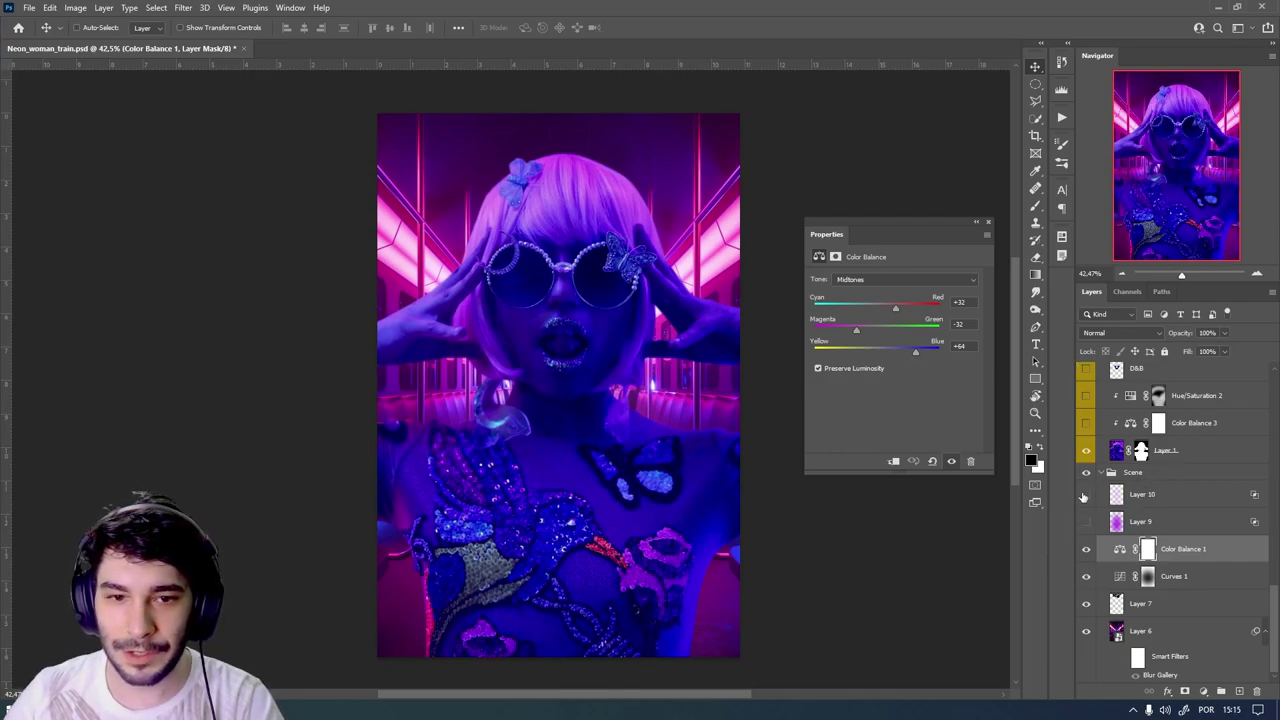
{"action": "left_click_drag", "start_coordinate": [1086, 521], "coordinate": [1086, 494]}
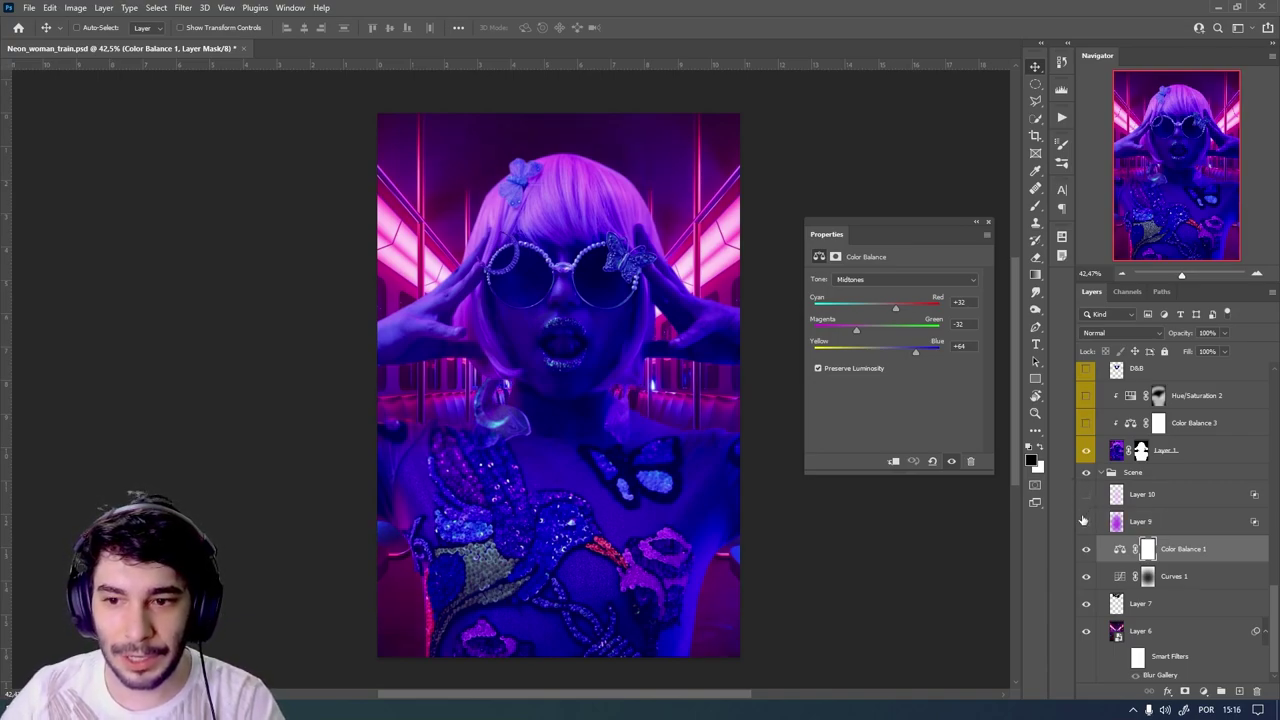
{"action": "left_click_drag", "start_coordinate": [1088, 522], "coordinate": [1087, 494]}
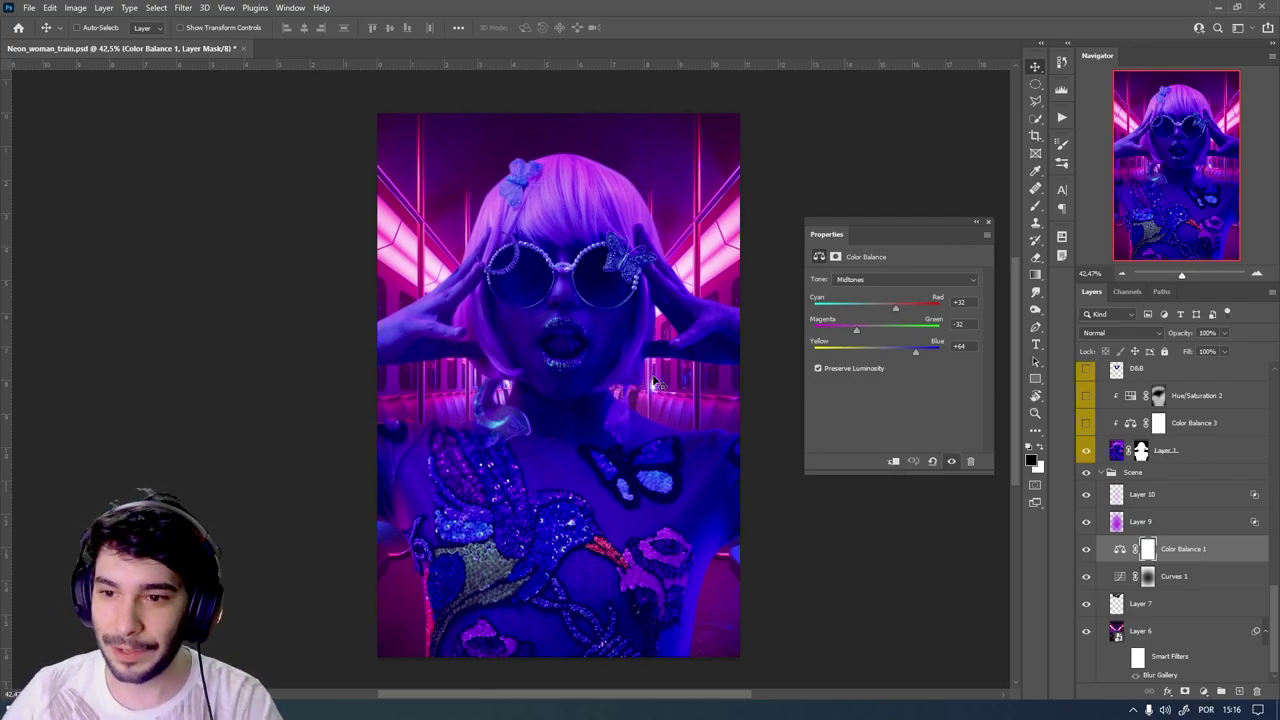
{"action": "left_click", "coordinate": [1199, 455]}
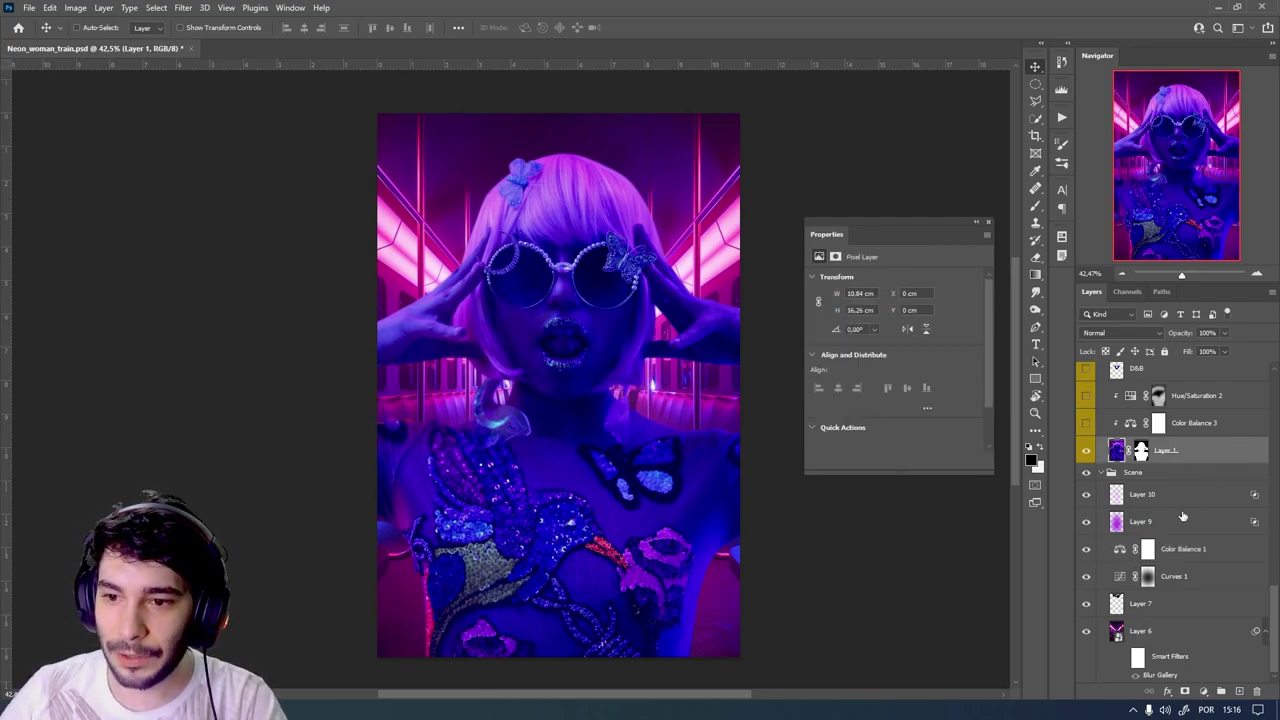
- Collapse the Scene group, toggle its visibility off and on, and select Layer 1
{"action": "left_click", "coordinate": [1101, 472]}
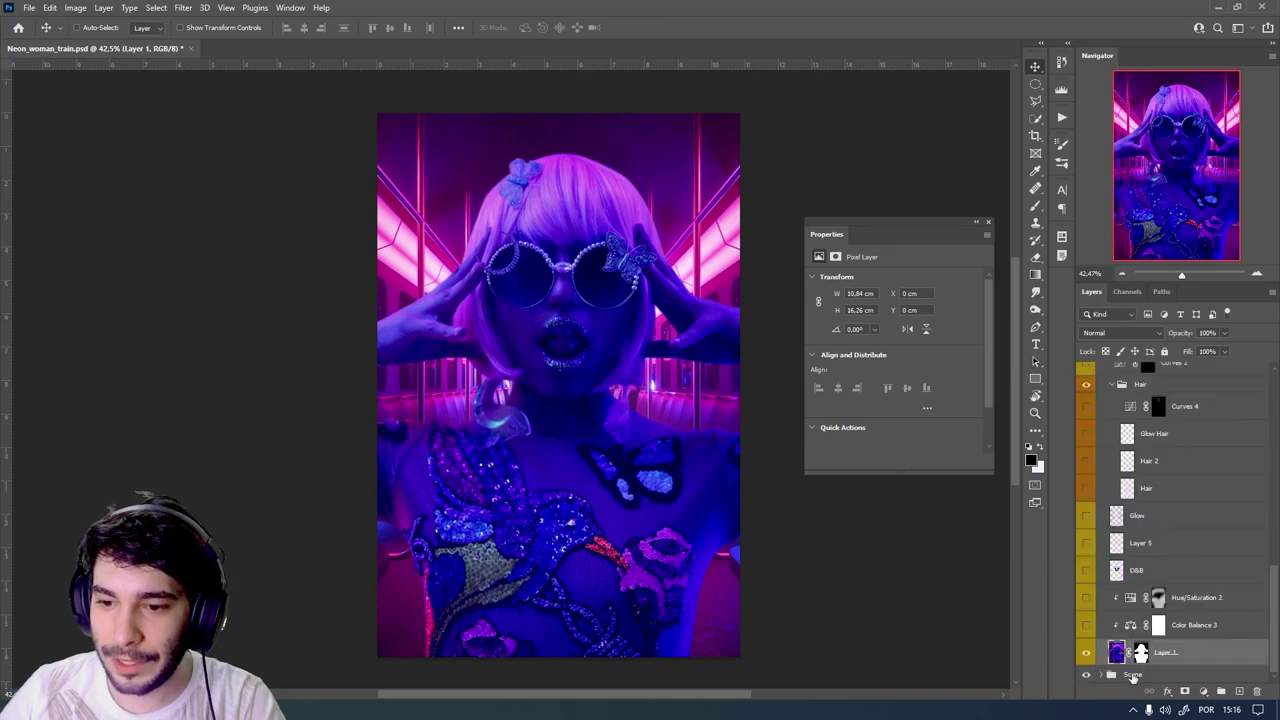
{"action": "right_click", "coordinate": [1133, 675]}
{"action": "left_click", "coordinate": [1165, 623]}
{"action": "scroll", "coordinate": [1187, 573], "scroll_direction": "up", "scroll_amount": 5}
{"action": "scroll", "coordinate": [1150, 590], "scroll_direction": "down", "scroll_amount": 3}
{"action": "scroll", "coordinate": [1120, 600], "scroll_direction": "down", "scroll_amount": 2}
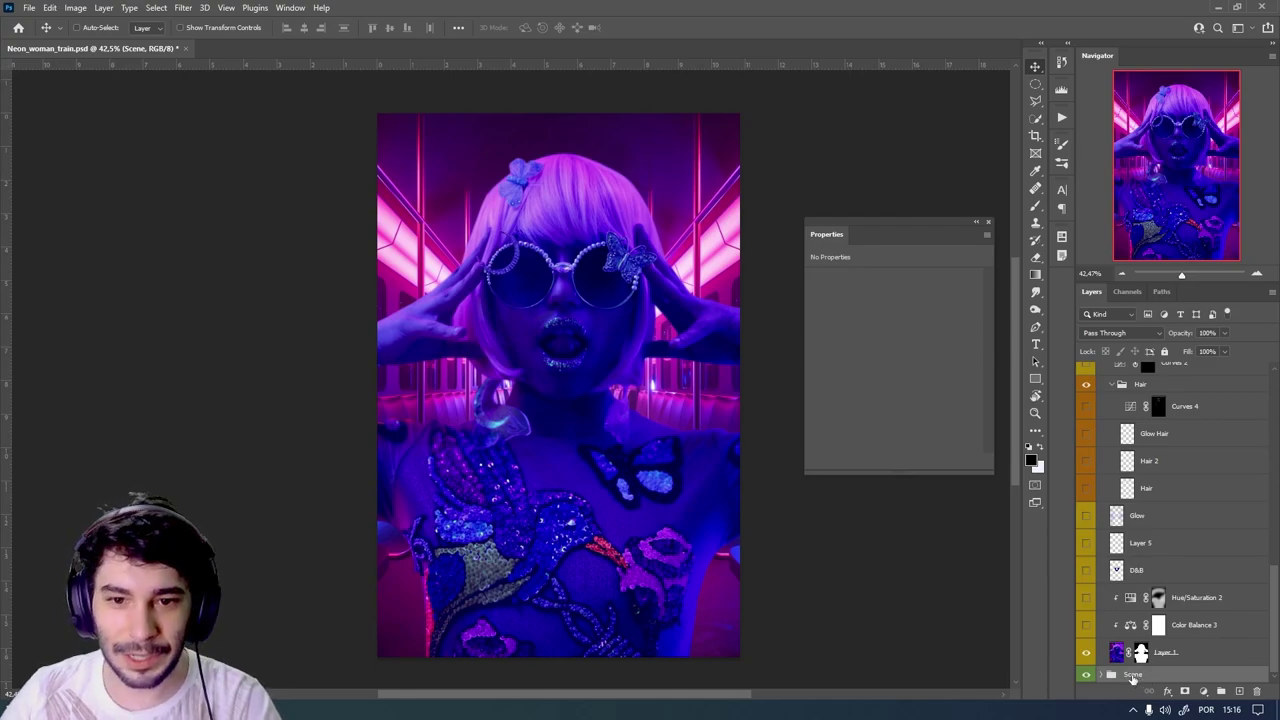
{"action": "left_click", "coordinate": [1087, 676]}
{"action": "left_click", "coordinate": [1087, 676]}
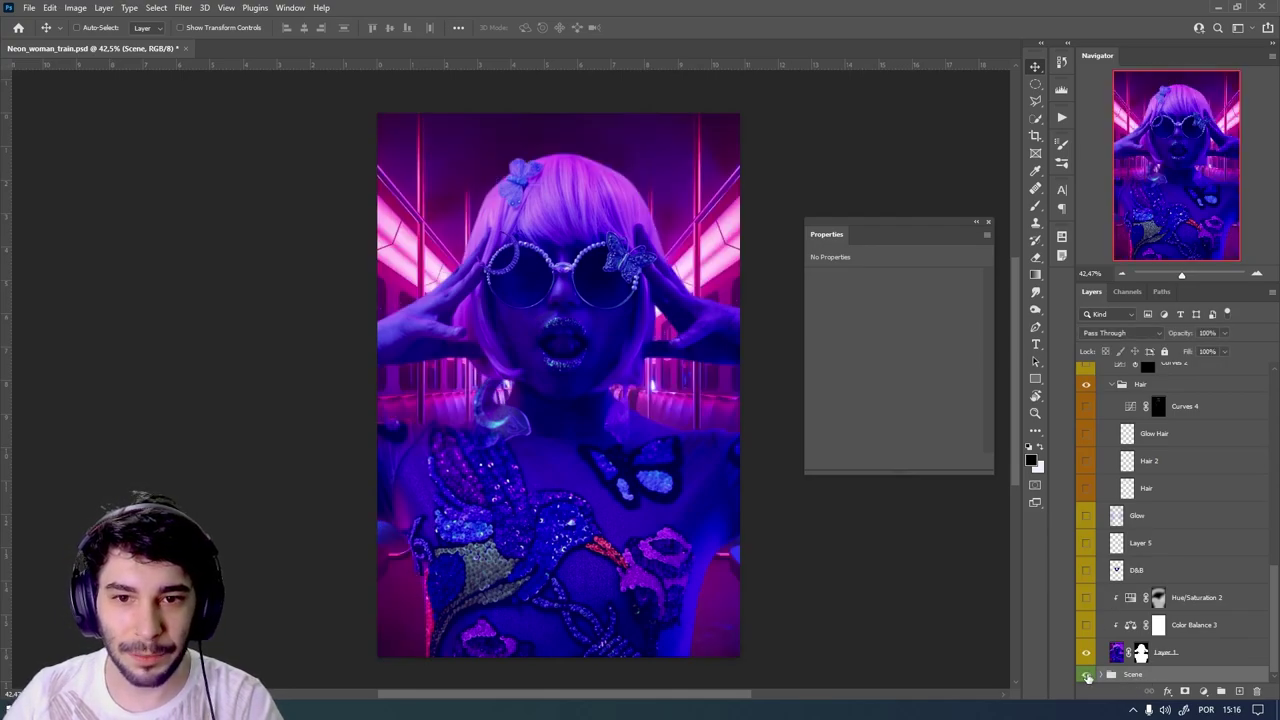
{"action": "left_click", "coordinate": [1195, 655]}
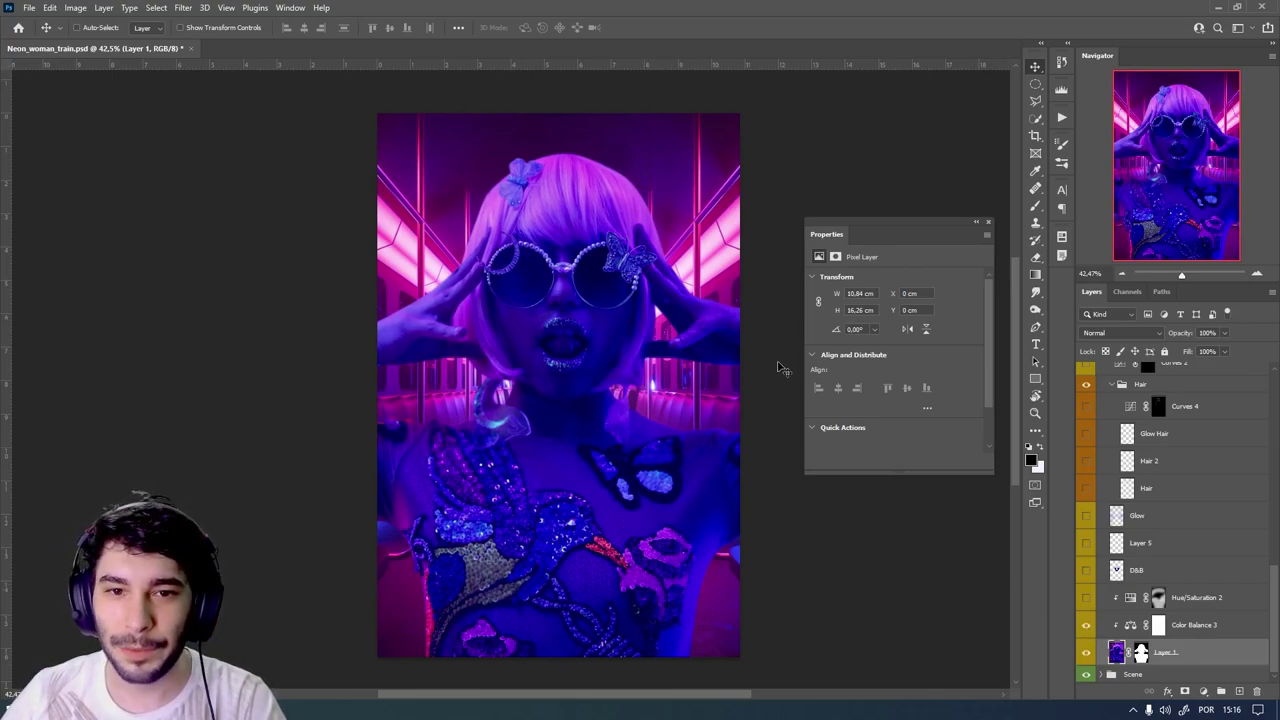
- Toggle Hue/Saturation 2 on the woman to compare her chest, leaving it switched on
{"action": "left_click", "coordinate": [1085, 598]}
{"action": "left_click", "coordinate": [1085, 598]}
{"action": "left_click", "coordinate": [1085, 598]}
{"action": "left_click", "coordinate": [1085, 598]}
{"action": "left_click", "coordinate": [1085, 598]}
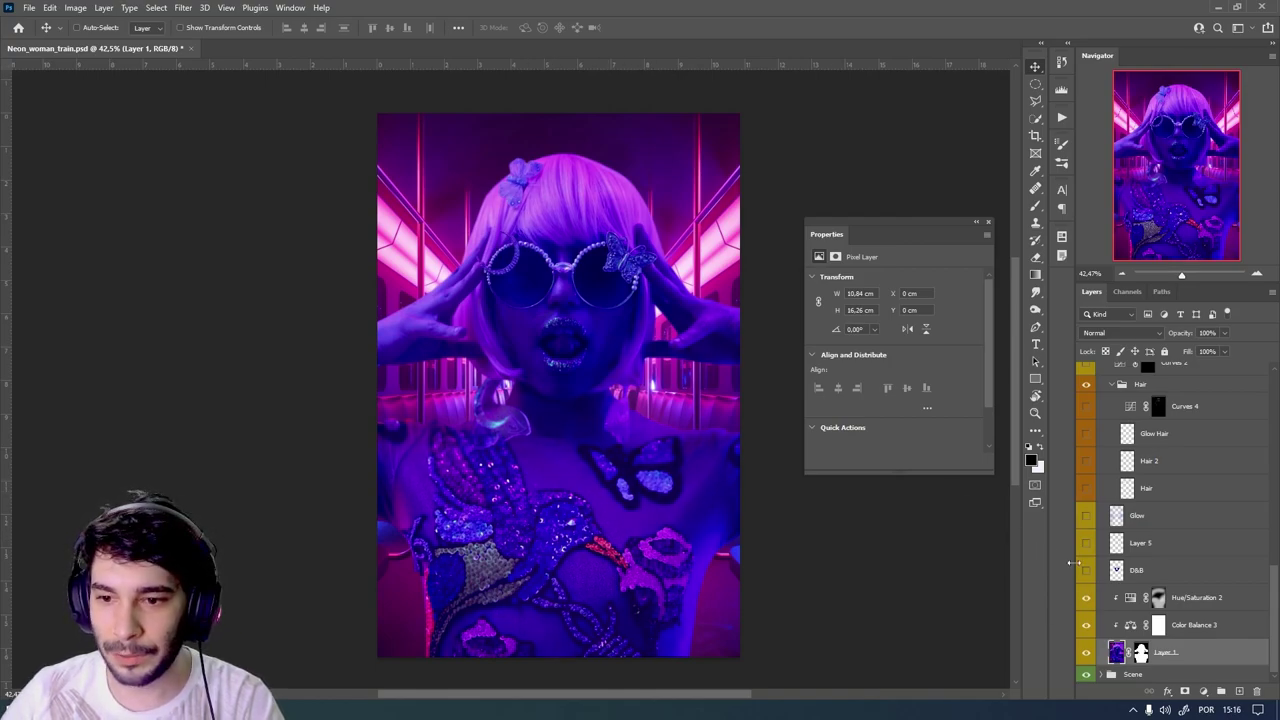
{"action": "left_click", "coordinate": [1086, 605]}
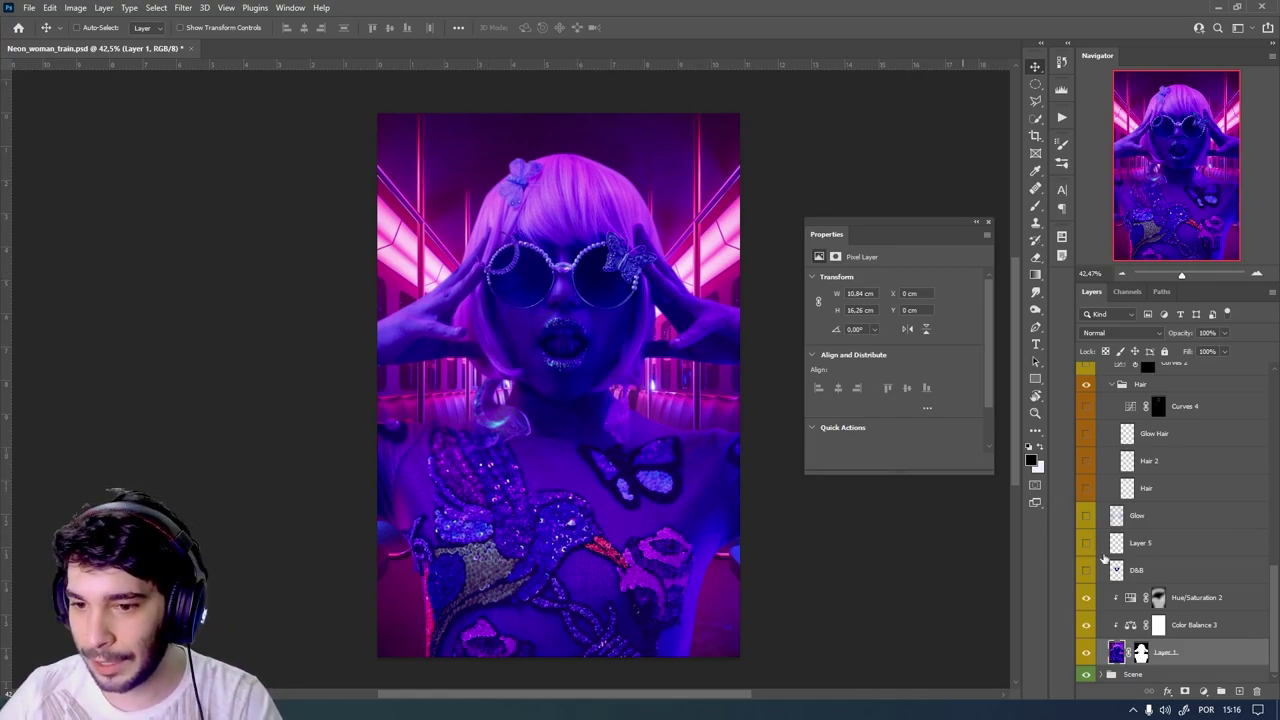
{"action": "left_click", "coordinate": [1087, 598]}
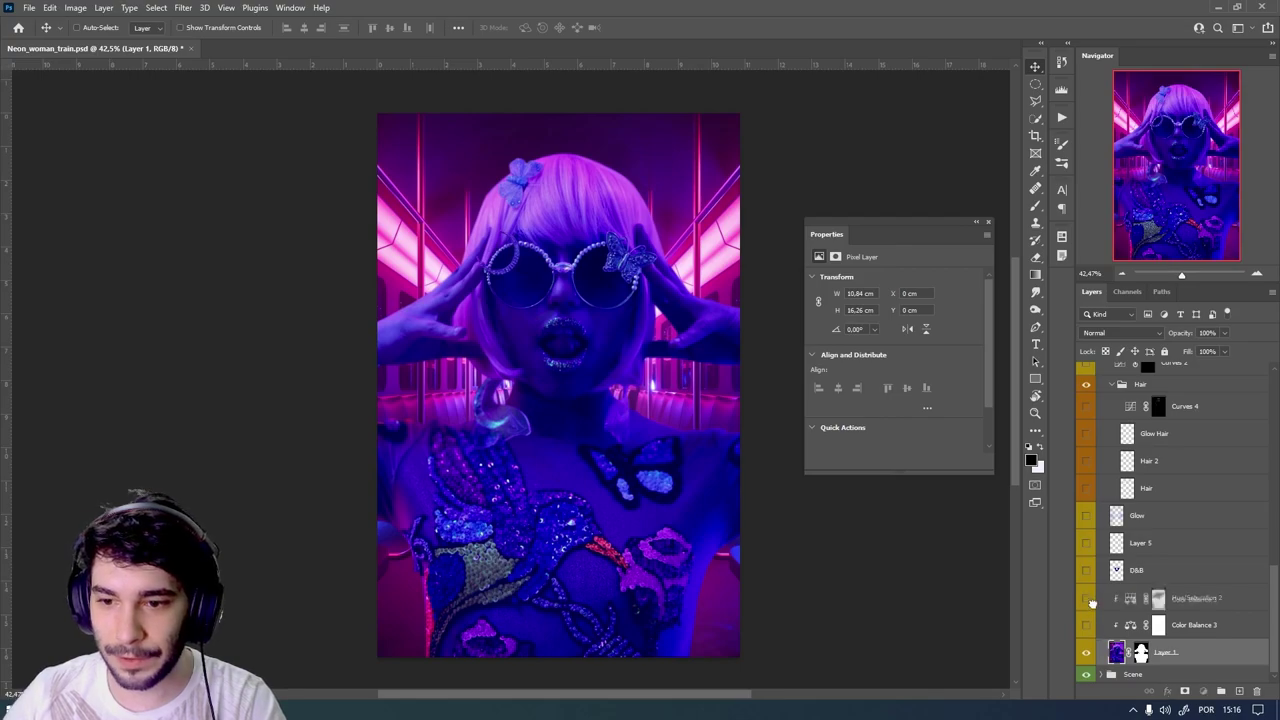
{"action": "left_click", "coordinate": [1196, 598]}
{"action": "left_click", "coordinate": [1087, 598]}
{"action": "left_click", "coordinate": [1140, 570]}
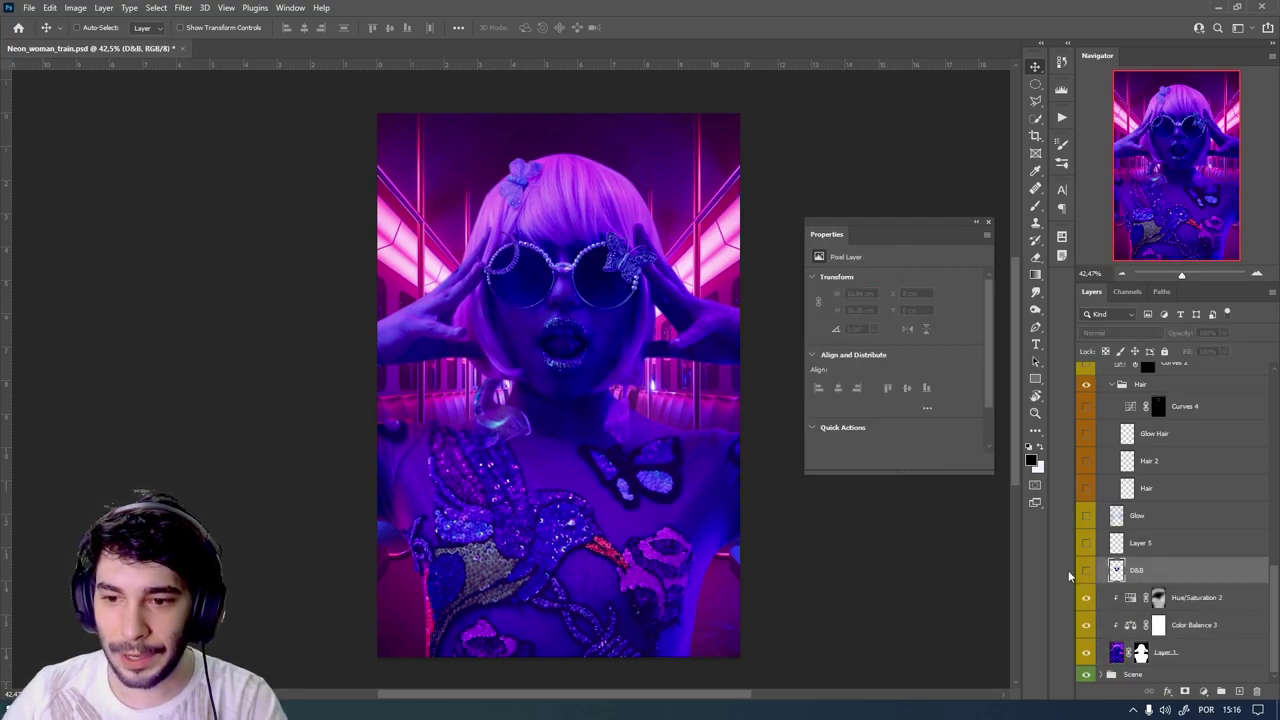
{"action": "scroll", "coordinate": [600, 328], "scroll_direction": "up", "scroll_amount": 2}
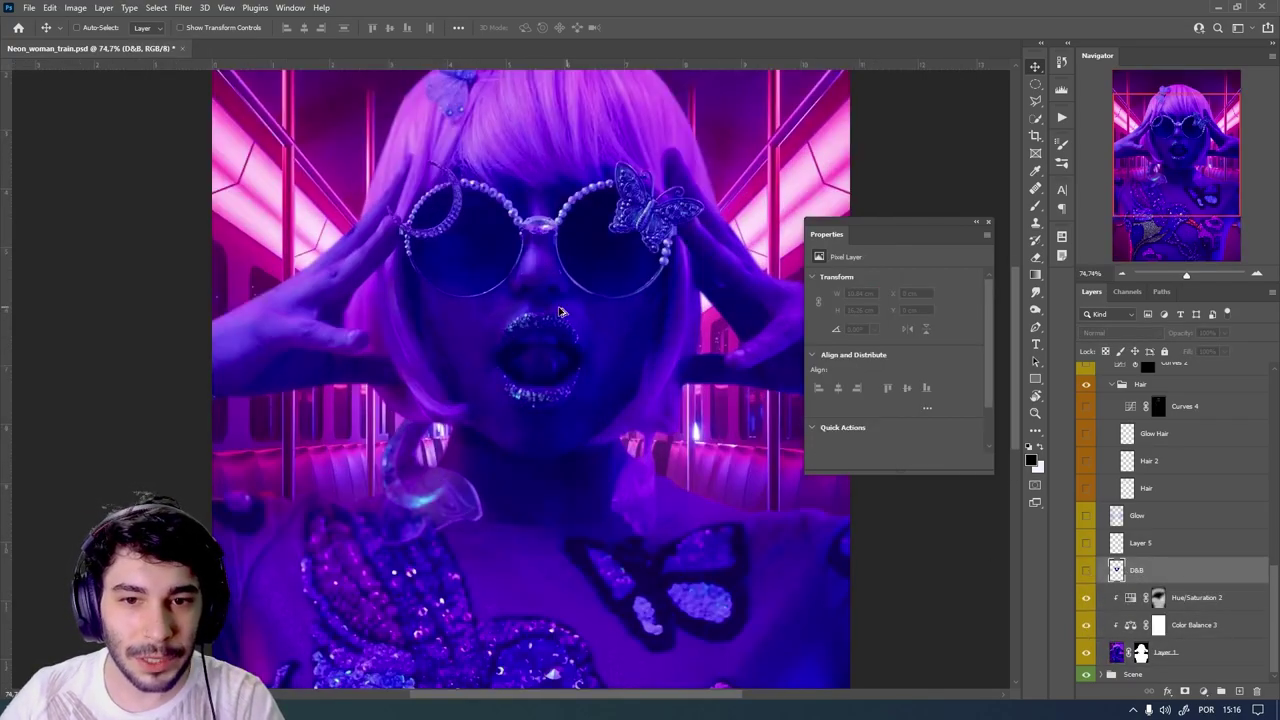
{"action": "scroll", "coordinate": [563, 311], "scroll_direction": "up", "scroll_amount": 2}
{"action": "scroll", "coordinate": [520, 354], "scroll_direction": "up", "scroll_amount": 2}
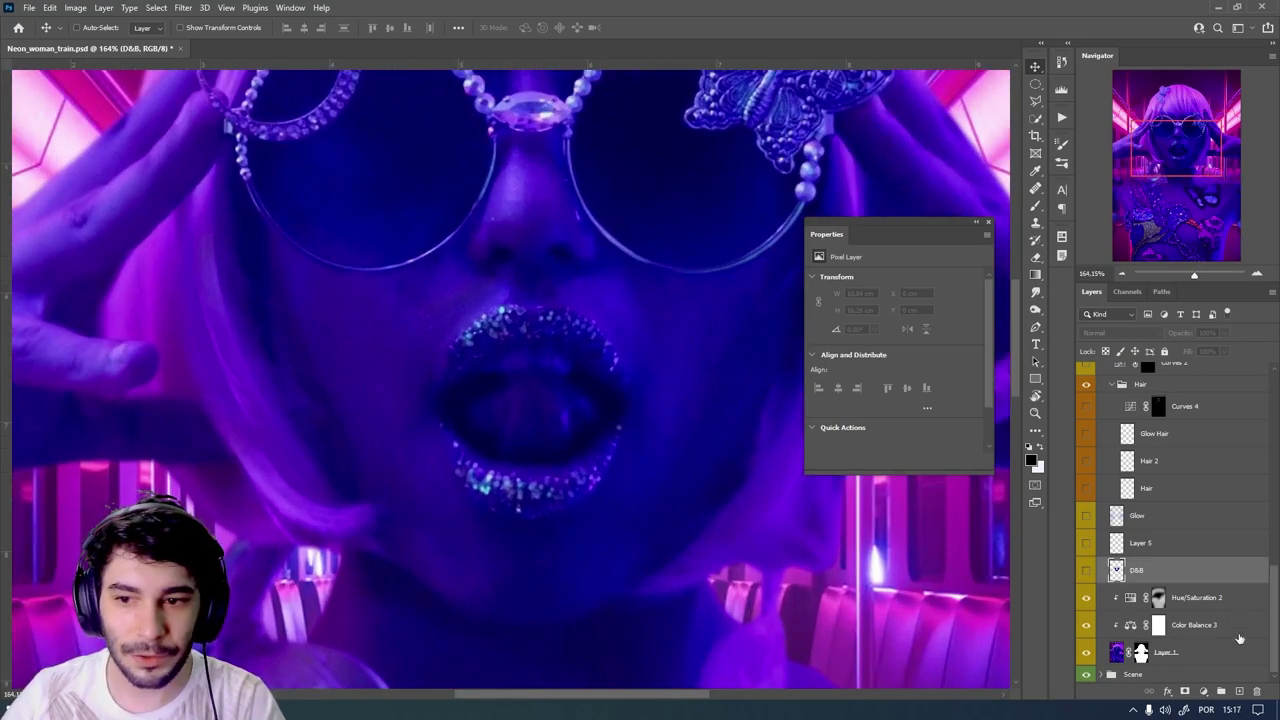
{"action": "left_click", "coordinate": [1186, 692]}
{"action": "left_click", "coordinate": [1201, 691]}
{"action": "left_click", "coordinate": [1190, 567]}
{"action": "left_click_drag", "start_coordinate": [891, 356], "coordinate": [690, 362]}
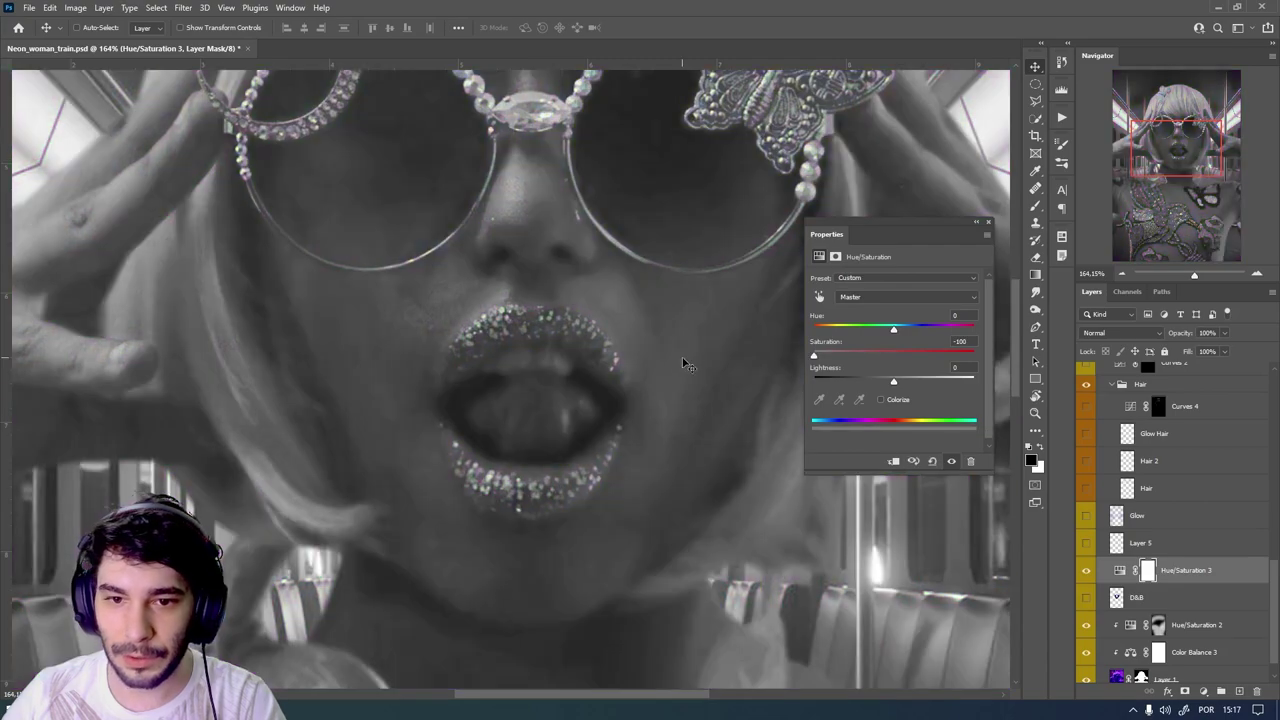
{"action": "scroll", "coordinate": [680, 380], "scroll_direction": "down", "scroll_amount": 2}
{"action": "scroll", "coordinate": [692, 382], "scroll_direction": "up", "scroll_amount": 1}
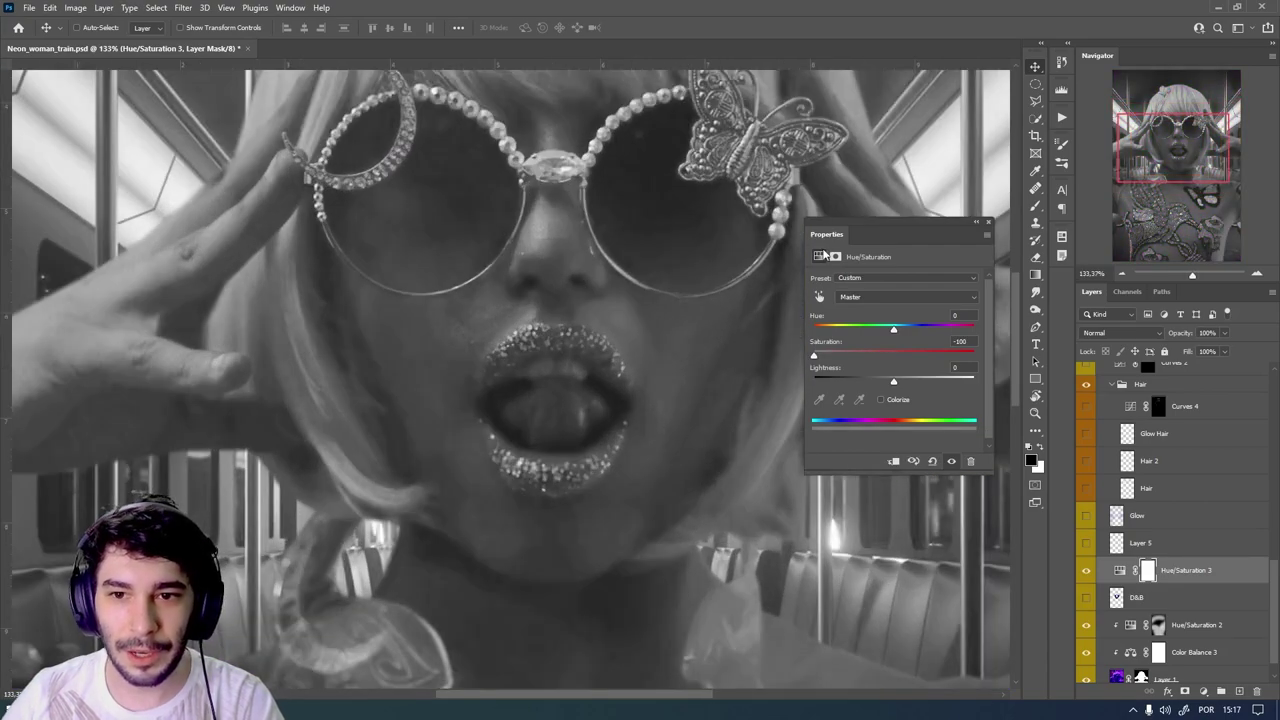
{"action": "left_click_drag", "start_coordinate": [830, 232], "coordinate": [847, 229]}
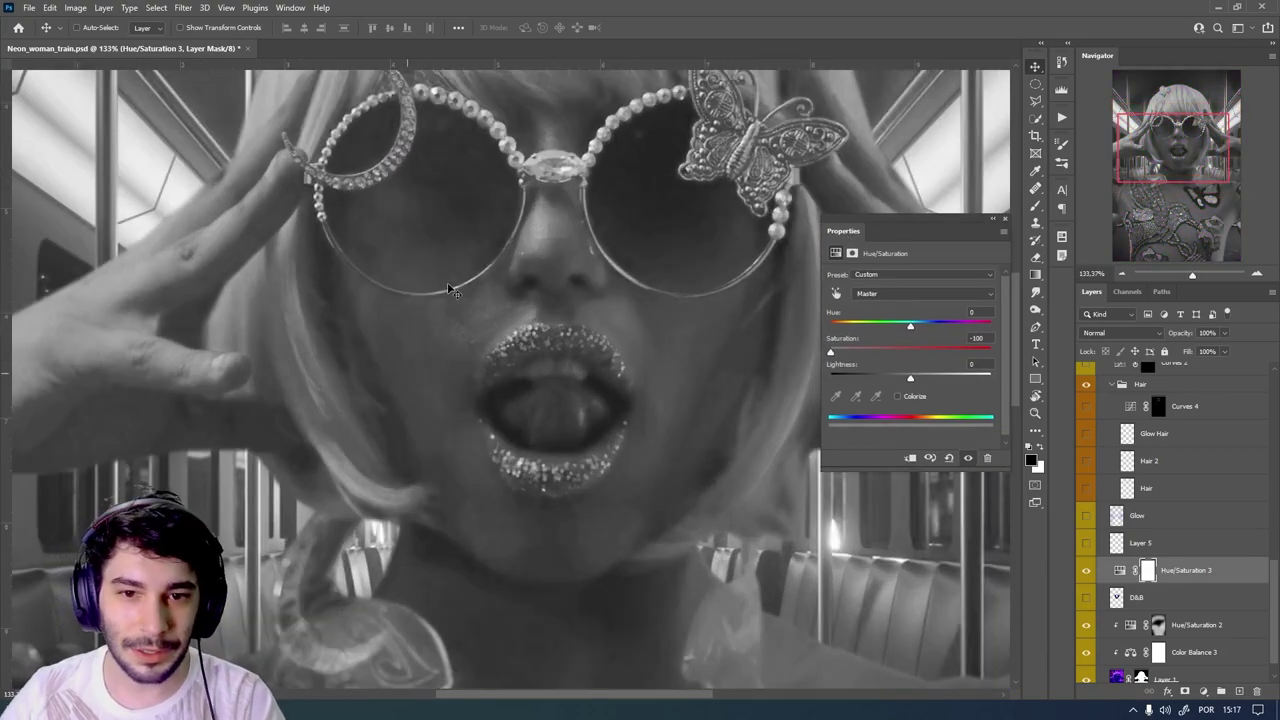
{"action": "scroll", "coordinate": [672, 397], "scroll_direction": "up", "scroll_amount": 2}
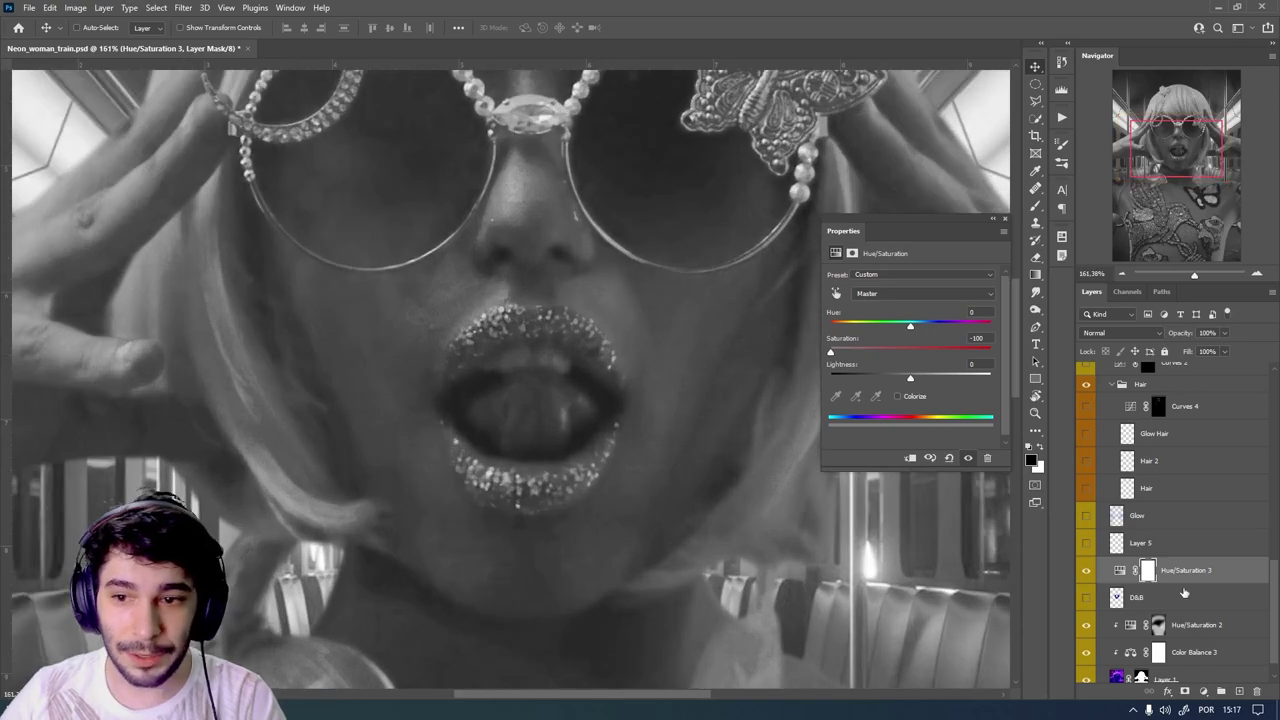
{"action": "left_click", "coordinate": [1212, 574]}
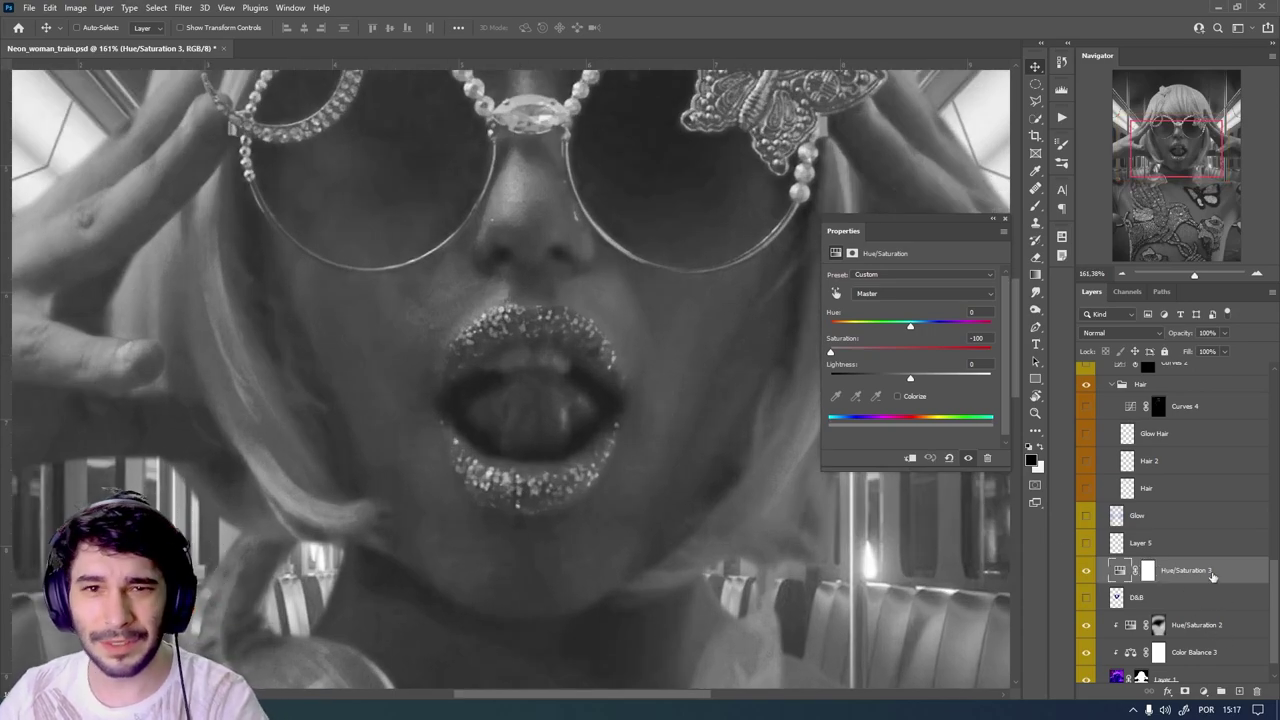
{"action": "key", "text": "Delete"}
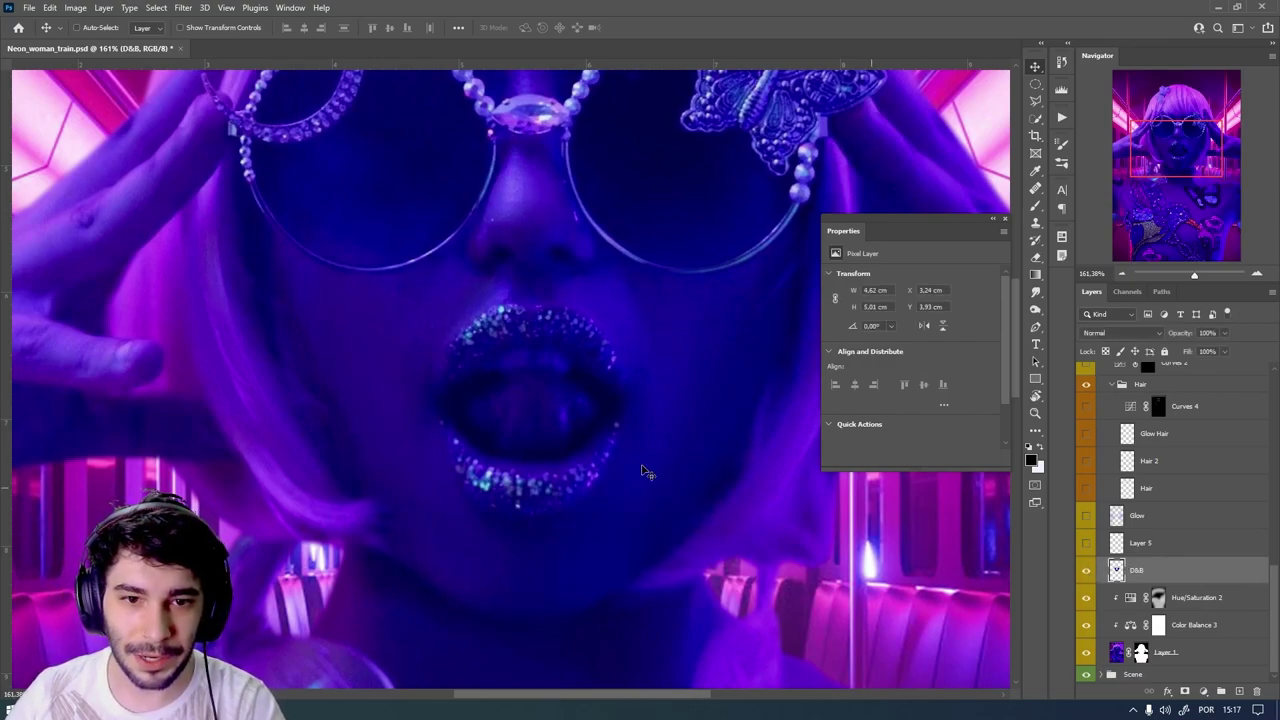
{"action": "scroll", "coordinate": [650, 472], "scroll_direction": "down", "scroll_amount": 3}
{"action": "scroll", "coordinate": [636, 441], "scroll_direction": "down", "scroll_amount": 3}
{"action": "scroll", "coordinate": [628, 356], "scroll_direction": "down", "scroll_amount": 2}
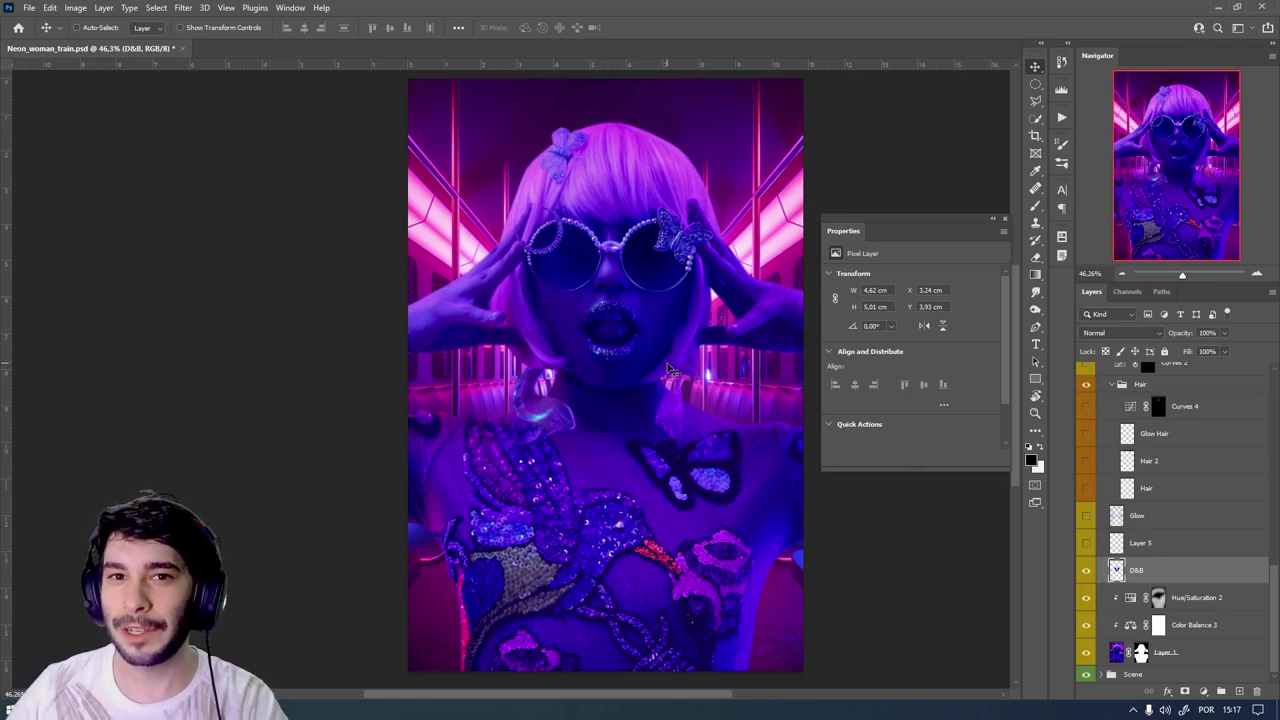
- Select Layer 5 and toggle it to compare the chin highlight, leaving it on
{"action": "left_click", "coordinate": [1168, 548]}
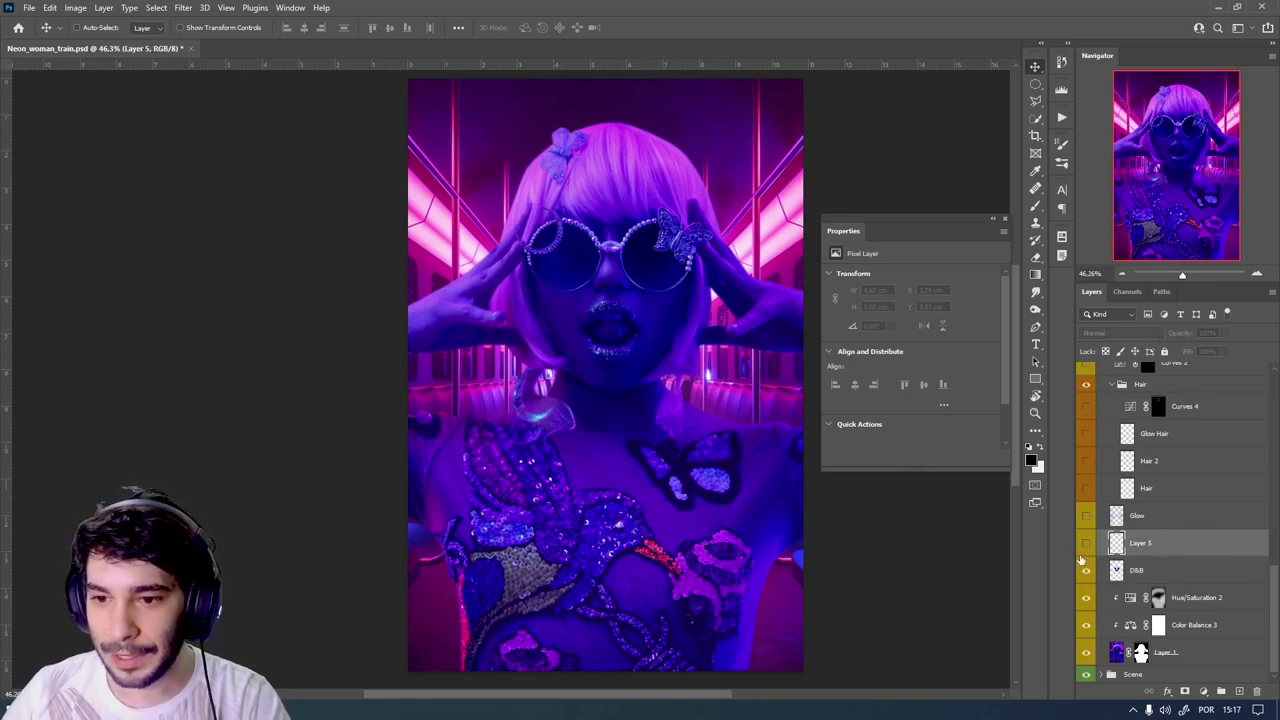
{"action": "left_click", "coordinate": [1086, 545]}
{"action": "left_click", "coordinate": [1086, 545]}
{"action": "left_click", "coordinate": [1086, 545]}
{"action": "left_click", "coordinate": [1086, 545]}
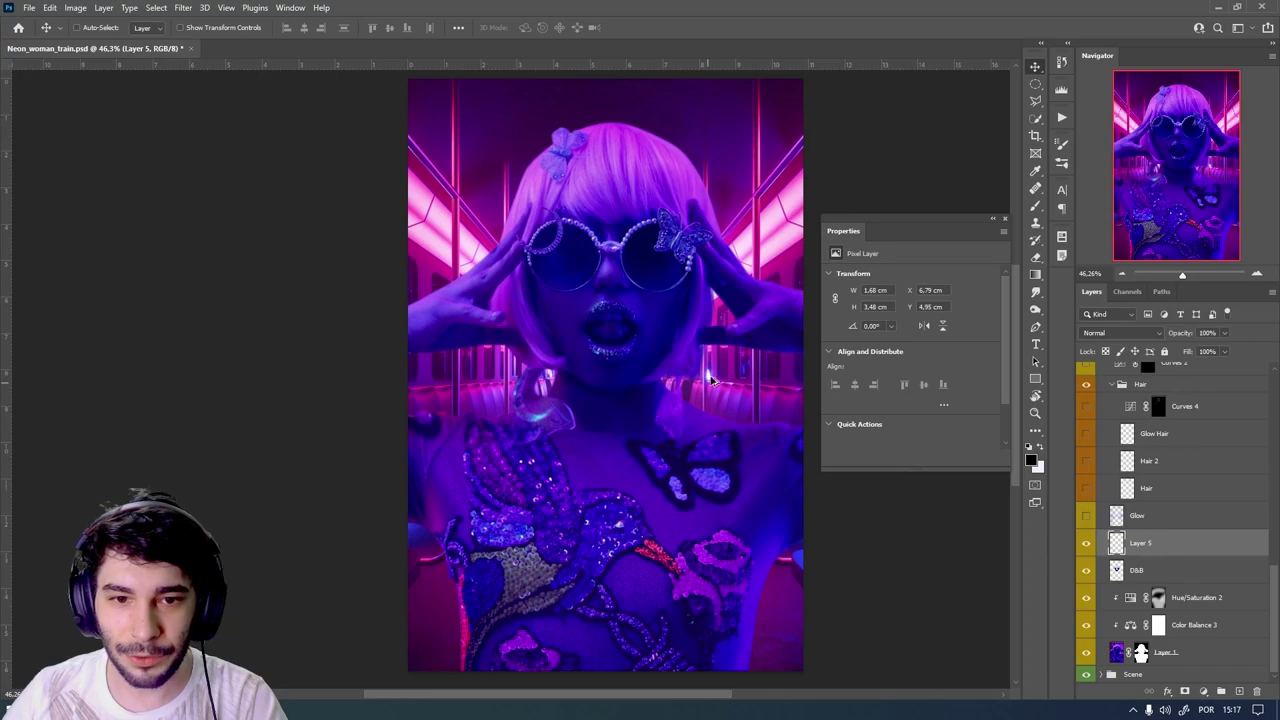
{"action": "scroll", "coordinate": [726, 370], "scroll_direction": "up", "scroll_amount": 5}
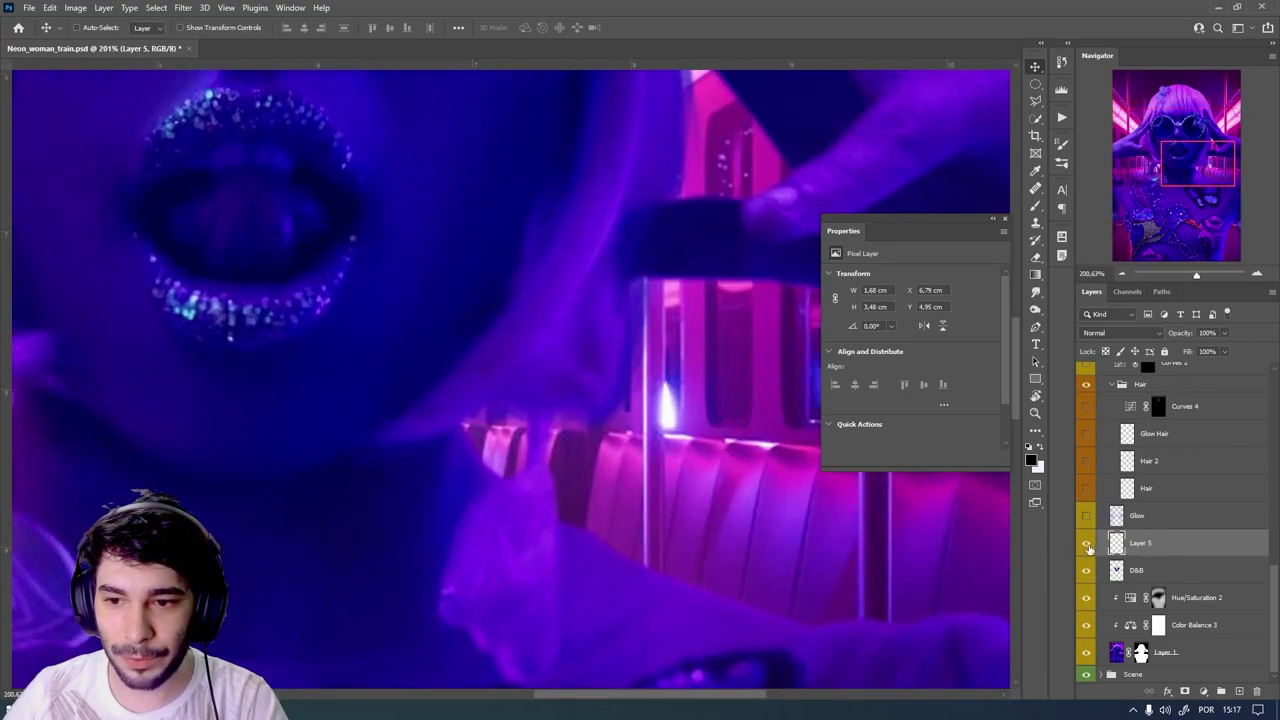
{"action": "left_click", "coordinate": [1086, 542]}
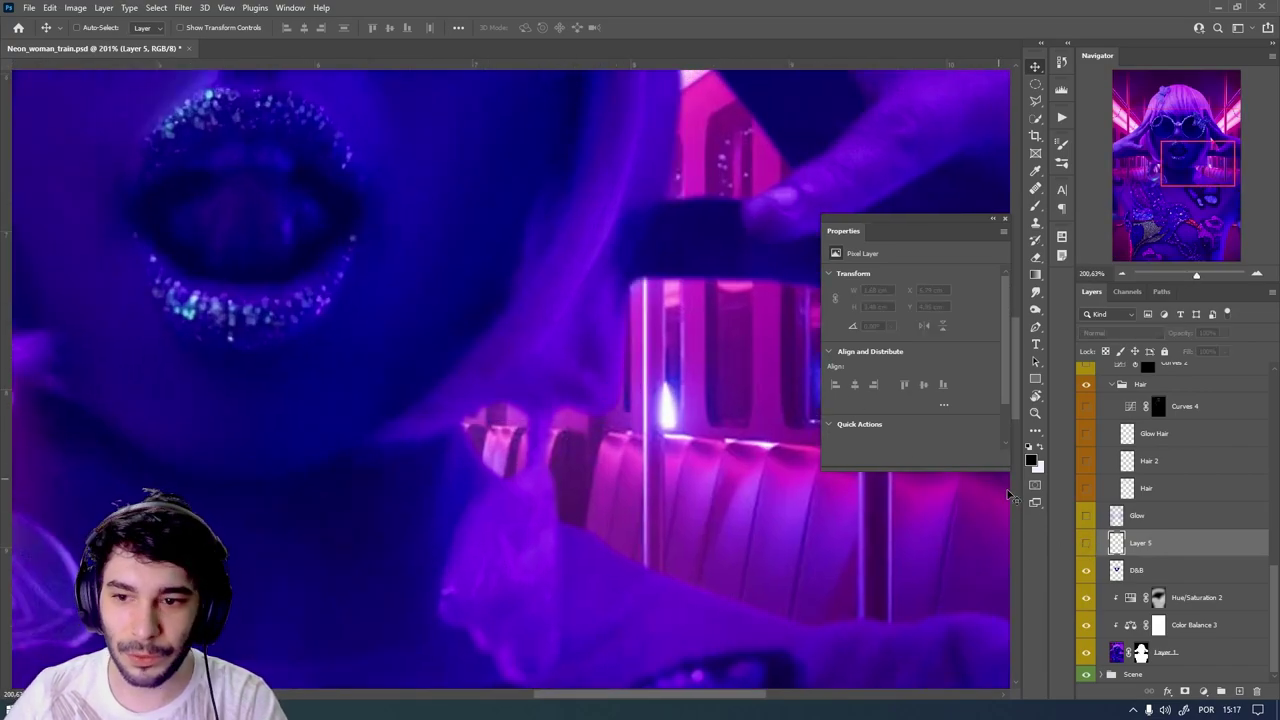
{"action": "left_click", "coordinate": [1087, 541]}
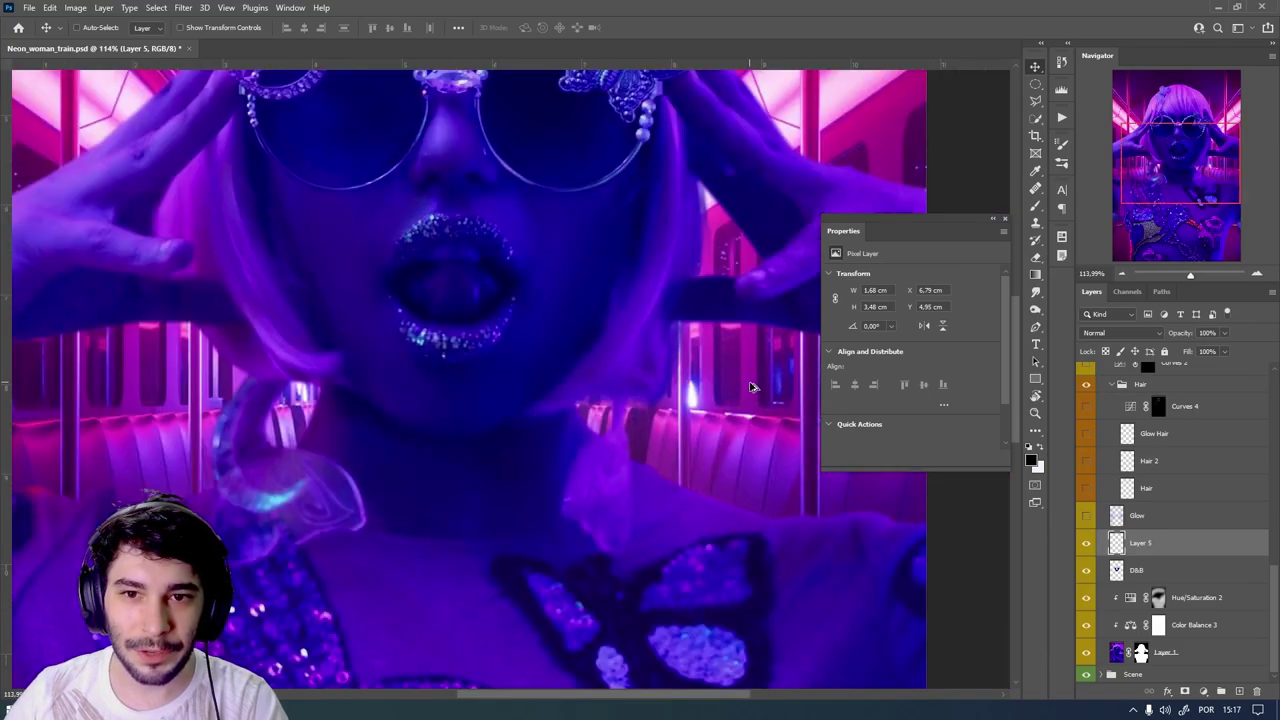
- Pan and zoom the canvas to frame the whole woman, from glasses to glass shard
{"action": "scroll", "coordinate": [722, 383], "scroll_direction": "down", "scroll_amount": 5}
{"action": "scroll", "coordinate": [658, 195], "scroll_direction": "up", "scroll_amount": 2}
{"action": "scroll", "coordinate": [482, 332], "scroll_direction": "up", "scroll_amount": 3}
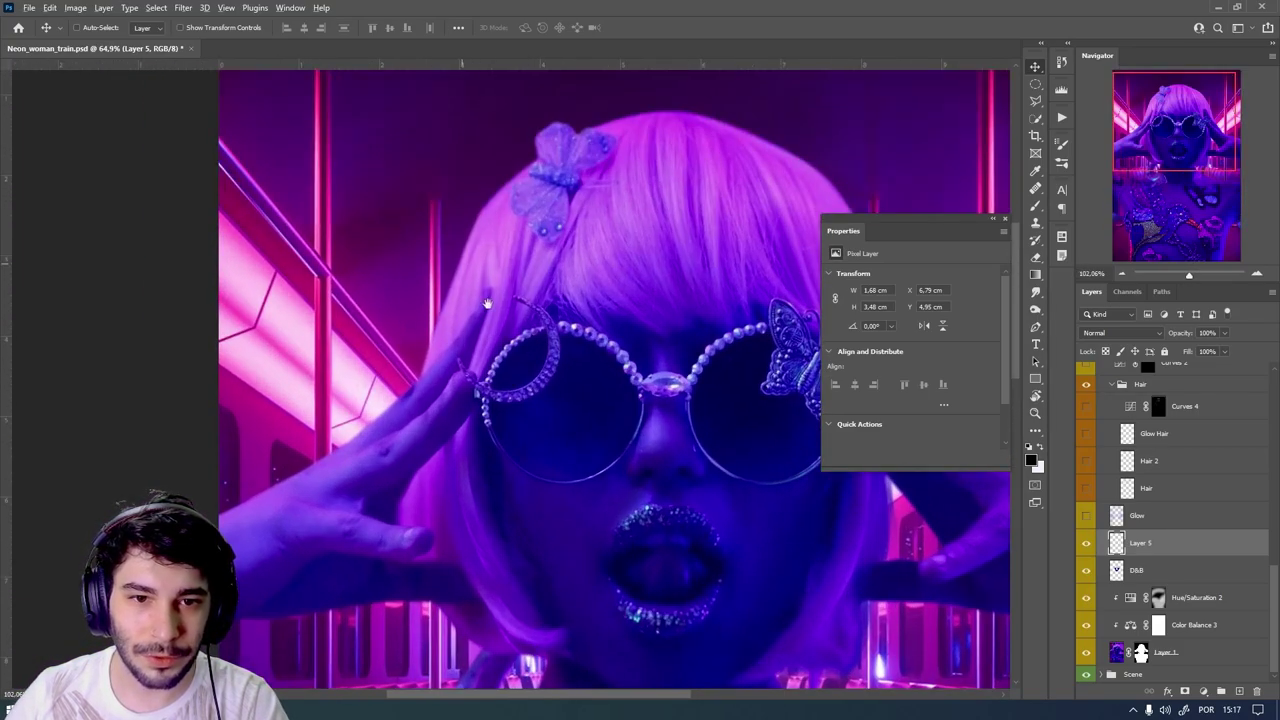
{"action": "left_click_drag", "start_coordinate": [482, 332], "coordinate": [625, 413]}
{"action": "left_click_drag", "start_coordinate": [646, 523], "coordinate": [629, 257]}
{"action": "scroll", "coordinate": [629, 257], "scroll_direction": "up", "scroll_amount": 3}
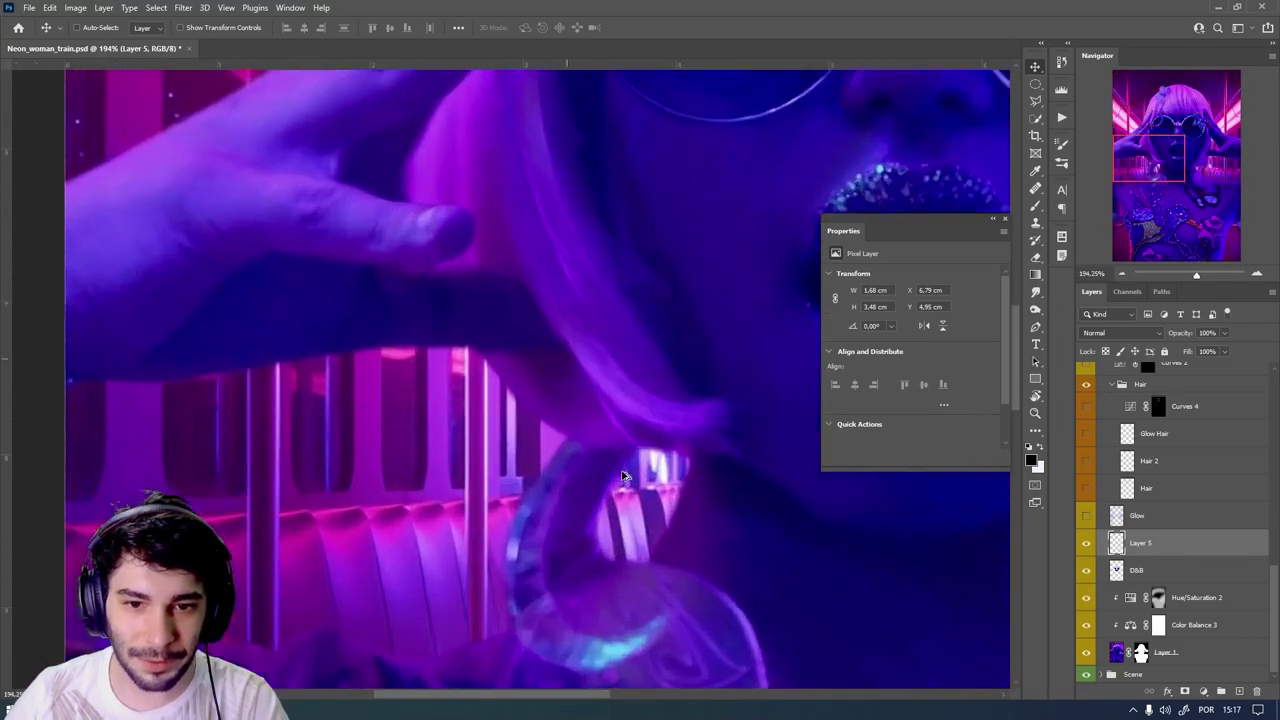
{"action": "scroll", "coordinate": [640, 500], "scroll_direction": "down", "scroll_amount": 5}
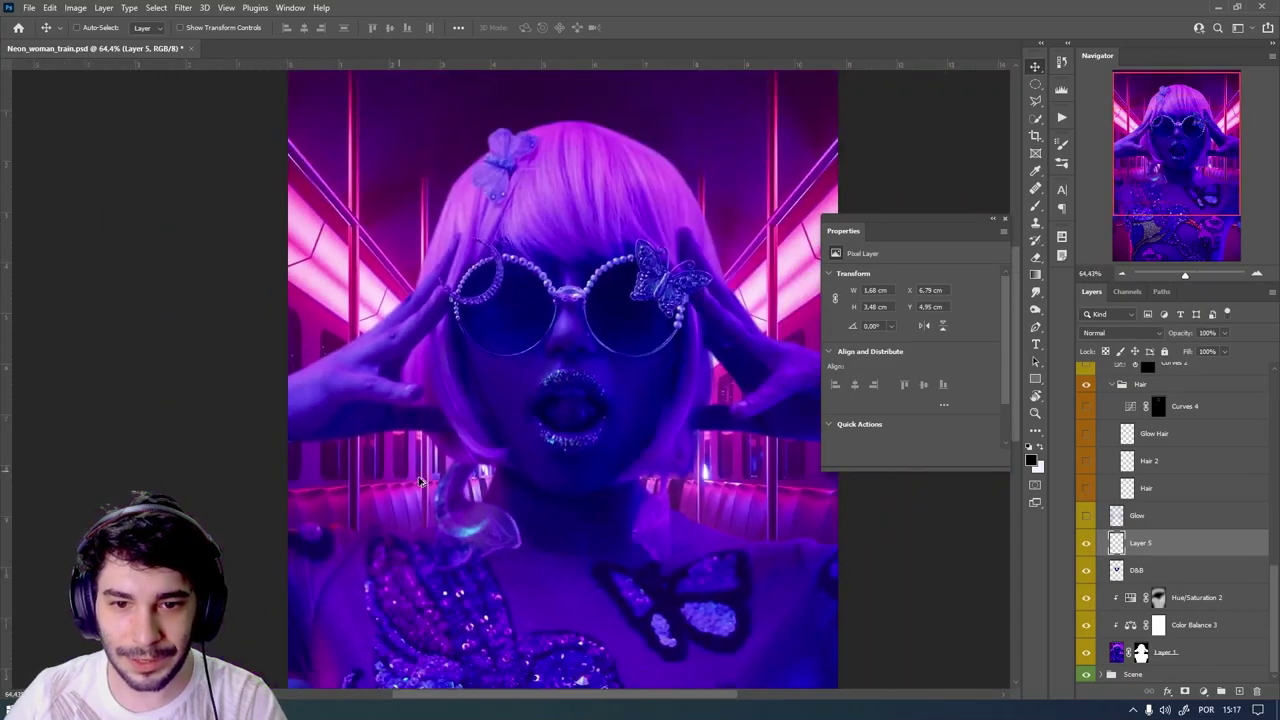
{"action": "left_click_drag", "start_coordinate": [640, 500], "coordinate": [600, 501]}
{"action": "scroll", "coordinate": [664, 448], "scroll_direction": "up", "scroll_amount": 4}
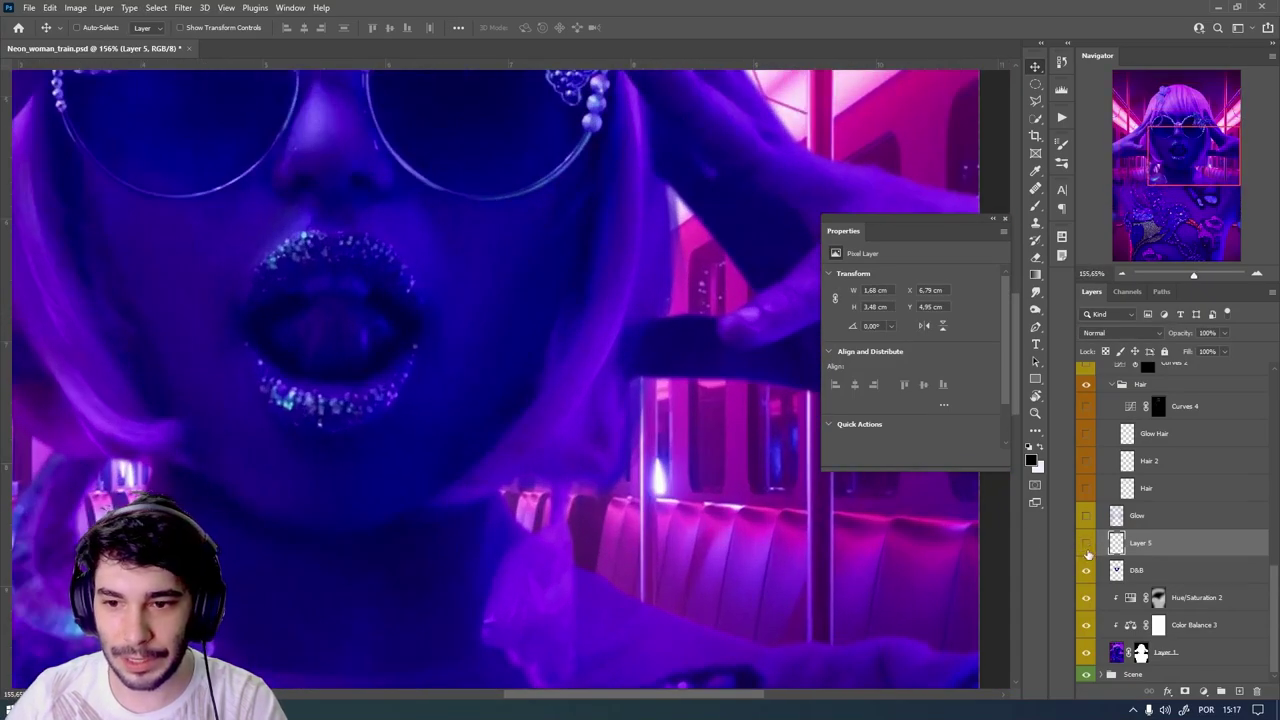
{"action": "scroll", "coordinate": [945, 531], "scroll_direction": "down", "scroll_amount": 3}
{"action": "scroll", "coordinate": [945, 531], "scroll_direction": "down", "scroll_amount": 3}
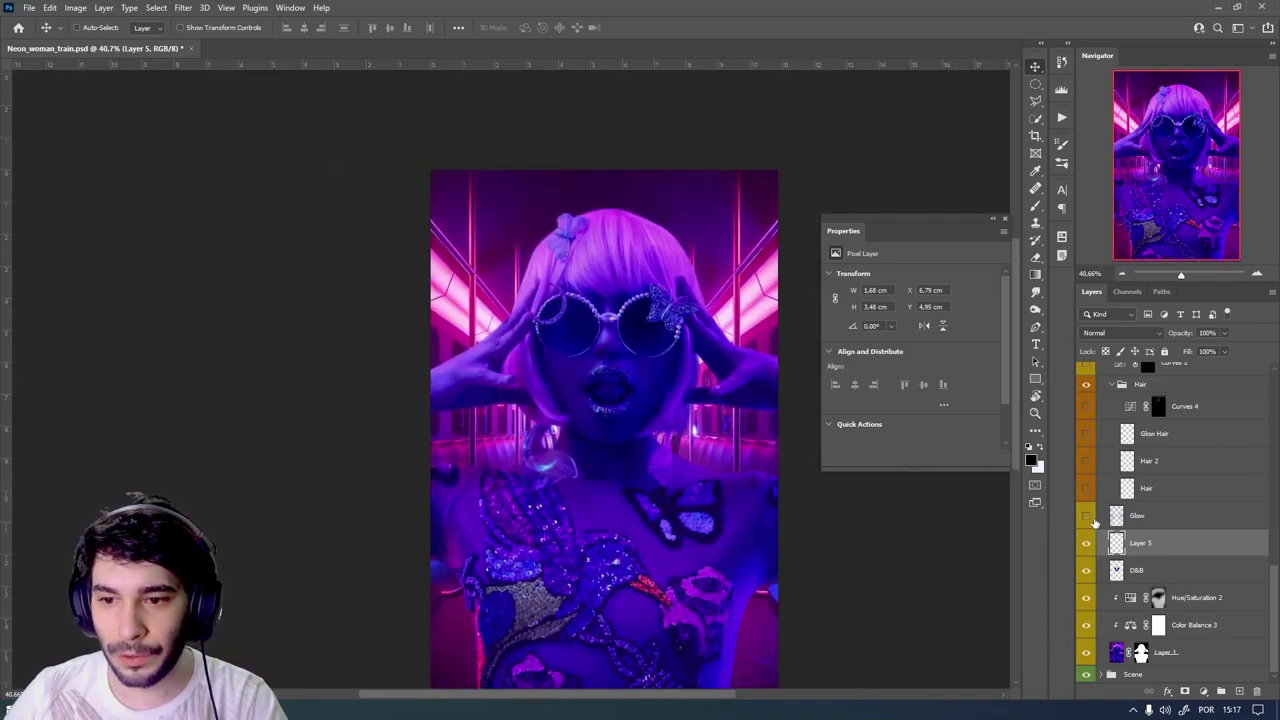
- Turn on the Glow layer, toggling it to compare the brightened neon window lights
{"action": "left_click", "coordinate": [1086, 515]}
{"action": "scroll", "coordinate": [600, 391], "scroll_direction": "down", "scroll_amount": 2}
{"action": "scroll", "coordinate": [633, 380], "scroll_direction": "up", "scroll_amount": 1}
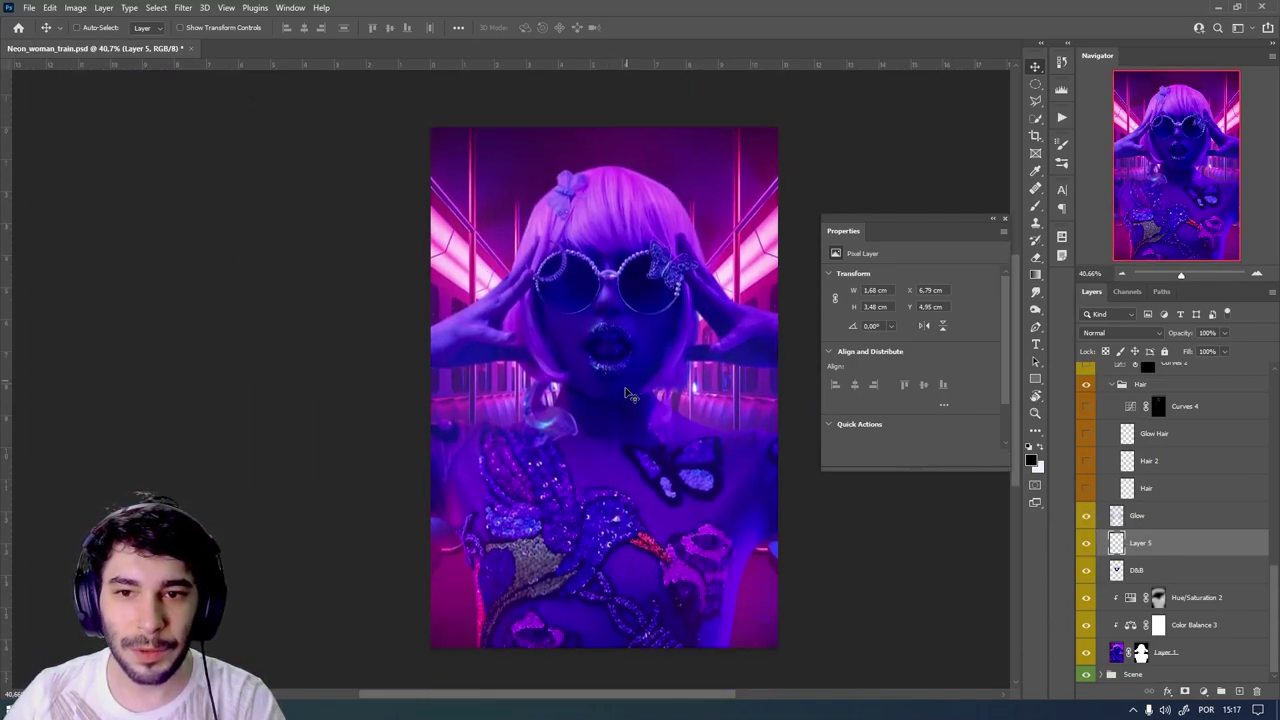
{"action": "scroll", "coordinate": [639, 450], "scroll_direction": "up", "scroll_amount": 1}
{"action": "left_click", "coordinate": [1089, 518]}
{"action": "left_click", "coordinate": [1089, 518]}
{"action": "left_click", "coordinate": [1089, 518]}
{"action": "left_click", "coordinate": [1089, 518]}
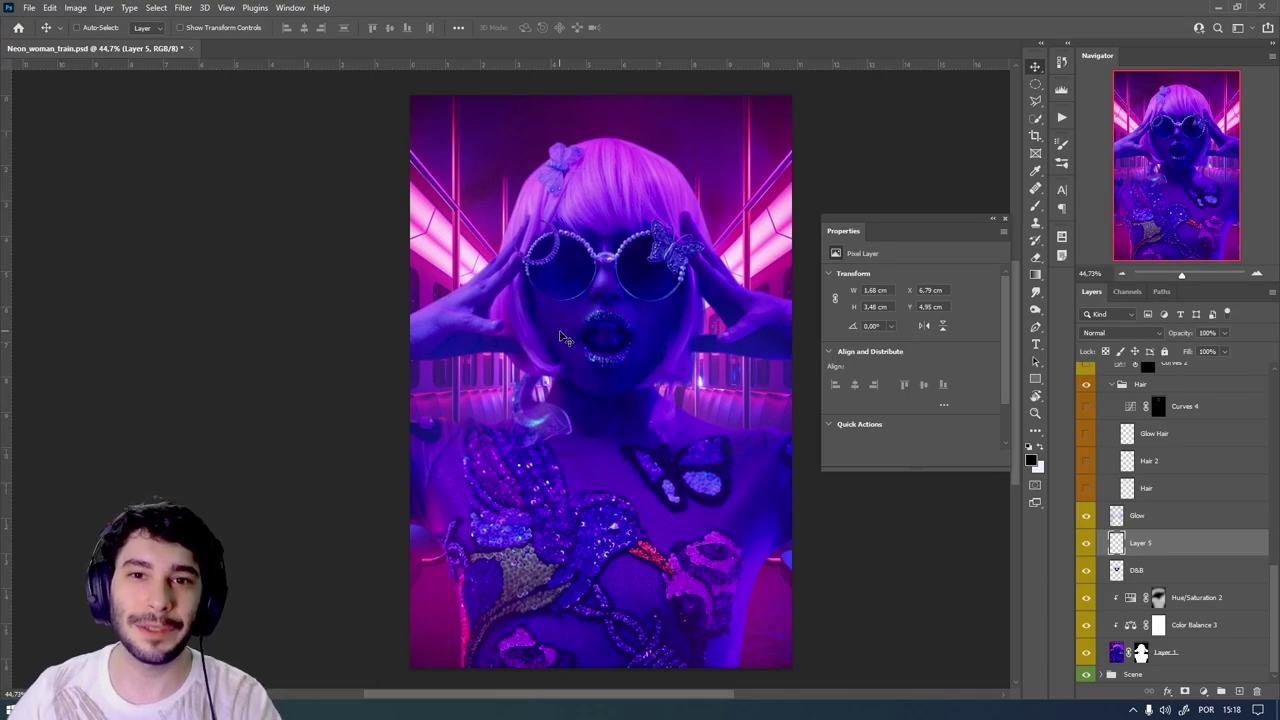
{"action": "left_click", "coordinate": [1137, 515]}
{"action": "left_click", "coordinate": [1087, 516]}
{"action": "left_click", "coordinate": [1087, 516]}
{"action": "left_click", "coordinate": [1087, 516]}
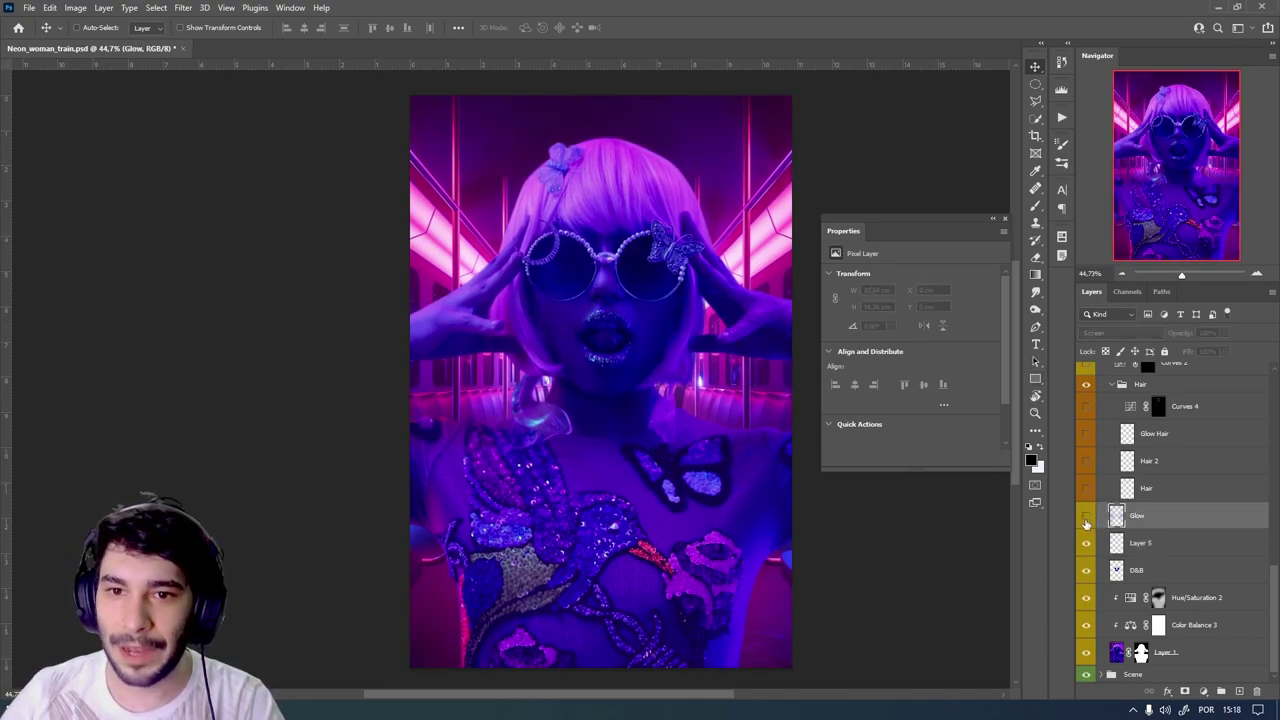
{"action": "left_click", "coordinate": [1087, 516]}
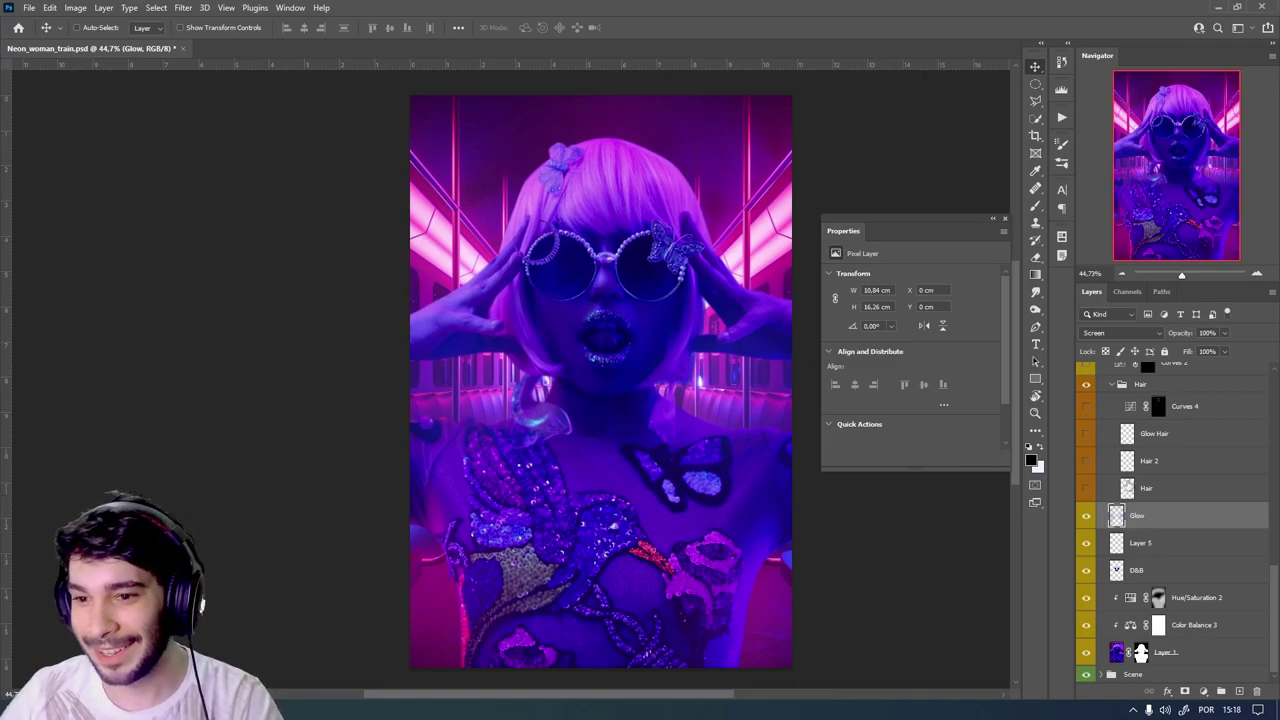
{"action": "left_click", "coordinate": [1160, 488]}
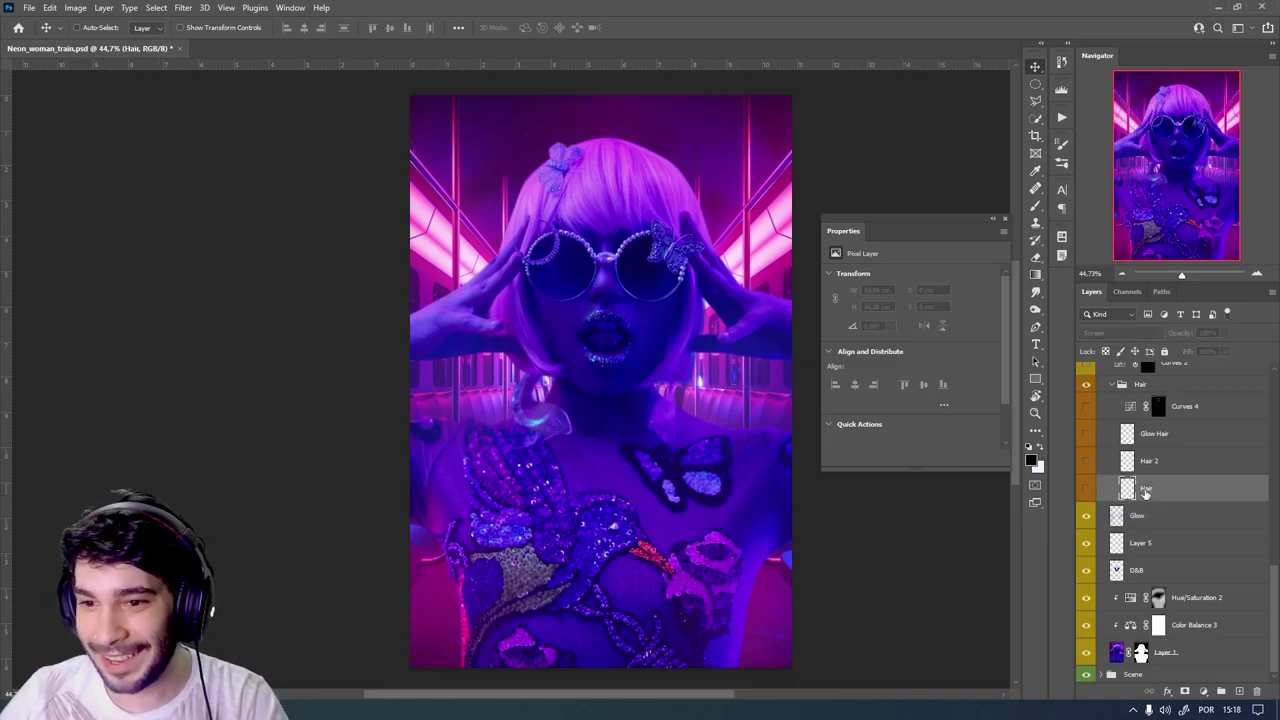
{"action": "left_click", "coordinate": [1155, 545]}
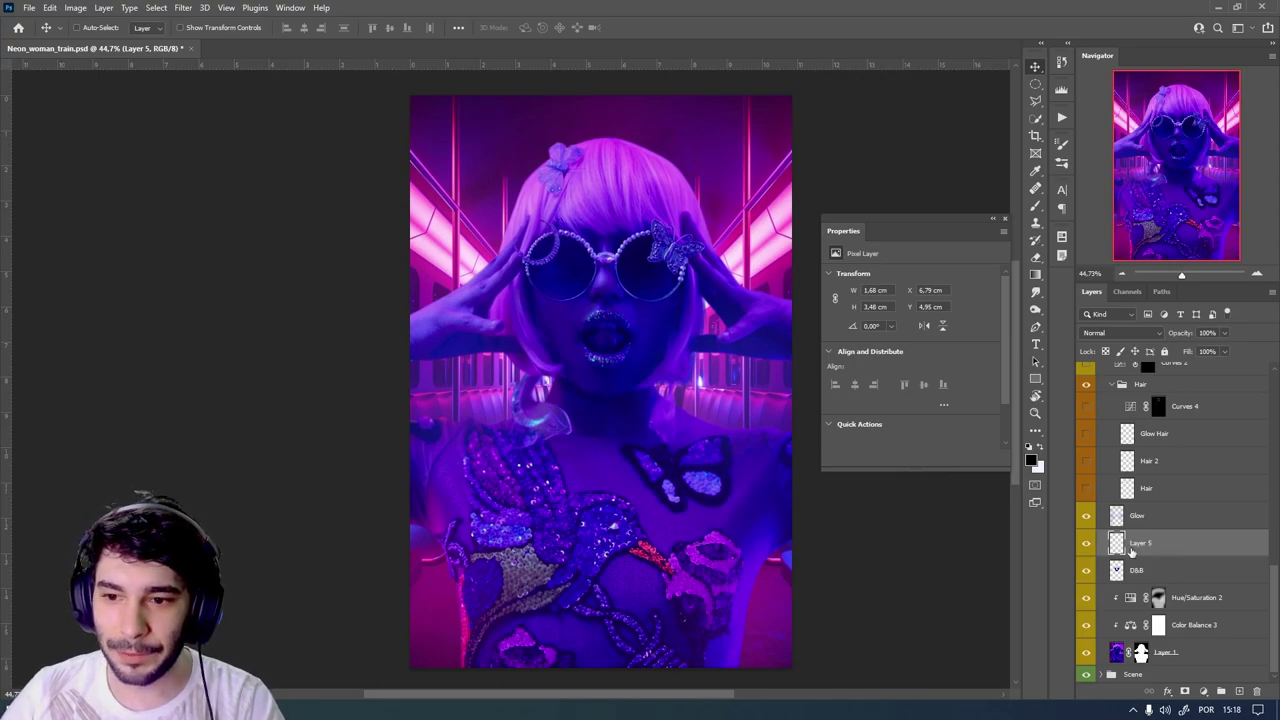
{"action": "left_click", "coordinate": [1138, 386]}
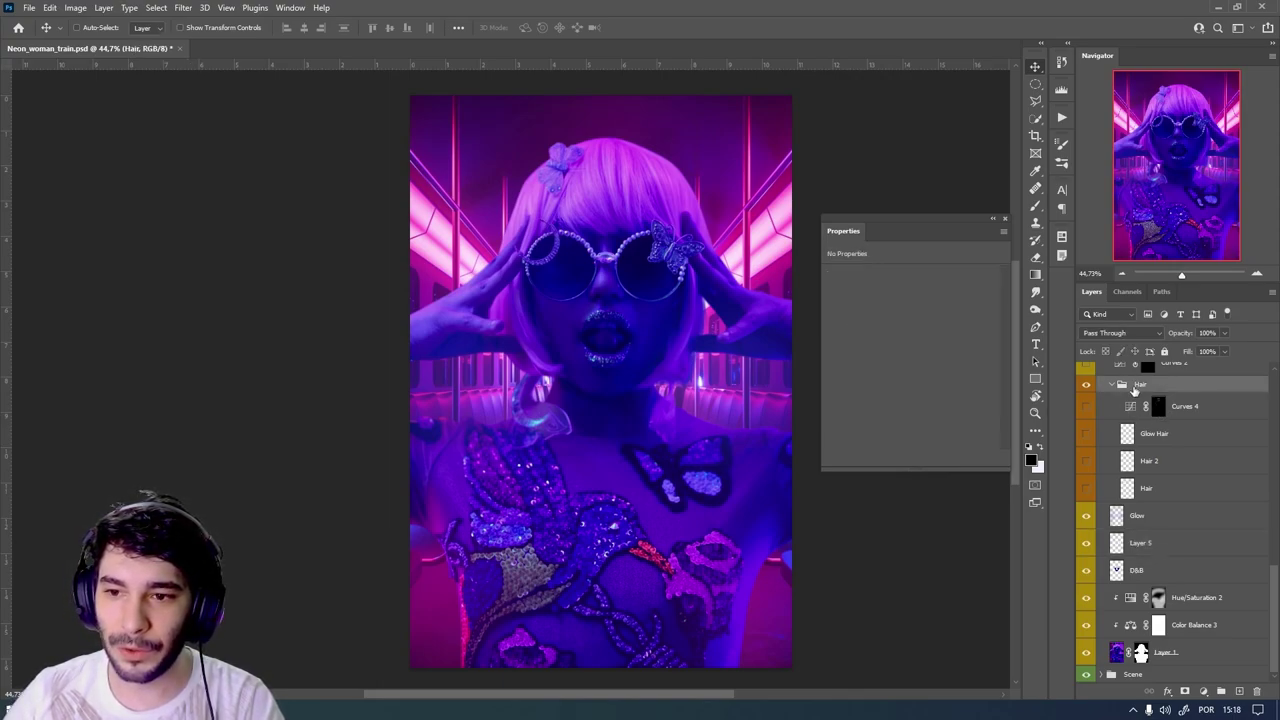
{"action": "left_click", "coordinate": [1162, 490]}
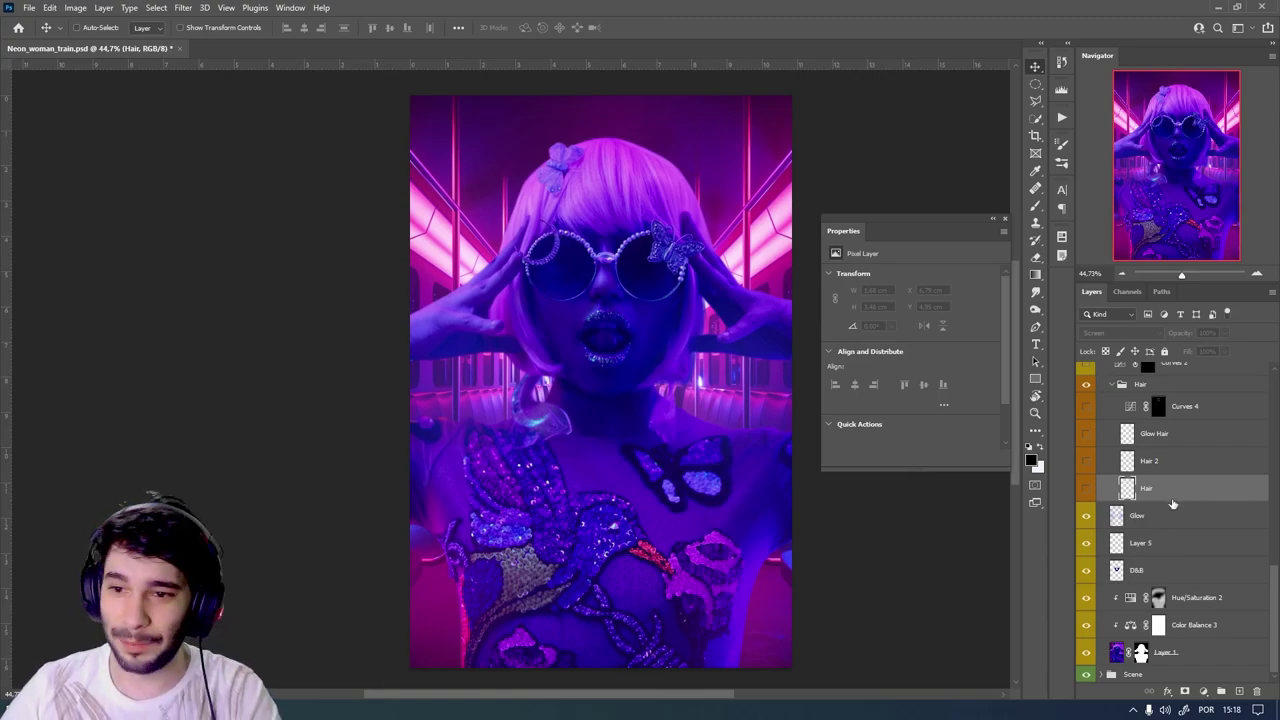
- Toggle the Hair layer on and off to compare the pink bob around the hair, bow and lips
{"action": "left_click", "coordinate": [1085, 490]}
{"action": "left_click", "coordinate": [1085, 490]}
{"action": "left_click", "coordinate": [1085, 490]}
{"action": "left_click", "coordinate": [1085, 490]}
{"action": "left_click", "coordinate": [1085, 490]}
{"action": "scroll", "coordinate": [545, 136], "scroll_direction": "up", "scroll_amount": 2}
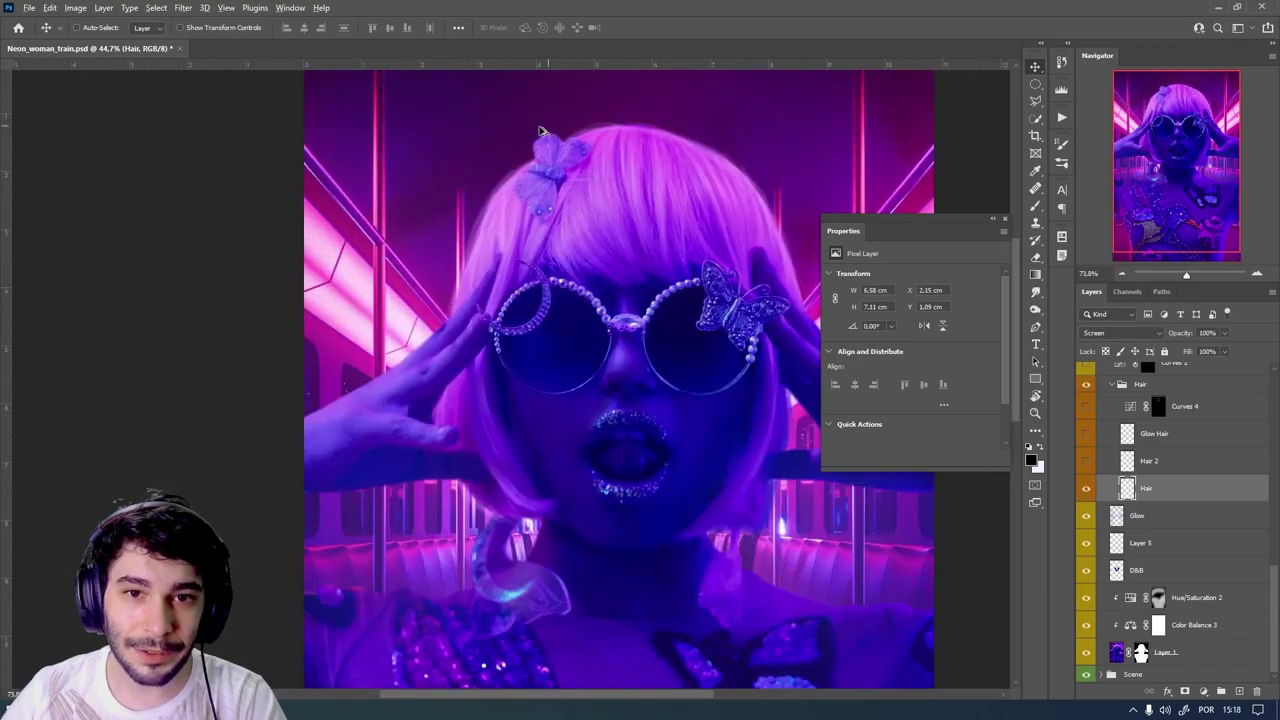
{"action": "scroll", "coordinate": [545, 136], "scroll_direction": "up", "scroll_amount": 3}
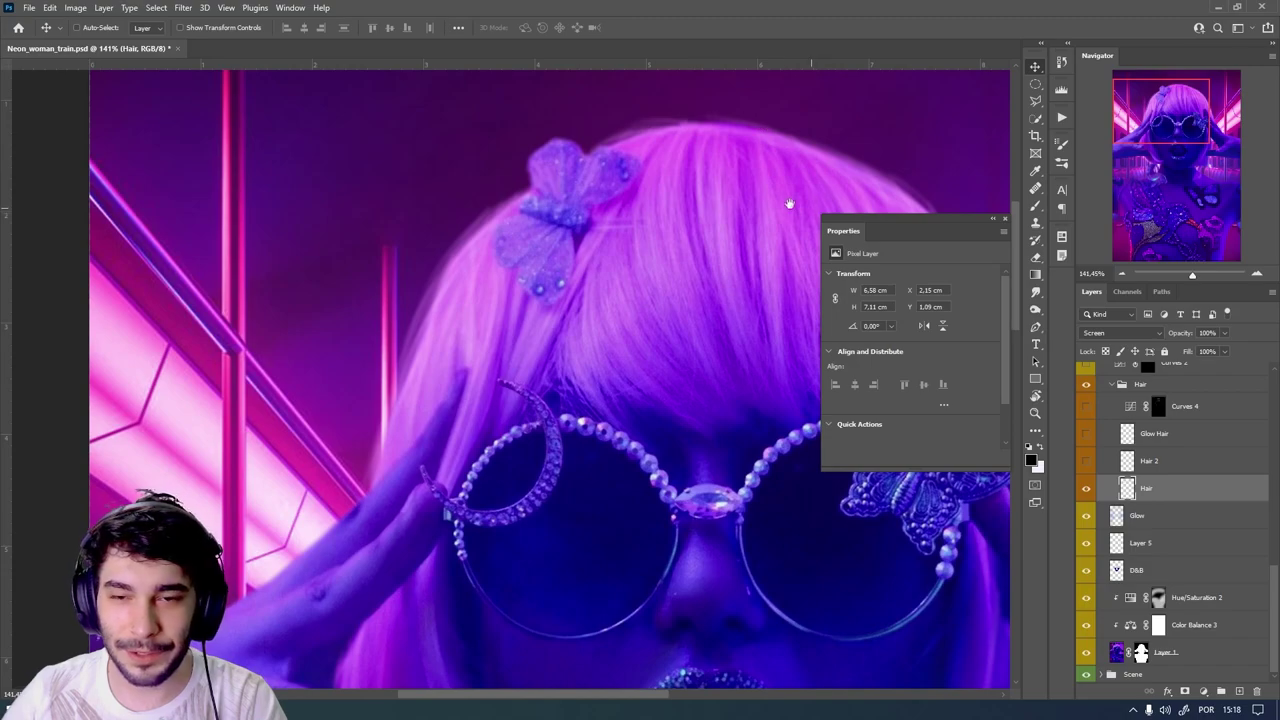
{"action": "left_click_drag", "start_coordinate": [794, 205], "coordinate": [511, 105]}
{"action": "left_click_drag", "start_coordinate": [543, 362], "coordinate": [753, 162]}
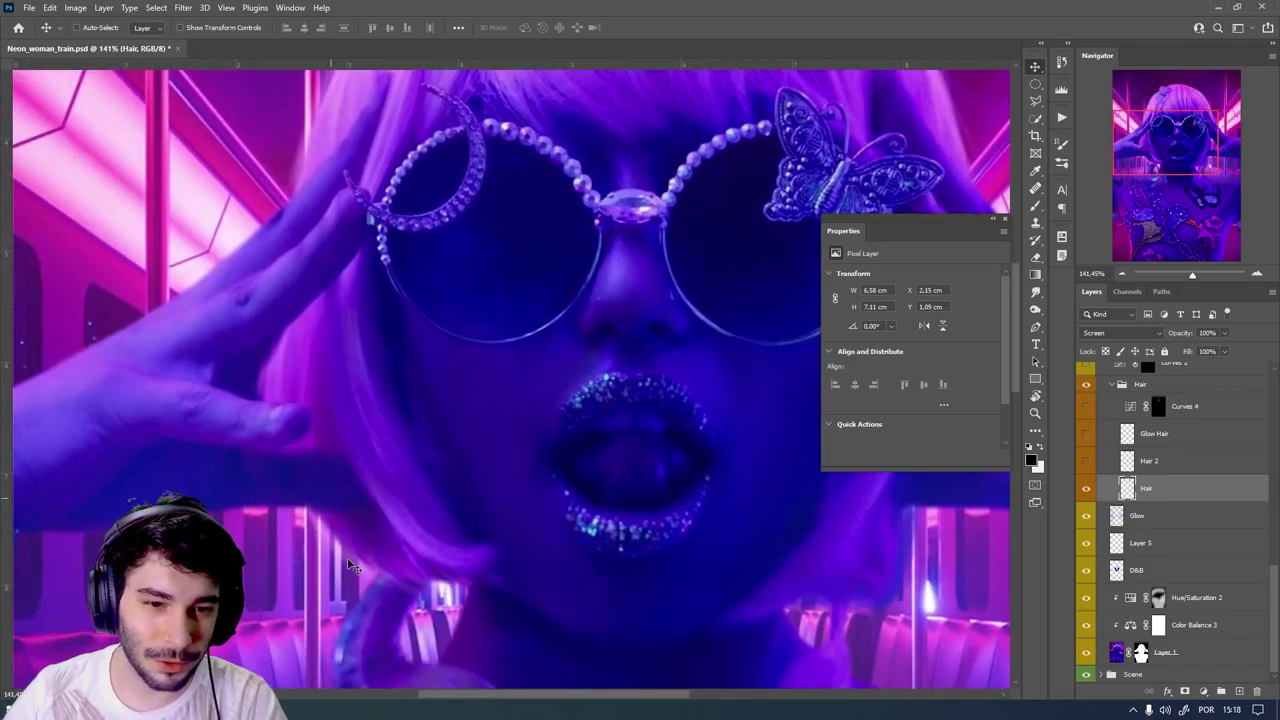
{"action": "left_click_drag", "start_coordinate": [360, 490], "coordinate": [514, 360]}
{"action": "left_click", "coordinate": [1085, 490]}
{"action": "left_click", "coordinate": [1085, 490]}
{"action": "left_click", "coordinate": [1085, 490]}
{"action": "left_click", "coordinate": [1085, 490]}
{"action": "left_click", "coordinate": [1085, 490]}
{"action": "left_click", "coordinate": [1085, 490]}
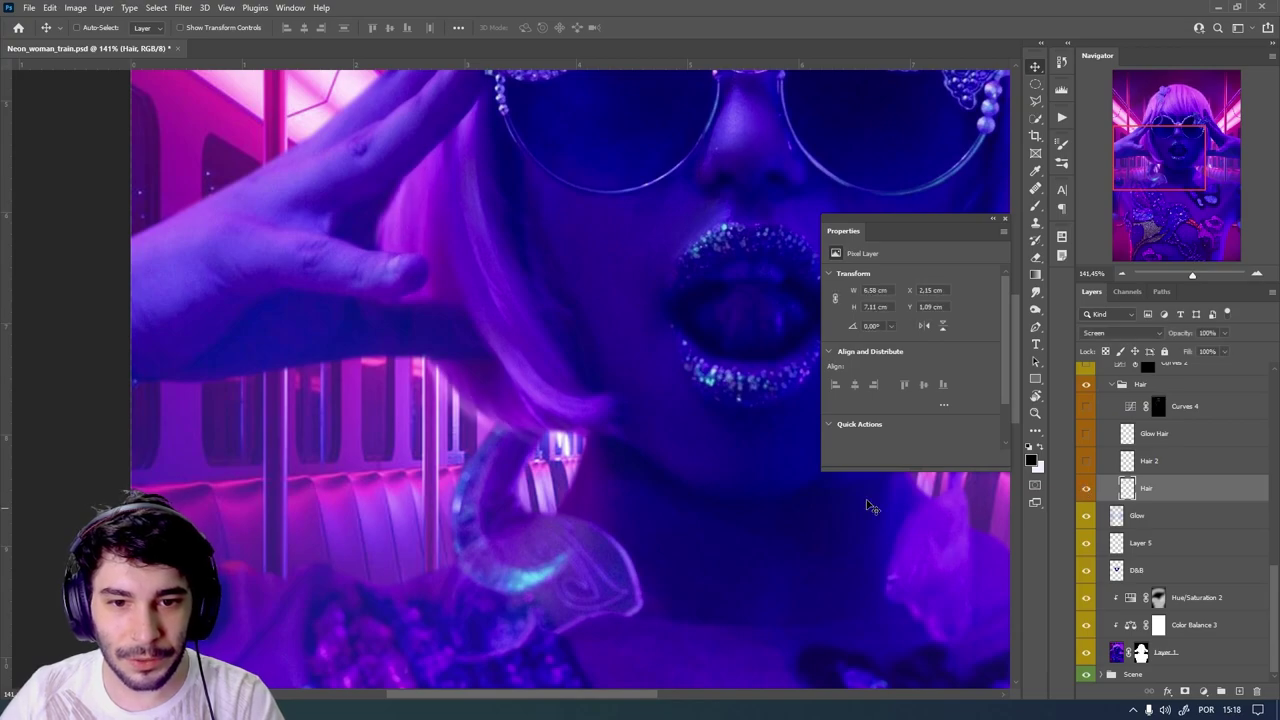
{"action": "scroll", "coordinate": [676, 357], "scroll_direction": "down", "scroll_amount": 5}
{"action": "scroll", "coordinate": [676, 357], "scroll_direction": "up", "scroll_amount": 1}
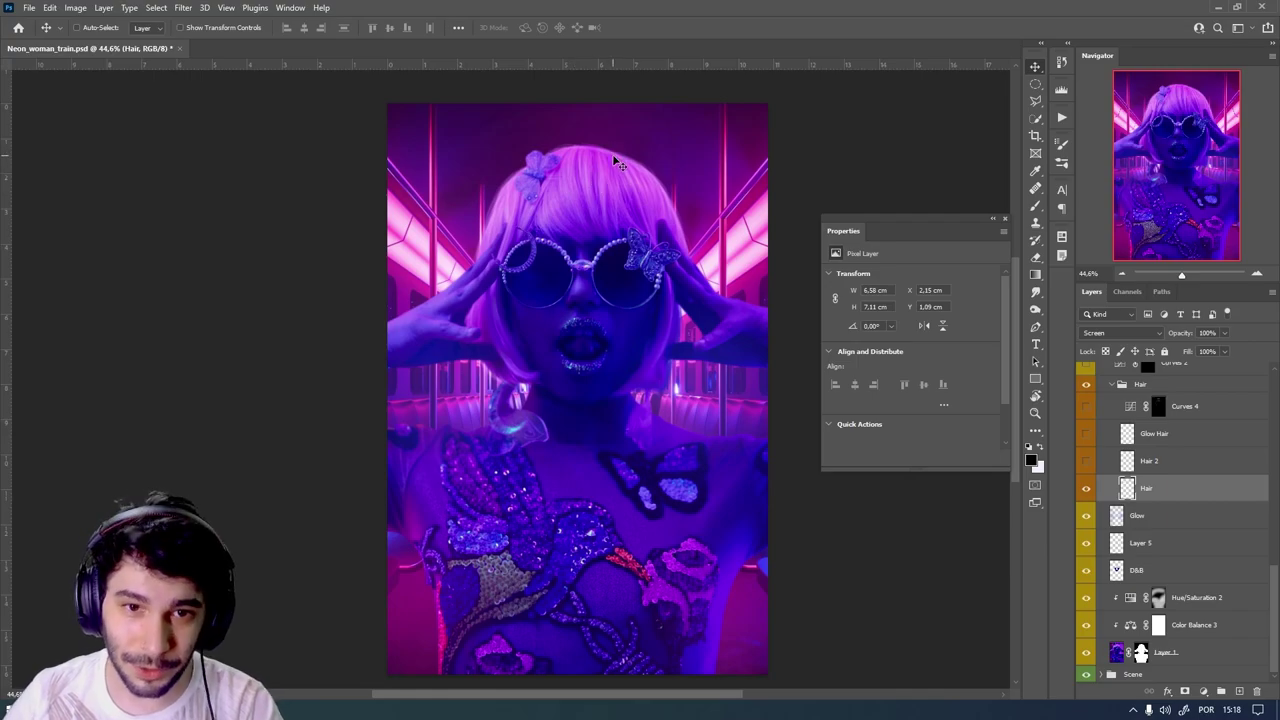
{"action": "scroll", "coordinate": [610, 160], "scroll_direction": "up", "scroll_amount": 5}
{"action": "scroll", "coordinate": [628, 197], "scroll_direction": "down", "scroll_amount": 5}
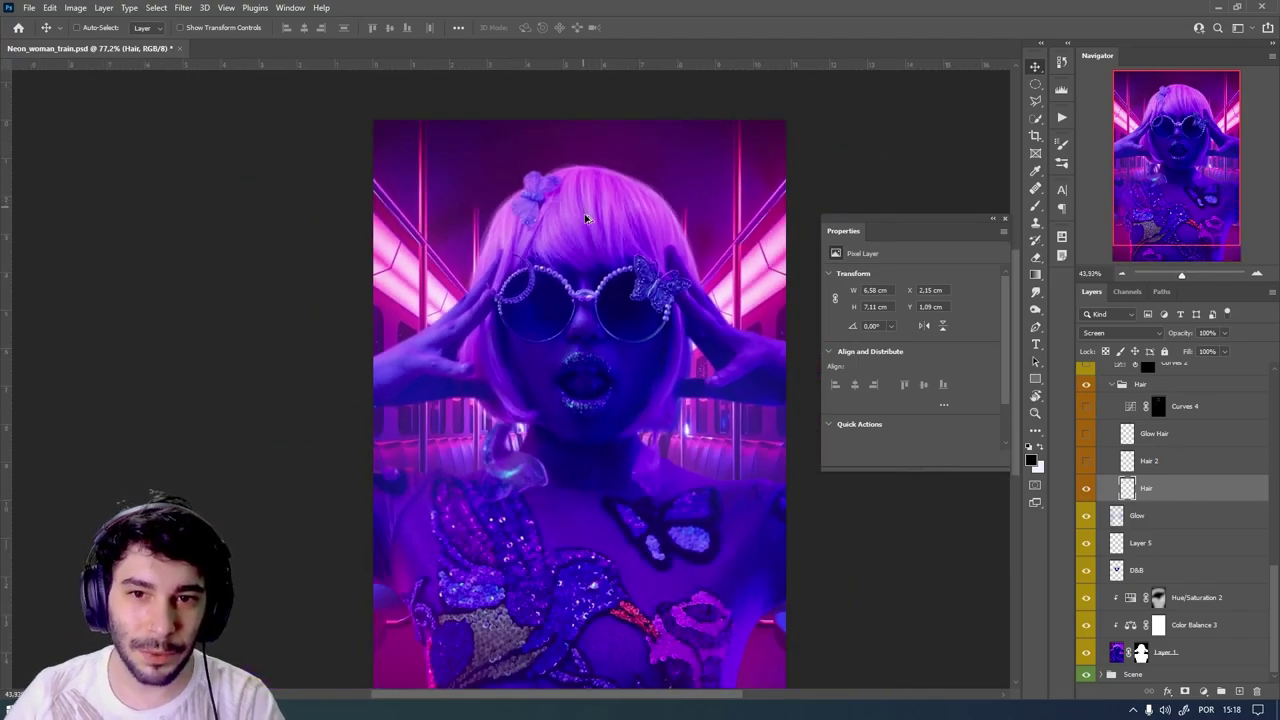
- Select Hair 2 and compare it on and off, leaving it visible to brighten the hair
{"action": "left_click", "coordinate": [1140, 460]}
{"action": "left_click", "coordinate": [1087, 463]}
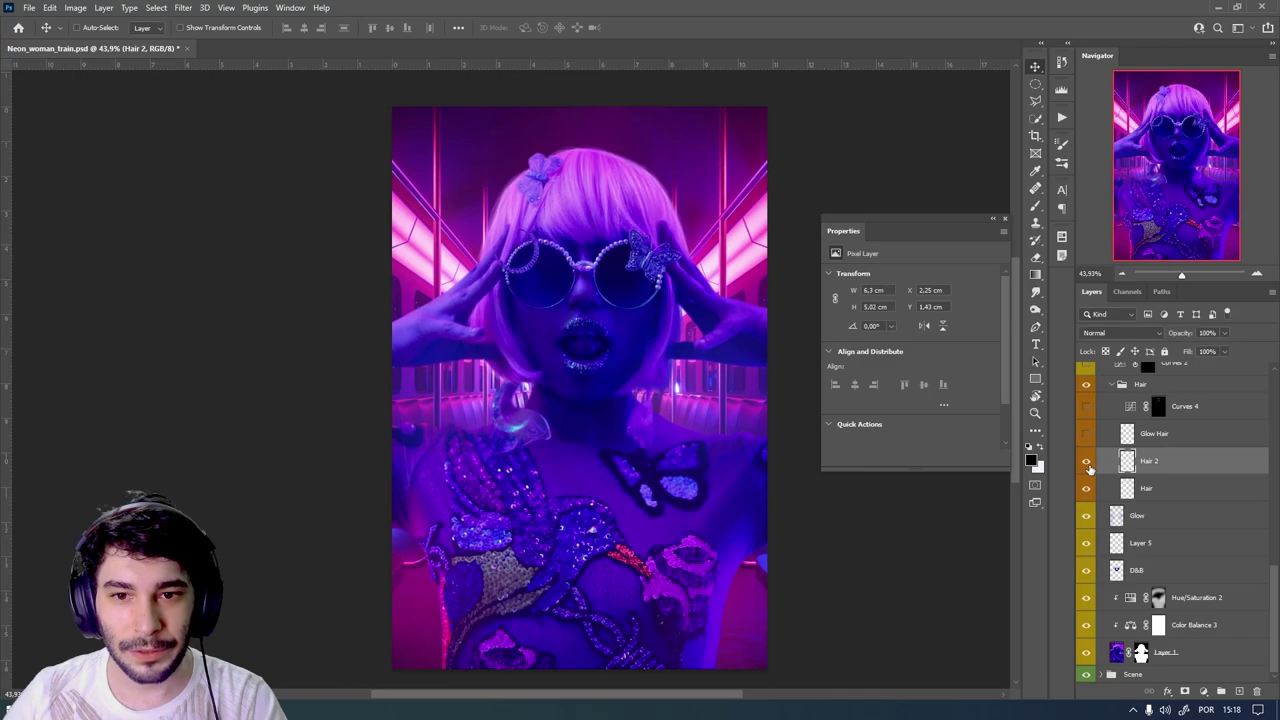
{"action": "left_click", "coordinate": [1087, 462]}
{"action": "left_click", "coordinate": [1087, 462]}
{"action": "left_click", "coordinate": [1087, 462]}
{"action": "left_click", "coordinate": [1087, 462]}
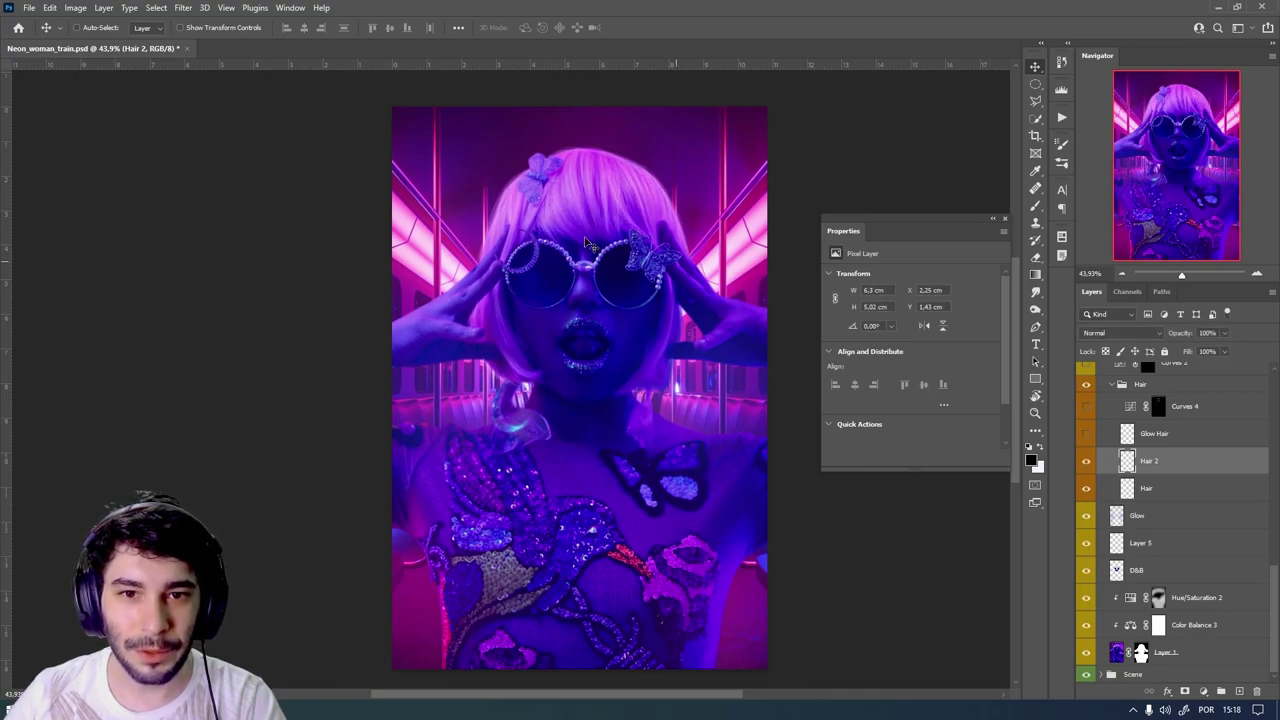
{"action": "scroll", "coordinate": [578, 183], "scroll_direction": "up", "scroll_amount": 5}
{"action": "scroll", "coordinate": [578, 183], "scroll_direction": "up", "scroll_amount": 4}
{"action": "left_click", "coordinate": [1087, 462]}
{"action": "left_click", "coordinate": [1087, 462]}
{"action": "left_click", "coordinate": [1087, 462]}
{"action": "left_click", "coordinate": [1087, 462]}
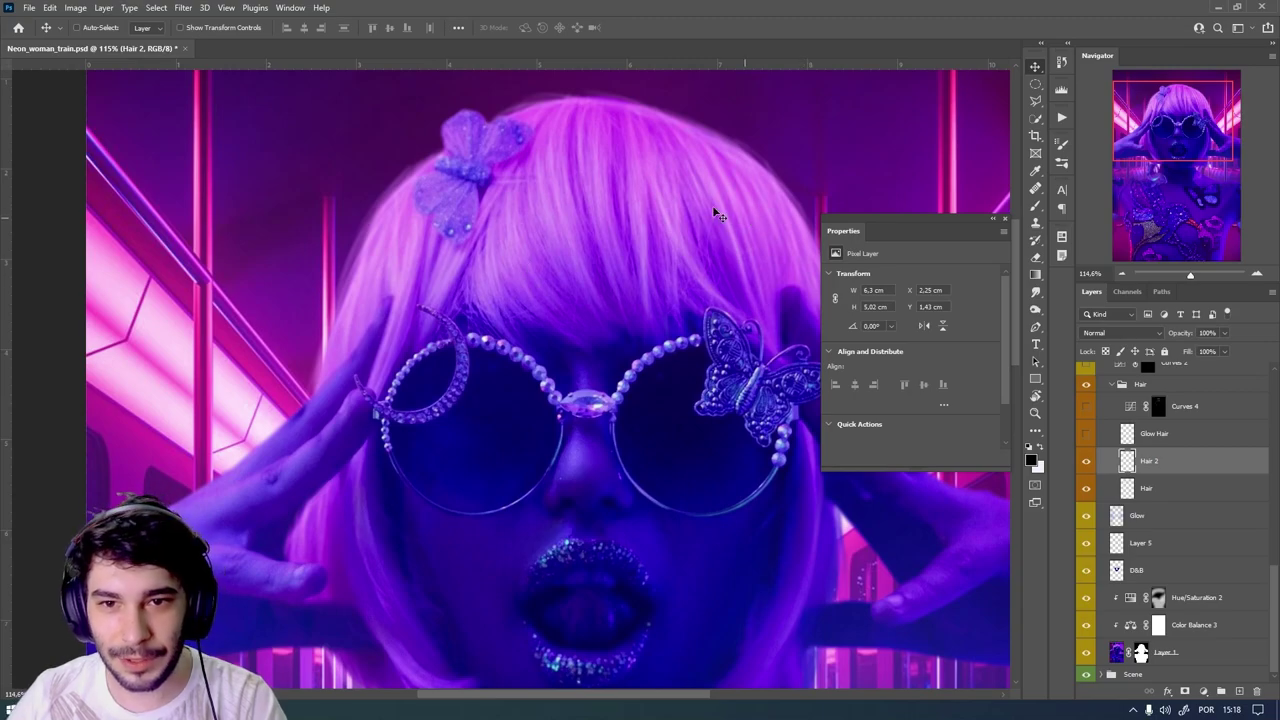
{"action": "scroll", "coordinate": [671, 220], "scroll_direction": "down", "scroll_amount": 3}
{"action": "scroll", "coordinate": [560, 245], "scroll_direction": "down", "scroll_amount": 2}
{"action": "scroll", "coordinate": [590, 265], "scroll_direction": "down", "scroll_amount": 2}
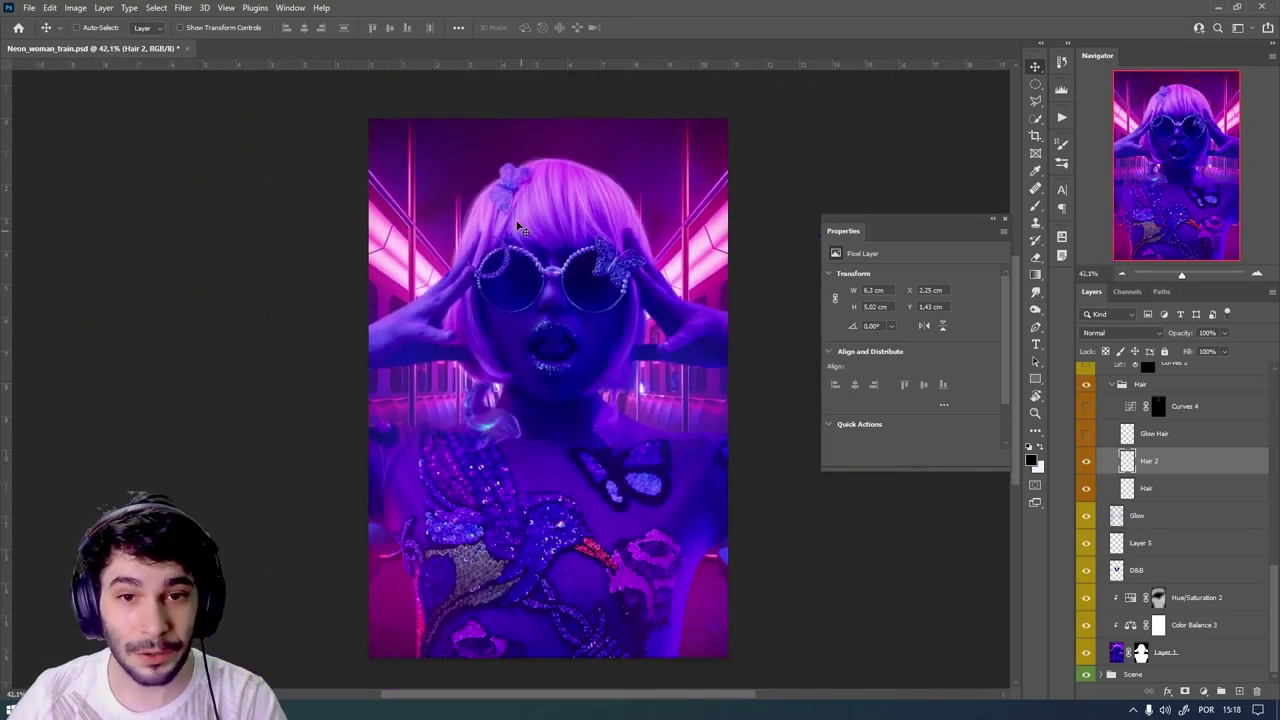
{"action": "scroll", "coordinate": [452, 300], "scroll_direction": "up", "scroll_amount": 1}
{"action": "scroll", "coordinate": [452, 300], "scroll_direction": "up", "scroll_amount": 1}
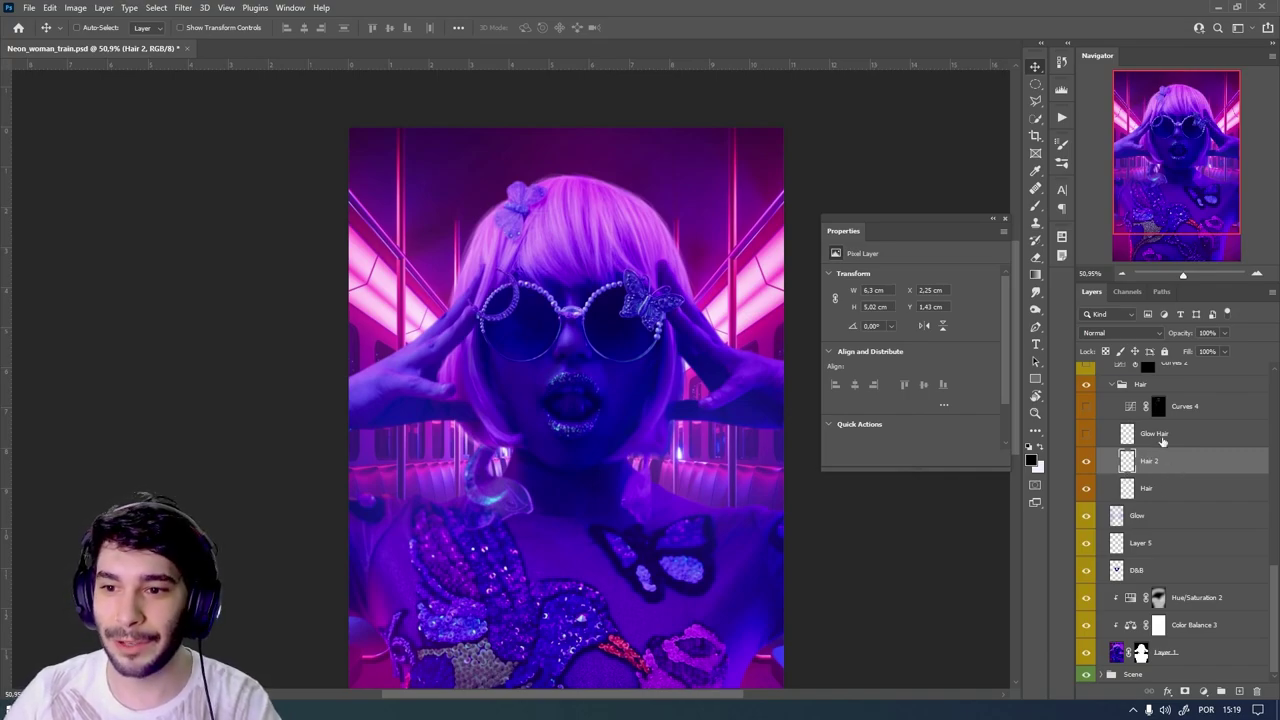
- Select the Glow Hair layer and toggle its visibility to compare the glow
{"action": "left_click", "coordinate": [1160, 438]}
{"action": "left_click", "coordinate": [1086, 434]}
{"action": "left_click", "coordinate": [1086, 436]}
{"action": "left_click", "coordinate": [1086, 436]}
{"action": "left_click", "coordinate": [1086, 436]}
{"action": "left_click", "coordinate": [1086, 436]}
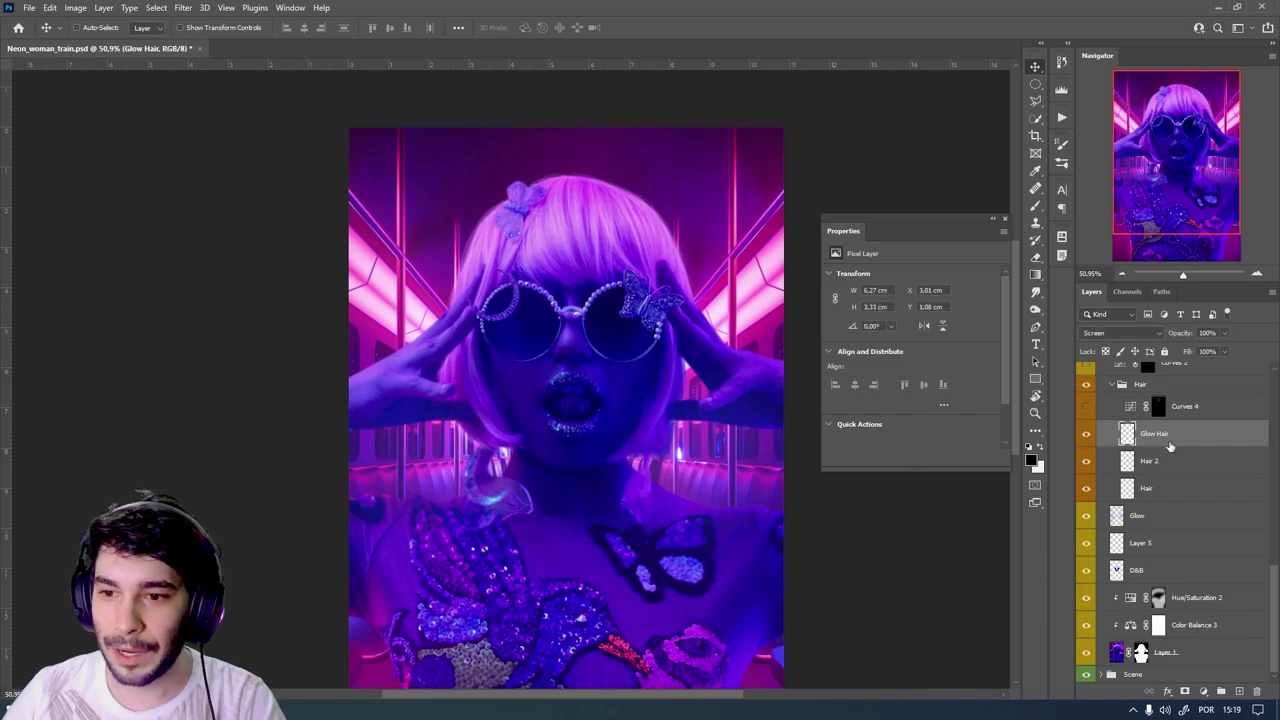
- Set up a tilted streak brush at 53% opacity, 23% flow and 460 px size
{"action": "key", "text": "b"}
{"action": "right_click", "coordinate": [562, 258]}
{"action": "left_click", "coordinate": [872, 411]}
{"action": "left_click", "coordinate": [505, 311]}
{"action": "right_click", "coordinate": [606, 285]}
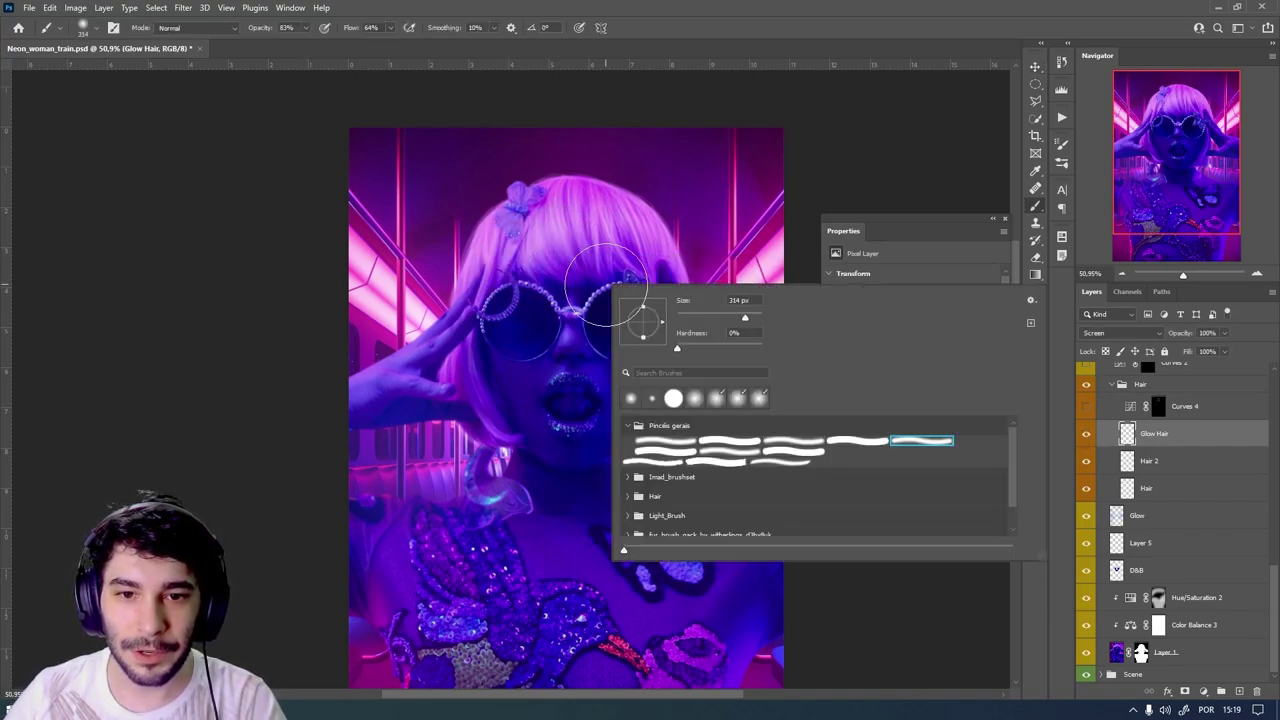
{"action": "left_click_drag", "start_coordinate": [643, 308], "coordinate": [667, 318]}
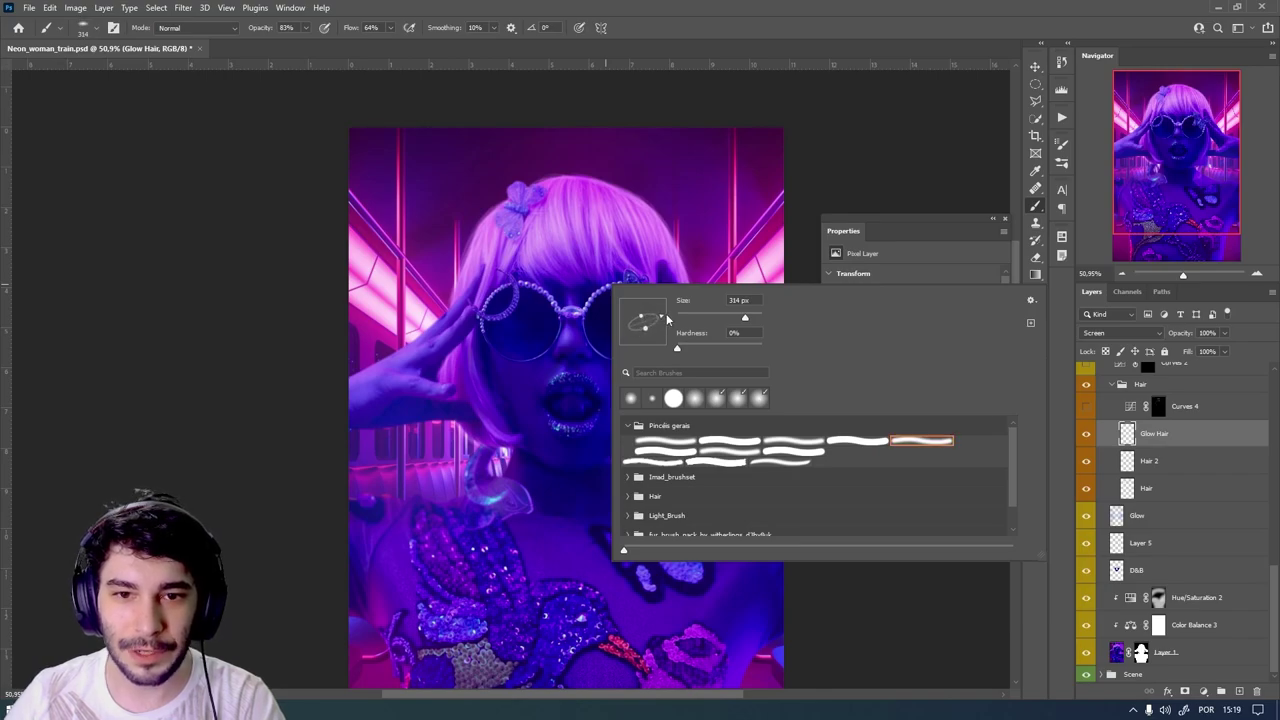
{"action": "key", "text": "Return"}
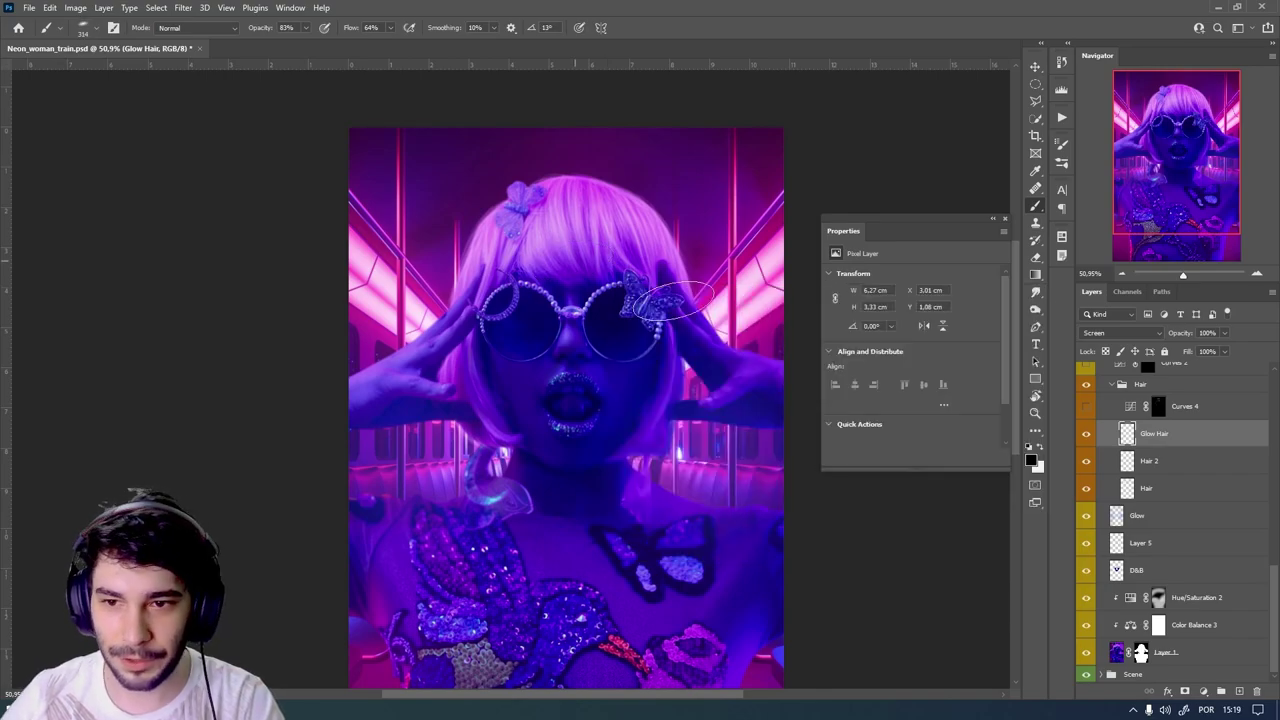
{"action": "key", "text": "5"}
{"action": "key", "text": "3"}
{"action": "key", "text": "shift+2"}
{"action": "key", "text": "shift+3"}
{"action": "left_click_drag", "start_coordinate": [601, 238], "coordinate": [627, 249]}
- Return to the Move tool and toggle Glow Hair off and on, leaving it visible
{"action": "key", "text": "v"}
{"action": "left_click", "coordinate": [1086, 433]}
{"action": "left_click", "coordinate": [1087, 435]}
{"action": "left_click", "coordinate": [1087, 435]}
{"action": "left_click", "coordinate": [1087, 435]}
{"action": "scroll", "coordinate": [557, 345], "scroll_direction": "down", "scroll_amount": 2}
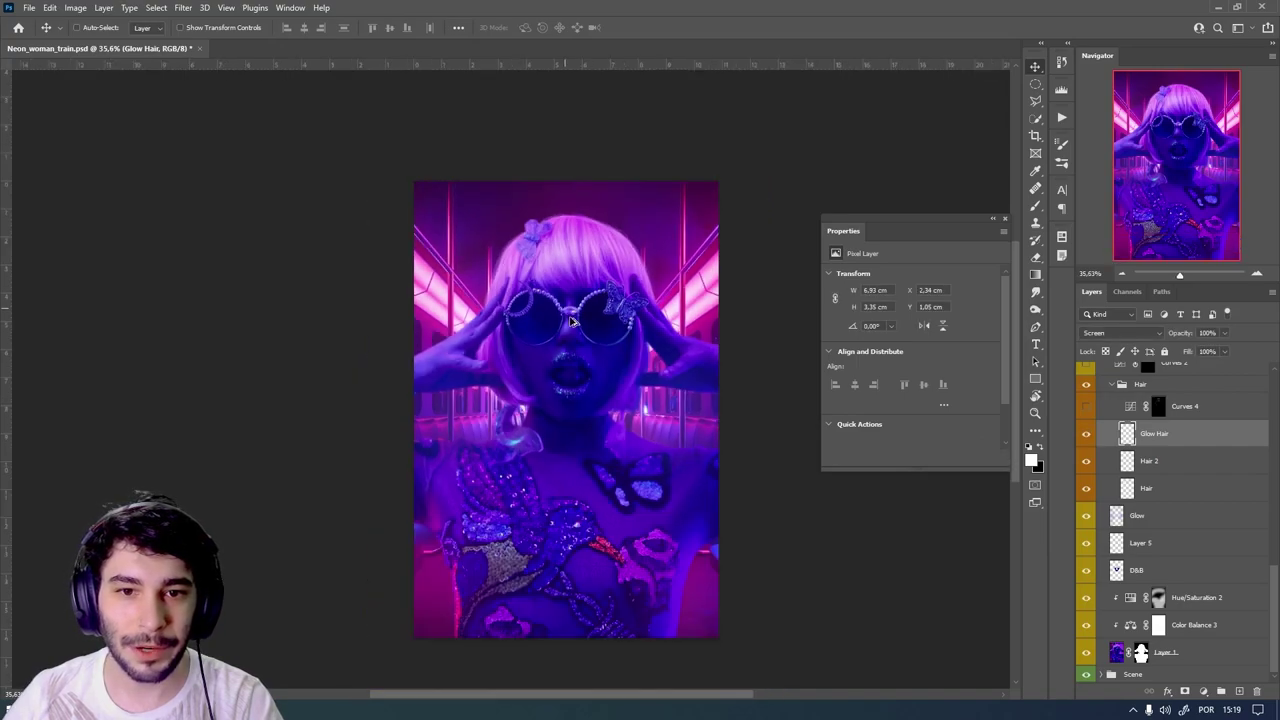
- Undo and redo the last hair glow change, then recheck Glow Hair, ending with it shown
{"action": "key", "text": "ctrl+z"}
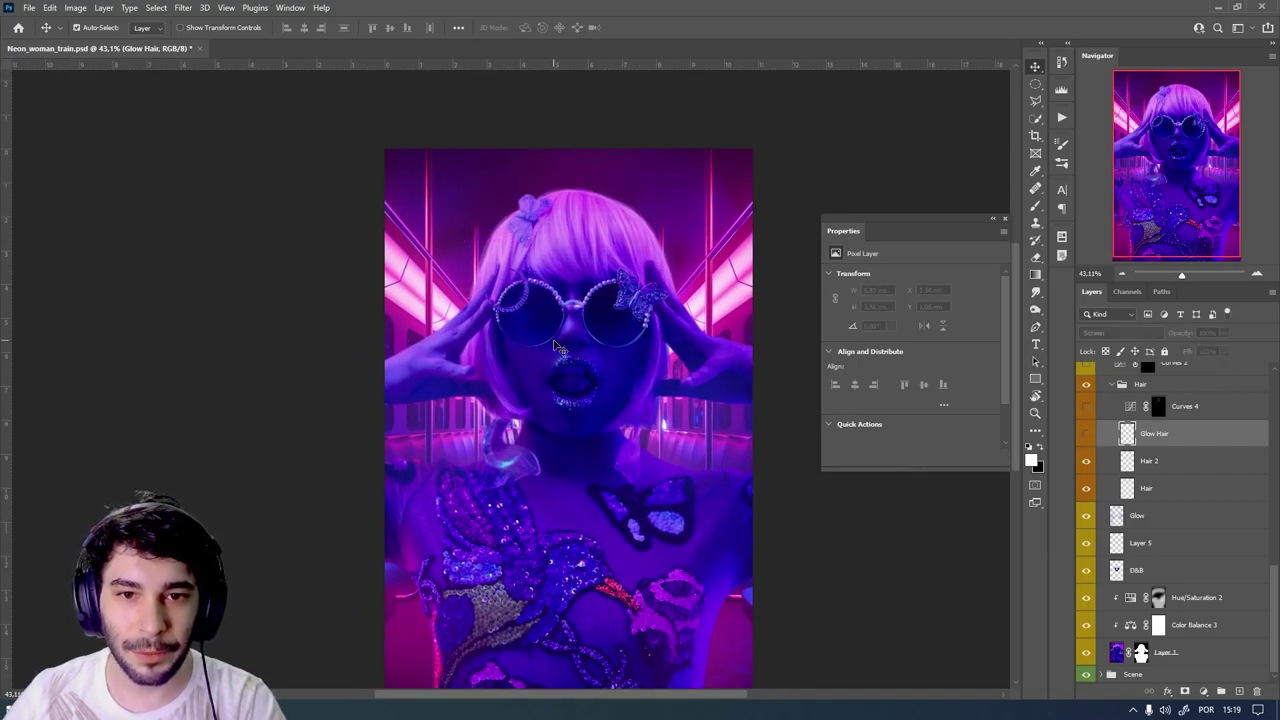
{"action": "key", "text": "ctrl+z"}
{"action": "key", "text": "ctrl+shift+z"}
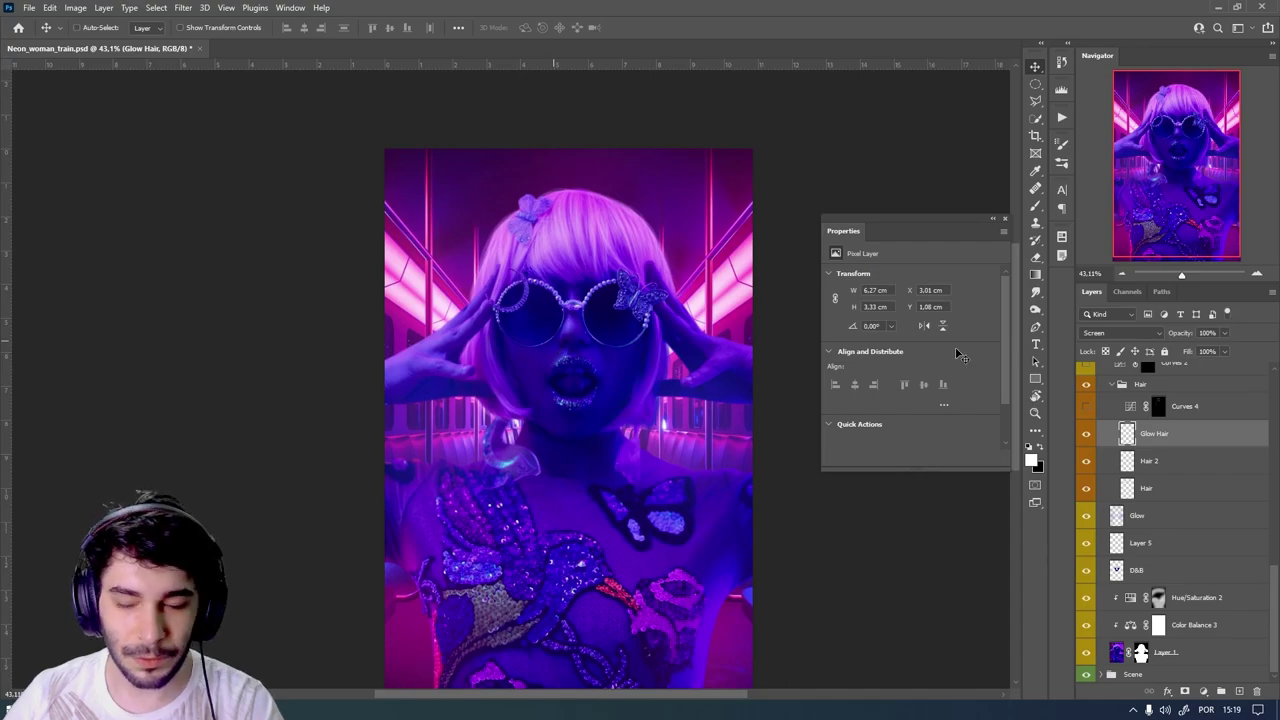
{"action": "left_click", "coordinate": [1086, 437]}
{"action": "left_click", "coordinate": [1086, 437]}
{"action": "left_click", "coordinate": [1086, 437]}
{"action": "left_click", "coordinate": [1086, 437]}
{"action": "scroll", "coordinate": [1100, 450], "scroll_direction": "up", "scroll_amount": 2}
{"action": "left_click", "coordinate": [1130, 472]}
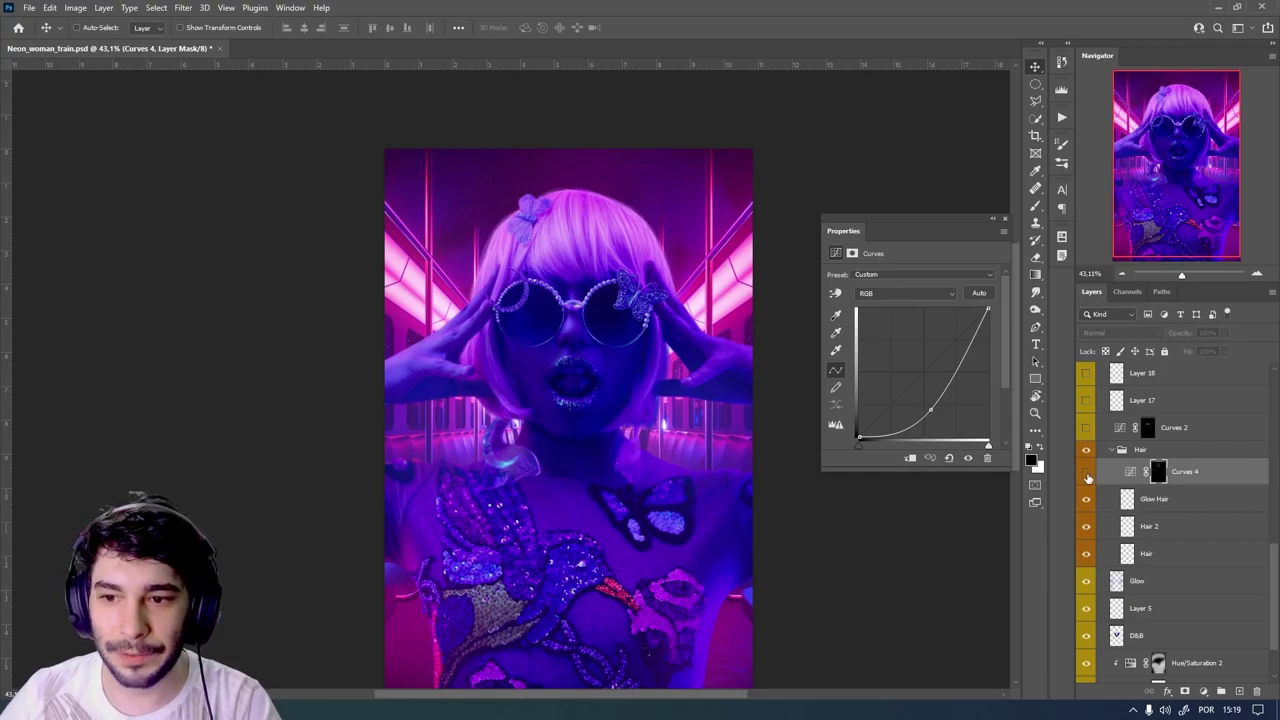
{"action": "left_click", "coordinate": [1087, 476]}
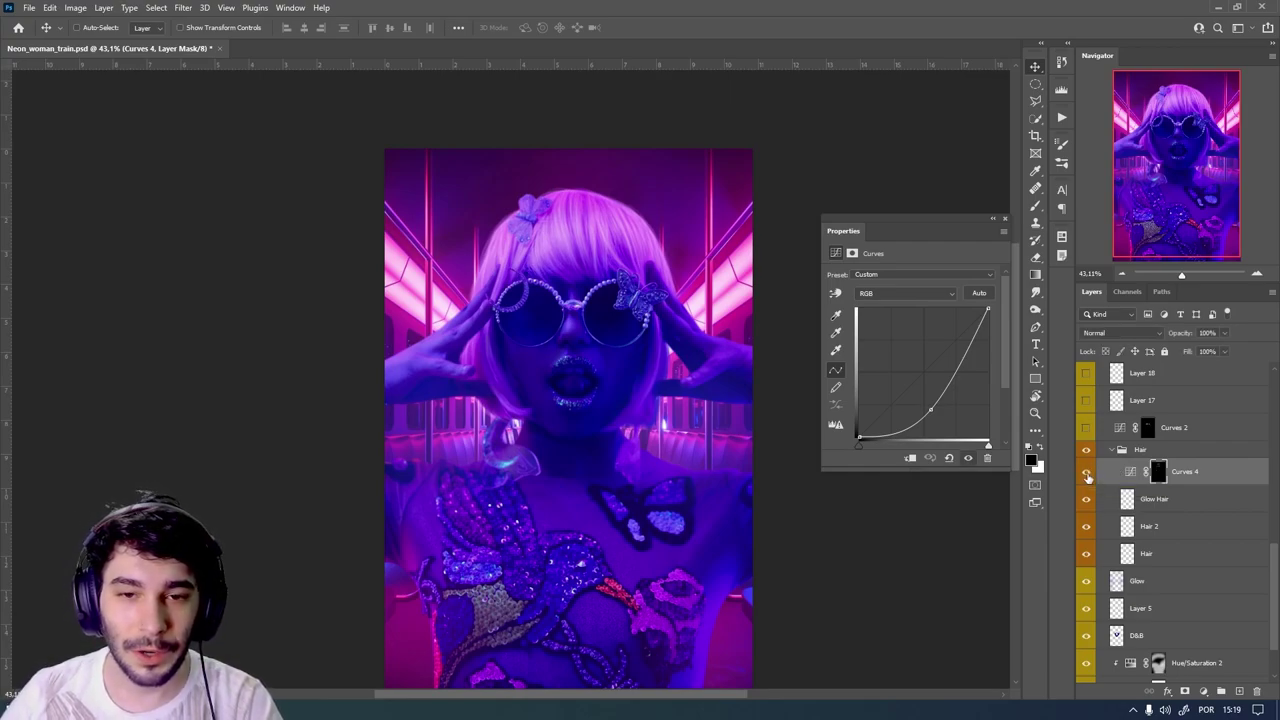
{"action": "left_click", "coordinate": [1087, 476]}
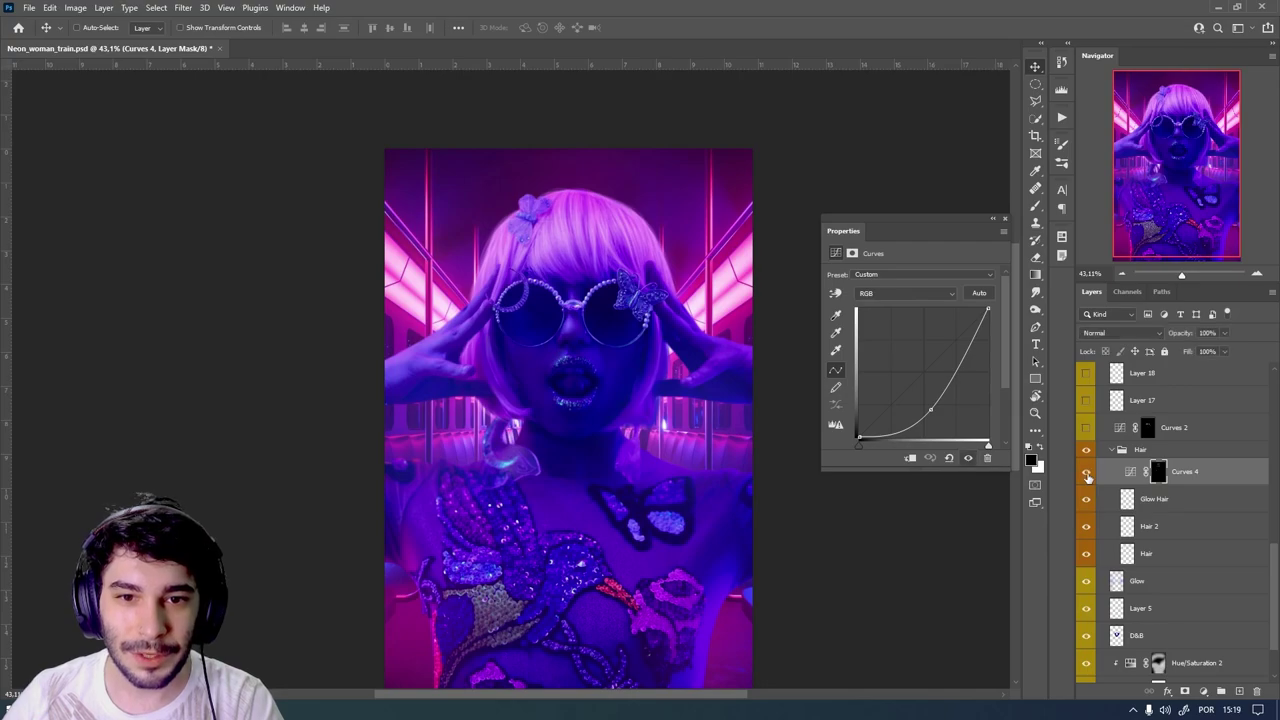
{"action": "scroll", "coordinate": [568, 241], "scroll_direction": "up", "scroll_amount": 1}
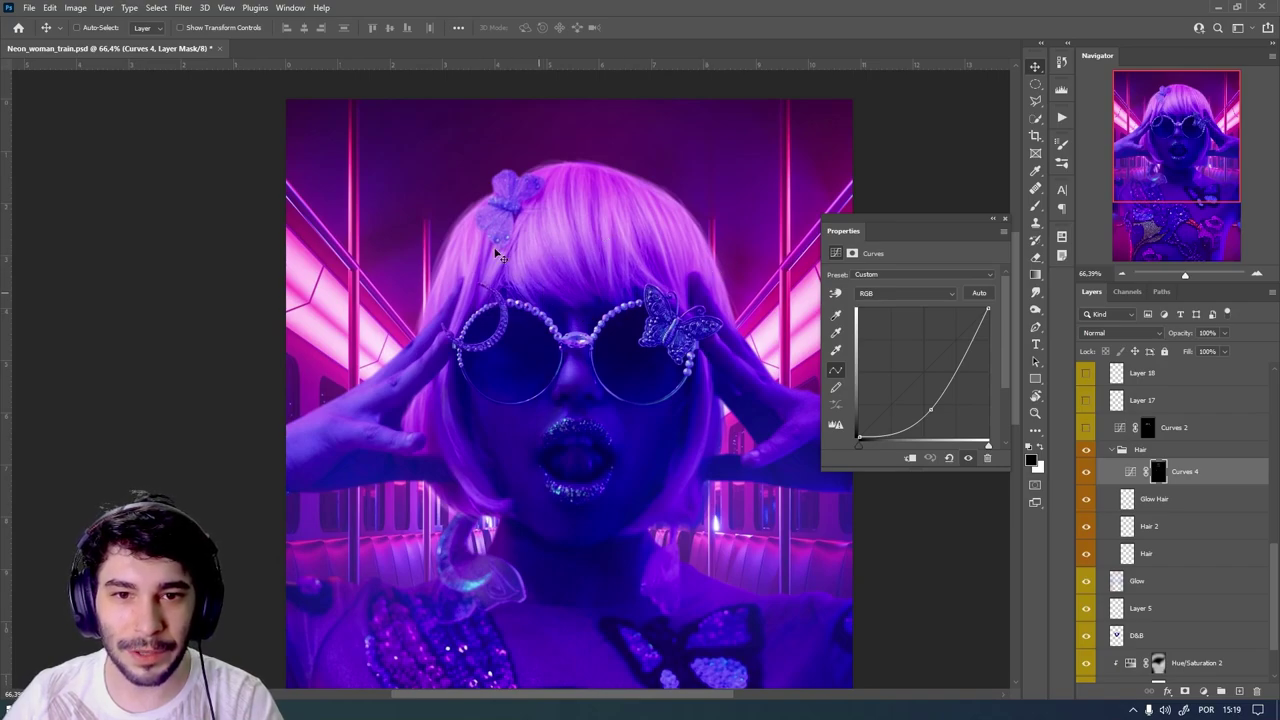
{"action": "left_click", "coordinate": [1086, 474]}
{"action": "left_click", "coordinate": [1086, 474]}
{"action": "left_click", "coordinate": [1086, 474]}
{"action": "left_click", "coordinate": [1086, 474]}
{"action": "left_click_drag", "start_coordinate": [1086, 474], "coordinate": [1089, 556]}
{"action": "left_click_drag", "start_coordinate": [1096, 494], "coordinate": [1094, 482]}
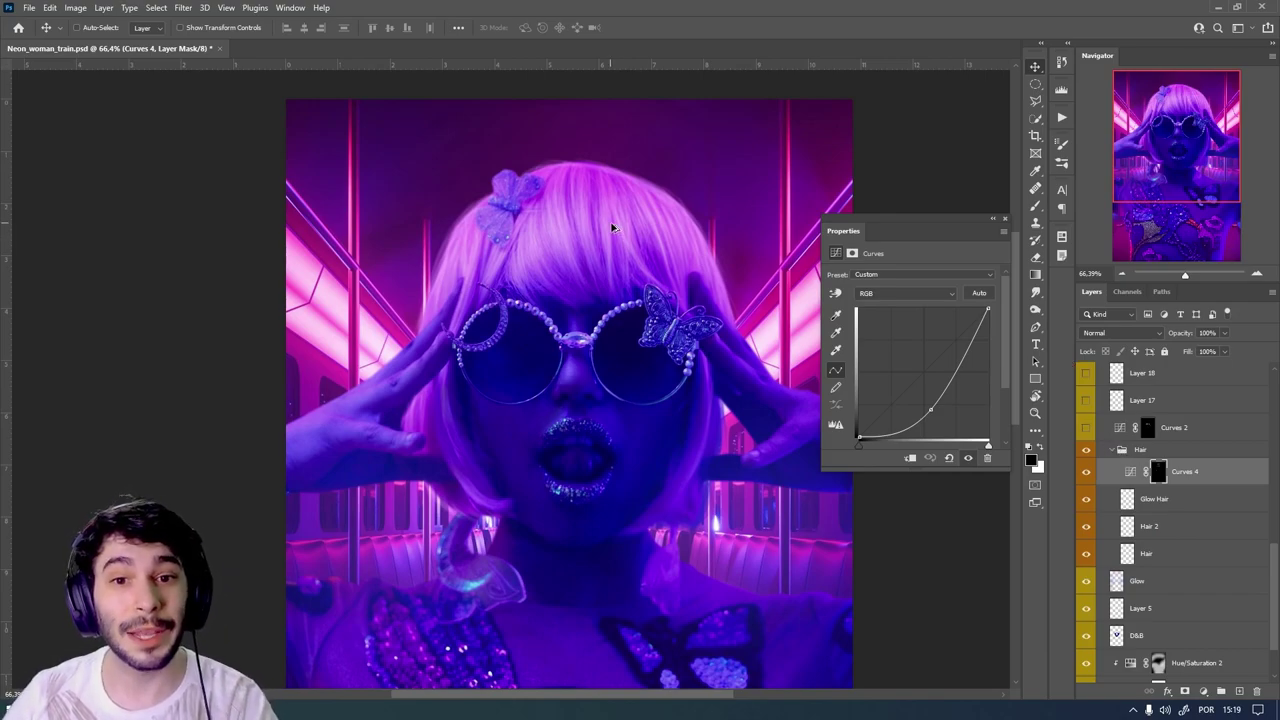
{"action": "scroll", "coordinate": [613, 228], "scroll_direction": "down", "scroll_amount": 3}
{"action": "scroll", "coordinate": [617, 372], "scroll_direction": "up", "scroll_amount": 3}
{"action": "scroll", "coordinate": [617, 372], "scroll_direction": "up", "scroll_amount": 3}
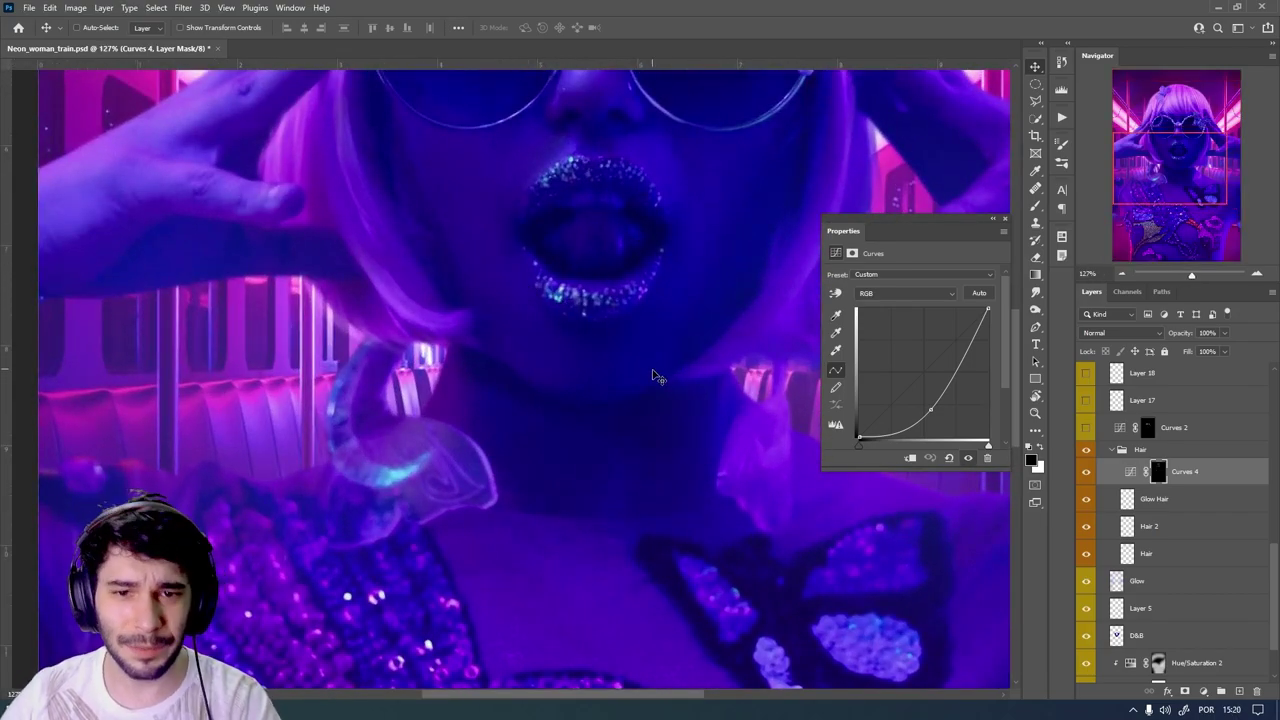
{"action": "scroll", "coordinate": [600, 484], "scroll_direction": "down", "scroll_amount": 1}
{"action": "scroll", "coordinate": [600, 484], "scroll_direction": "down", "scroll_amount": 3}
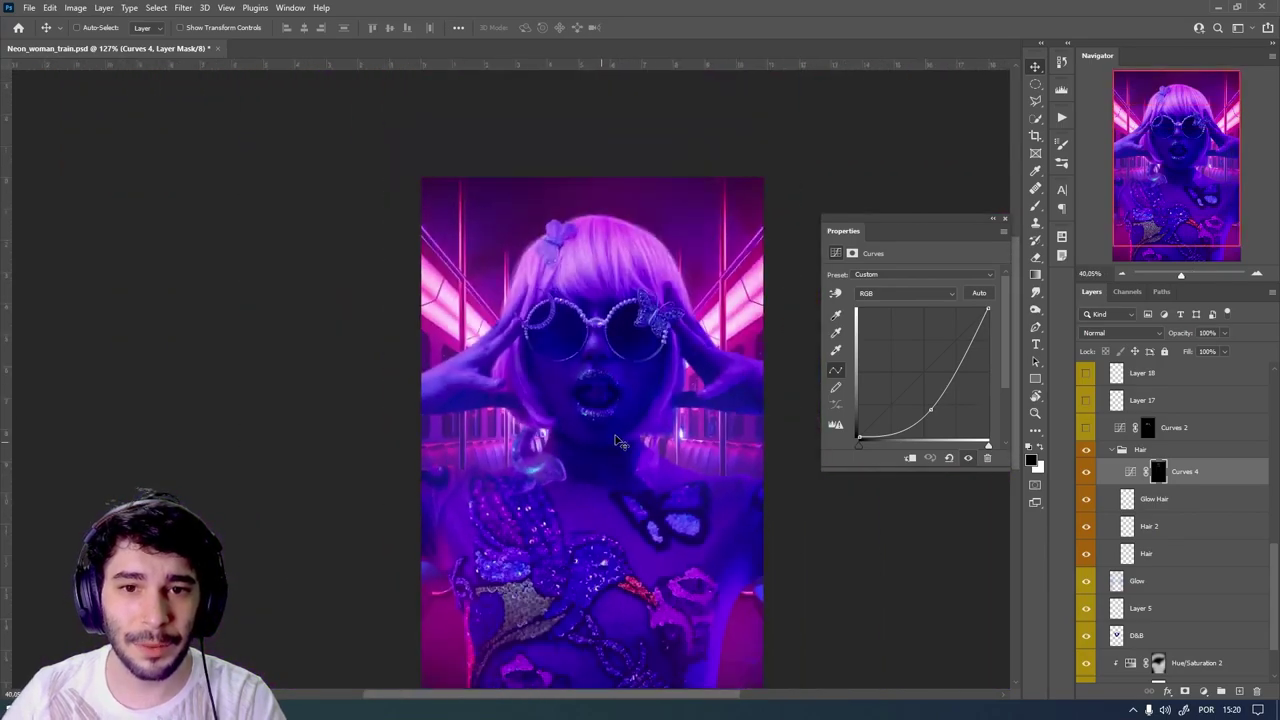
{"action": "scroll", "coordinate": [620, 320], "scroll_direction": "up", "scroll_amount": 2}
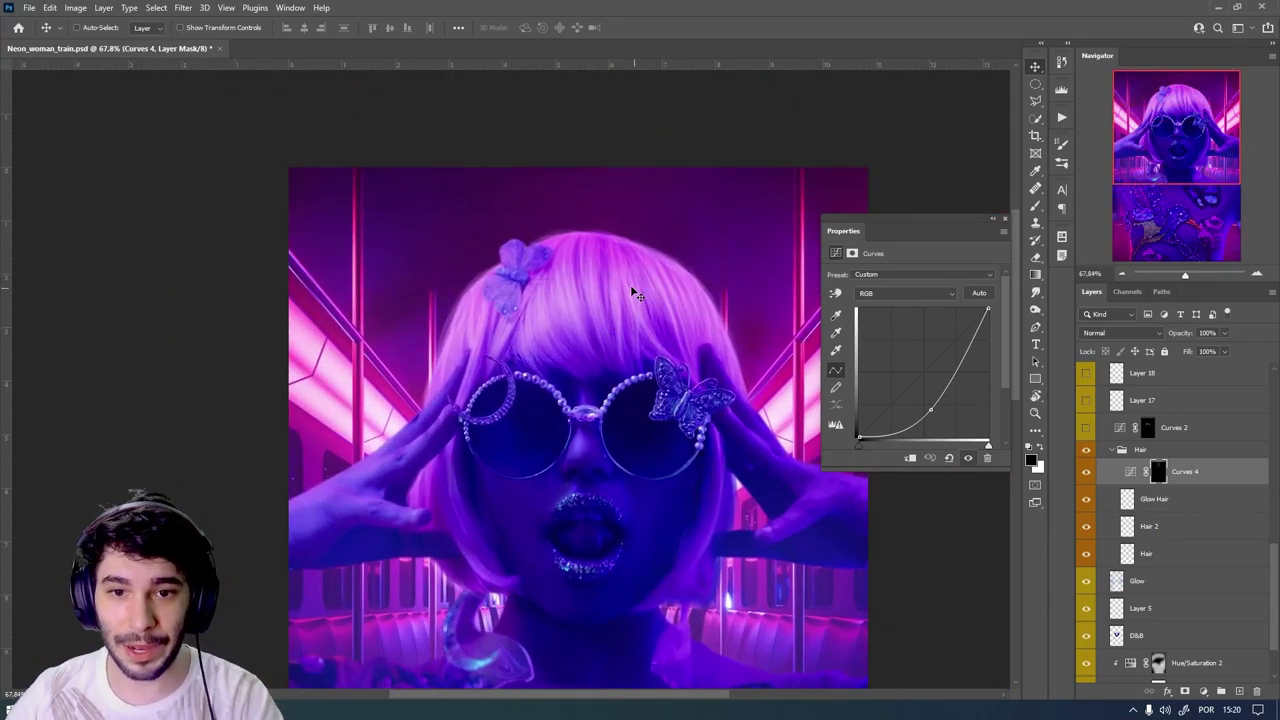
{"action": "scroll", "coordinate": [635, 292], "scroll_direction": "down", "scroll_amount": 1}
{"action": "scroll", "coordinate": [643, 297], "scroll_direction": "down", "scroll_amount": 1}
{"action": "scroll", "coordinate": [600, 420], "scroll_direction": "down", "scroll_amount": 1}
{"action": "scroll", "coordinate": [580, 455], "scroll_direction": "up", "scroll_amount": 1}
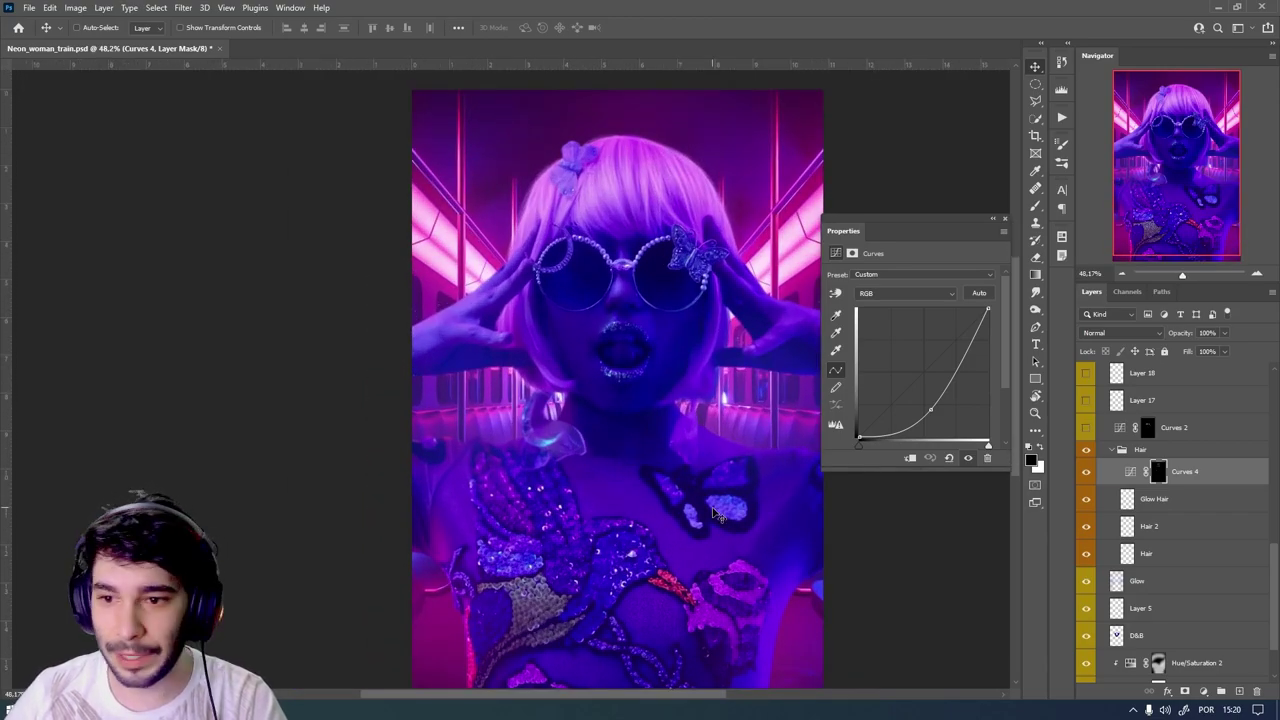
{"action": "left_click", "coordinate": [1113, 452]}
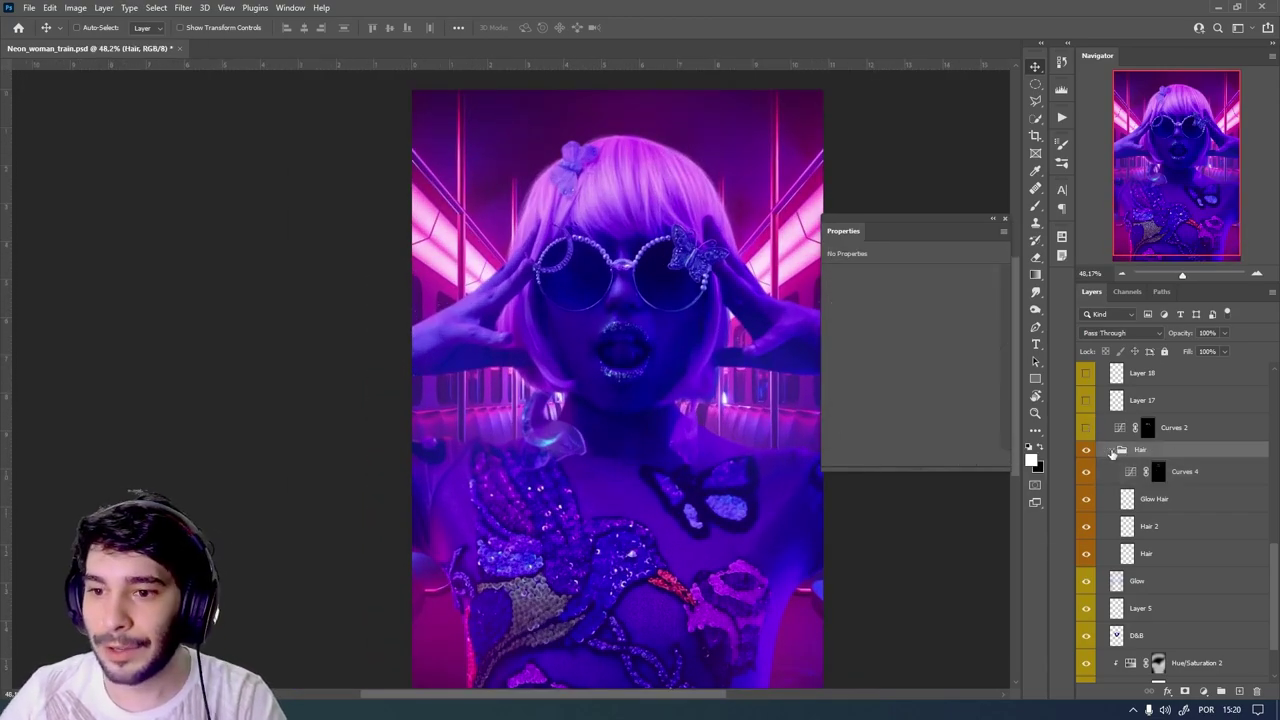
- Collapse the Hair group, select Curves 2 and compare its effect on and off
{"action": "left_click", "coordinate": [1113, 452]}
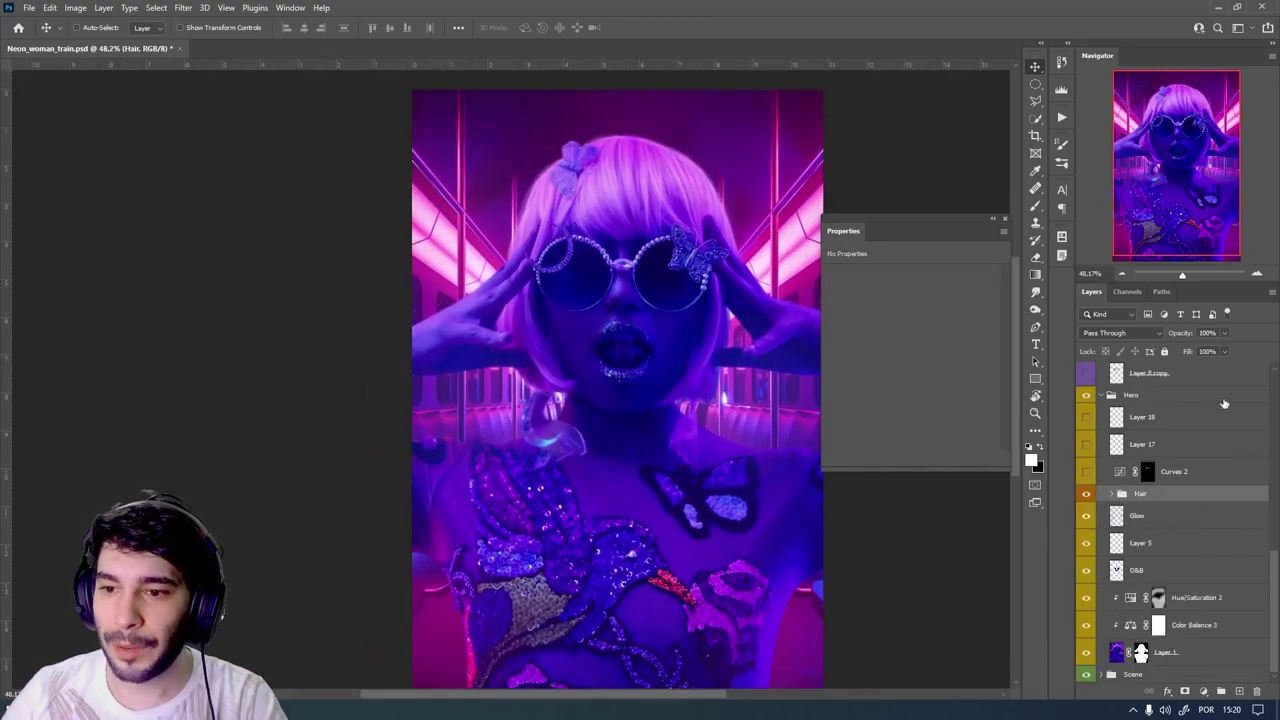
{"action": "left_click", "coordinate": [1182, 474]}
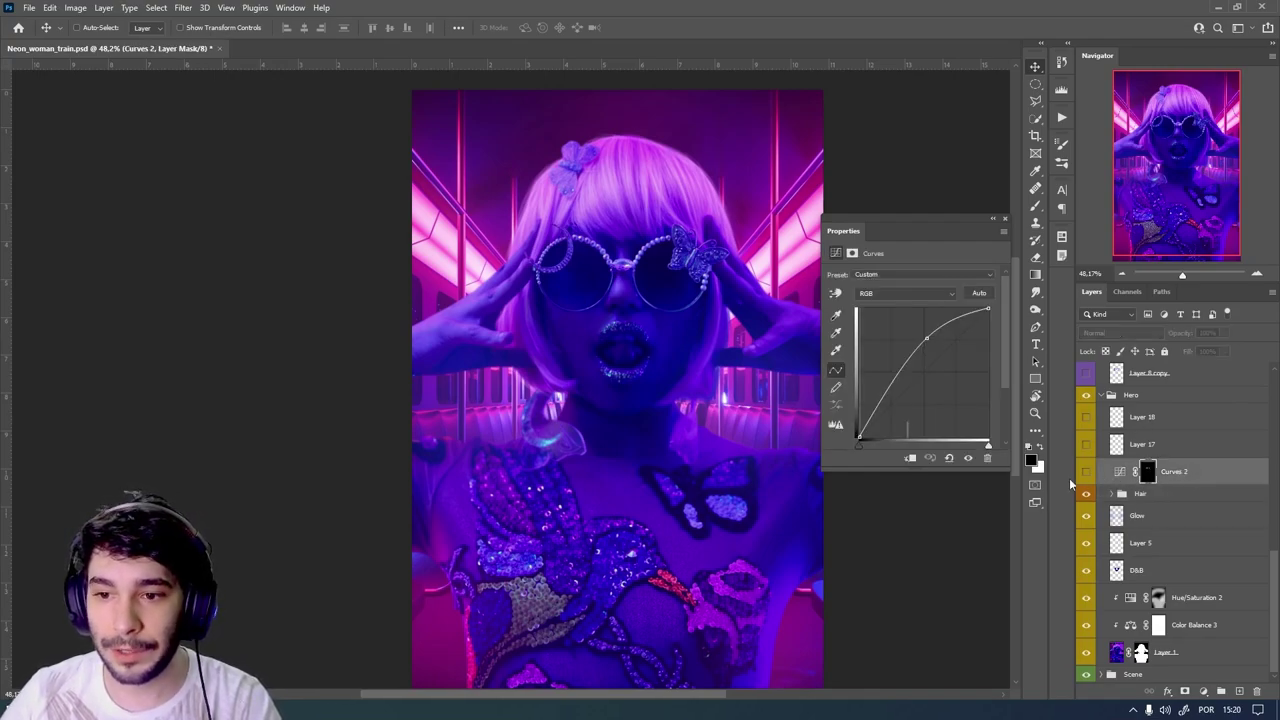
{"action": "left_click", "coordinate": [1087, 472]}
{"action": "left_click", "coordinate": [1087, 472]}
{"action": "left_click", "coordinate": [1087, 472]}
{"action": "left_click", "coordinate": [1087, 472]}
{"action": "left_click", "coordinate": [1087, 472]}
{"action": "left_click", "coordinate": [1087, 472]}
{"action": "left_click", "coordinate": [1087, 472]}
{"action": "left_click", "coordinate": [1087, 472]}
{"action": "left_click", "coordinate": [1087, 472]}
{"action": "left_click", "coordinate": [1087, 472]}
{"action": "left_click", "coordinate": [1087, 472]}
{"action": "left_click", "coordinate": [1087, 473]}
{"action": "left_click", "coordinate": [1087, 473]}
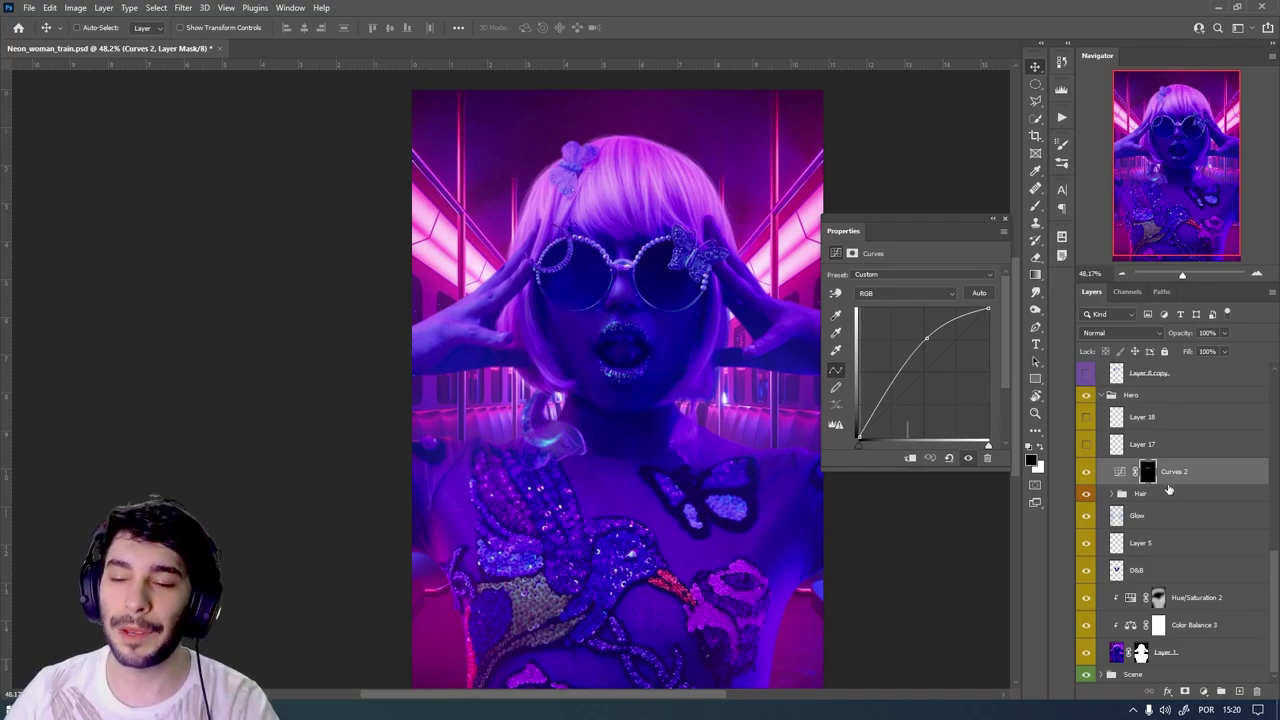
- Target the Curves 2 adjustment itself and recheck it on and off, leaving it visible
{"action": "left_click", "coordinate": [1182, 470]}
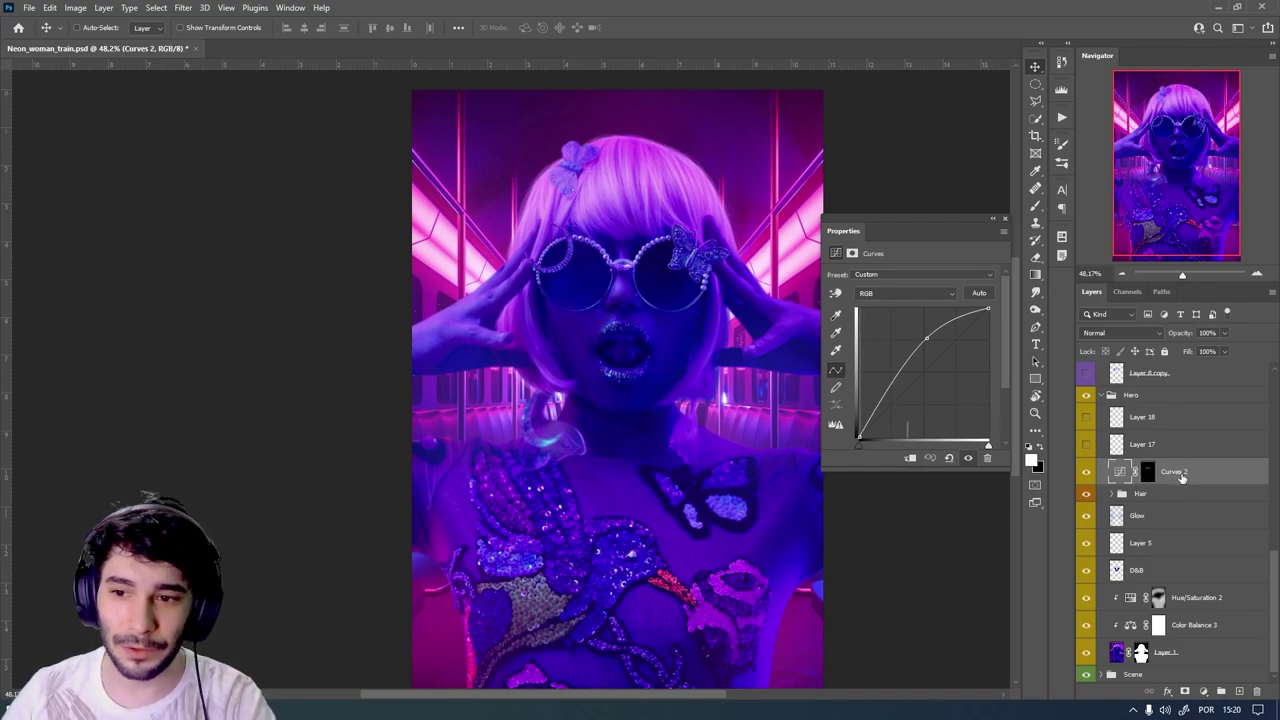
{"action": "left_click", "coordinate": [1086, 471]}
{"action": "left_click", "coordinate": [1086, 471]}
{"action": "left_click", "coordinate": [1086, 471]}
{"action": "left_click", "coordinate": [1086, 471]}
{"action": "scroll", "coordinate": [750, 393], "scroll_direction": "up", "scroll_amount": 5}
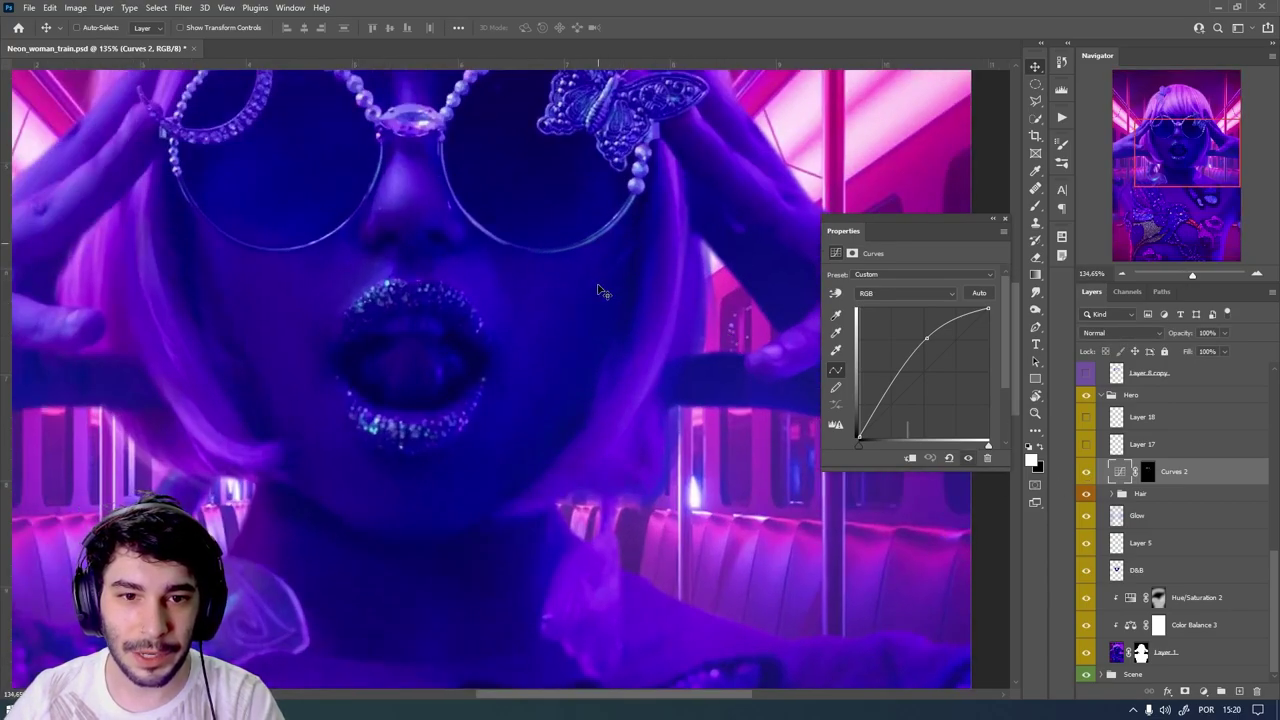
{"action": "scroll", "coordinate": [735, 396], "scroll_direction": "down", "scroll_amount": 3}
{"action": "scroll", "coordinate": [680, 380], "scroll_direction": "down", "scroll_amount": 2}
{"action": "scroll", "coordinate": [640, 362], "scroll_direction": "up", "scroll_amount": 1}
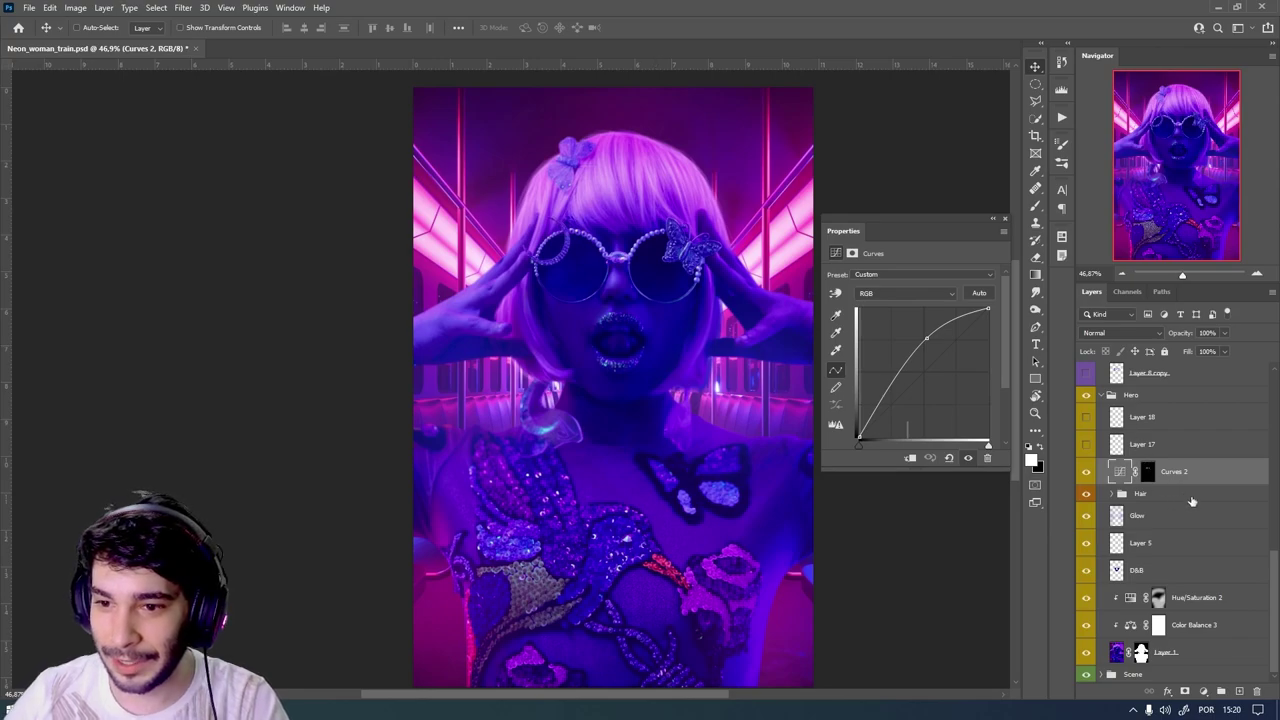
- Inspect the Curves 2 mask on its own, then return to the composite view
{"action": "left_click", "coordinate": [1147, 471], "text": "alt"}
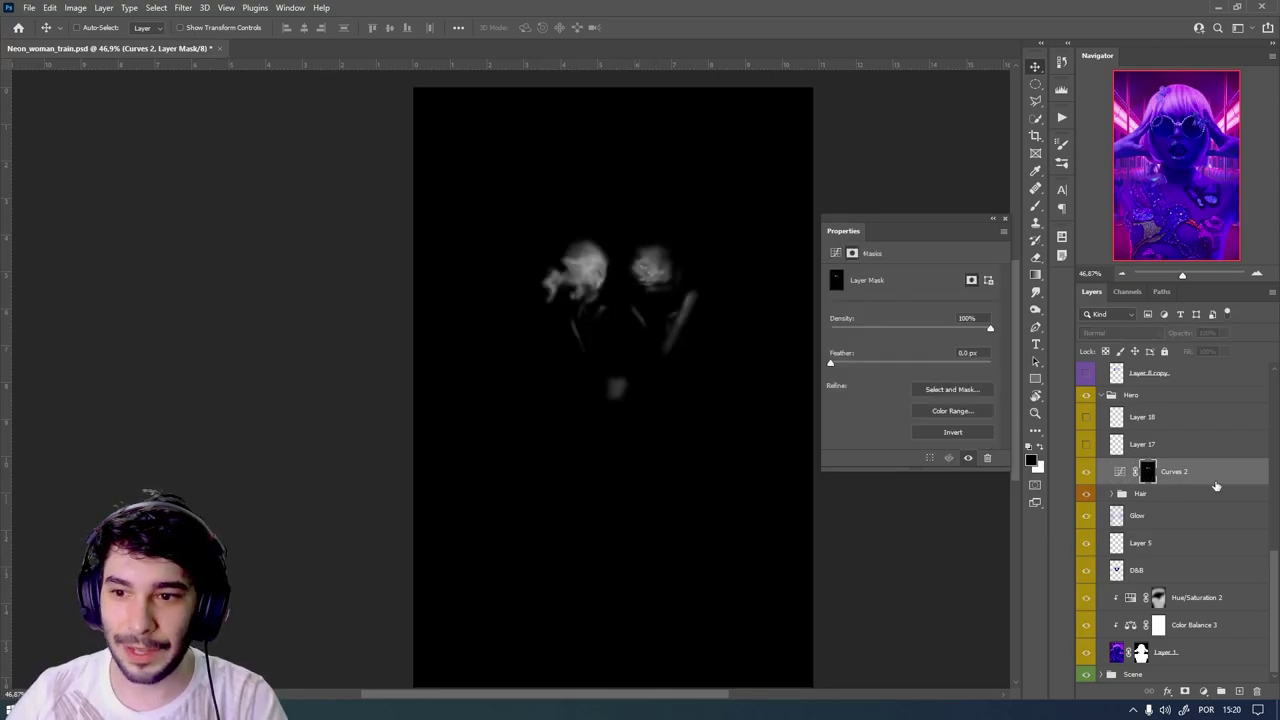
{"action": "scroll", "coordinate": [608, 286], "scroll_direction": "up", "scroll_amount": 2}
{"action": "scroll", "coordinate": [560, 206], "scroll_direction": "up", "scroll_amount": 2}
{"action": "scroll", "coordinate": [447, 289], "scroll_direction": "up", "scroll_amount": 2}
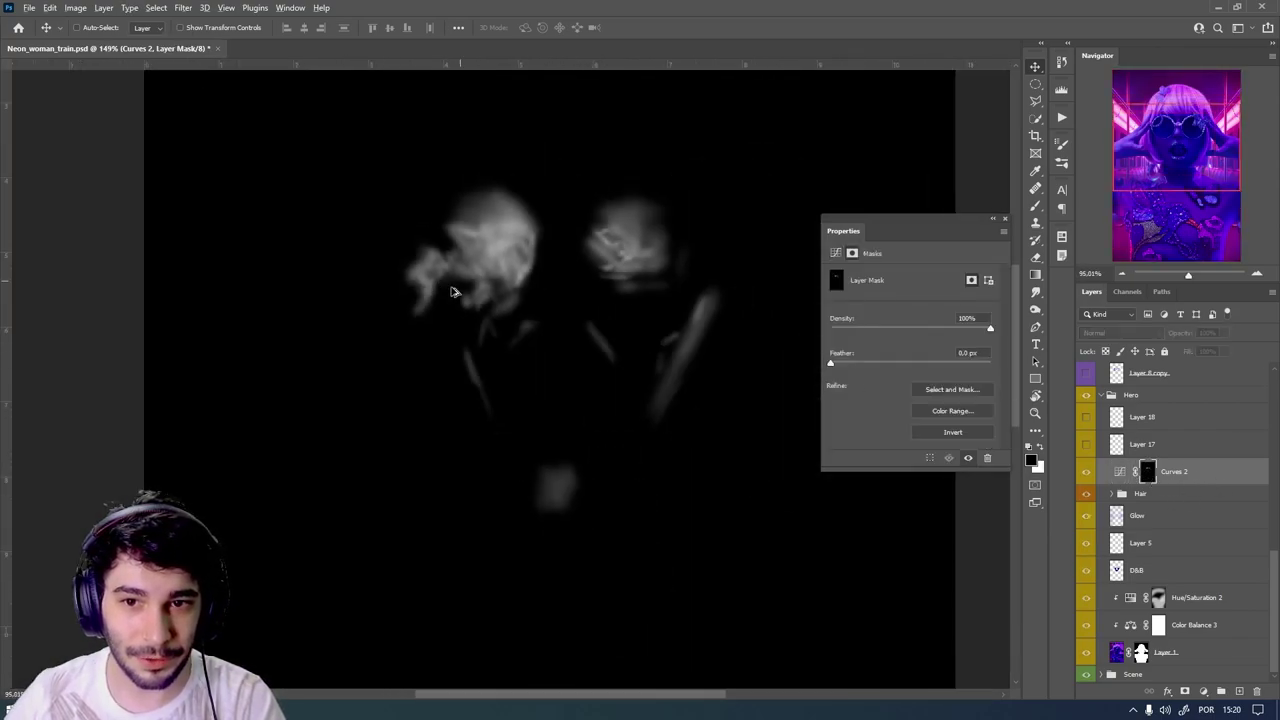
{"action": "scroll", "coordinate": [680, 255], "scroll_direction": "down", "scroll_amount": 3}
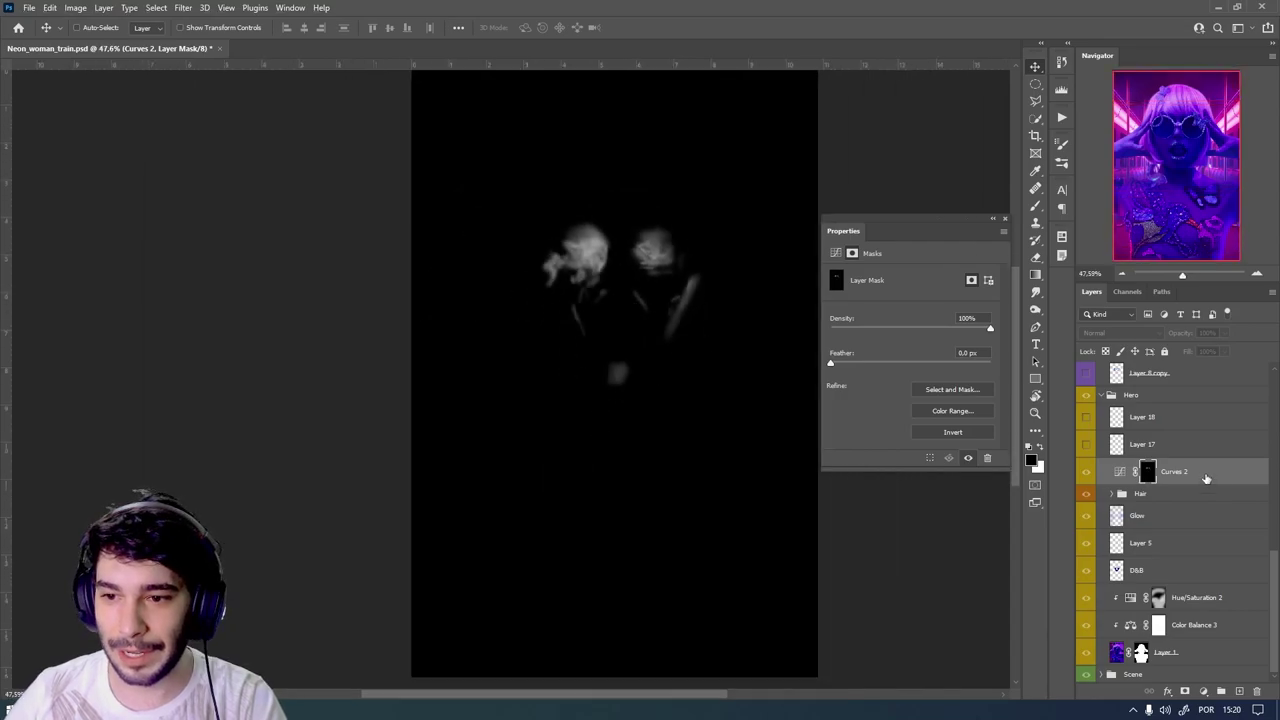
{"action": "left_click", "coordinate": [1206, 479]}
- Select Layer 17 and switch on Layer 17 and Layer 18
{"action": "left_click", "coordinate": [1150, 444]}
{"action": "left_click", "coordinate": [1086, 444]}
{"action": "left_click", "coordinate": [1086, 416]}
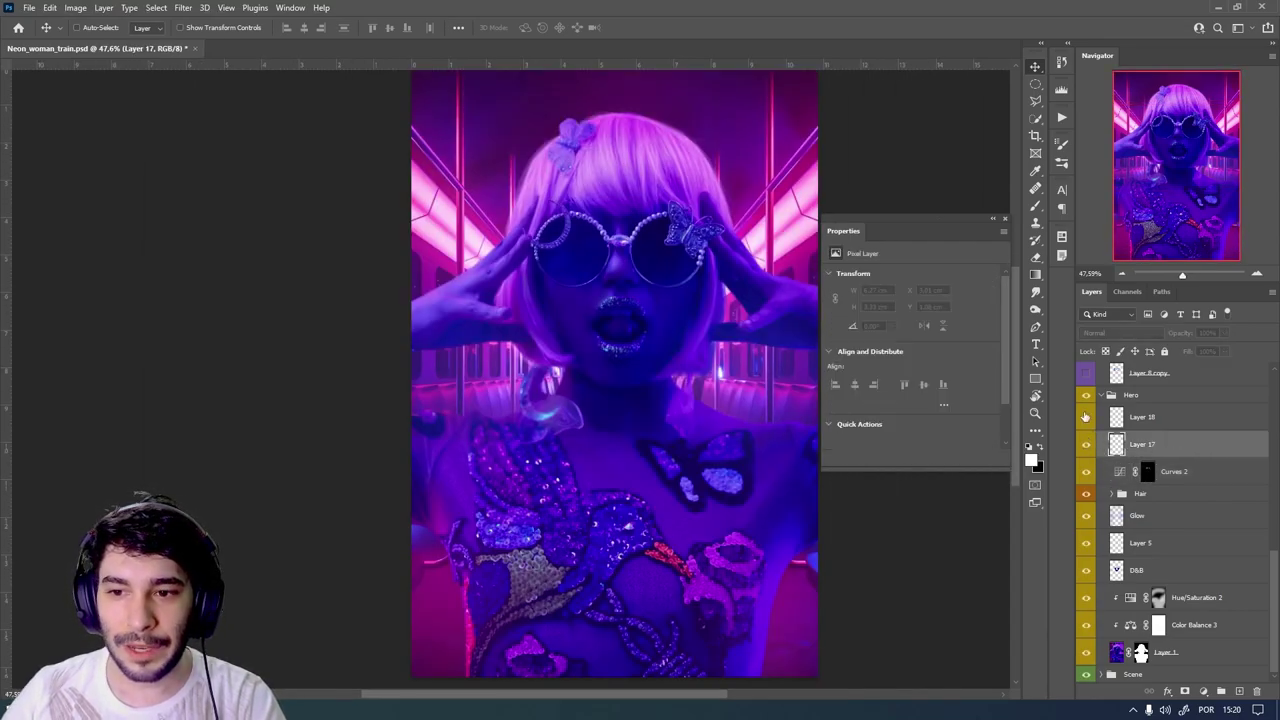
- Hide Layer 18, then turn Layer 17 and Layer 18 back on together
{"action": "left_click", "coordinate": [1086, 416]}
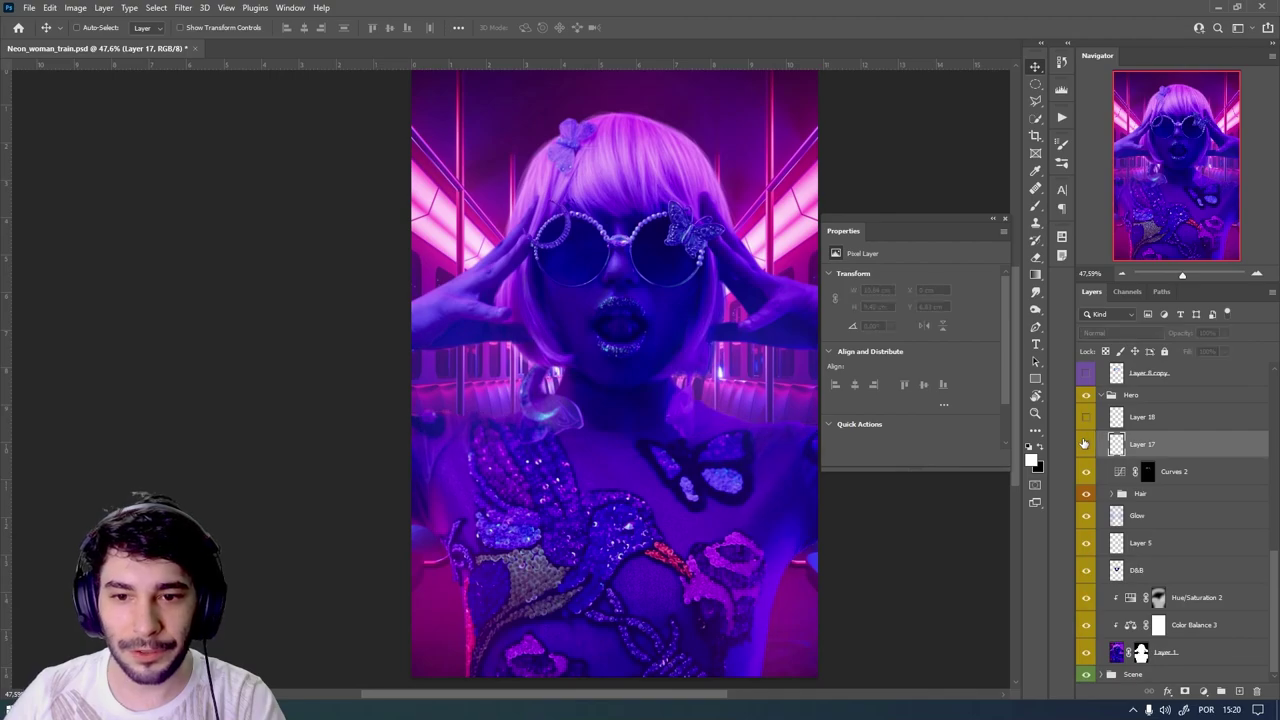
{"action": "left_click_drag", "start_coordinate": [1086, 451], "coordinate": [1086, 416]}
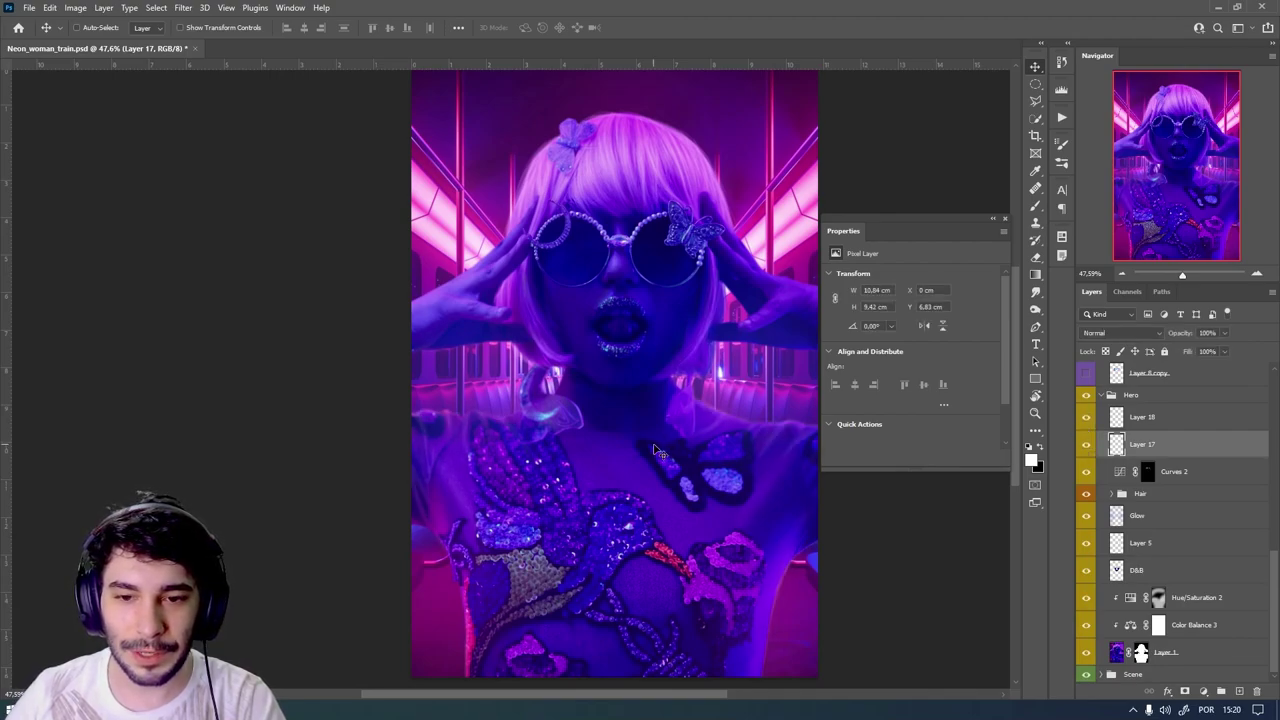
{"action": "scroll", "coordinate": [775, 443], "scroll_direction": "up", "scroll_amount": 5}
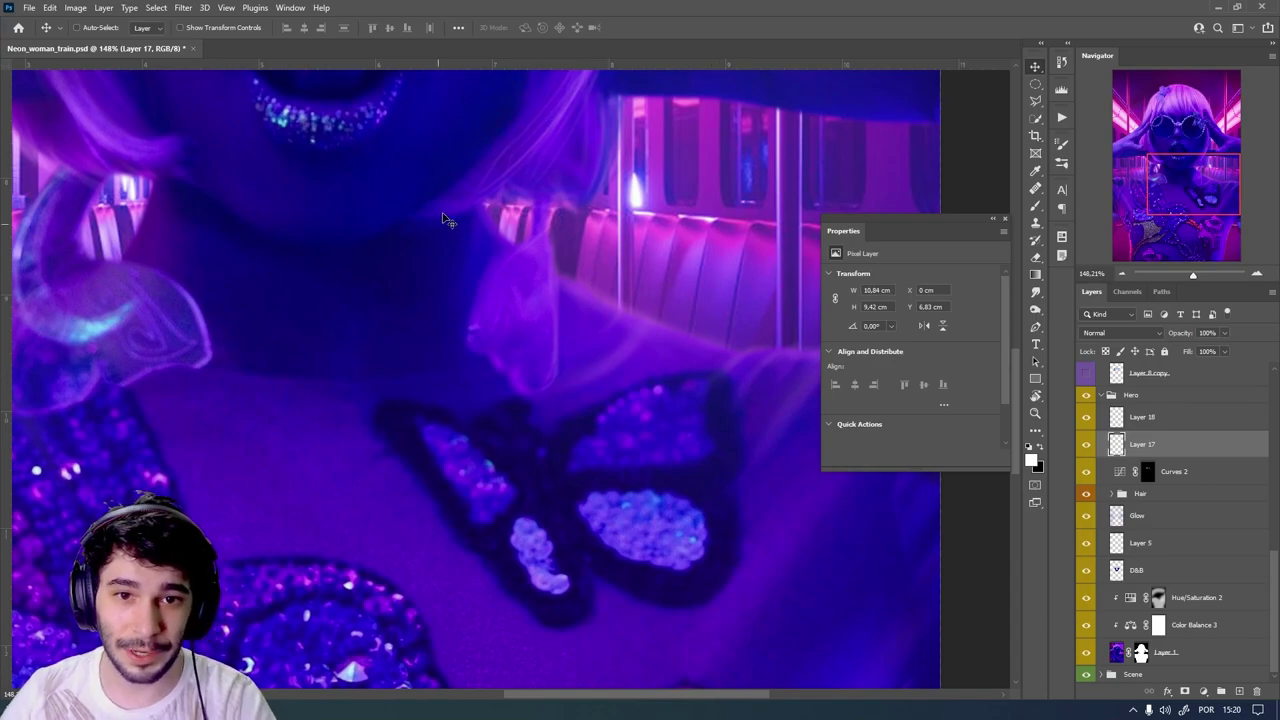
{"action": "scroll", "coordinate": [775, 323], "scroll_direction": "down", "scroll_amount": 3}
{"action": "scroll", "coordinate": [600, 330], "scroll_direction": "down", "scroll_amount": 3}
{"action": "scroll", "coordinate": [408, 330], "scroll_direction": "up", "scroll_amount": 2}
{"action": "scroll", "coordinate": [408, 330], "scroll_direction": "up", "scroll_amount": 3}
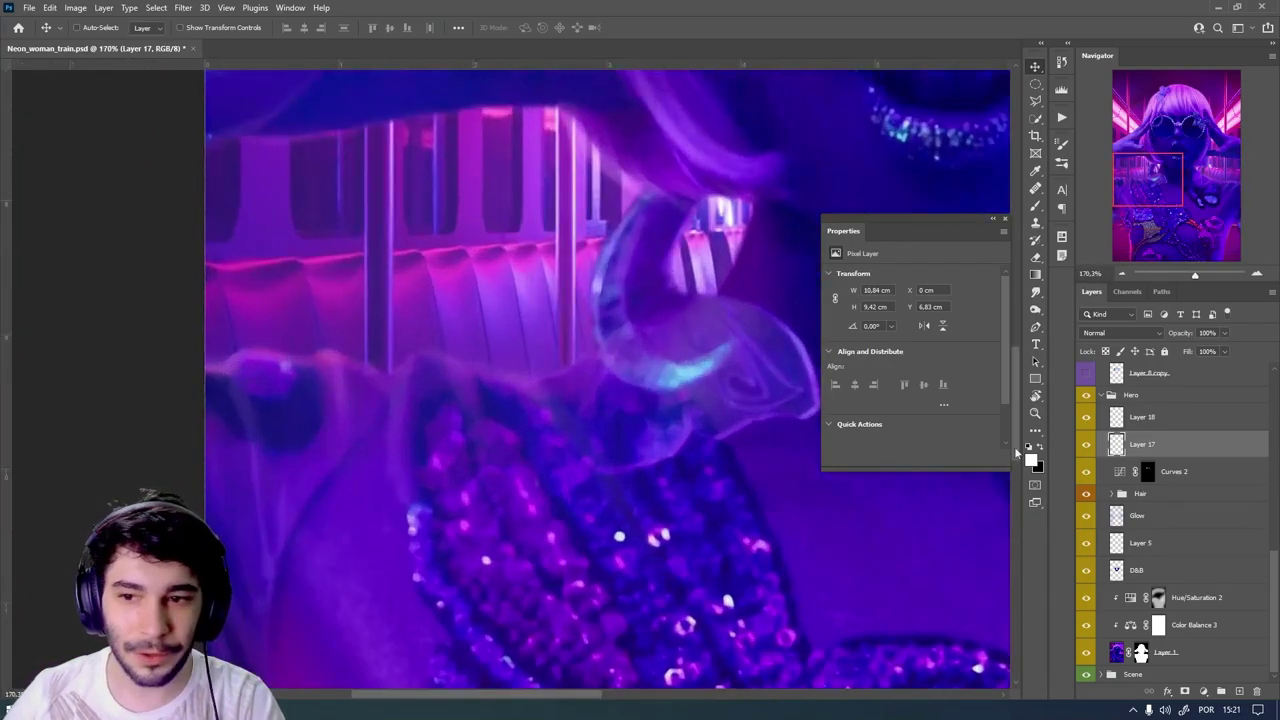
{"action": "scroll", "coordinate": [358, 368], "scroll_direction": "down", "scroll_amount": 5}
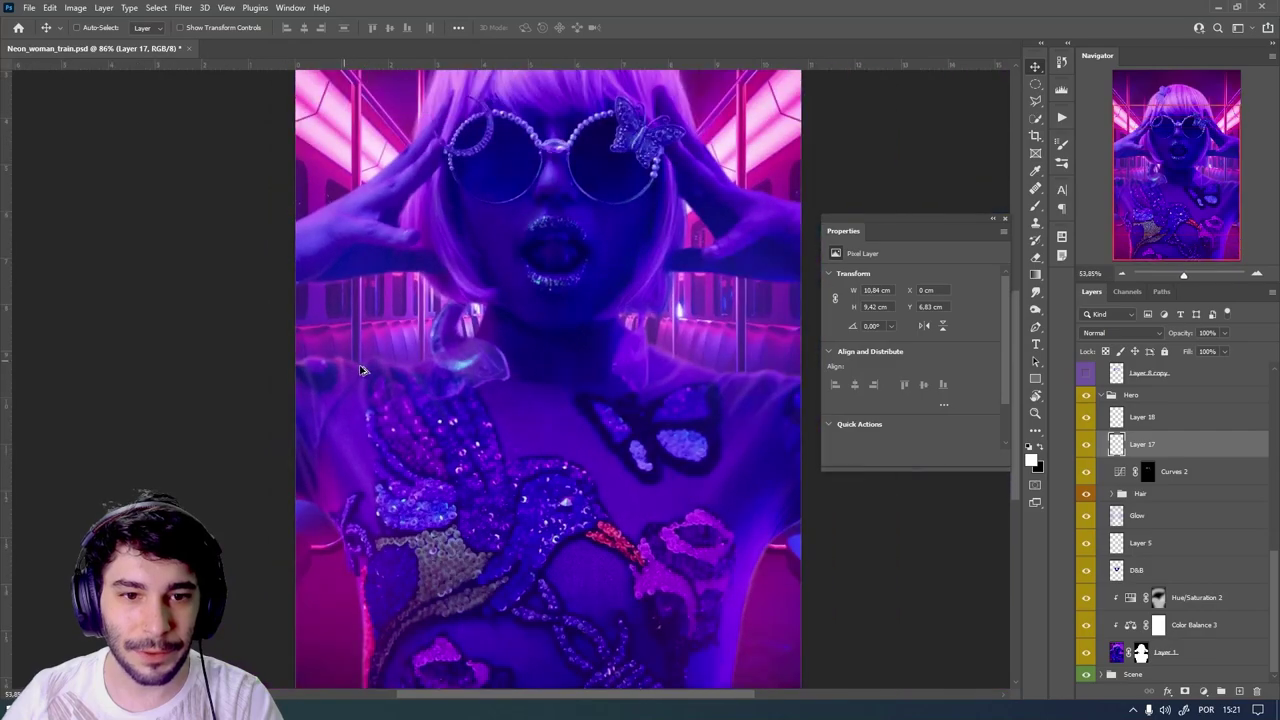
{"action": "scroll", "coordinate": [524, 302], "scroll_direction": "down", "scroll_amount": 1}
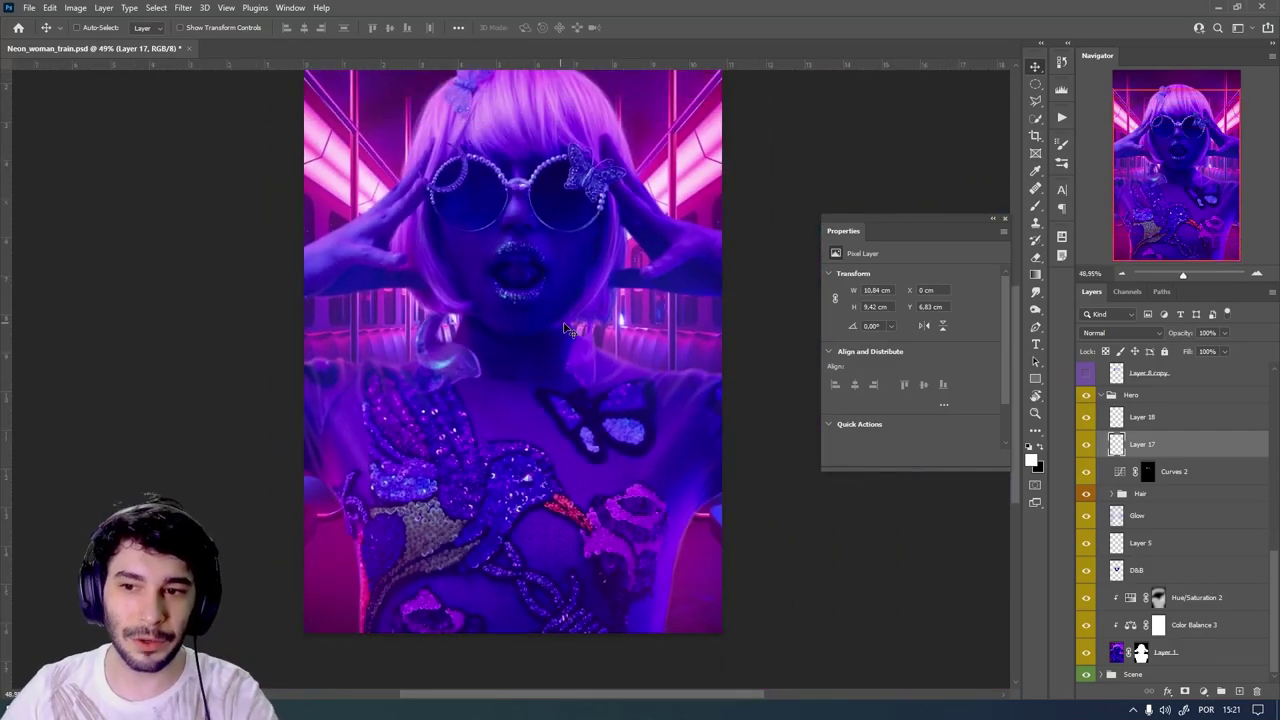
- Compare the face with and without Layer 18's glow, ending with Layer 18 shown
{"action": "left_click", "coordinate": [1086, 418]}
{"action": "left_click", "coordinate": [1087, 419]}
{"action": "left_click", "coordinate": [1087, 419]}
{"action": "left_click", "coordinate": [1087, 419]}
{"action": "left_click", "coordinate": [1087, 419]}
{"action": "left_click", "coordinate": [1087, 419]}
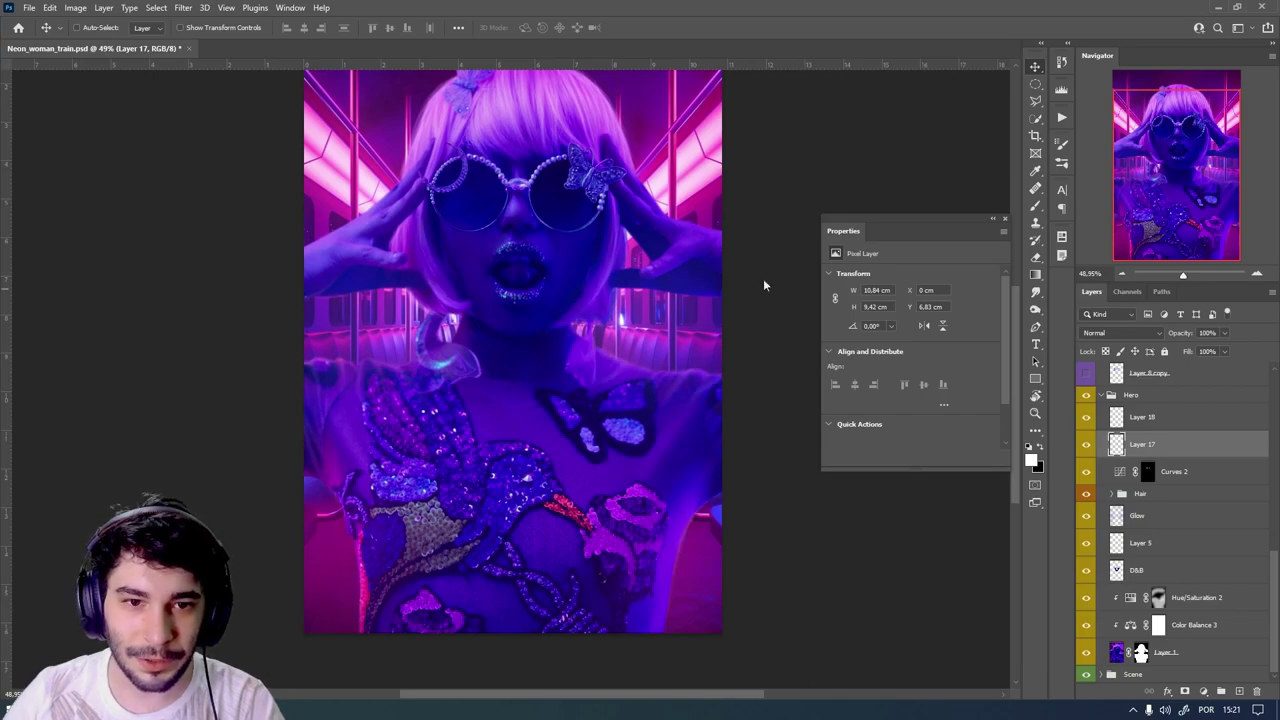
{"action": "scroll", "coordinate": [610, 243], "scroll_direction": "up", "scroll_amount": 3}
{"action": "scroll", "coordinate": [610, 243], "scroll_direction": "up", "scroll_amount": 2}
{"action": "left_click", "coordinate": [1087, 419]}
{"action": "left_click", "coordinate": [1087, 419]}
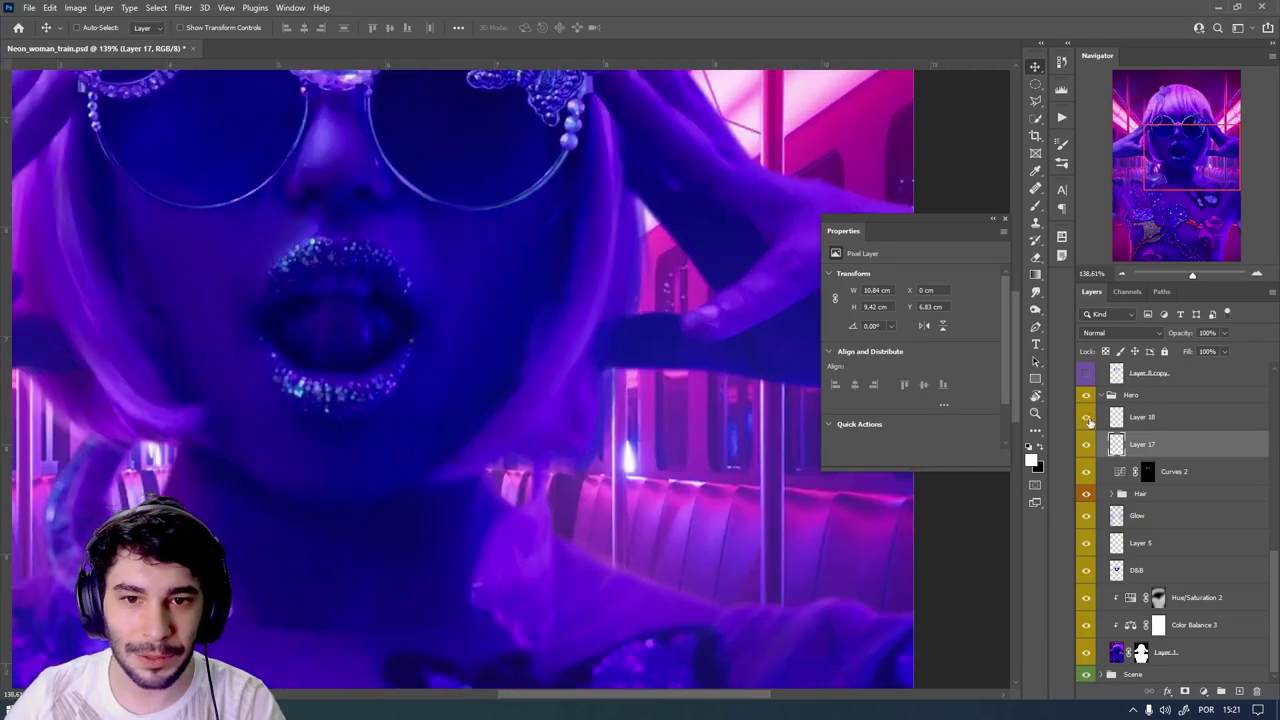
{"action": "left_click", "coordinate": [1087, 419]}
{"action": "left_click", "coordinate": [1087, 419]}
{"action": "scroll", "coordinate": [660, 348], "scroll_direction": "down", "scroll_amount": 5}
{"action": "scroll", "coordinate": [505, 385], "scroll_direction": "up", "scroll_amount": 1}
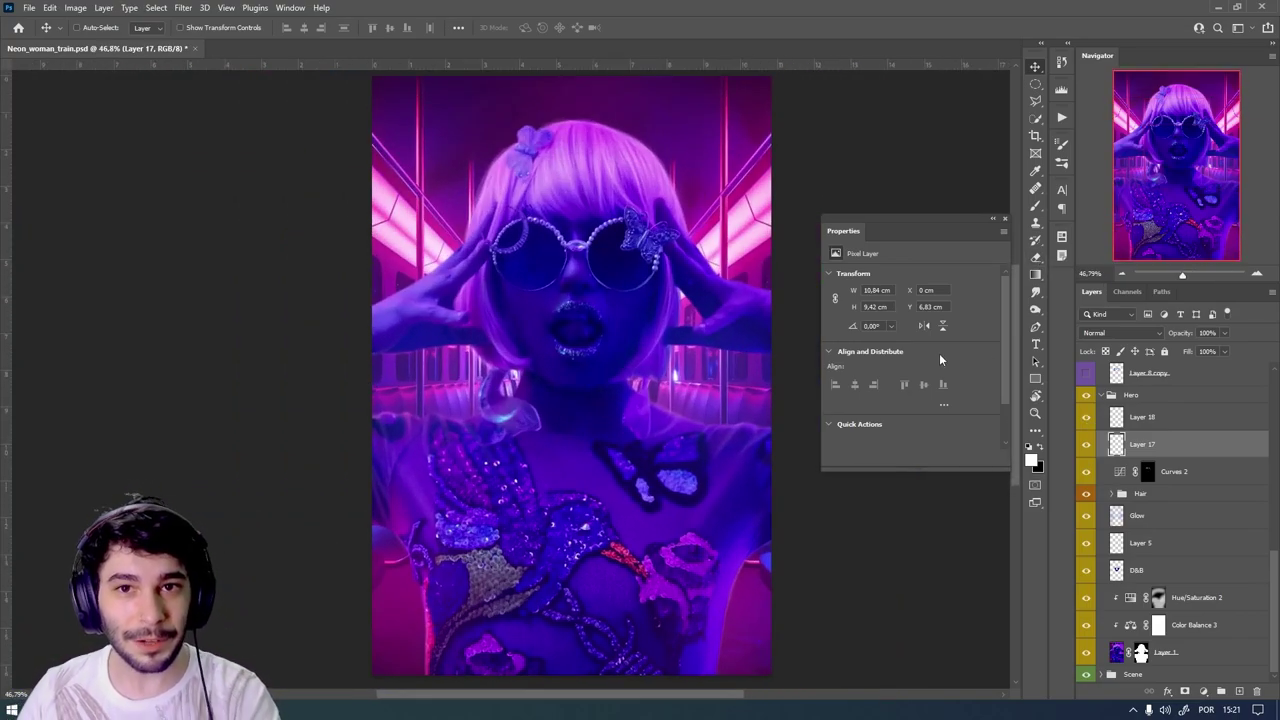
{"action": "left_click", "coordinate": [1140, 397]}
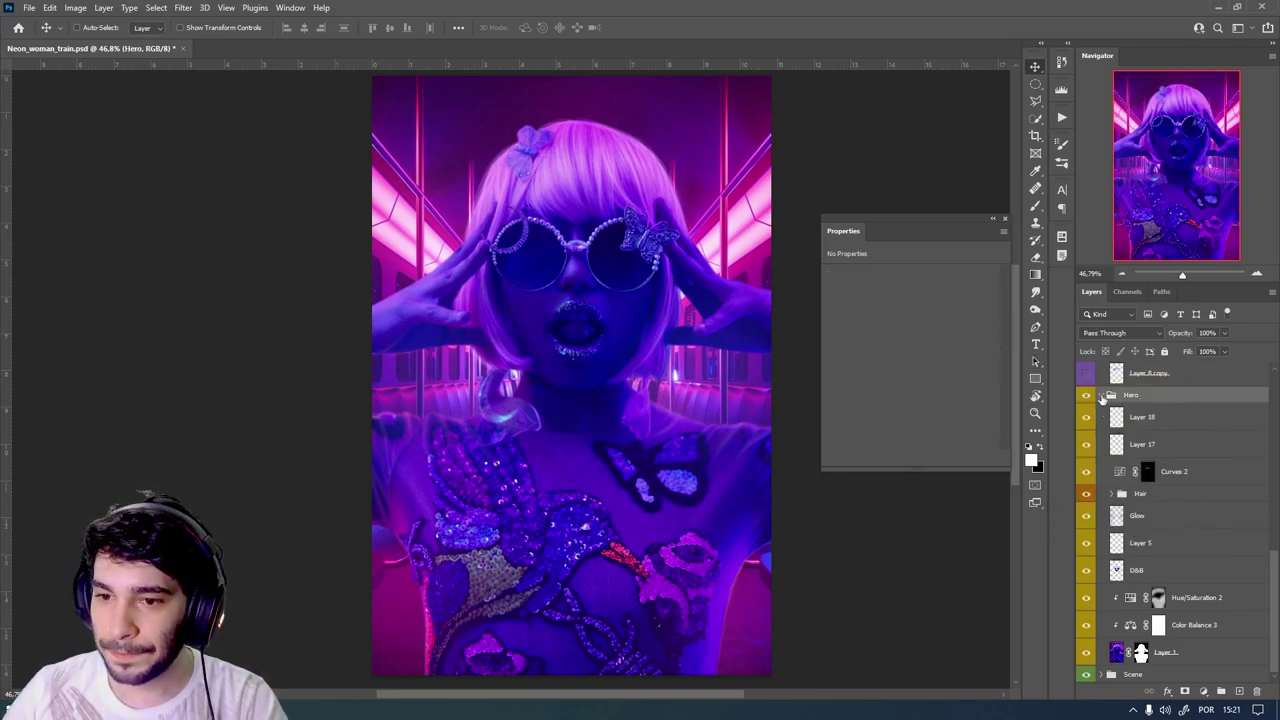
- Collapse Hero, compare Scene's Layer 6 with and without its smart filters, then reopen Blur Gallery
{"action": "left_click", "coordinate": [1104, 396]}
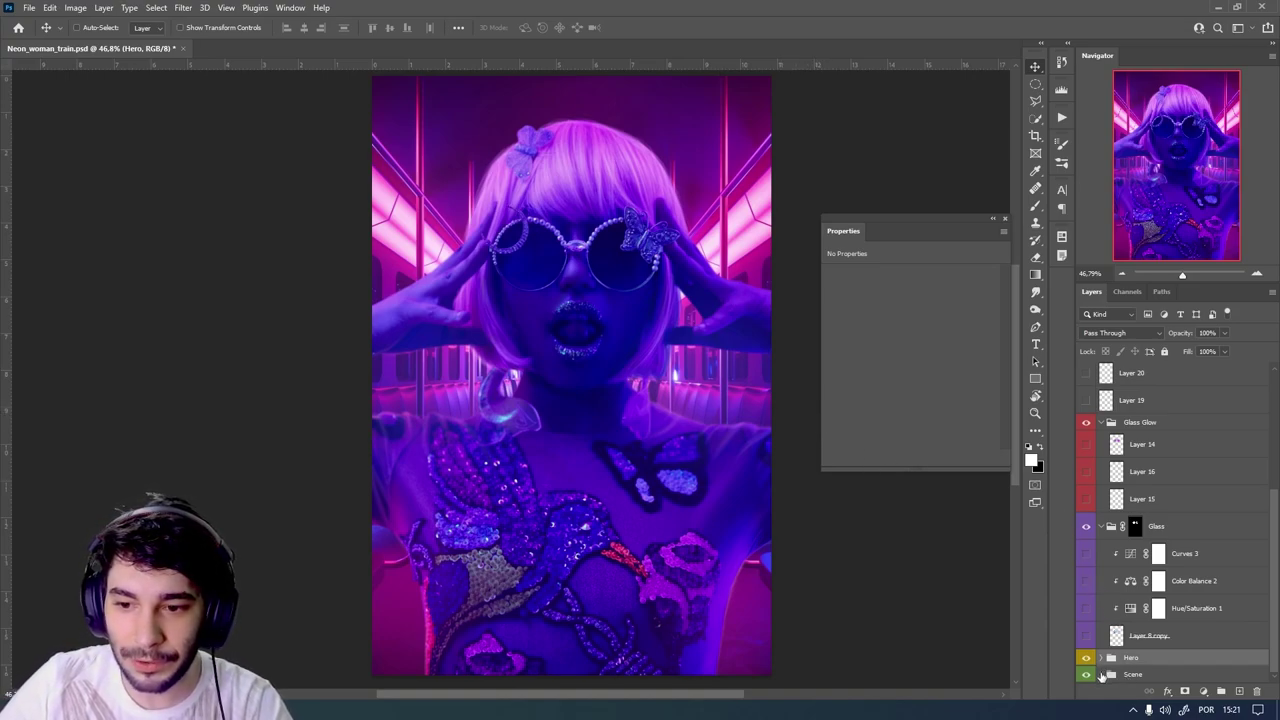
{"action": "scroll", "coordinate": [1156, 532], "scroll_direction": "down", "scroll_amount": 3}
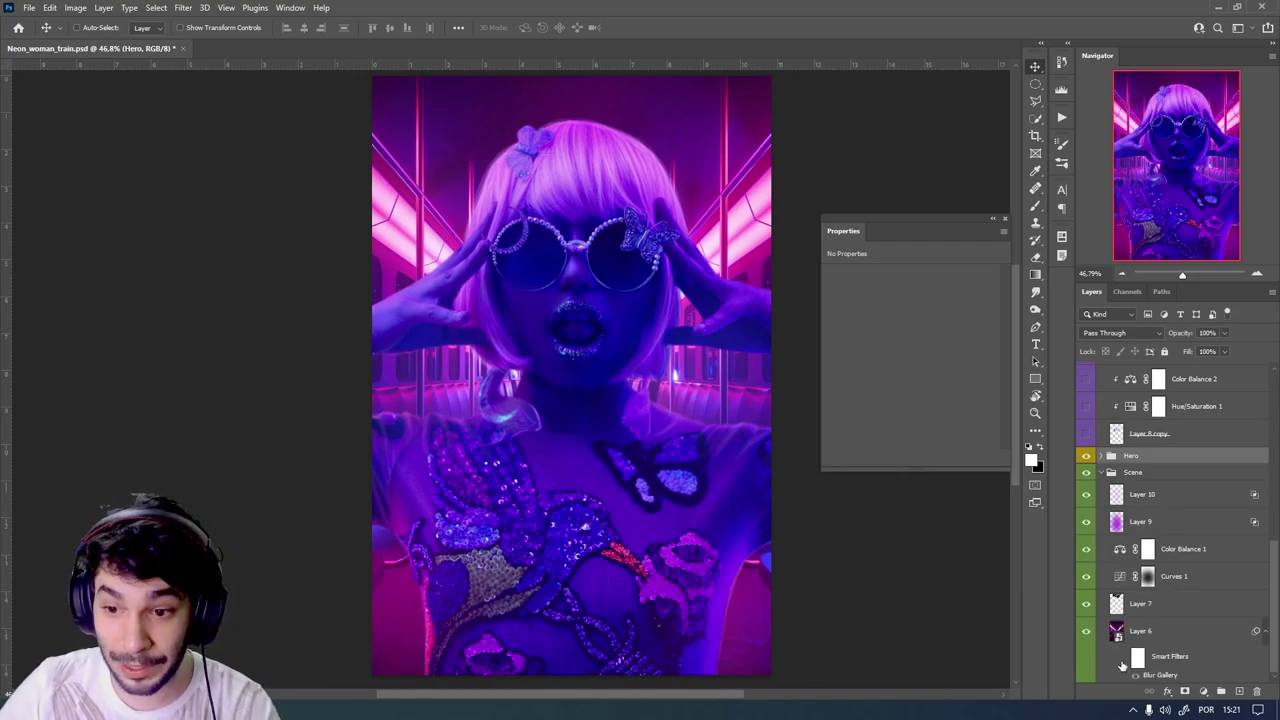
{"action": "left_click", "coordinate": [1145, 633]}
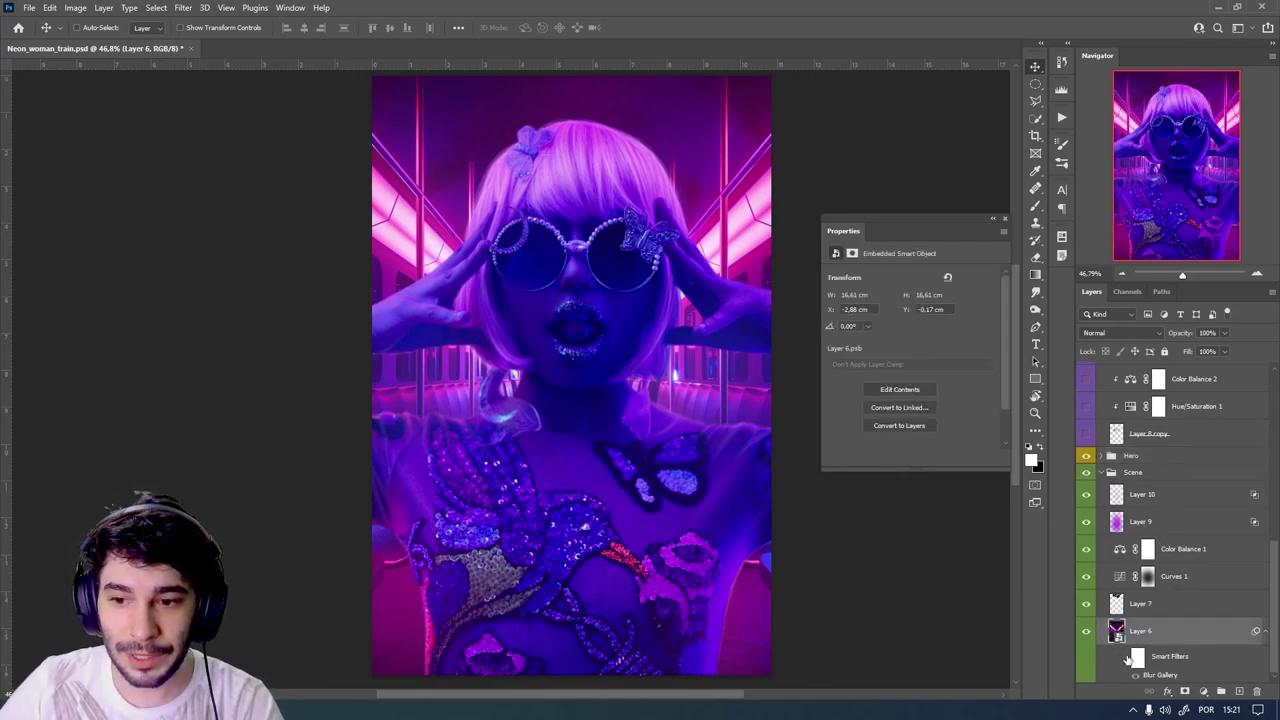
{"action": "left_click", "coordinate": [1123, 661]}
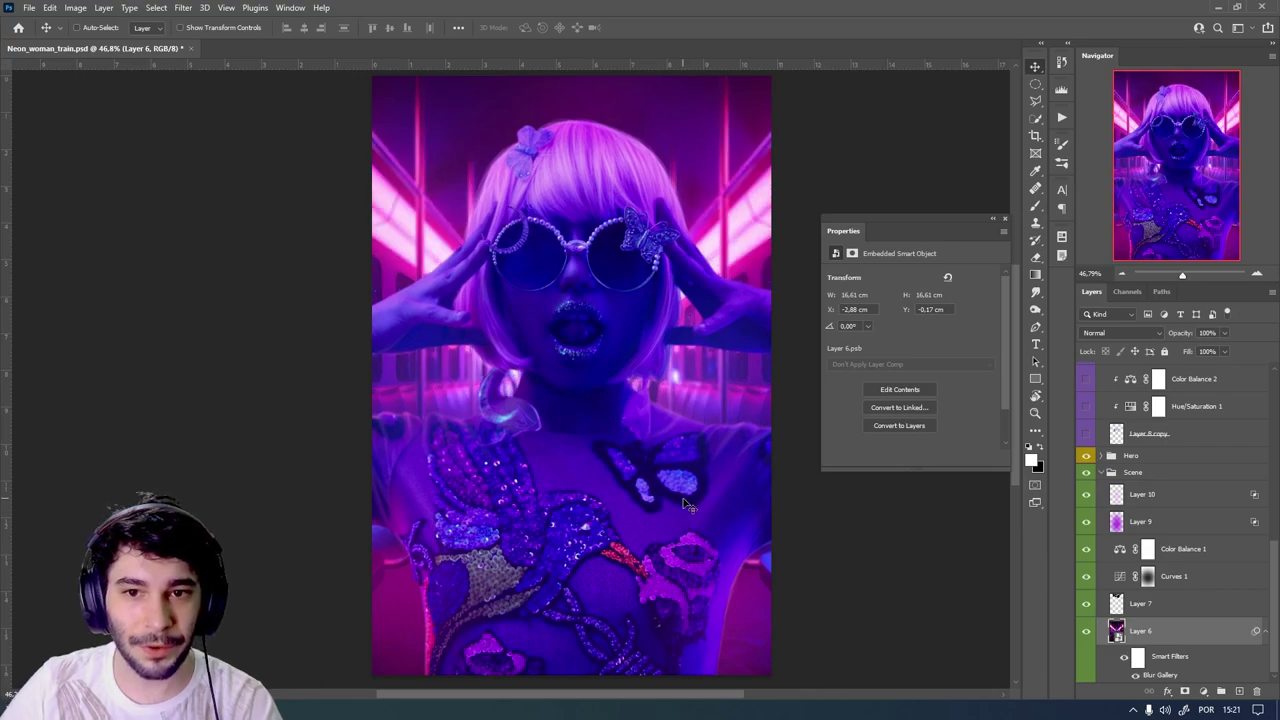
{"action": "left_click", "coordinate": [1125, 661]}
{"action": "left_click", "coordinate": [1125, 661]}
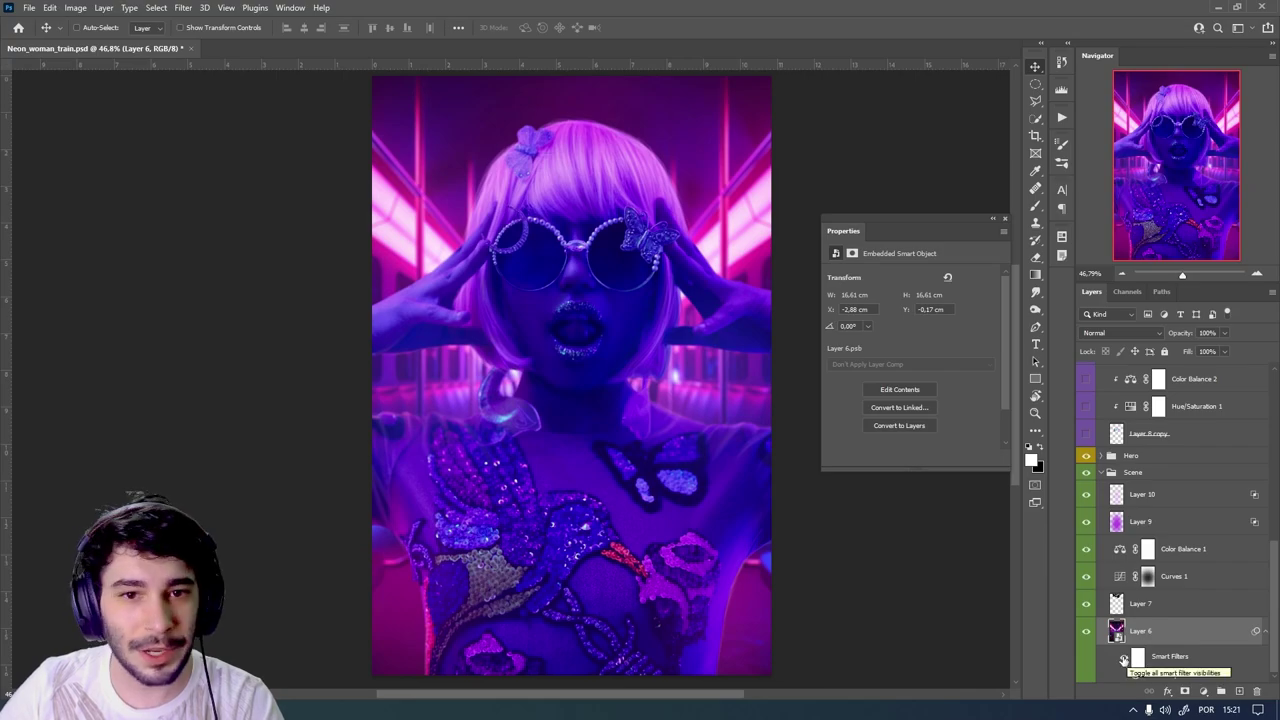
{"action": "left_click", "coordinate": [1124, 661]}
{"action": "left_click", "coordinate": [1123, 661]}
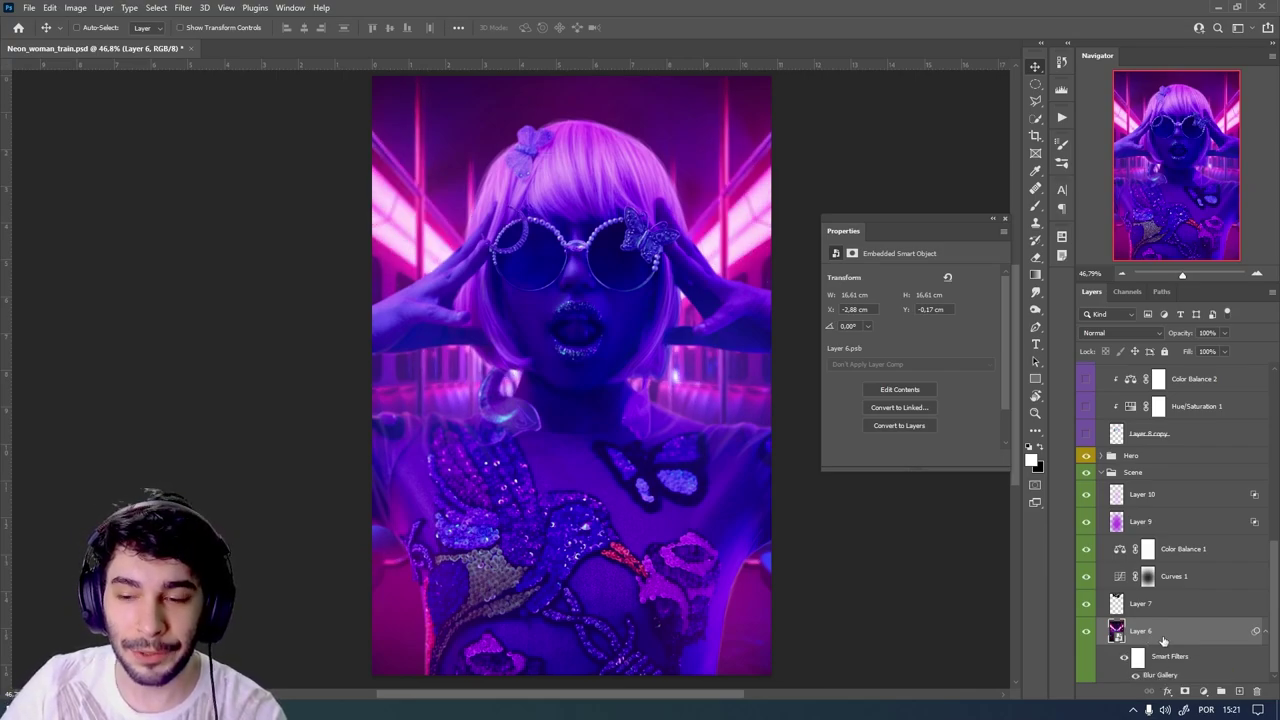
{"action": "double_click", "coordinate": [1162, 675]}
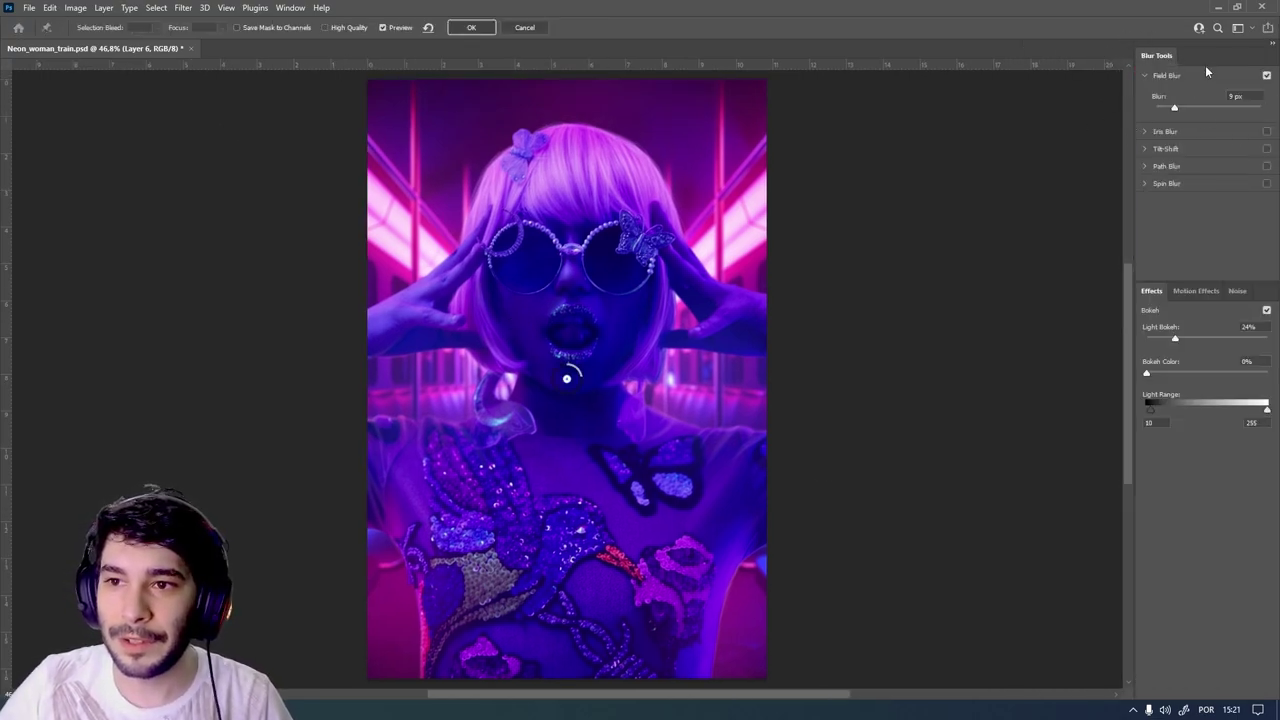
- Browse the filter list without choosing, then test a 64 px field blur and undo to 9 px
{"action": "left_click", "coordinate": [184, 9]}
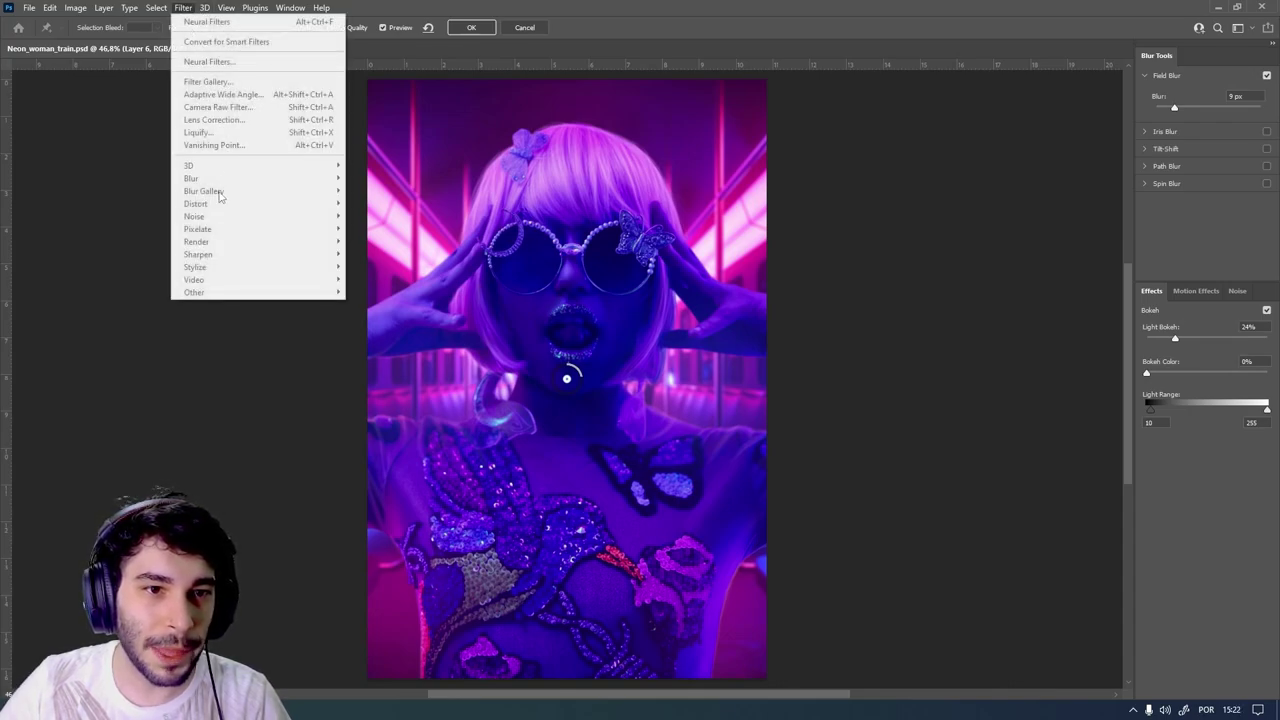
{"action": "left_click", "coordinate": [1168, 85]}
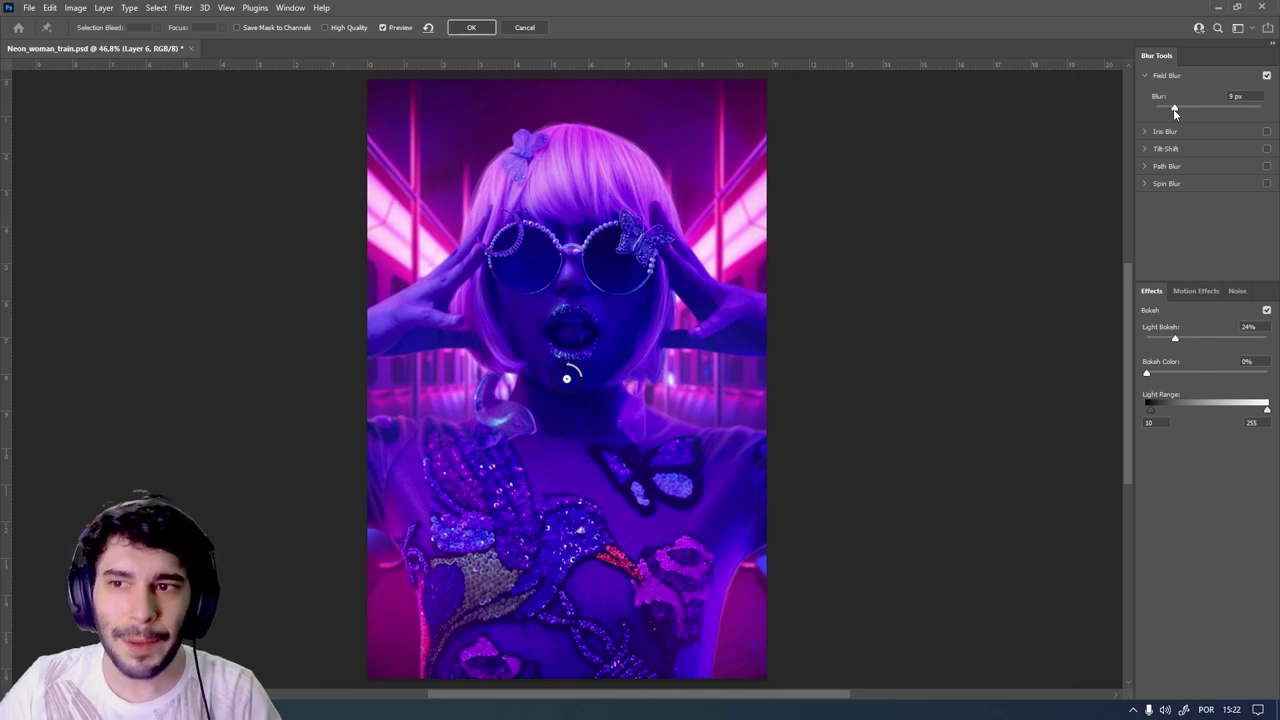
{"action": "left_click_drag", "start_coordinate": [1175, 110], "coordinate": [1203, 107]}
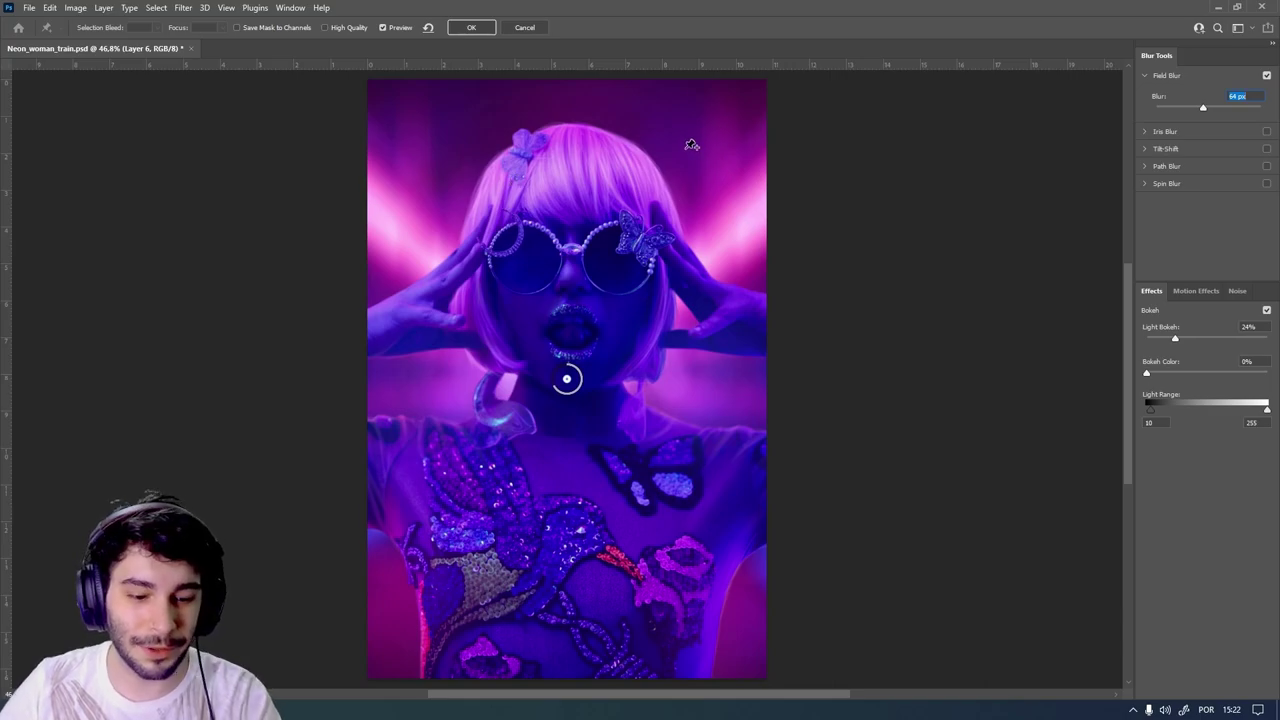
{"action": "key", "text": "ctrl+z"}
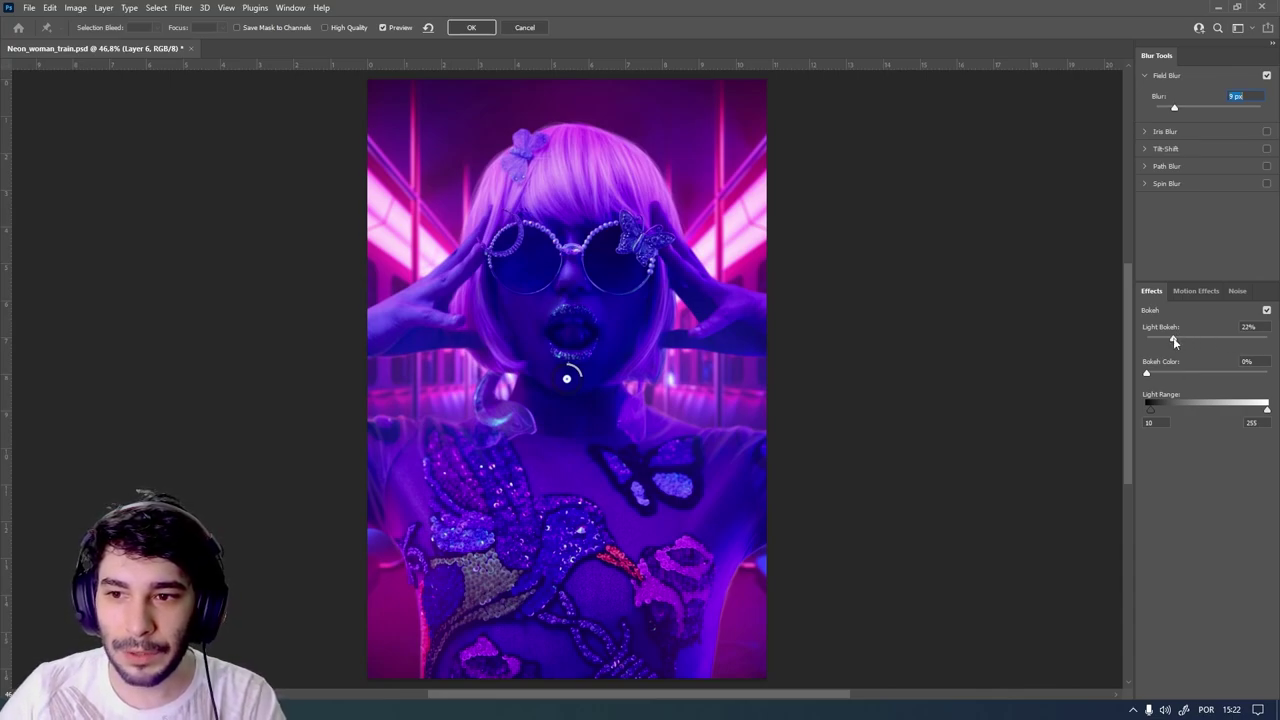
- Retune Light Bokeh (41%, then 1%, then slightly higher) and apply the Blur Gallery
{"action": "left_click_drag", "start_coordinate": [1176, 341], "coordinate": [1197, 341]}
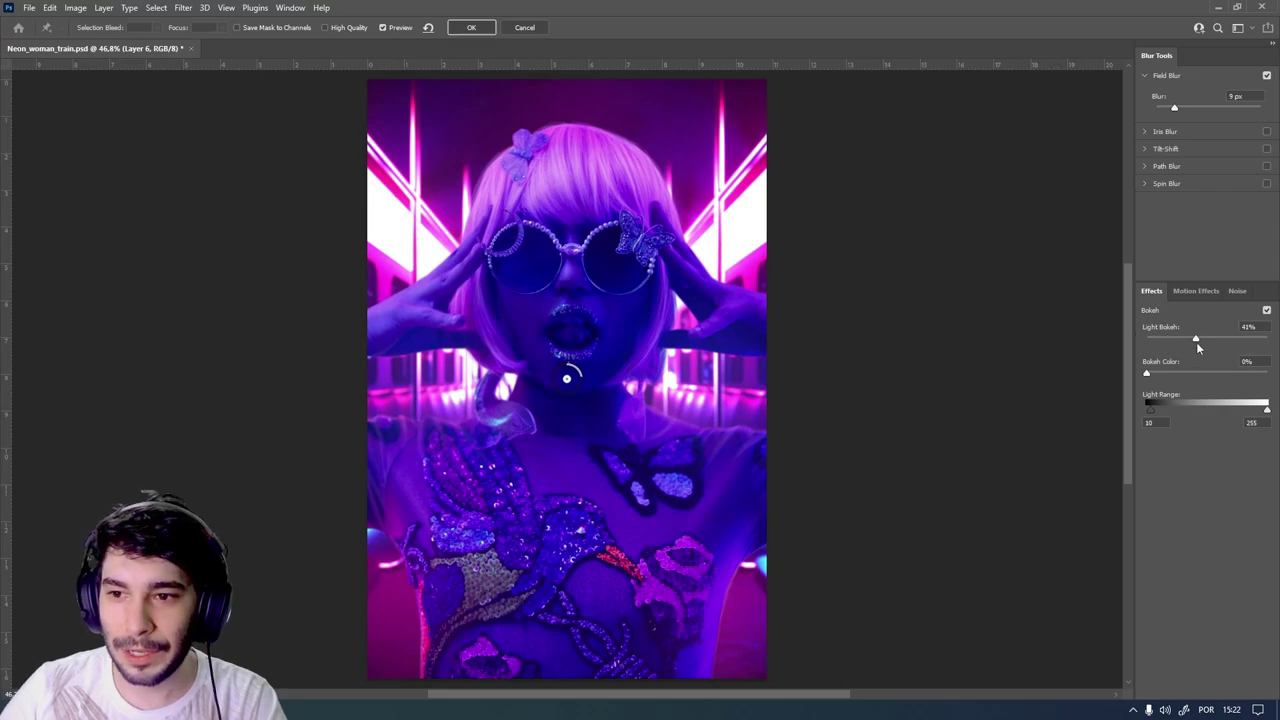
{"action": "left_click_drag", "start_coordinate": [1195, 338], "coordinate": [1148, 339]}
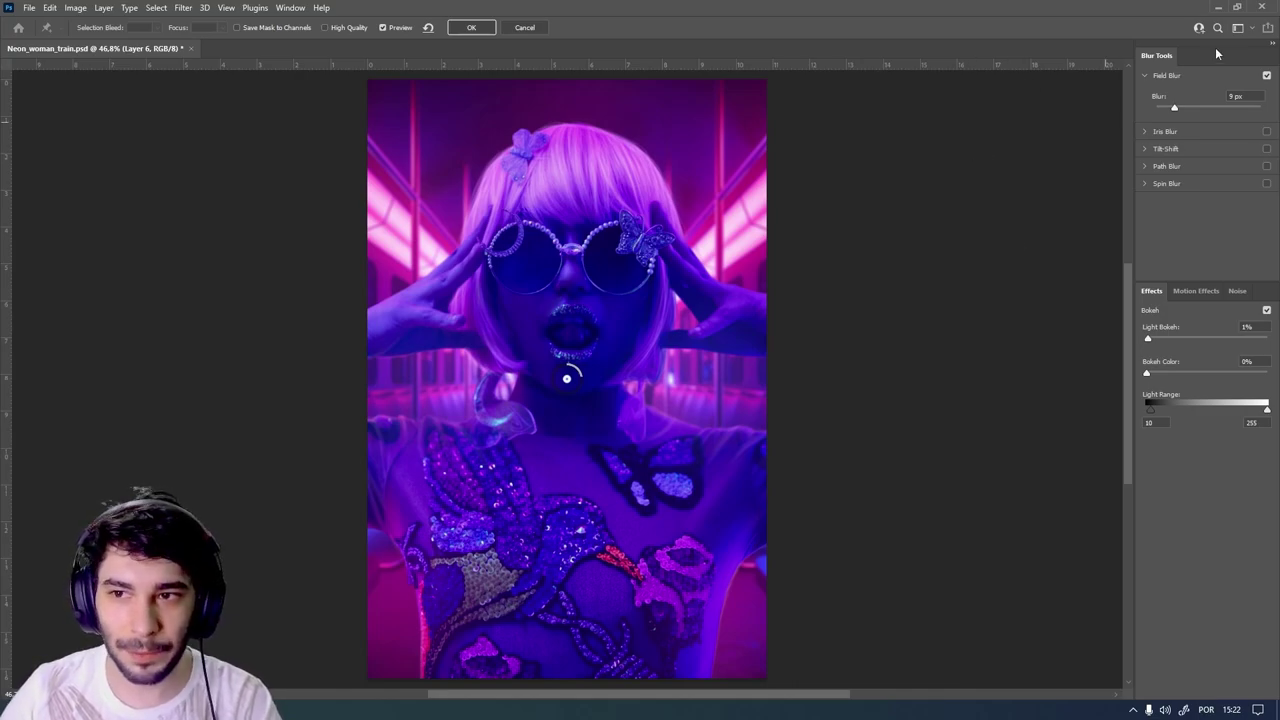
{"action": "left_click_drag", "start_coordinate": [1149, 340], "coordinate": [1184, 345]}
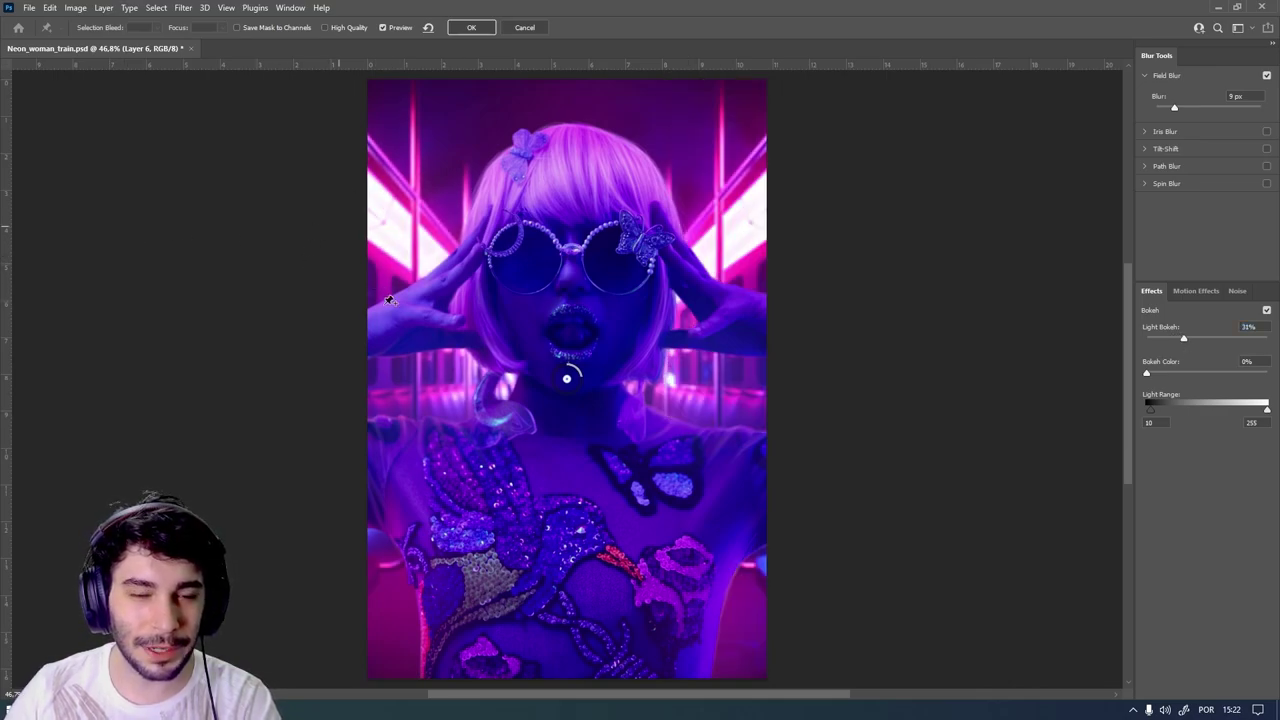
{"action": "left_click", "coordinate": [490, 27]}
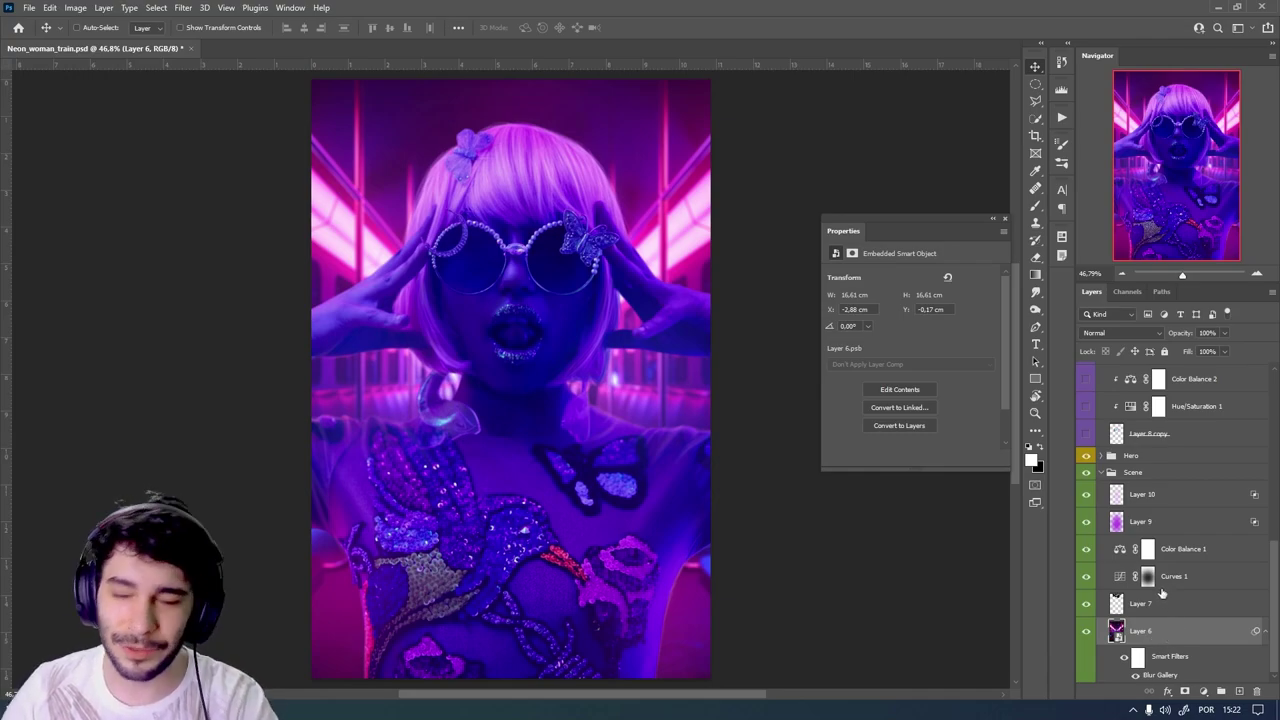
- Collapse the Scene group and select the hidden Layer 8 copy inside the Glass group
{"action": "left_click", "coordinate": [1126, 474]}
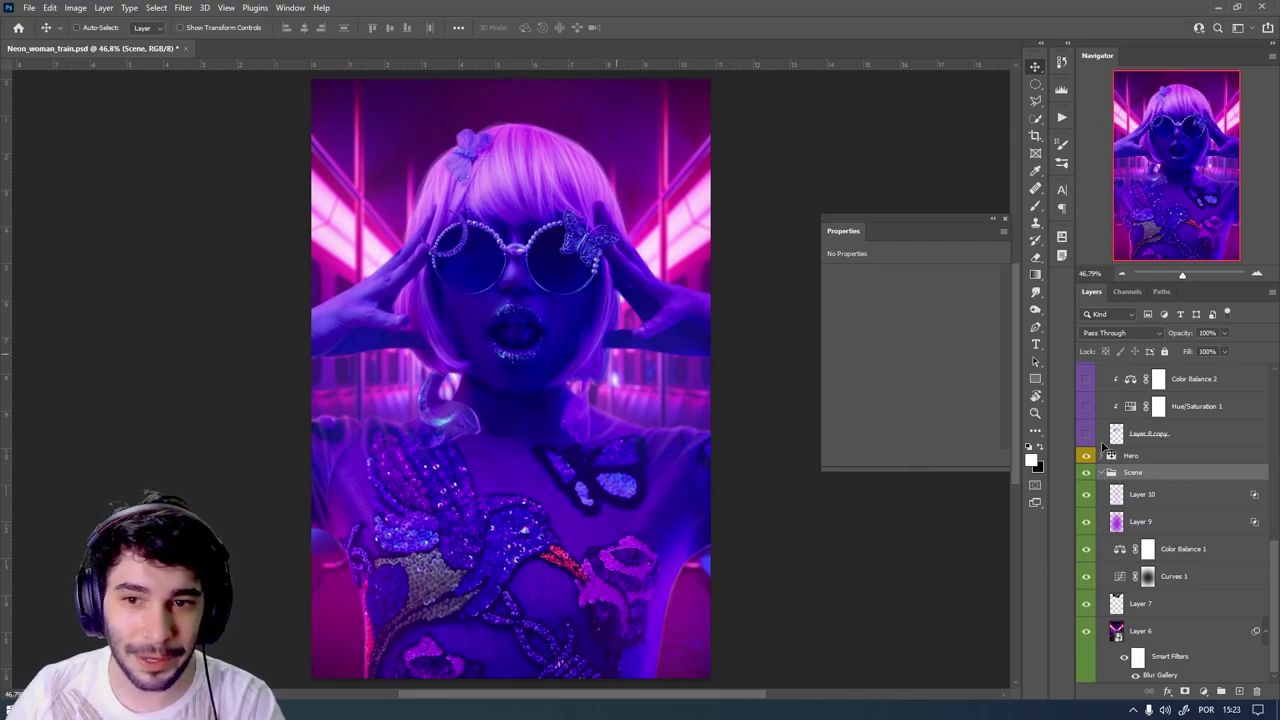
{"action": "left_click", "coordinate": [1101, 473]}
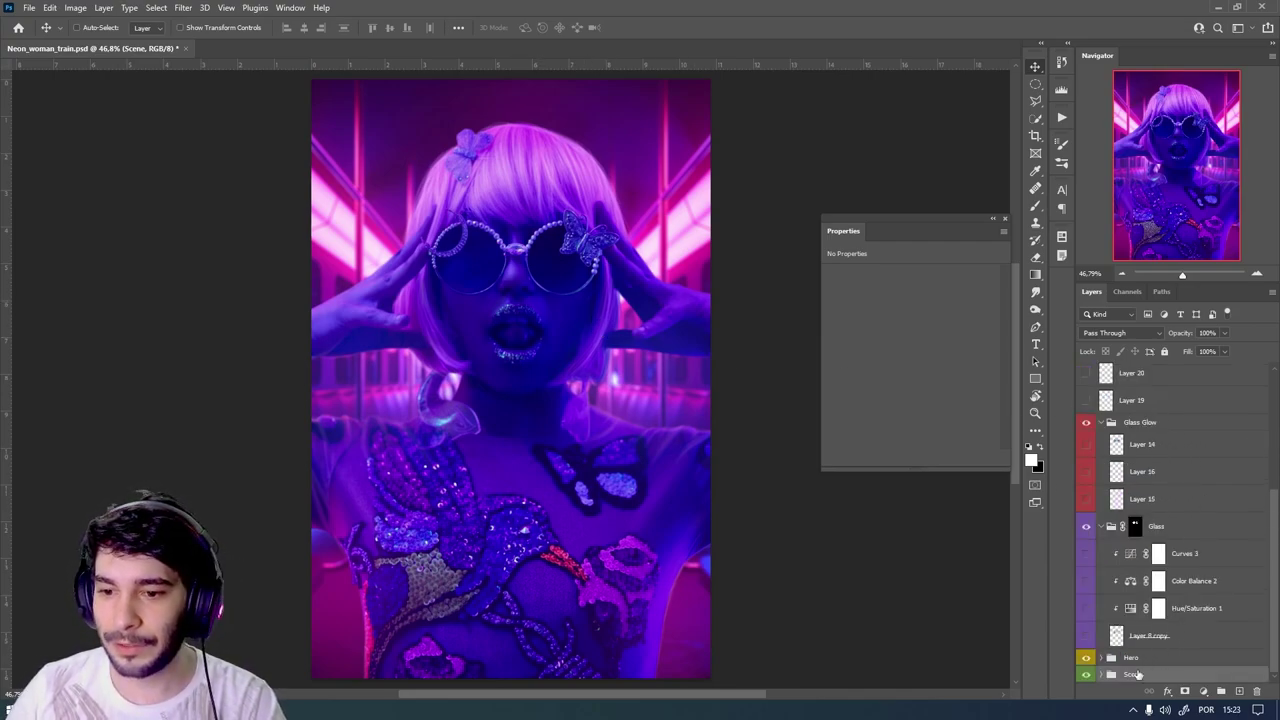
{"action": "left_click", "coordinate": [1132, 660]}
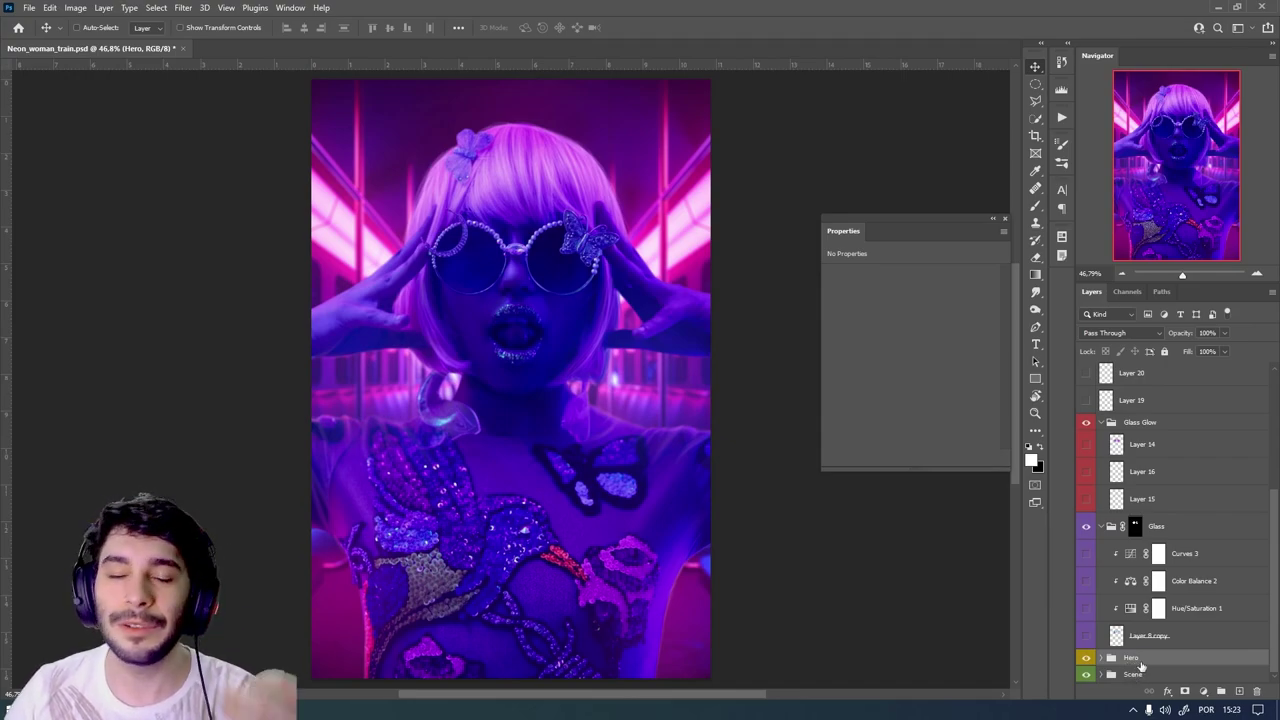
{"action": "left_click", "coordinate": [1149, 640]}
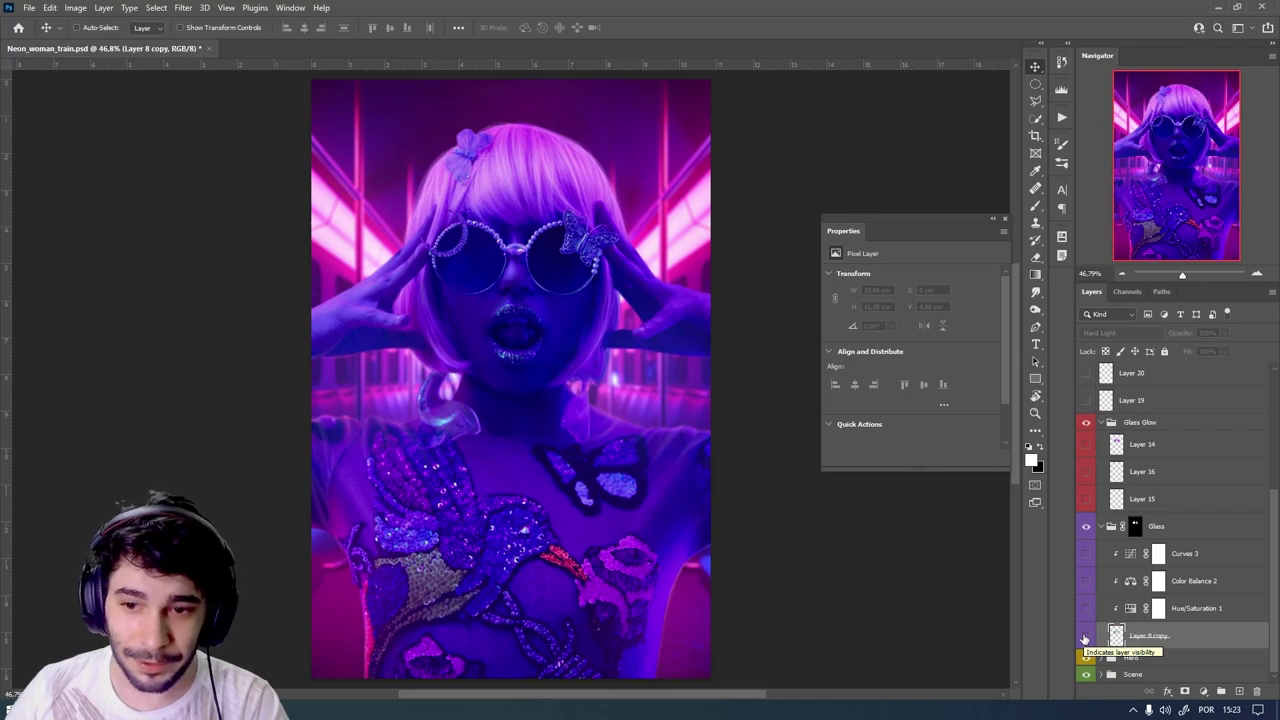
- Make Layer 8 copy's neon glasses overlay visible, undoing a first attempt to move it
{"action": "left_click", "coordinate": [1084, 640]}
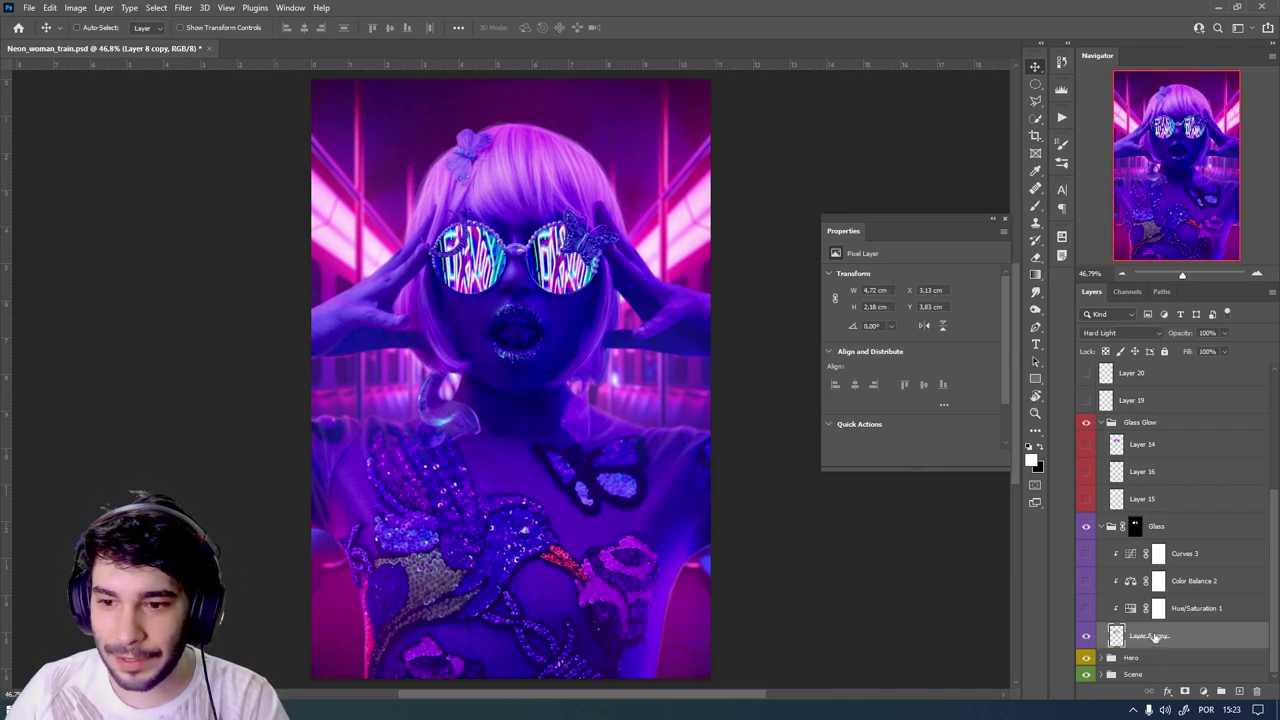
{"action": "left_click_drag", "start_coordinate": [1187, 643], "coordinate": [1150, 522]}
{"action": "mouse_move", "coordinate": [603, 393]}
{"action": "left_mouse_down"}
{"action": "mouse_move", "coordinate": [538, 375]}
{"action": "mouse_move", "coordinate": [606, 300]}
{"action": "mouse_move", "coordinate": [656, 292]}
{"action": "mouse_move", "coordinate": [711, 320]}
{"action": "mouse_move", "coordinate": [705, 330]}
{"action": "left_mouse_up"}
{"action": "key", "text": "ctrl+z"}
{"action": "key", "text": "ctrl+z"}
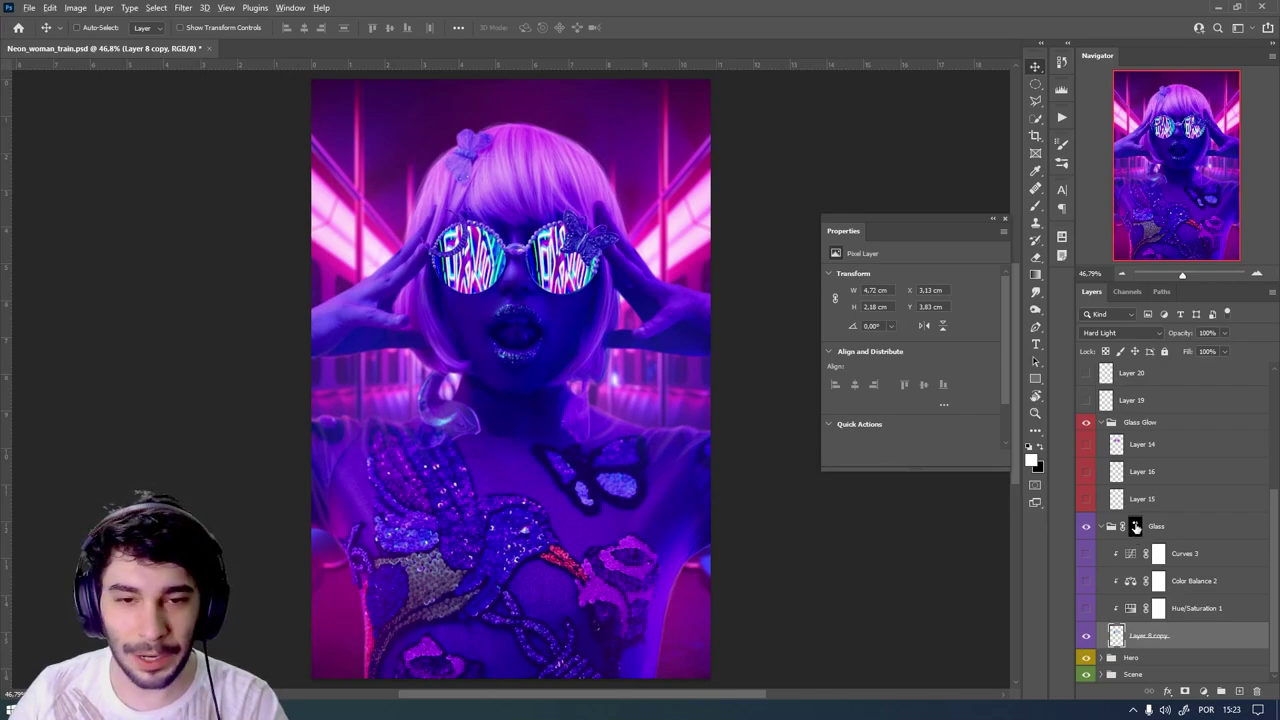
- View the Glass group's layer mask on its own, then return to the full-colour composite
{"action": "left_click", "coordinate": [1135, 528], "text": "alt"}
{"action": "scroll", "coordinate": [545, 212], "scroll_direction": "up", "scroll_amount": 5}
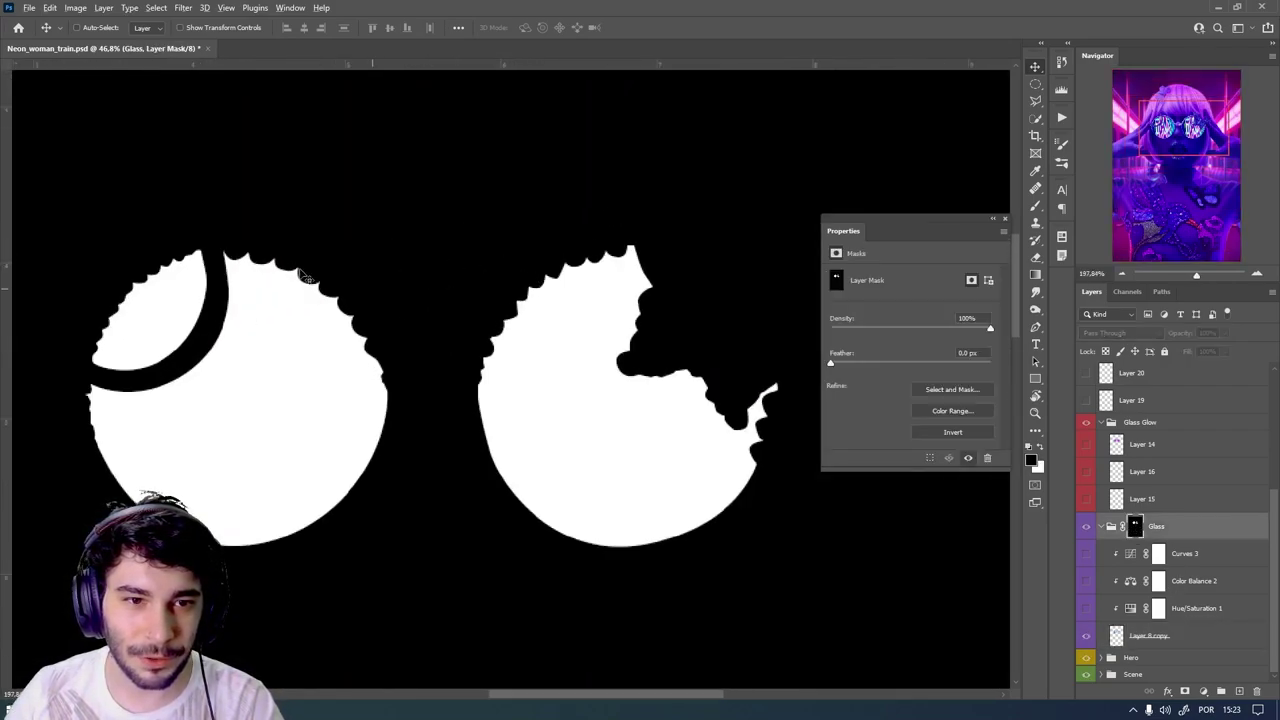
{"action": "scroll", "coordinate": [506, 327], "scroll_direction": "down", "scroll_amount": 3}
{"action": "scroll", "coordinate": [563, 326], "scroll_direction": "down", "scroll_amount": 2}
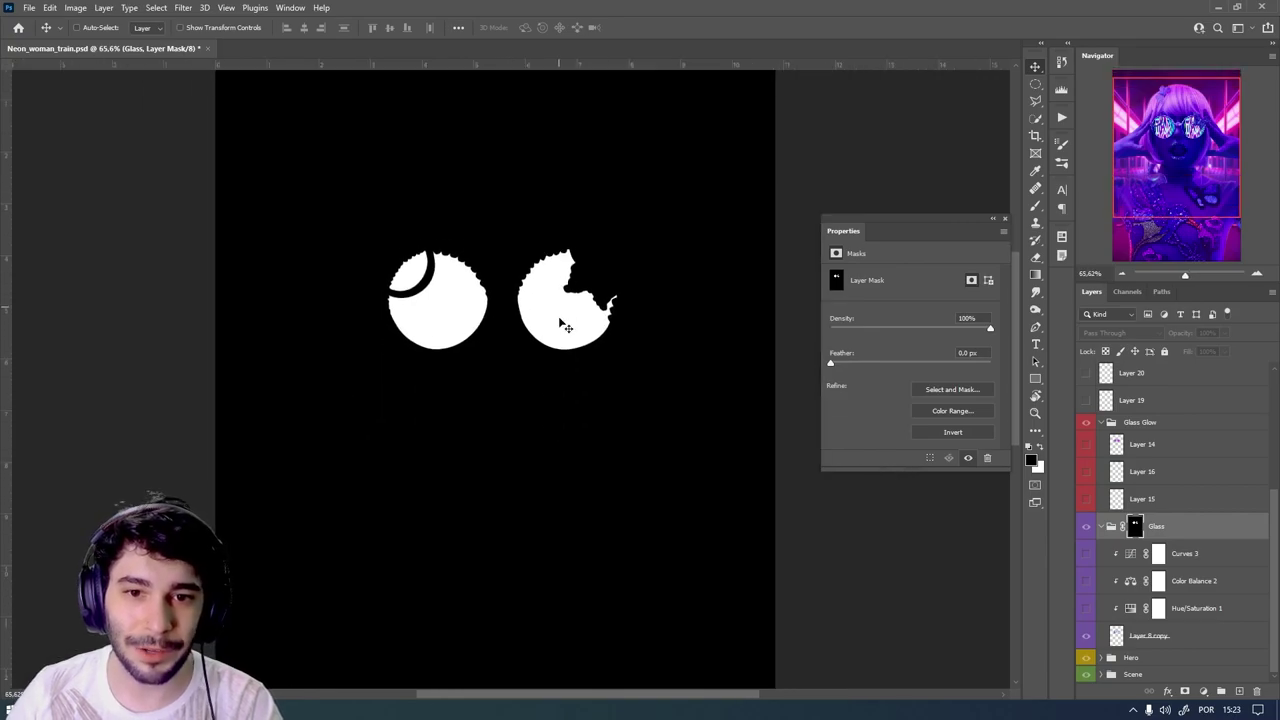
{"action": "scroll", "coordinate": [600, 330], "scroll_direction": "down", "scroll_amount": 2}
{"action": "scroll", "coordinate": [560, 420], "scroll_direction": "down", "scroll_amount": 1}
{"action": "scroll", "coordinate": [660, 380], "scroll_direction": "down", "scroll_amount": 1}
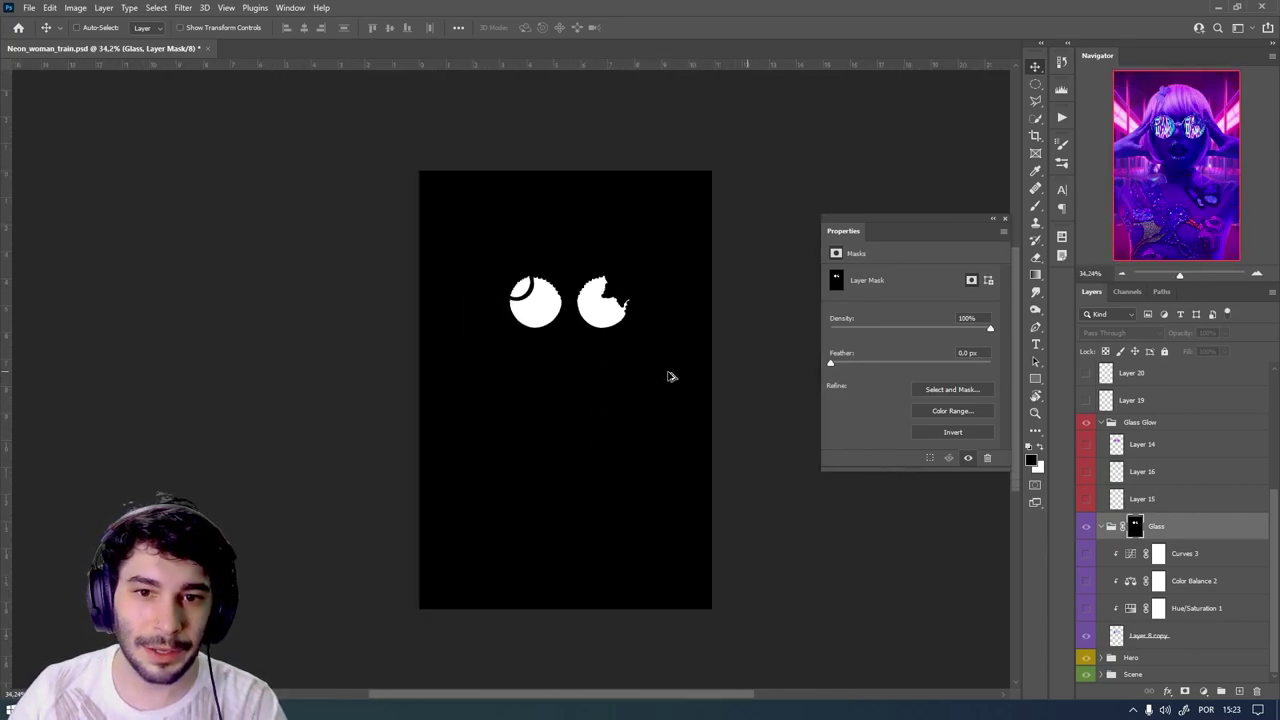
{"action": "scroll", "coordinate": [430, 452], "scroll_direction": "up", "scroll_amount": 1}
{"action": "left_click", "coordinate": [1148, 532]}
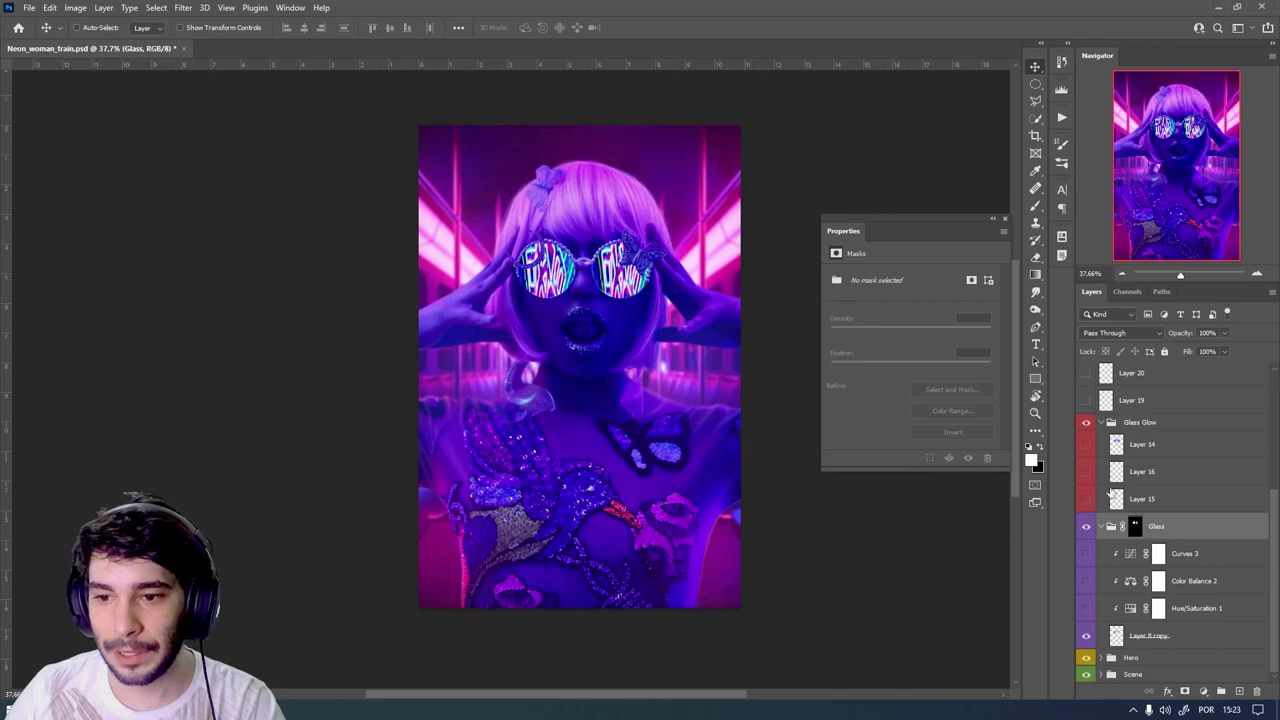
- Move Layer 8 copy out of the Glass group to sit just above it
{"action": "left_click", "coordinate": [1136, 527]}
{"action": "left_click", "coordinate": [1118, 637]}
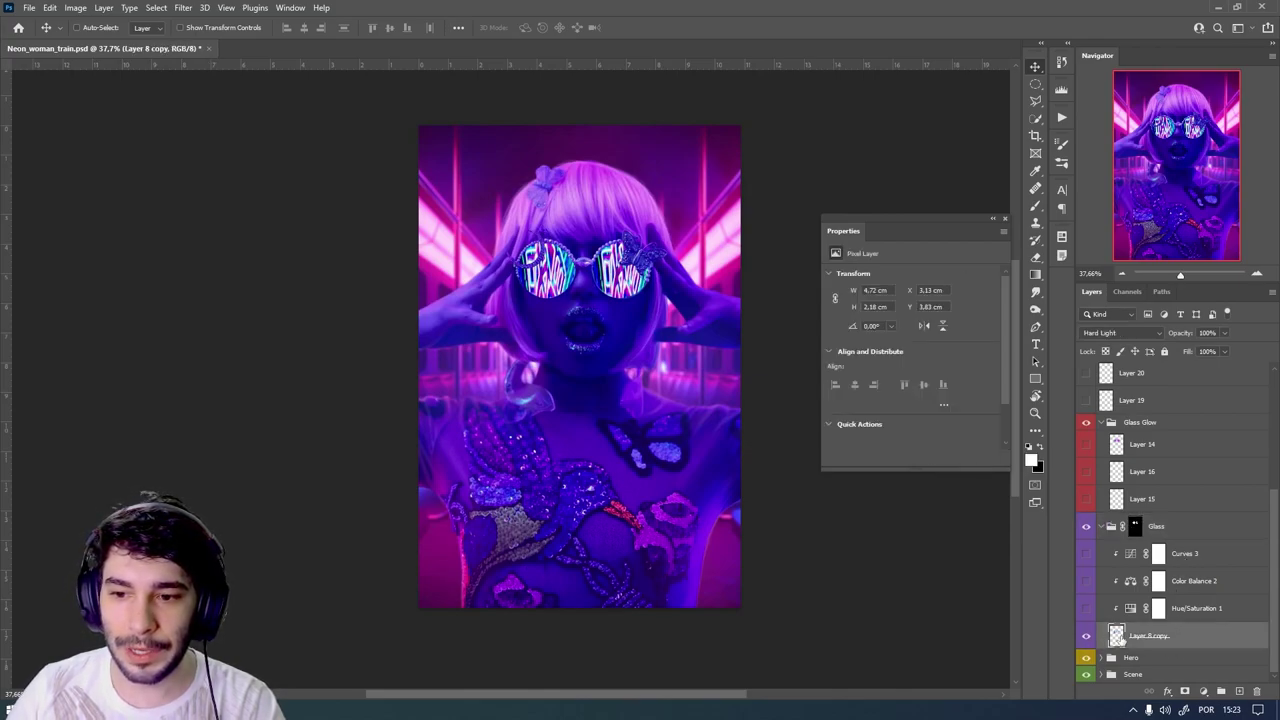
{"action": "left_click_drag", "start_coordinate": [1116, 637], "coordinate": [1140, 518]}
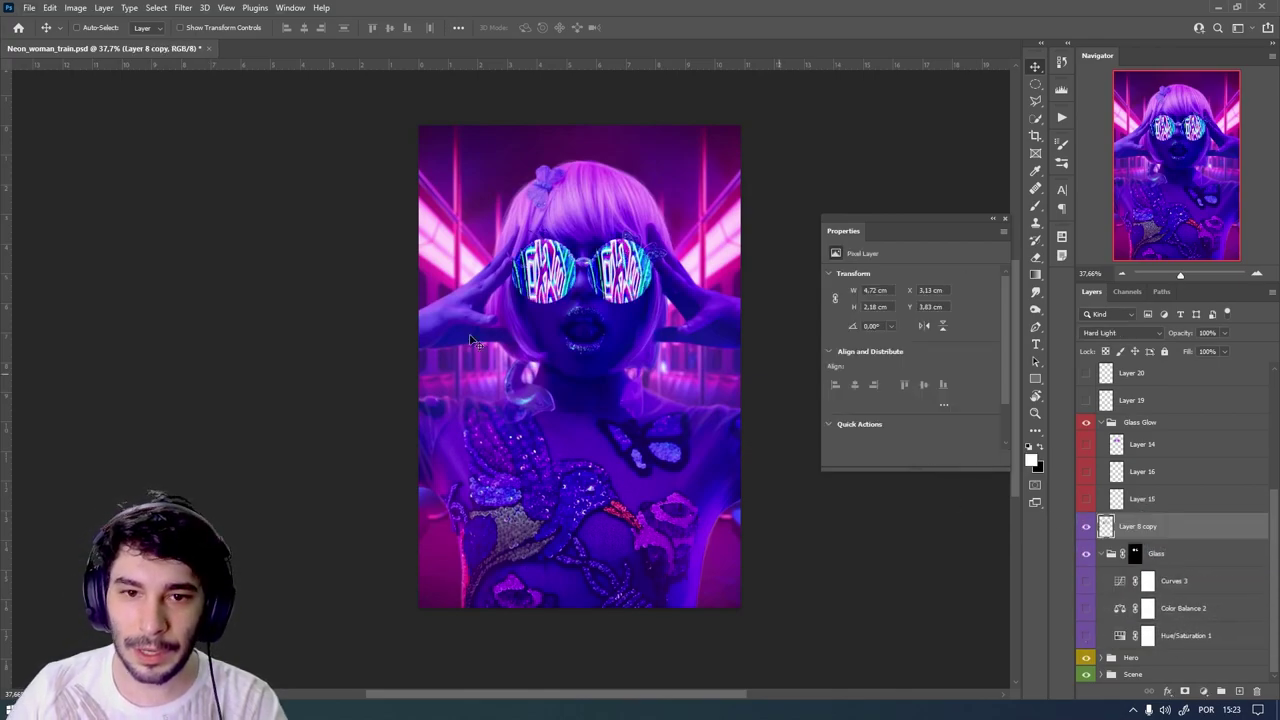
{"action": "left_click_drag", "start_coordinate": [550, 423], "coordinate": [549, 333]}
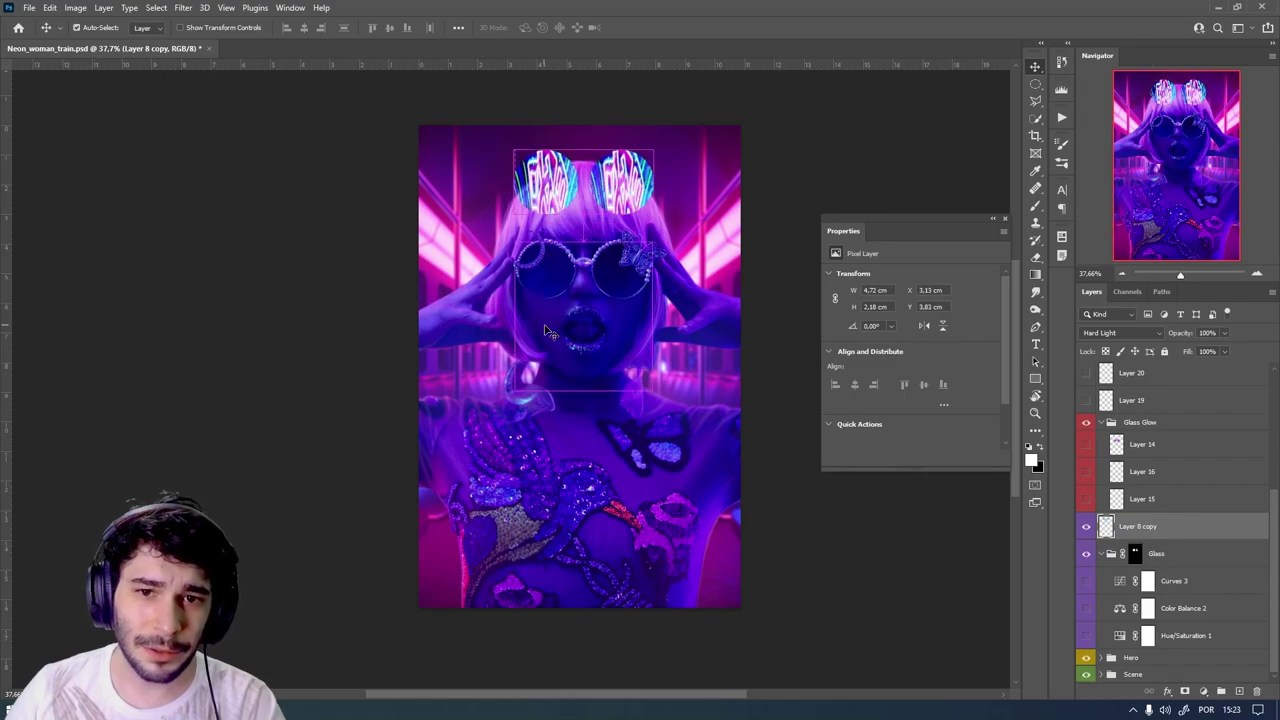
{"action": "key", "text": "ctrl+z"}
{"action": "key", "text": "ctrl+z"}
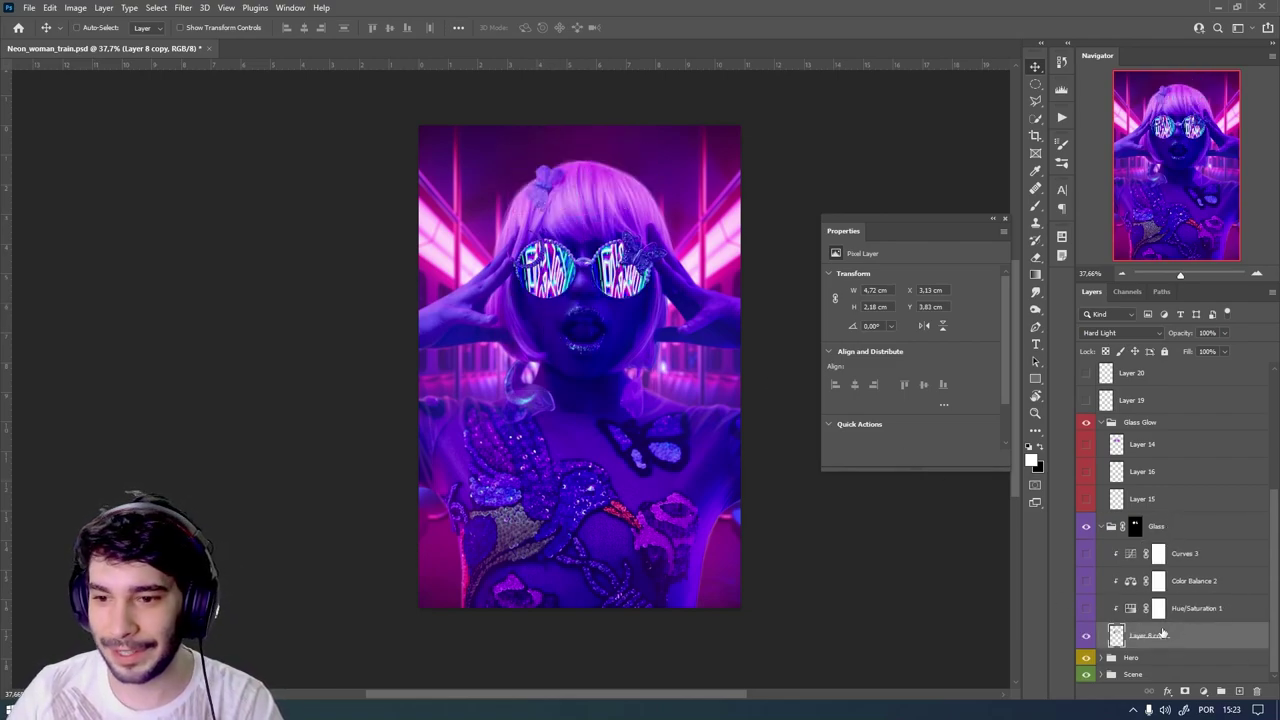
{"action": "scroll", "coordinate": [575, 312], "scroll_direction": "up", "scroll_amount": 1}
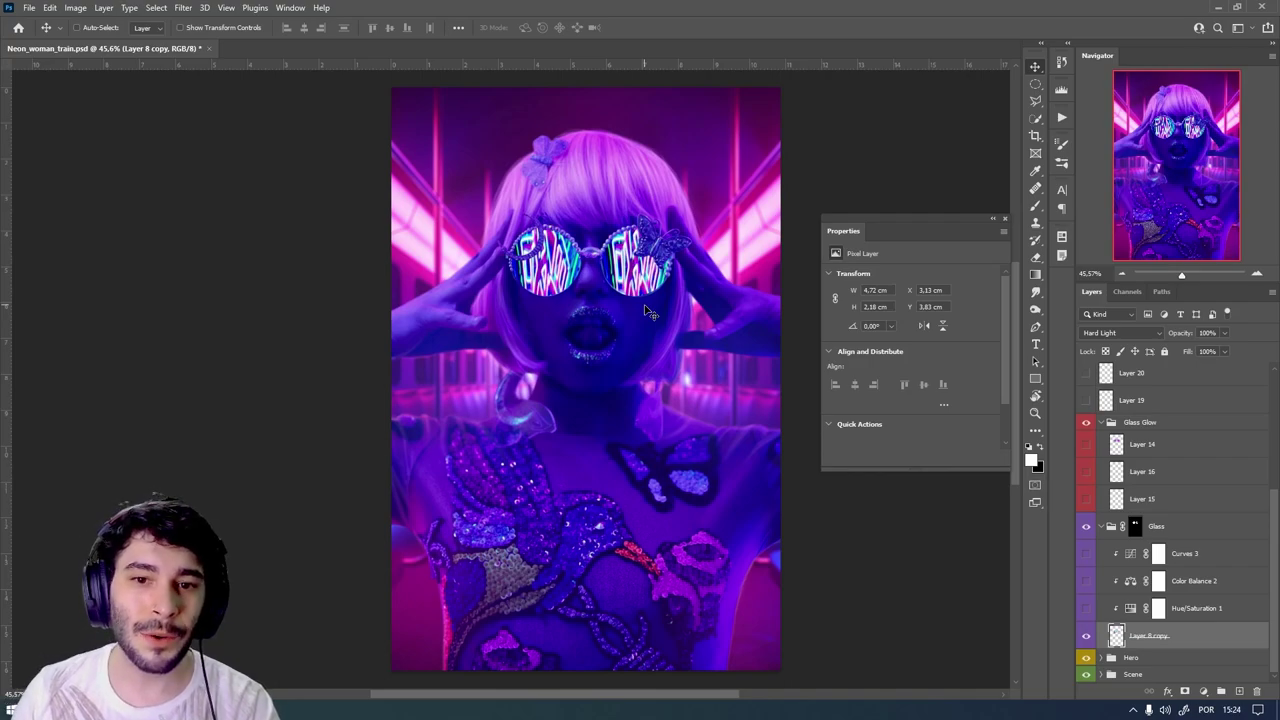
- Turn Hue/Saturation 1 on and inspect its Cyans and Blues range settings
{"action": "left_click", "coordinate": [1215, 607]}
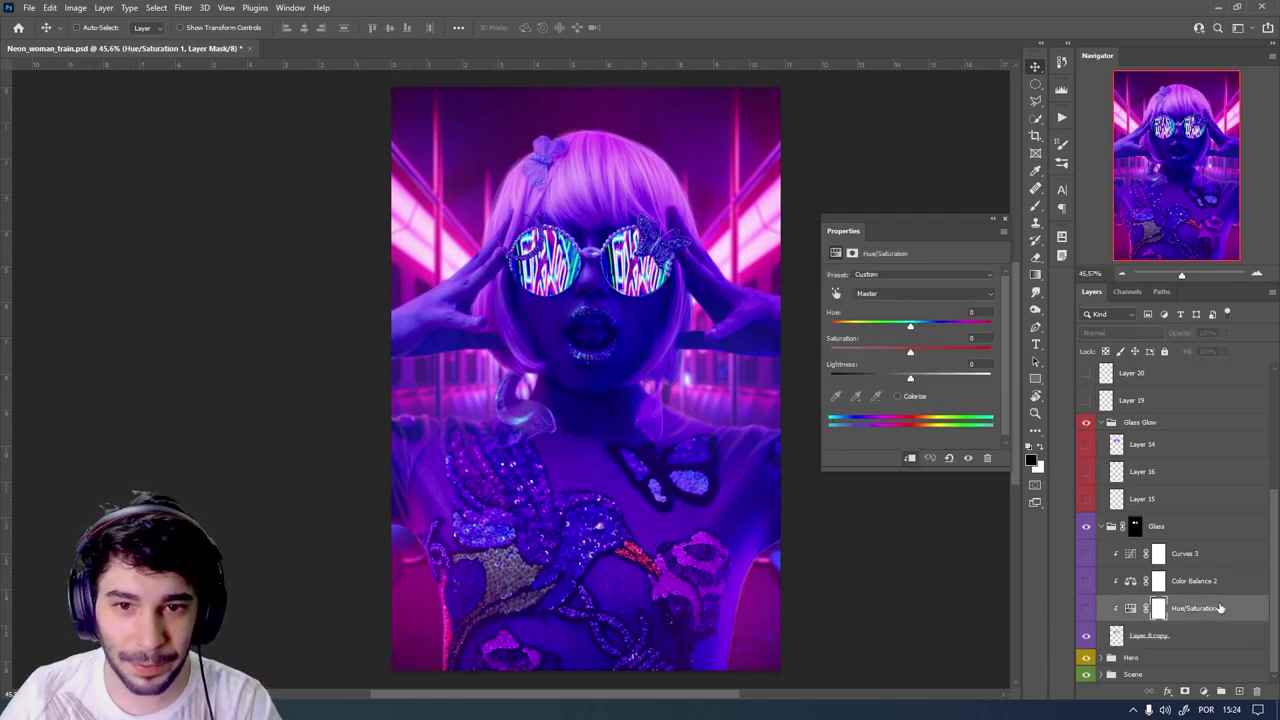
{"action": "left_click", "coordinate": [1087, 611]}
{"action": "left_click", "coordinate": [1087, 611]}
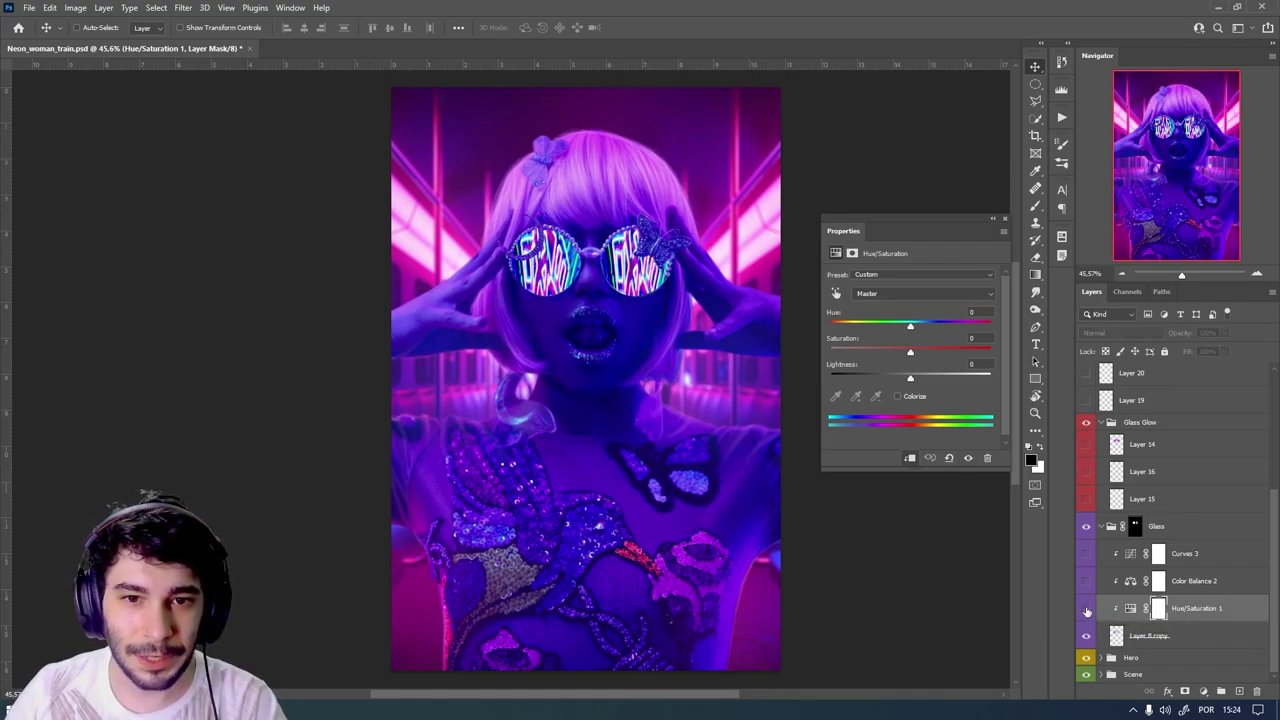
{"action": "left_click", "coordinate": [1087, 611]}
{"action": "left_click", "coordinate": [905, 293]}
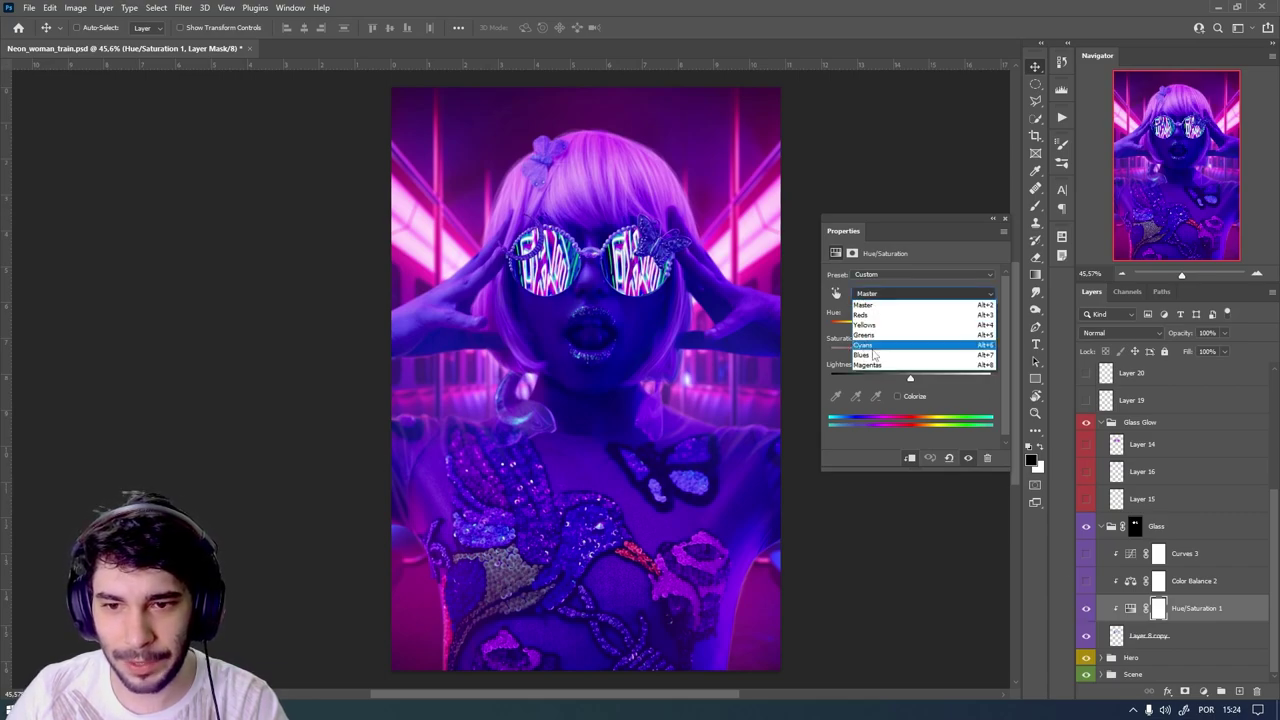
{"action": "left_click", "coordinate": [871, 345]}
{"action": "left_click", "coordinate": [884, 293]}
{"action": "left_click", "coordinate": [874, 356]}
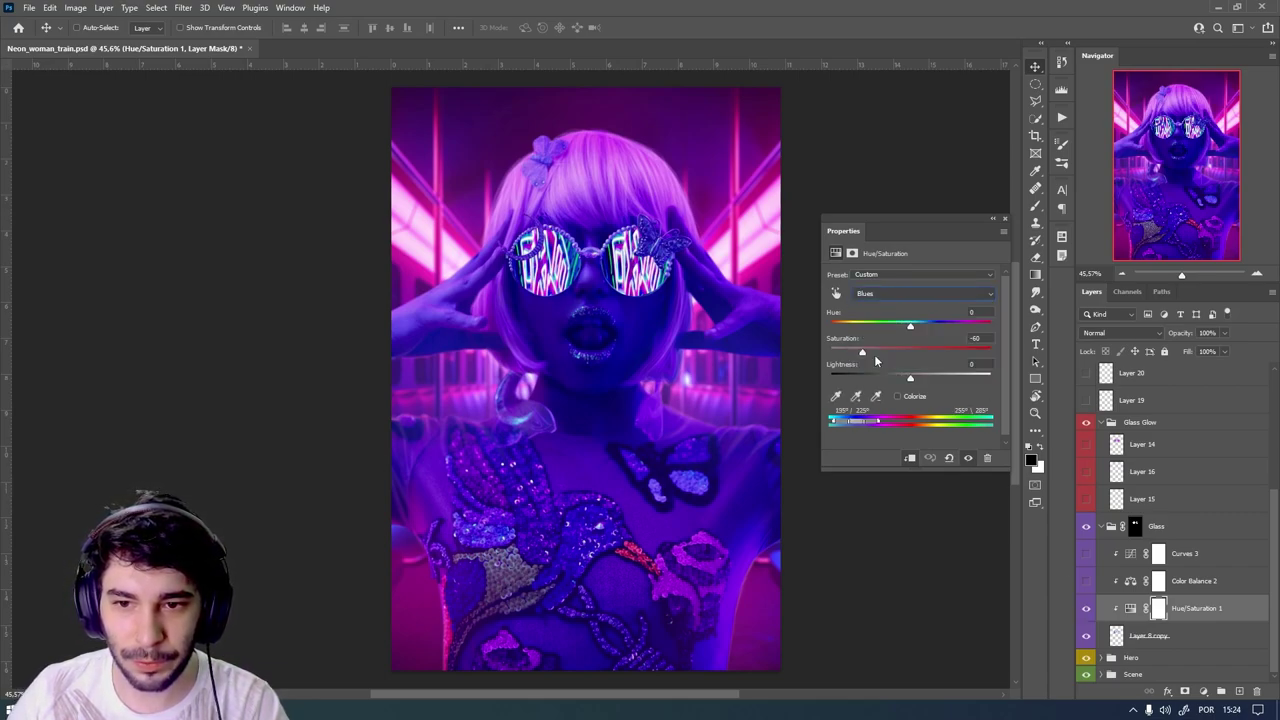
- Enable Color Balance 2 and Curves 3, review their settings, and collapse the Glass group
{"action": "left_click", "coordinate": [1086, 582]}
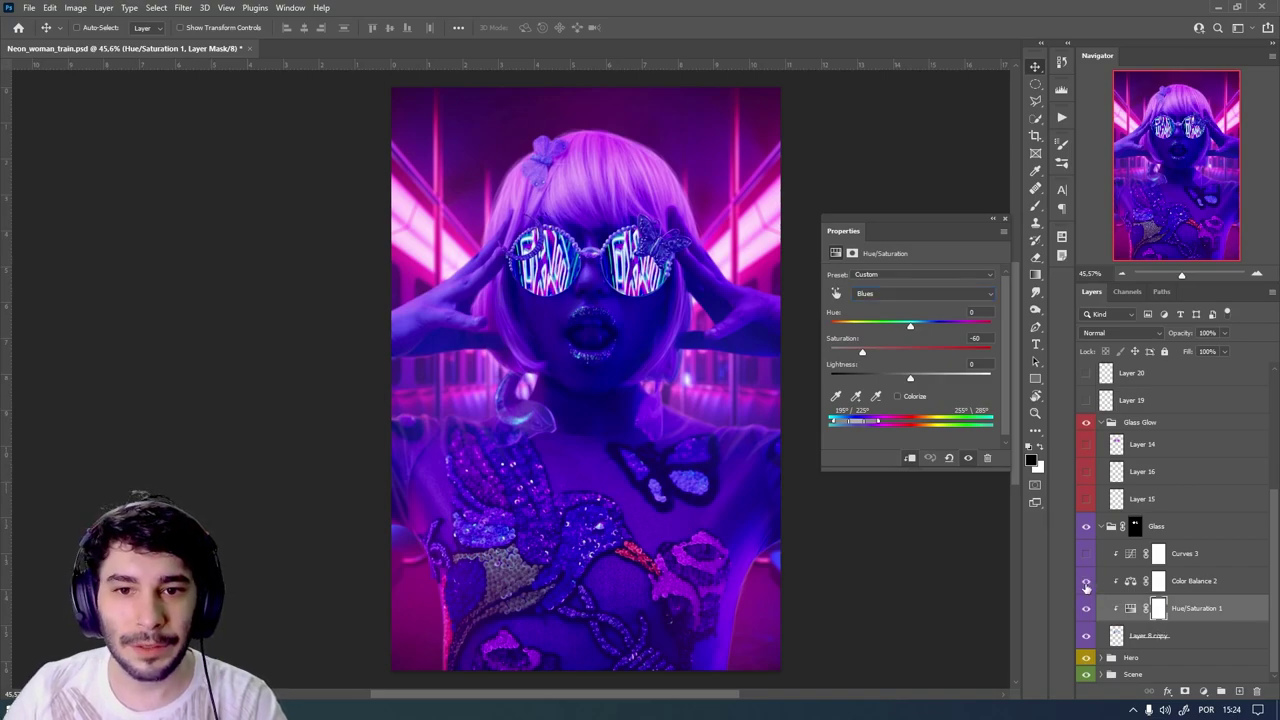
{"action": "left_click", "coordinate": [1203, 589]}
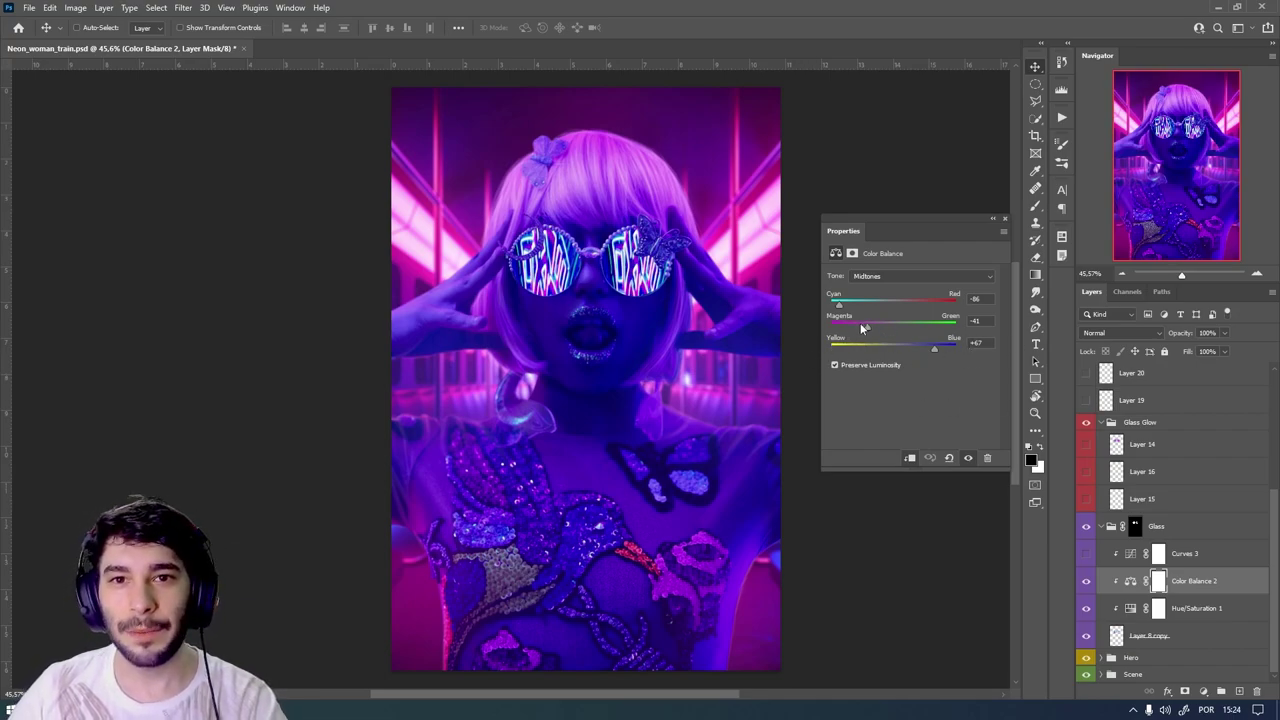
{"action": "left_click", "coordinate": [1176, 532]}
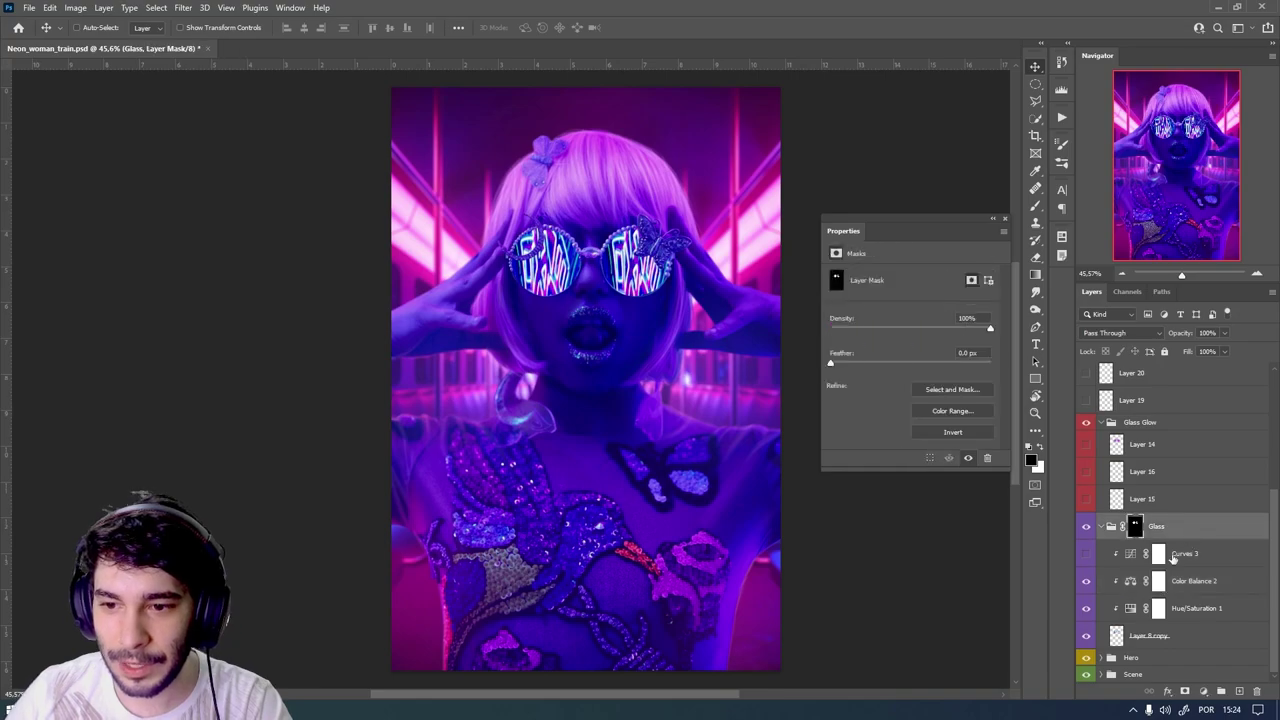
{"action": "left_click", "coordinate": [1086, 554]}
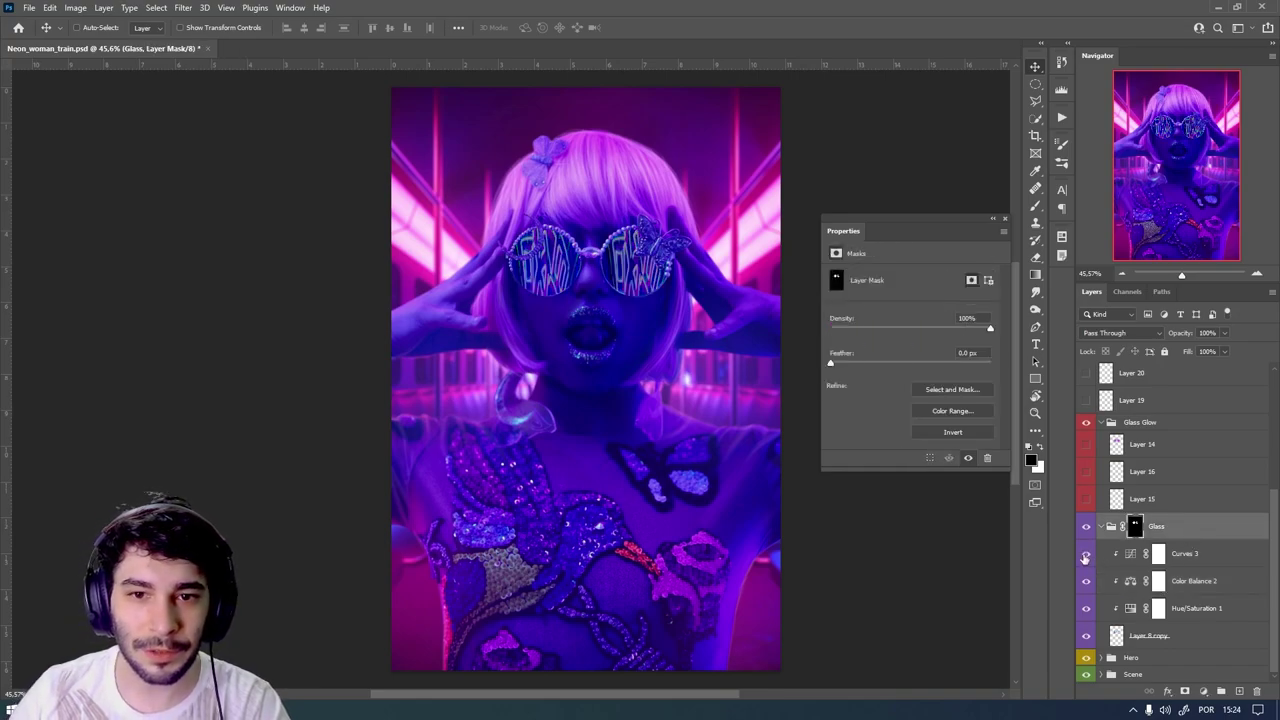
{"action": "left_click", "coordinate": [1199, 554]}
{"action": "left_click", "coordinate": [1186, 536]}
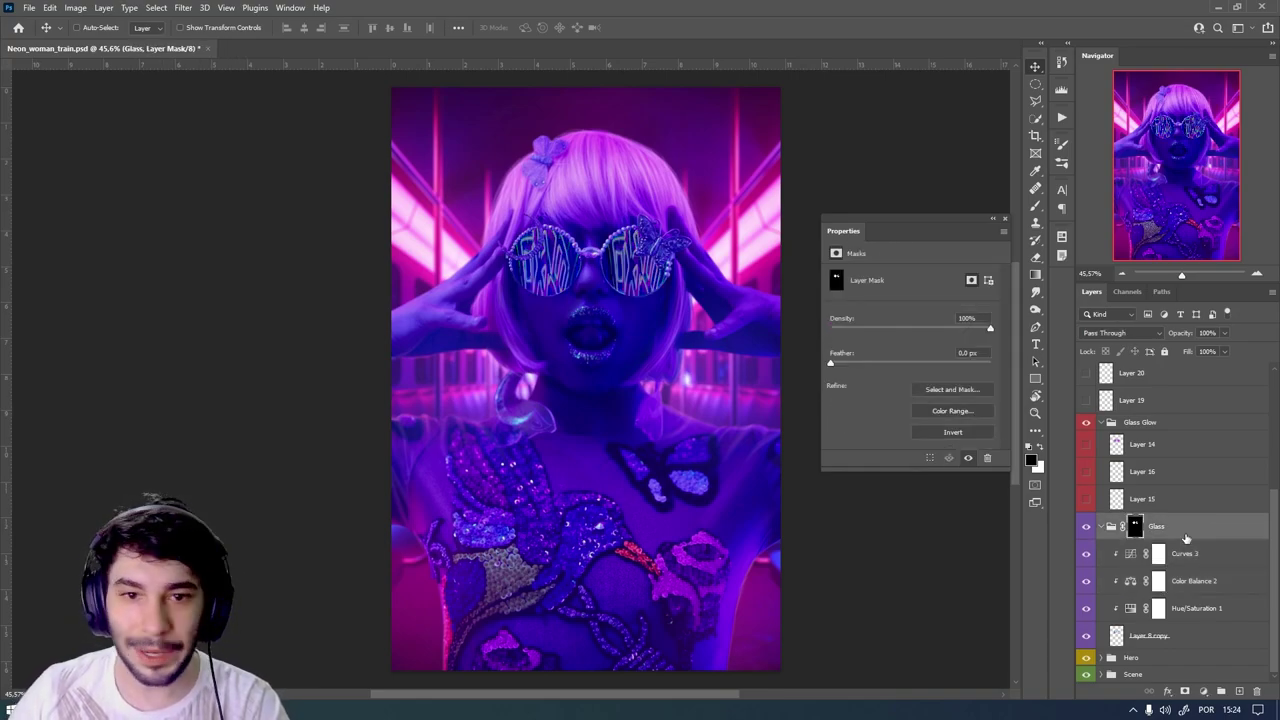
{"action": "left_click", "coordinate": [1103, 527]}
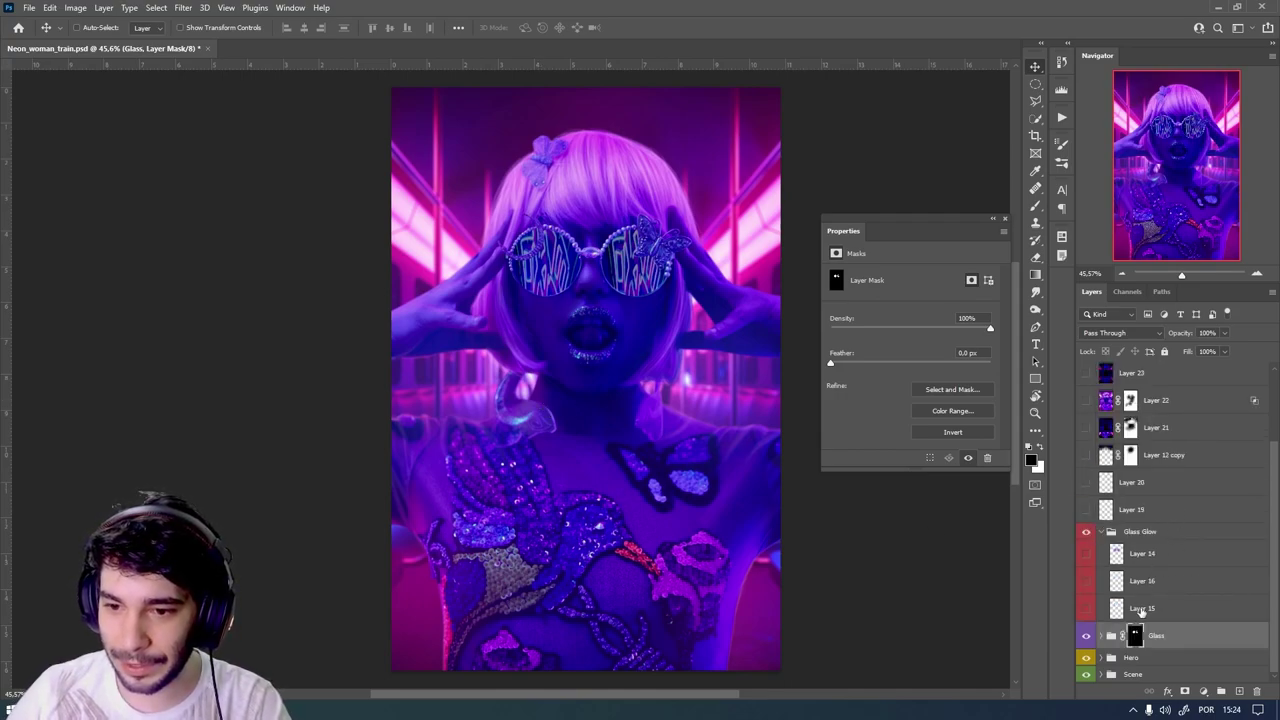
- Turn on Layer 15's lens glow in Glass Glow, toggling it to compare
{"action": "left_click", "coordinate": [1142, 609]}
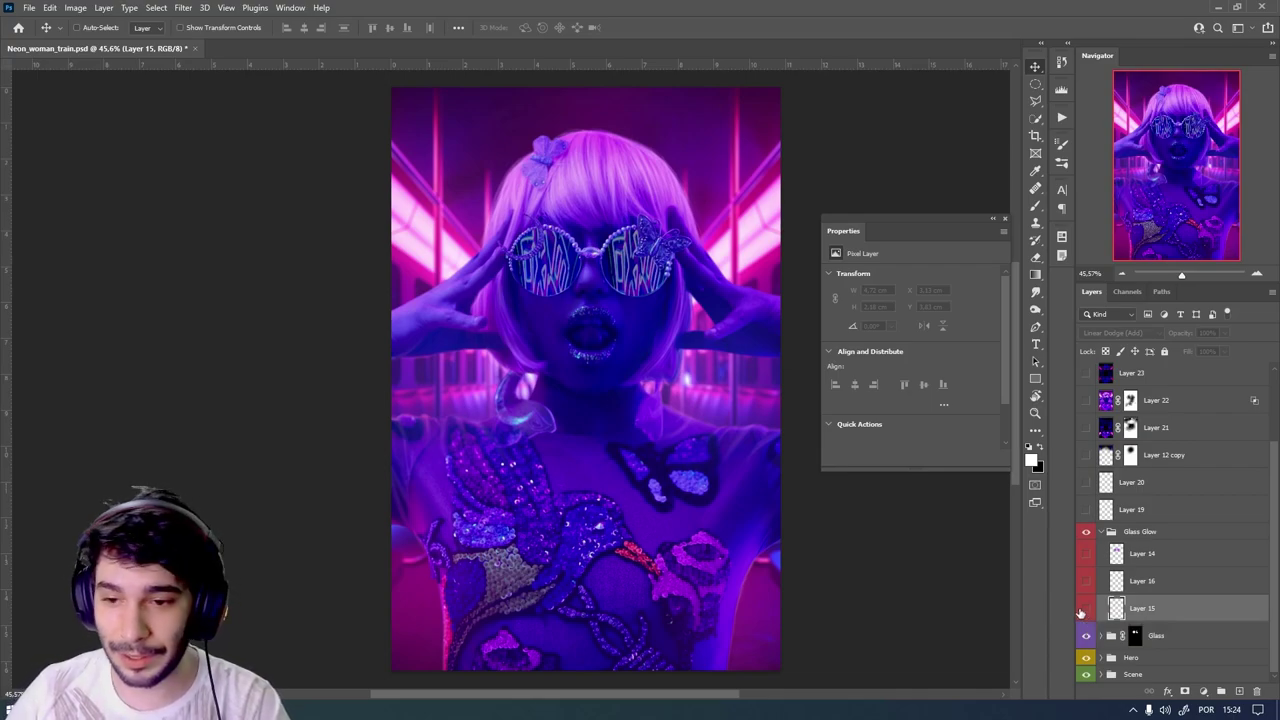
{"action": "left_click", "coordinate": [1083, 609]}
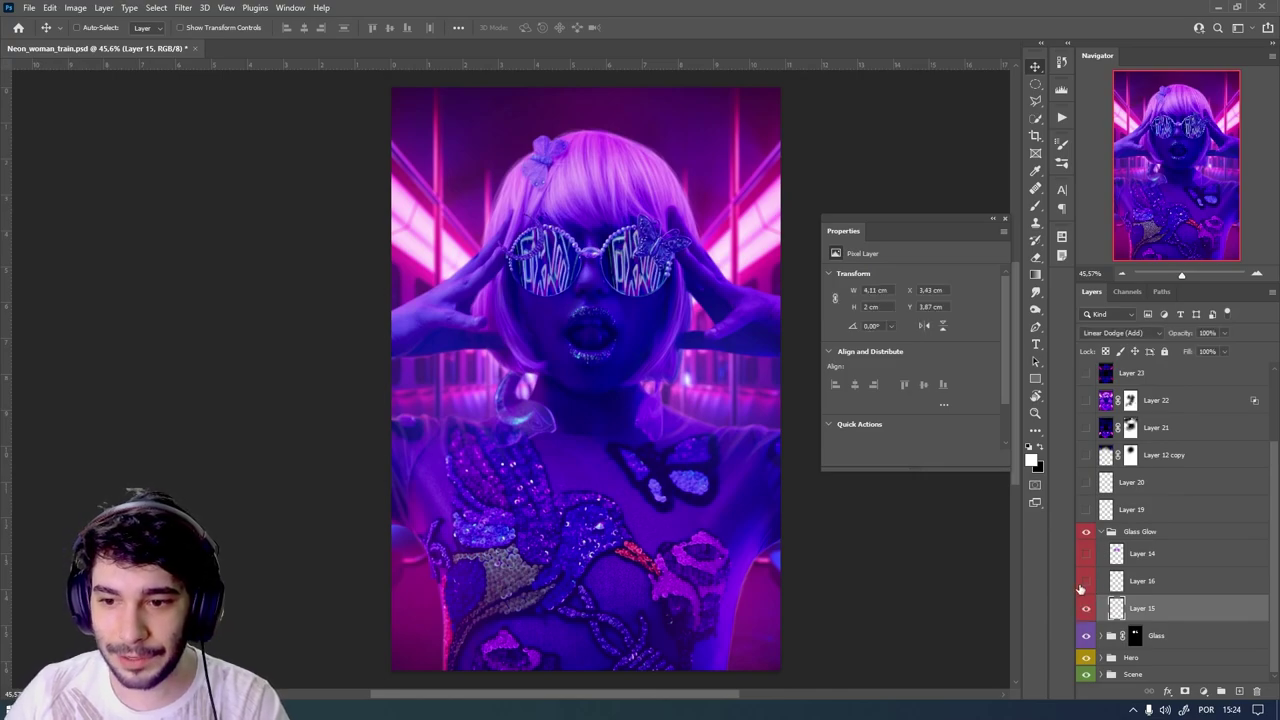
{"action": "left_click", "coordinate": [1085, 610]}
{"action": "left_click", "coordinate": [1085, 610]}
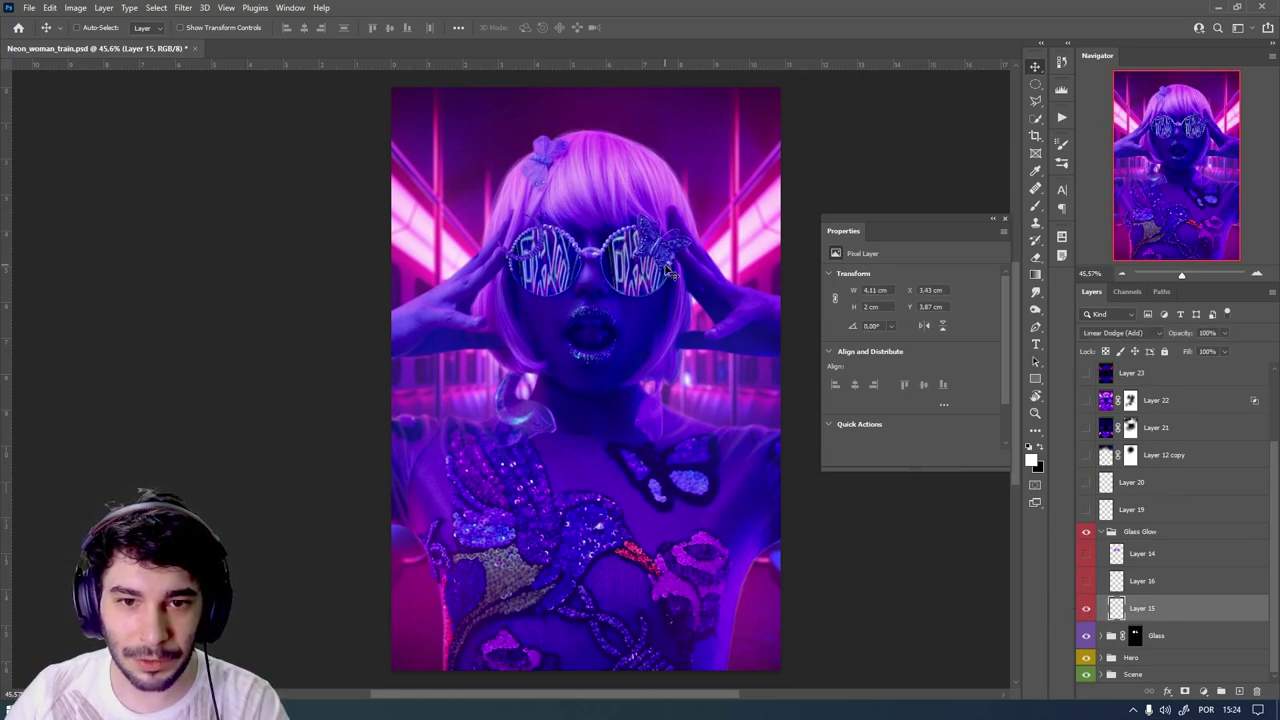
{"action": "scroll", "coordinate": [620, 232], "scroll_direction": "up", "scroll_amount": 5}
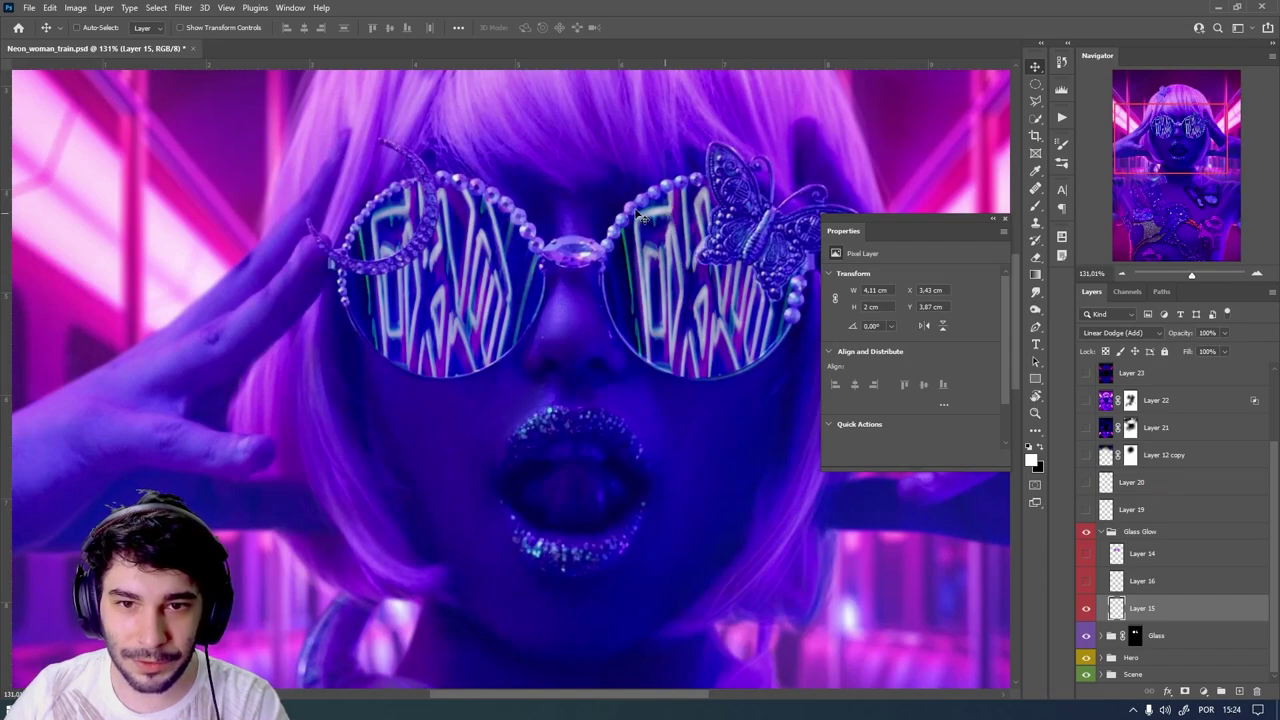
{"action": "left_click", "coordinate": [1087, 609]}
{"action": "left_click", "coordinate": [1087, 609]}
{"action": "left_click", "coordinate": [1087, 609]}
{"action": "left_click", "coordinate": [1087, 609]}
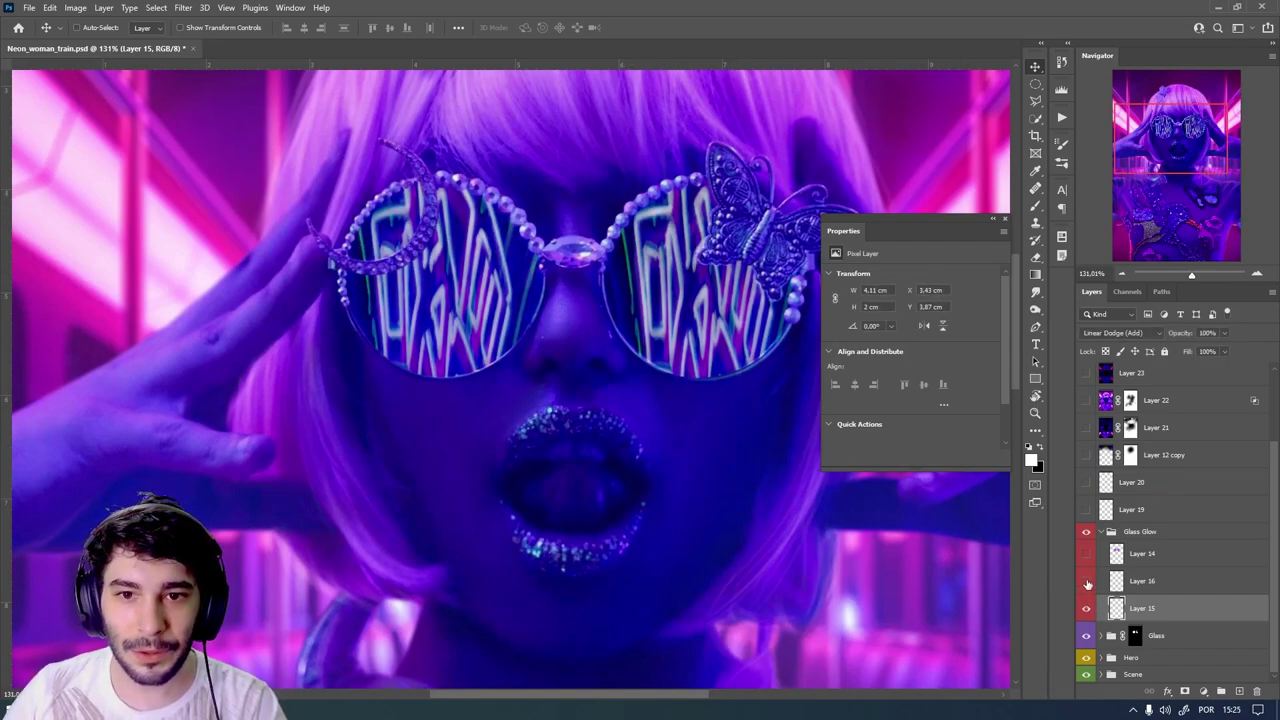
- Turn on Layer 16 and Layer 14 glows, then collapse the Glass Glow group
{"action": "left_click", "coordinate": [1087, 581]}
{"action": "left_click", "coordinate": [1087, 581]}
{"action": "left_click", "coordinate": [1087, 581]}
{"action": "left_click", "coordinate": [1087, 581]}
{"action": "left_click", "coordinate": [1087, 581]}
{"action": "scroll", "coordinate": [475, 323], "scroll_direction": "down", "scroll_amount": 5}
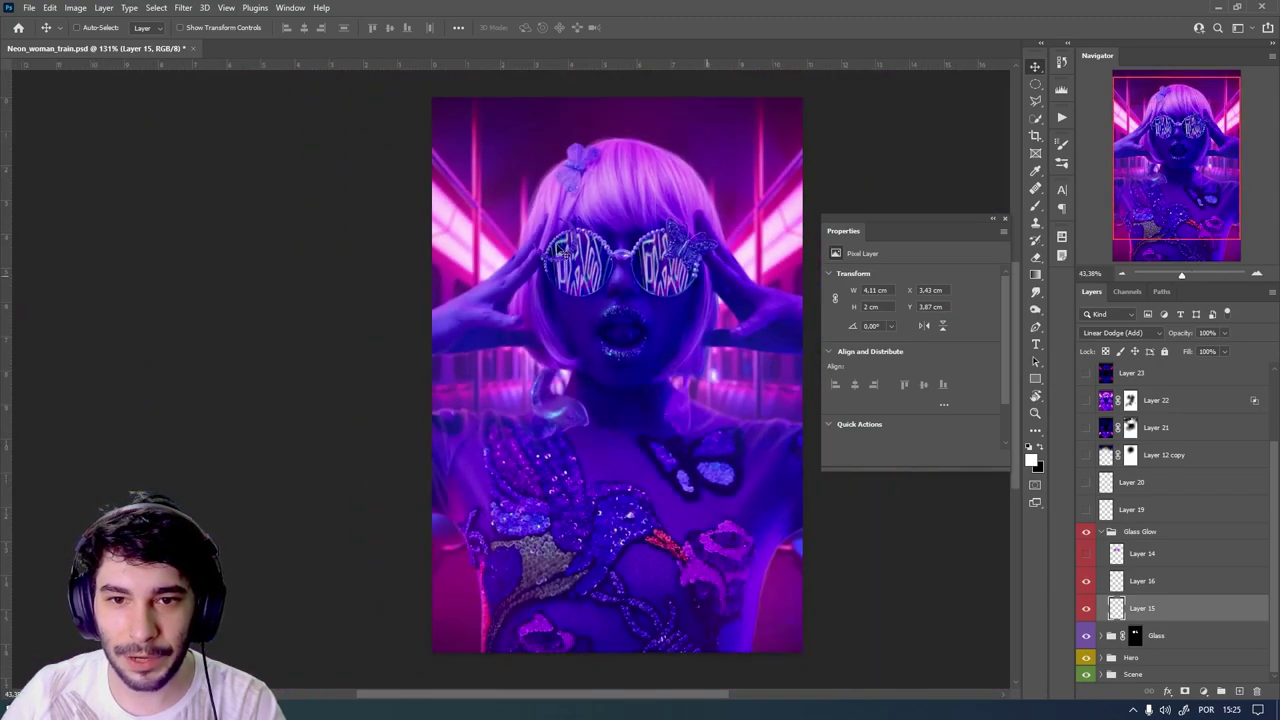
{"action": "left_click", "coordinate": [1168, 565]}
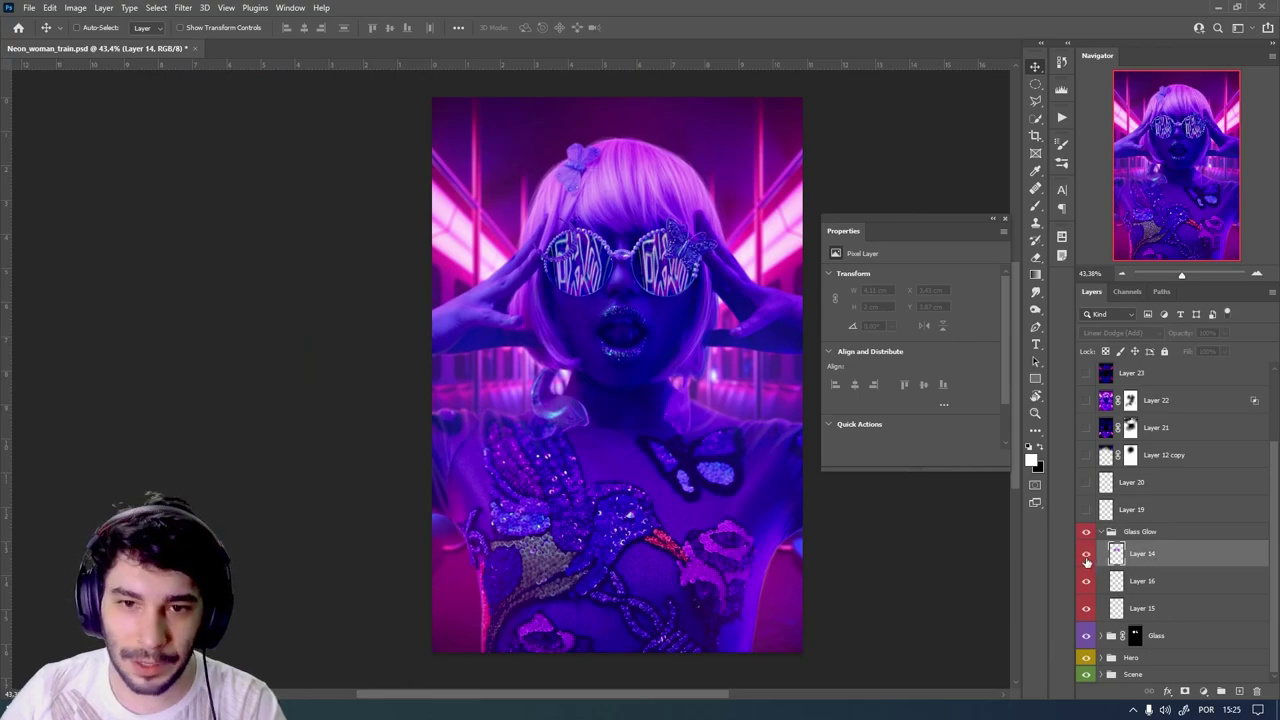
{"action": "left_click", "coordinate": [1087, 560]}
{"action": "left_click", "coordinate": [1087, 562]}
{"action": "left_click", "coordinate": [1087, 562]}
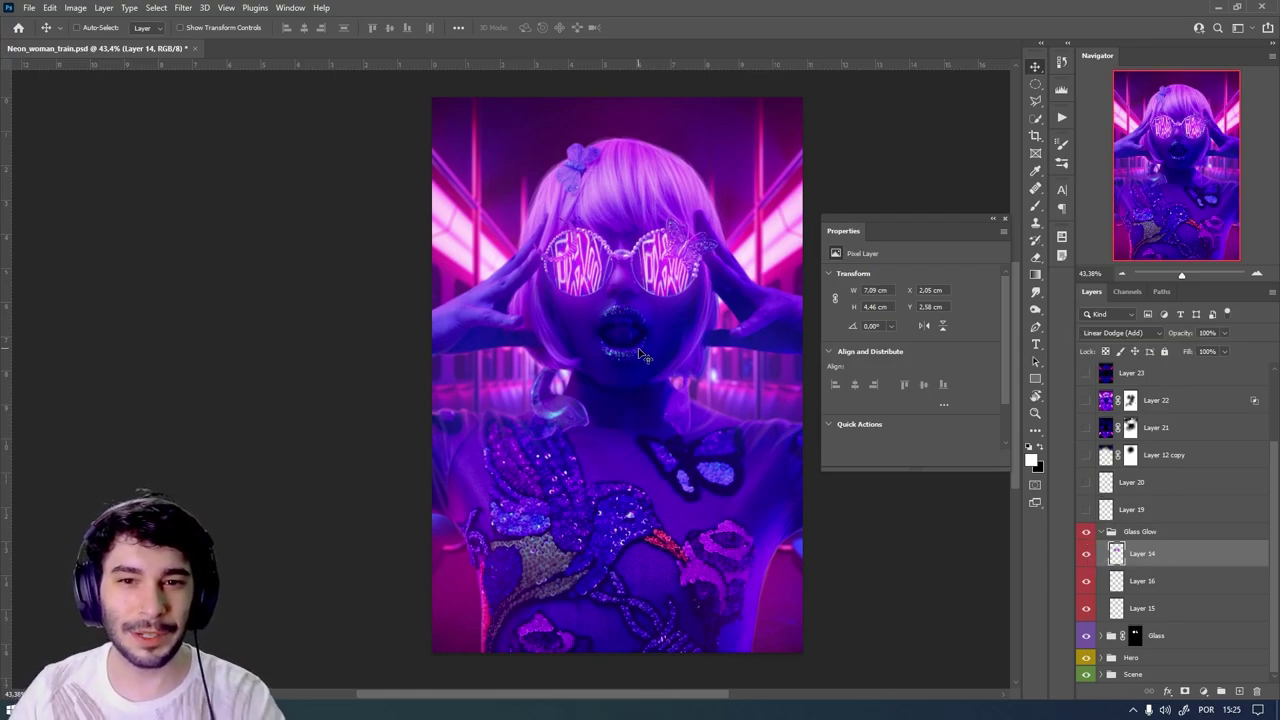
{"action": "left_click", "coordinate": [1108, 533]}
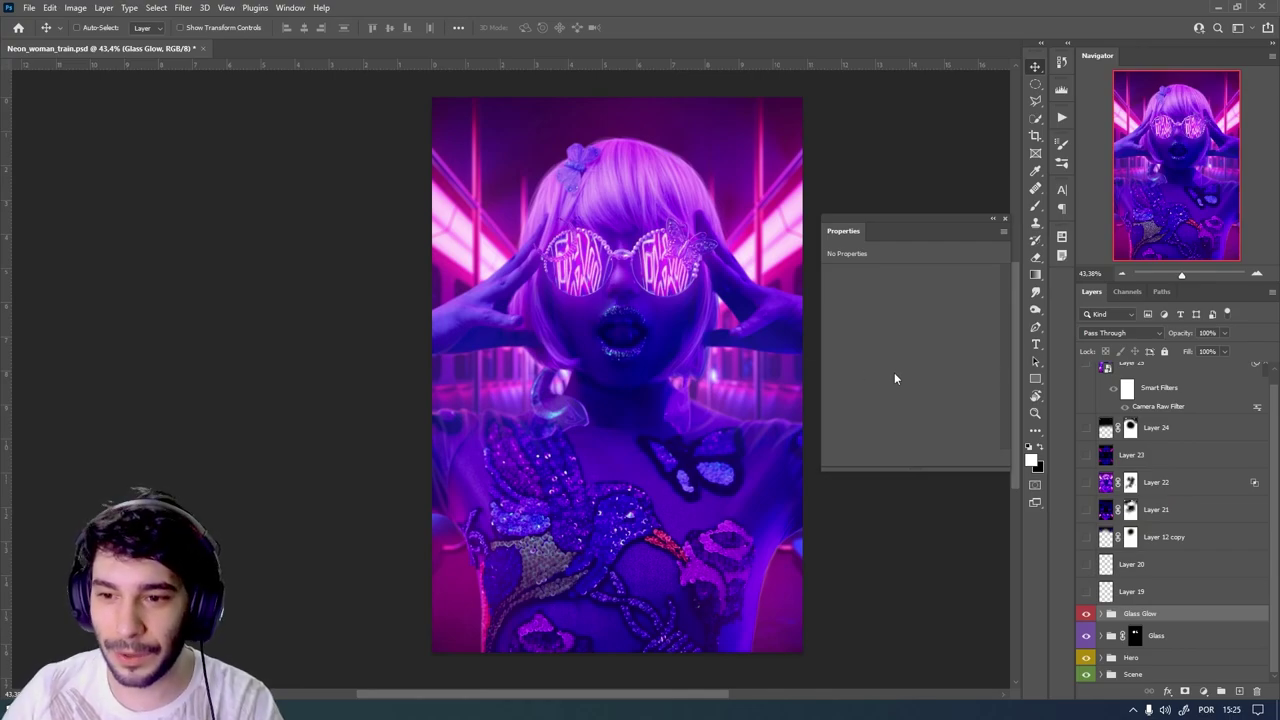
- Turn on Layer 19, zoom in on the glasses, and move the Properties panel upper left
{"action": "left_click", "coordinate": [1136, 596]}
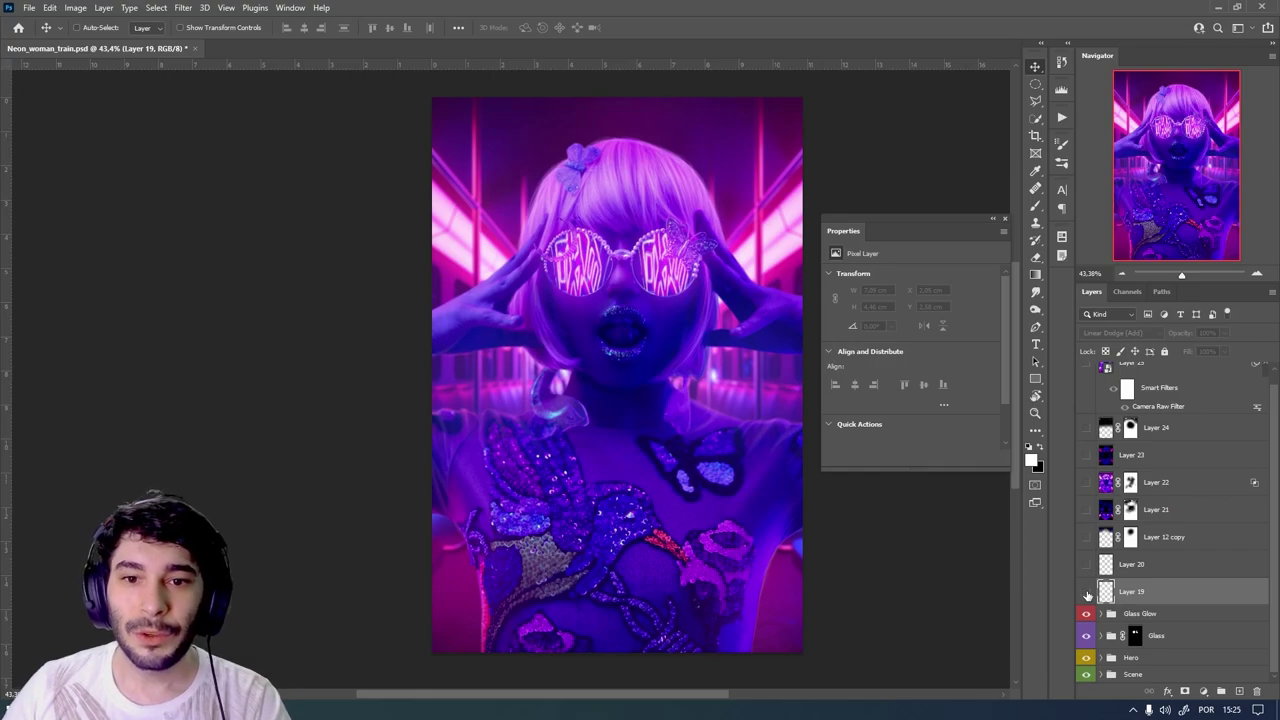
{"action": "left_click", "coordinate": [1088, 596]}
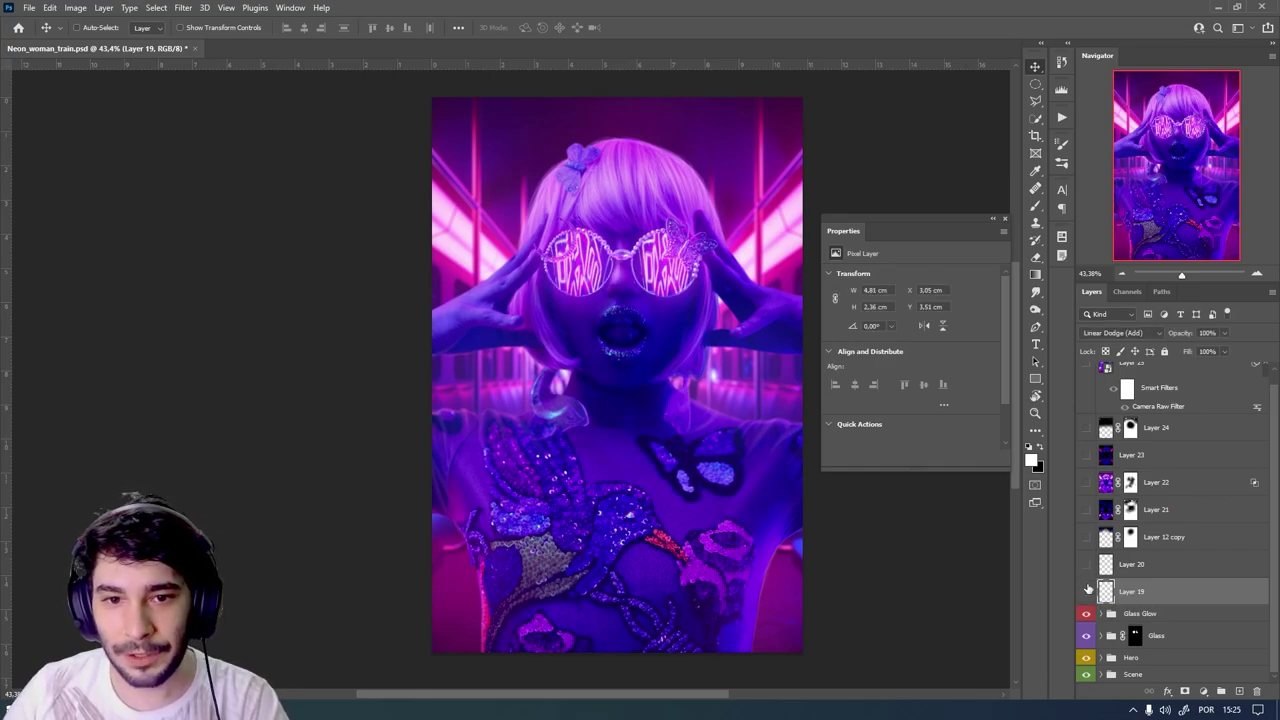
{"action": "left_click_drag", "start_coordinate": [615, 290], "coordinate": [1002, 438]}
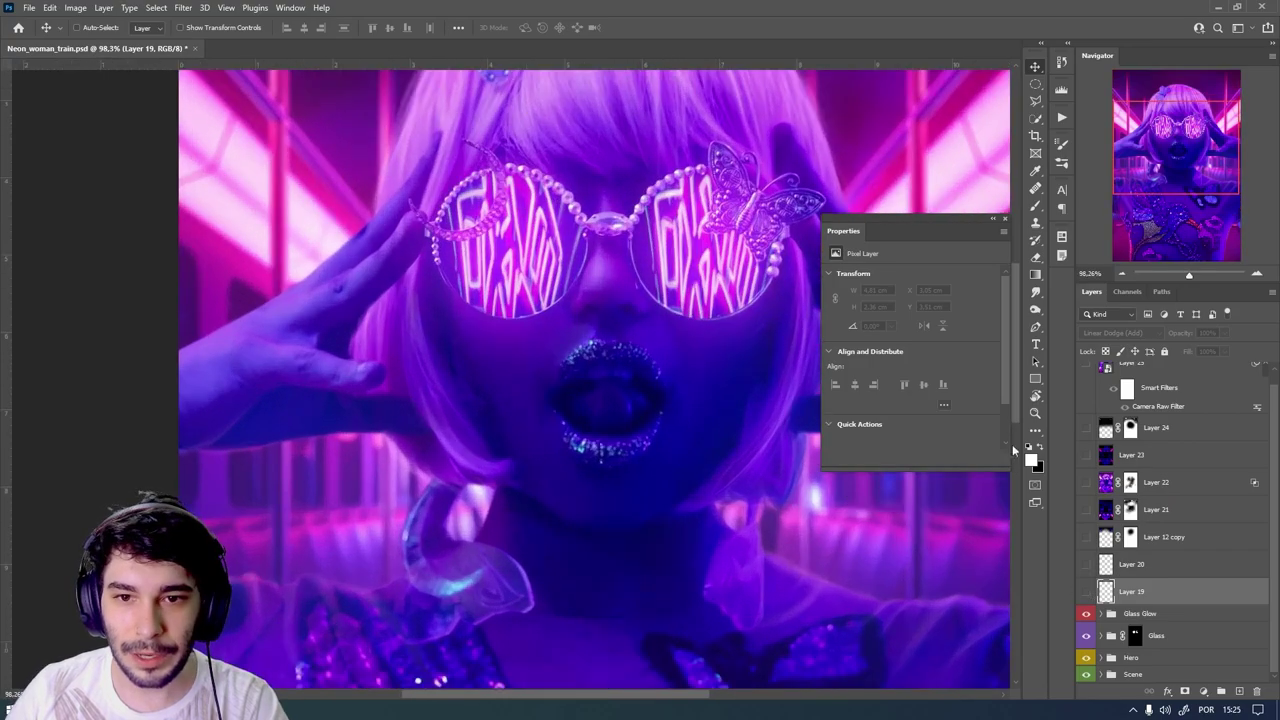
{"action": "mouse_move", "coordinate": [925, 212]}
{"action": "left_mouse_down"}
{"action": "mouse_move", "coordinate": [287, 127]}
{"action": "mouse_move", "coordinate": [250, 91]}
{"action": "left_mouse_up"}
- Flicker Layer 19's glow off and on to compare, leaving it visible
{"action": "left_click", "coordinate": [1086, 592]}
{"action": "left_click", "coordinate": [1086, 592]}
{"action": "left_click", "coordinate": [1086, 592]}
{"action": "left_click", "coordinate": [1086, 592]}
{"action": "left_click", "coordinate": [1086, 592]}
{"action": "scroll", "coordinate": [625, 178], "scroll_direction": "up", "scroll_amount": 3}
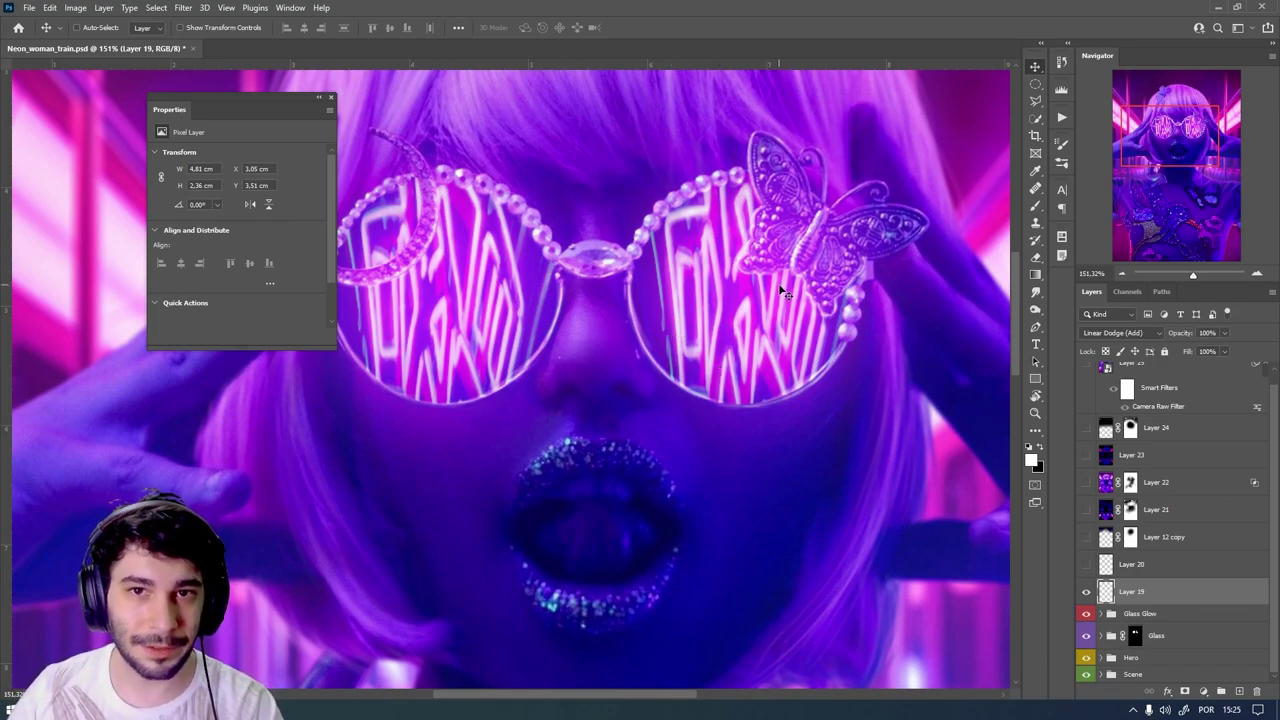
{"action": "left_click", "coordinate": [1086, 592]}
{"action": "left_click", "coordinate": [1086, 592]}
{"action": "scroll", "coordinate": [714, 345], "scroll_direction": "down", "scroll_amount": 3}
{"action": "scroll", "coordinate": [714, 345], "scroll_direction": "down", "scroll_amount": 2}
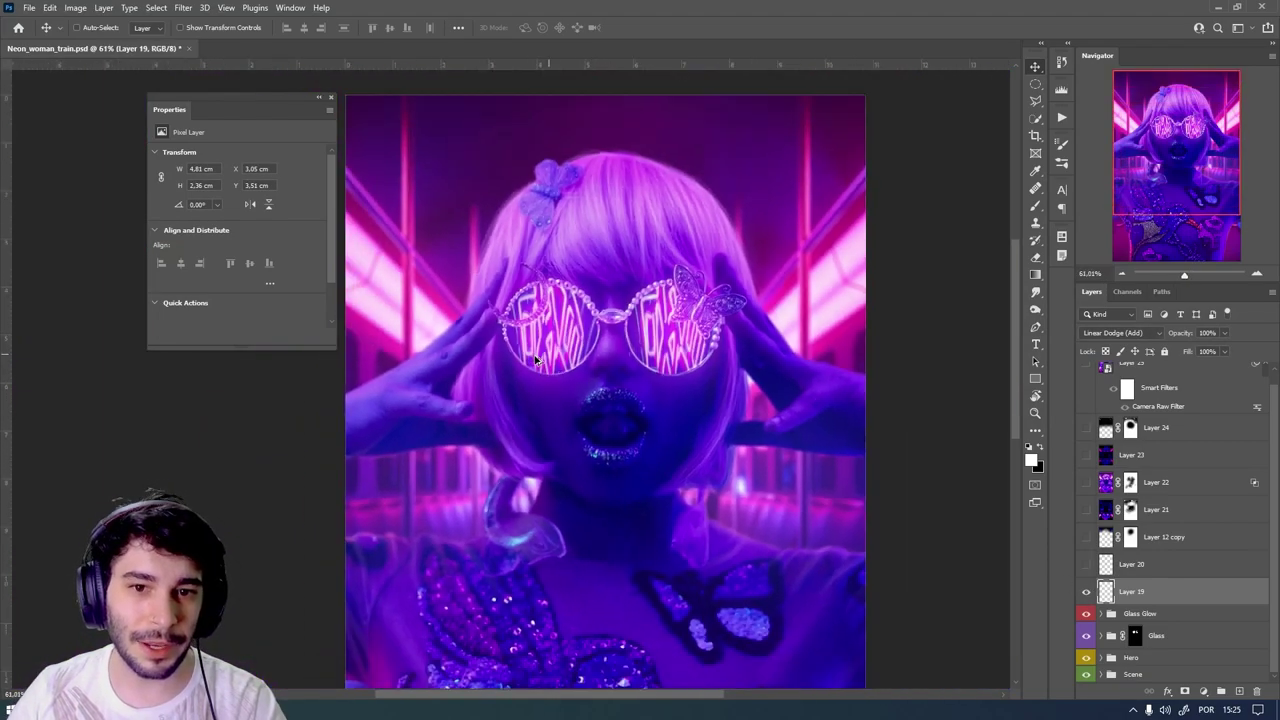
{"action": "scroll", "coordinate": [620, 385], "scroll_direction": "up", "scroll_amount": 1}
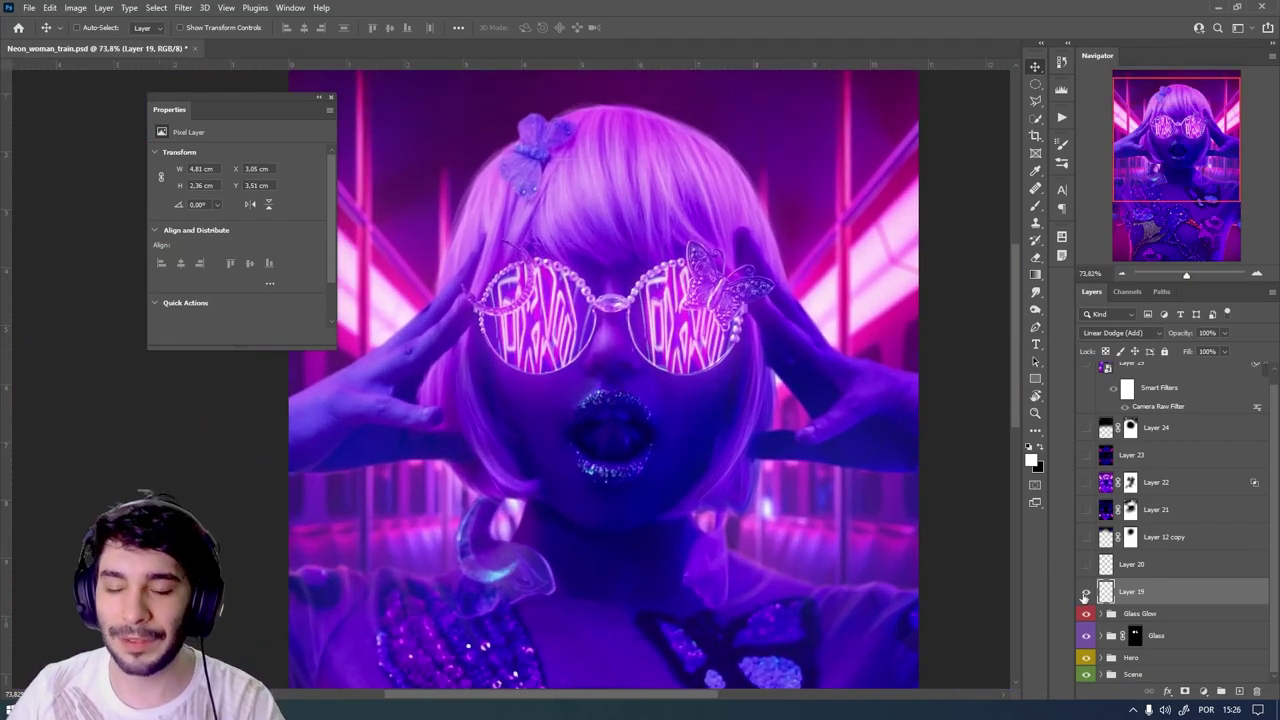
- Turn on Layer 20, comparing the bridge glow with and without it
{"action": "left_click", "coordinate": [1087, 565]}
{"action": "left_click", "coordinate": [1087, 565]}
{"action": "left_click", "coordinate": [1087, 566]}
{"action": "left_click", "coordinate": [1087, 566]}
{"action": "left_click", "coordinate": [1087, 566]}
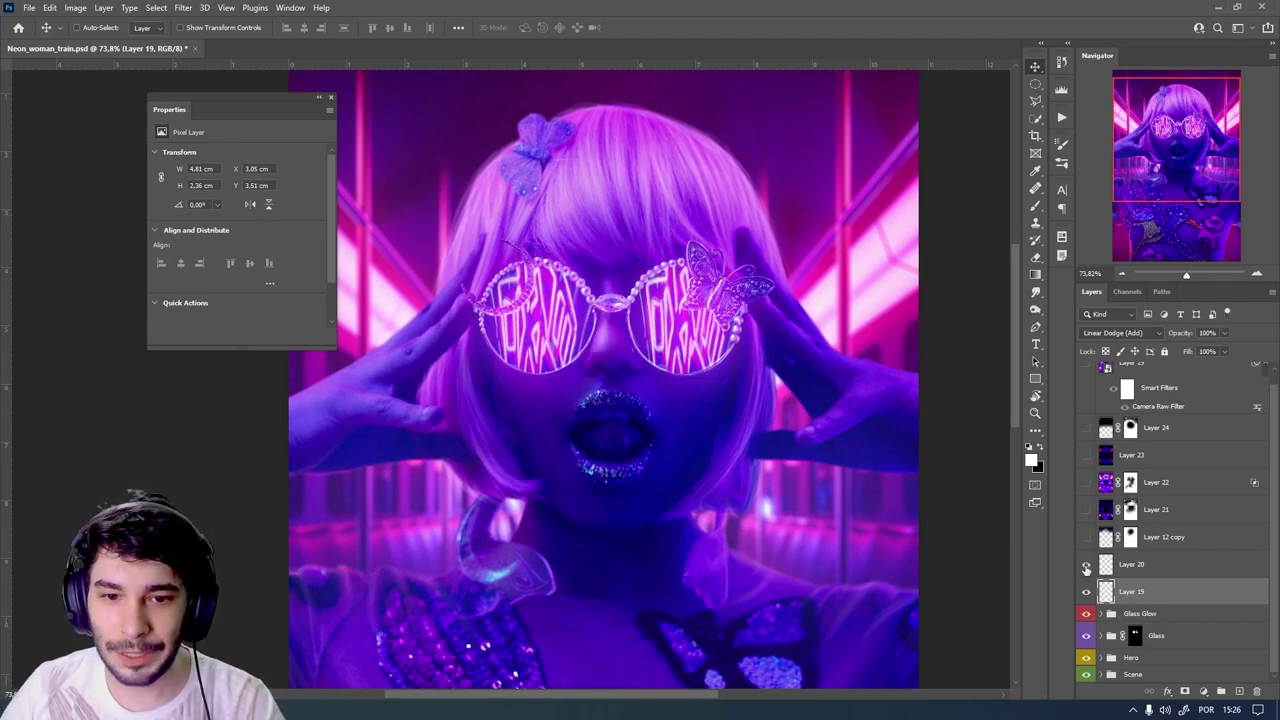
{"action": "left_click", "coordinate": [1087, 566]}
{"action": "left_click", "coordinate": [1087, 566]}
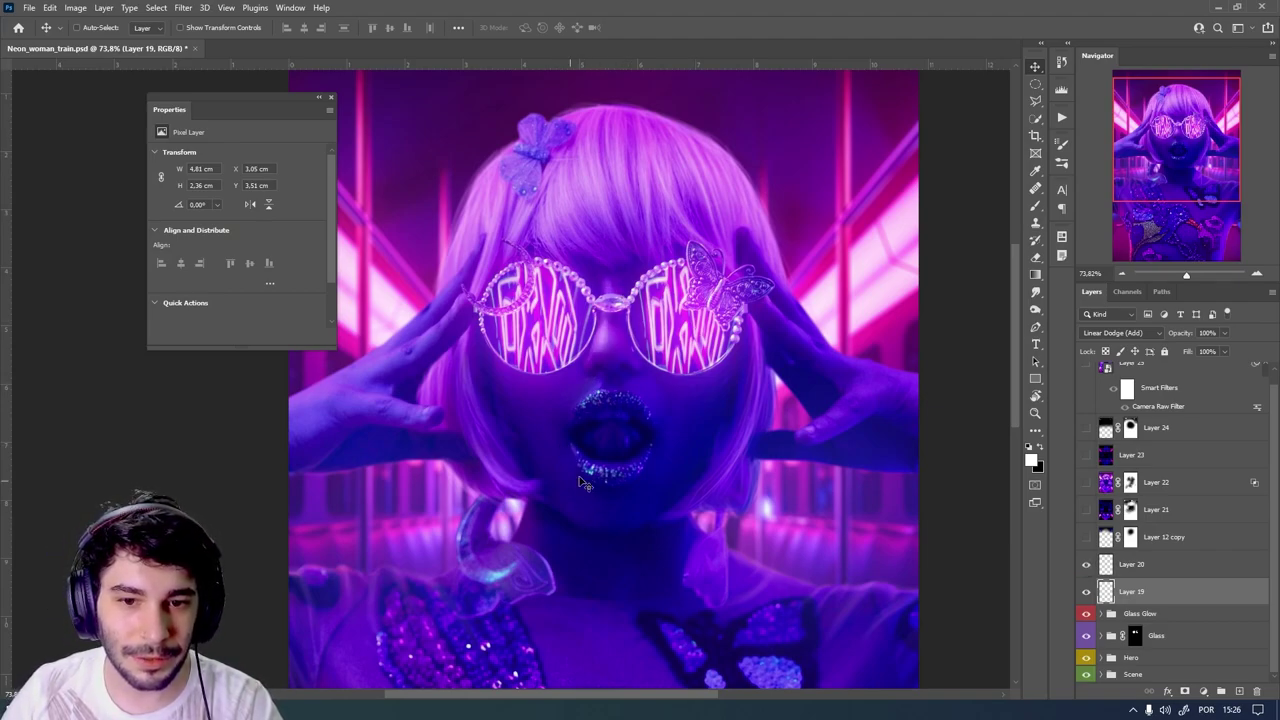
{"action": "scroll", "coordinate": [606, 480], "scroll_direction": "up", "scroll_amount": 5}
{"action": "left_click", "coordinate": [1087, 566]}
{"action": "left_click", "coordinate": [1087, 566]}
{"action": "scroll", "coordinate": [694, 380], "scroll_direction": "down", "scroll_amount": 3}
{"action": "scroll", "coordinate": [692, 347], "scroll_direction": "down", "scroll_amount": 3}
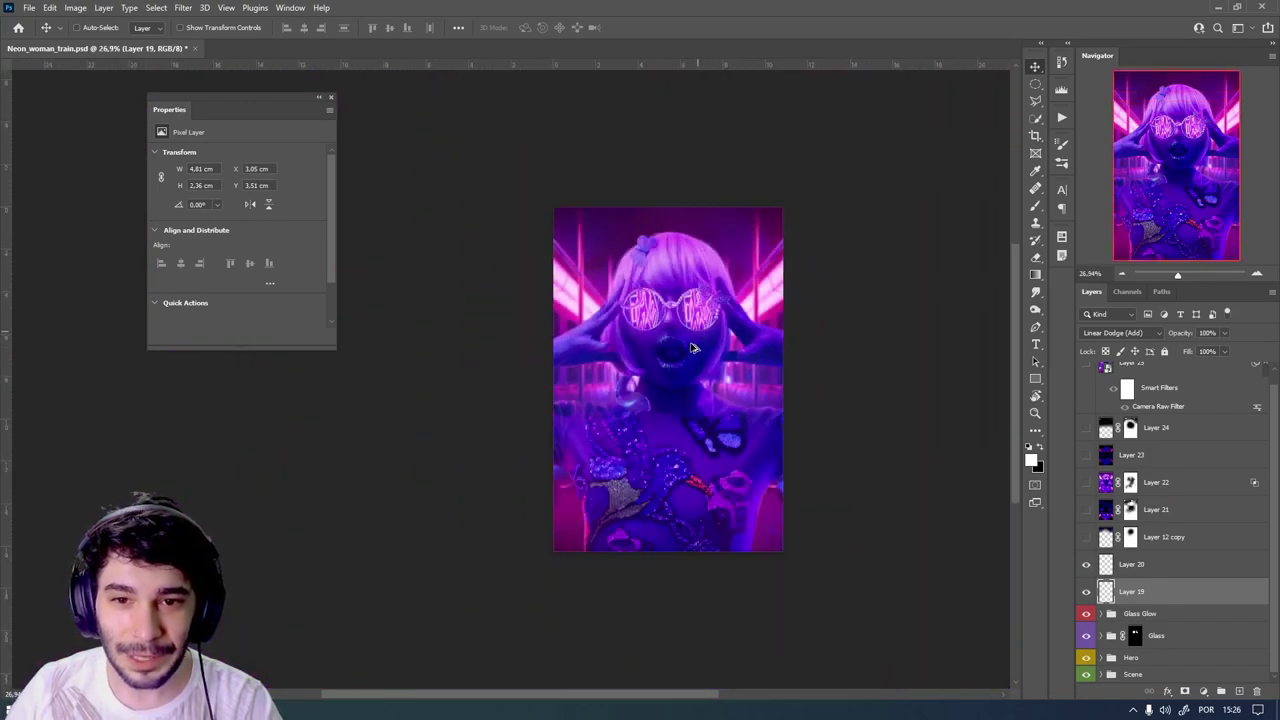
{"action": "scroll", "coordinate": [709, 375], "scroll_direction": "up", "scroll_amount": 2}
{"action": "left_click", "coordinate": [1188, 537]}
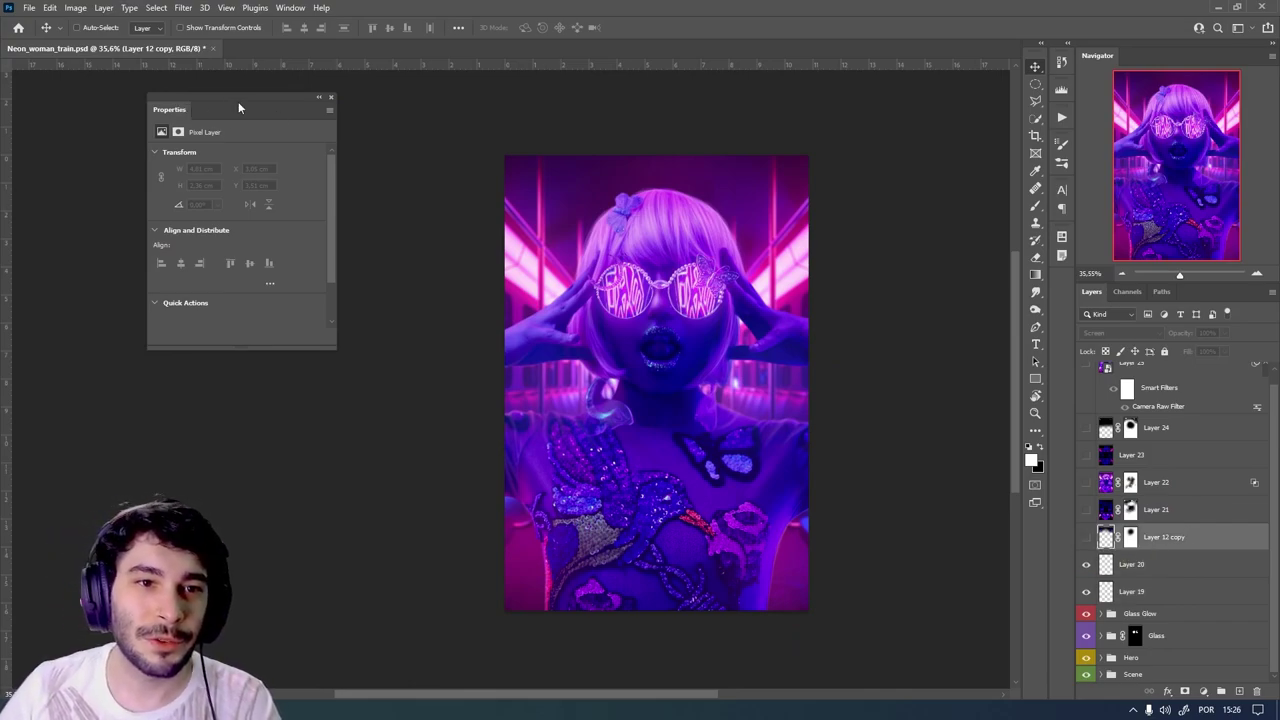
- Move the Properties panel beside the canvas and turn on Layer 12 copy's pink lights
{"action": "mouse_move", "coordinate": [238, 102]}
{"action": "left_mouse_down"}
{"action": "mouse_move", "coordinate": [919, 103]}
{"action": "mouse_move", "coordinate": [906, 110]}
{"action": "left_mouse_up"}
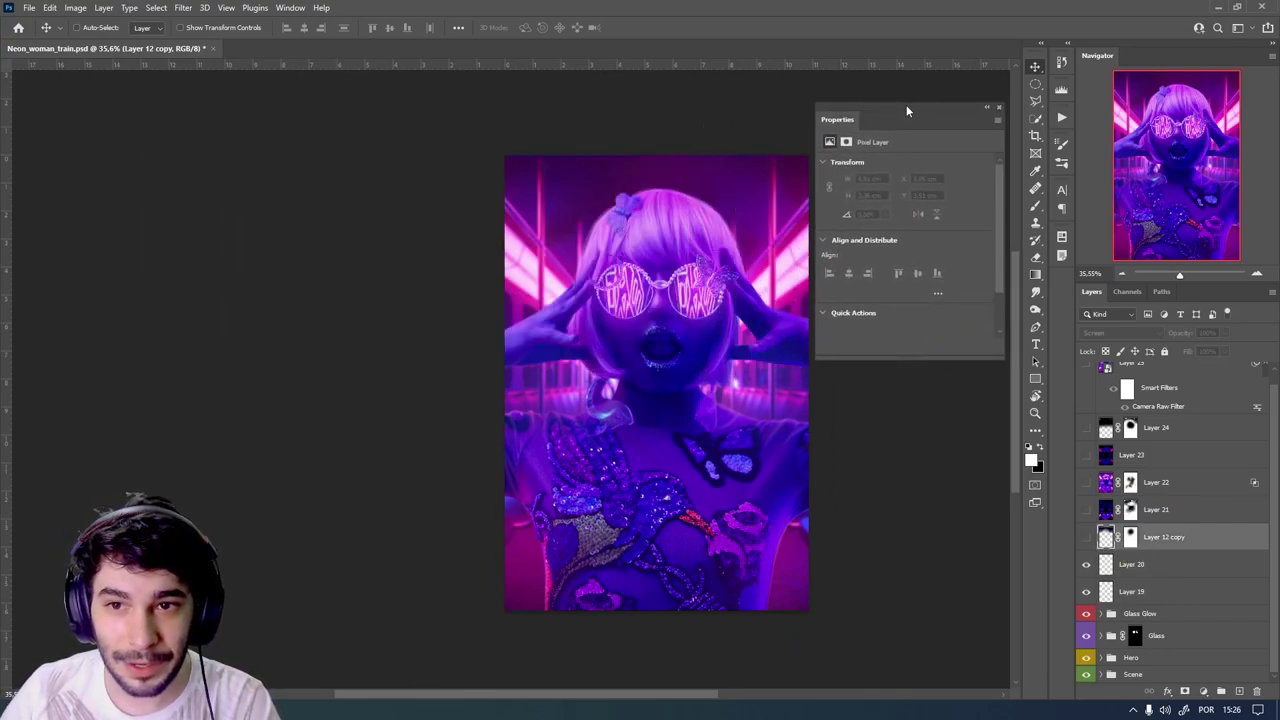
{"action": "scroll", "coordinate": [908, 418], "scroll_direction": "up", "scroll_amount": 2}
{"action": "left_click", "coordinate": [1088, 538]}
{"action": "left_click", "coordinate": [1088, 538]}
{"action": "left_click", "coordinate": [1088, 538]}
{"action": "left_click", "coordinate": [1088, 538]}
{"action": "left_click", "coordinate": [1088, 538]}
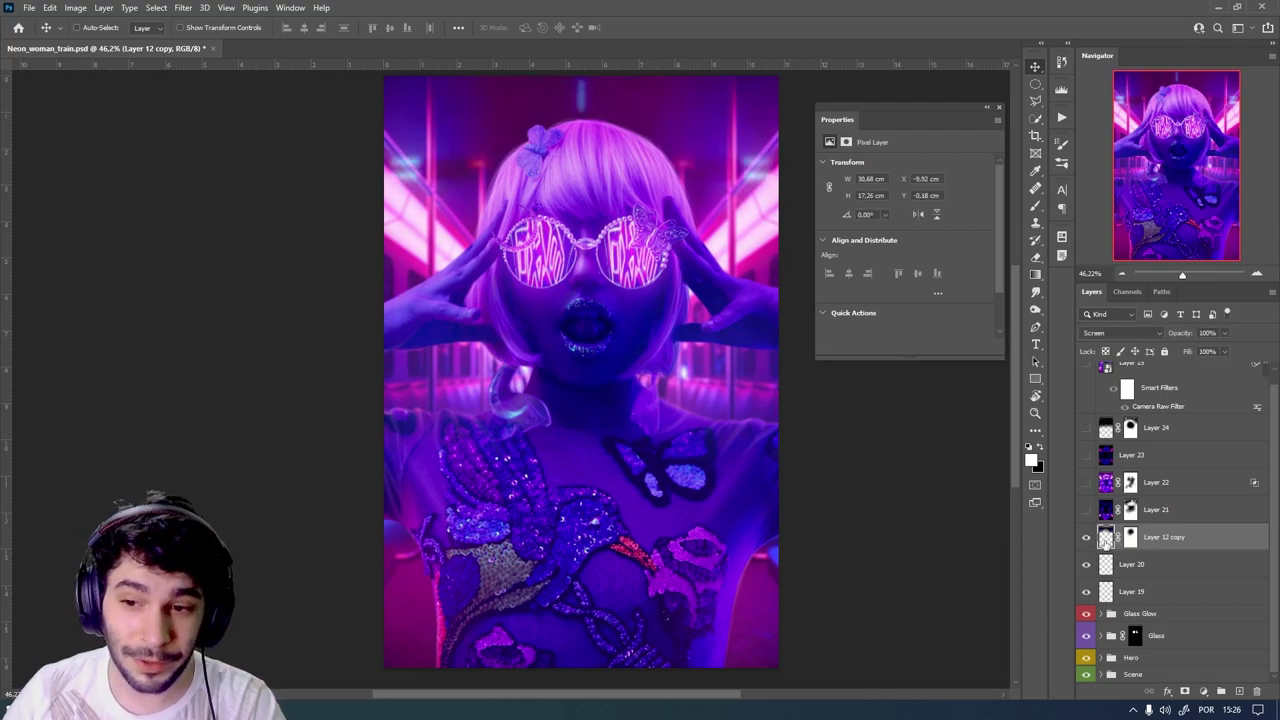
- Inspect Layer 12 copy's mask, test Normal blending, then set it back to Screen
{"action": "left_click", "coordinate": [1130, 537]}
{"action": "left_click", "coordinate": [1105, 537]}
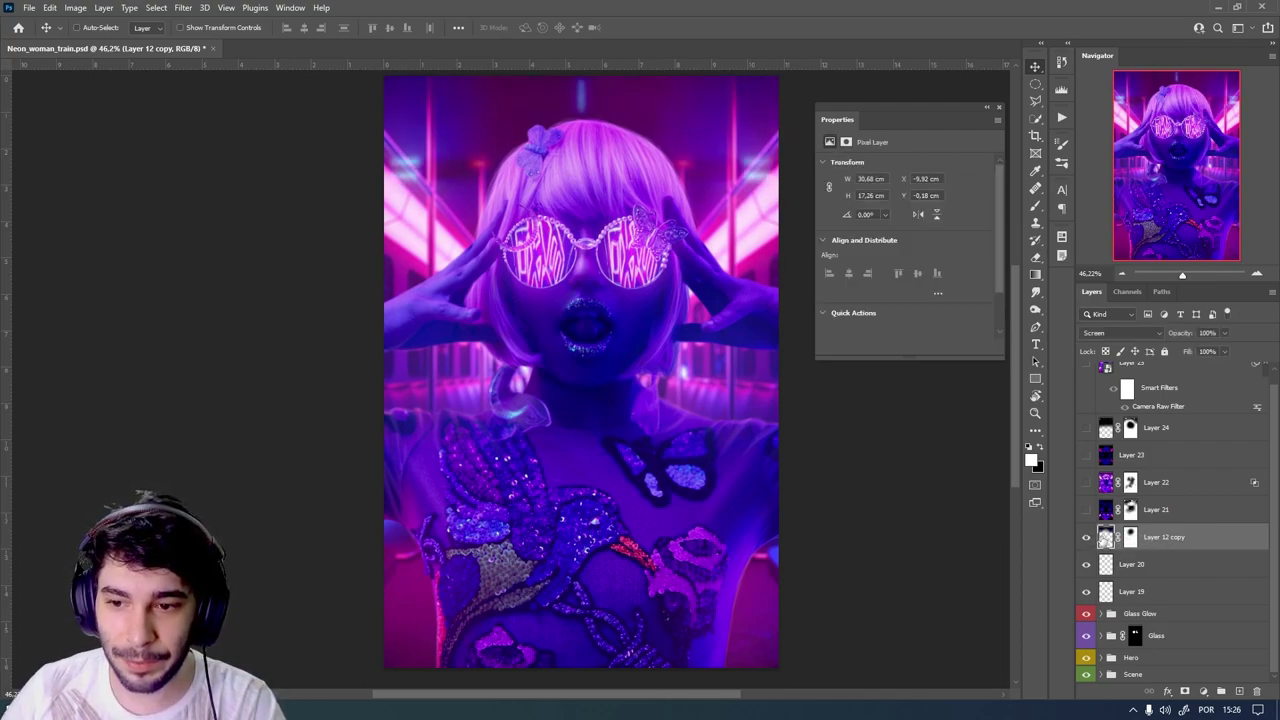
{"action": "left_click", "coordinate": [1093, 335]}
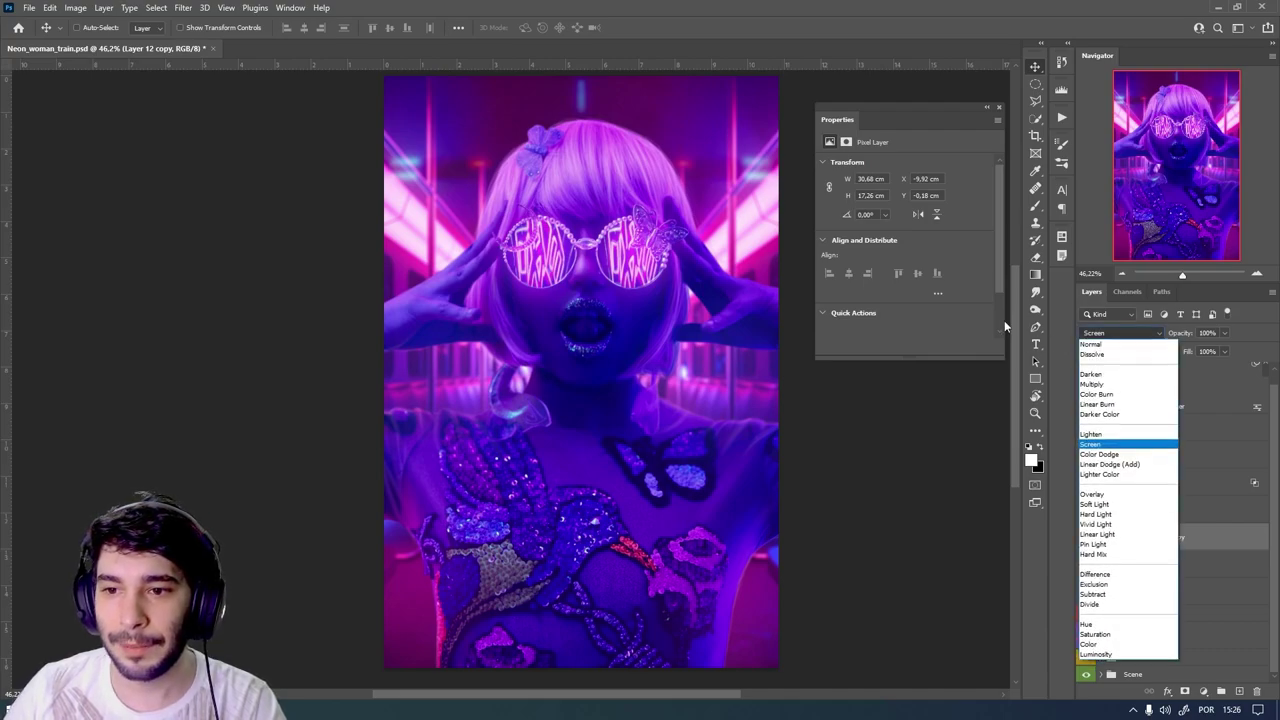
{"action": "left_click", "coordinate": [1090, 344]}
{"action": "left_click_drag", "start_coordinate": [660, 292], "coordinate": [633, 314]}
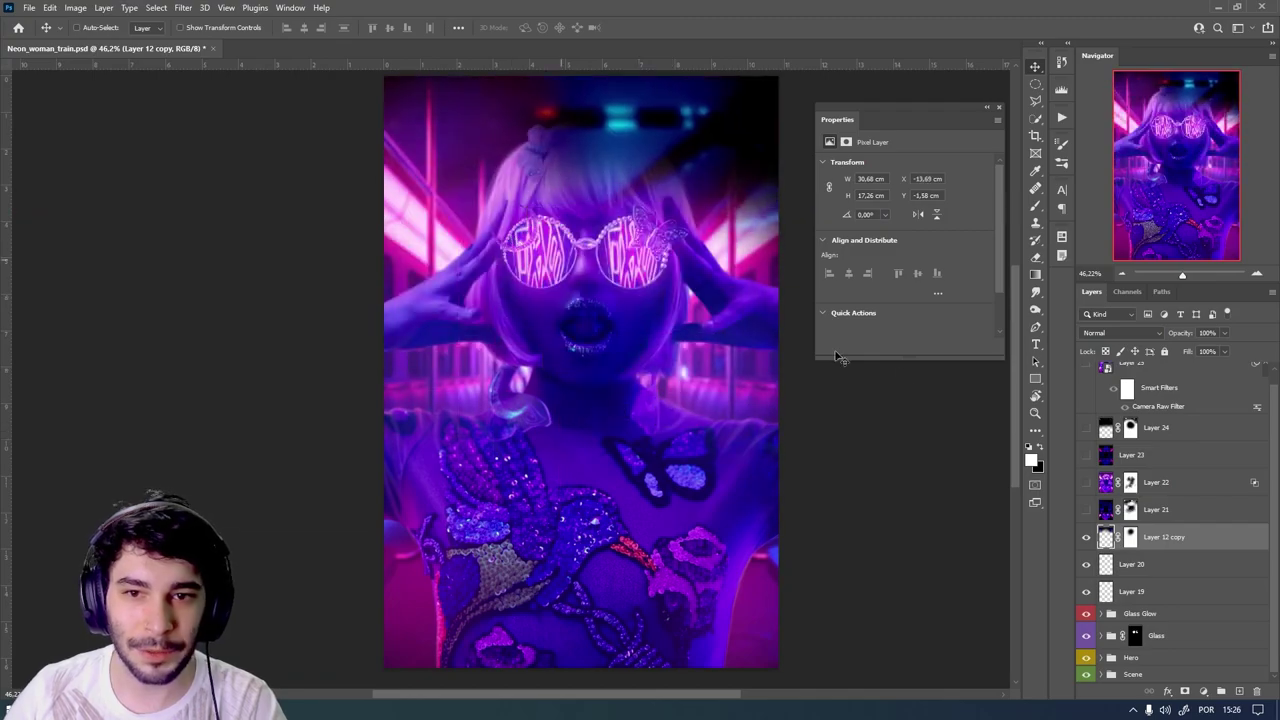
{"action": "left_click_drag", "start_coordinate": [633, 314], "coordinate": [764, 331]}
{"action": "left_click", "coordinate": [1100, 334]}
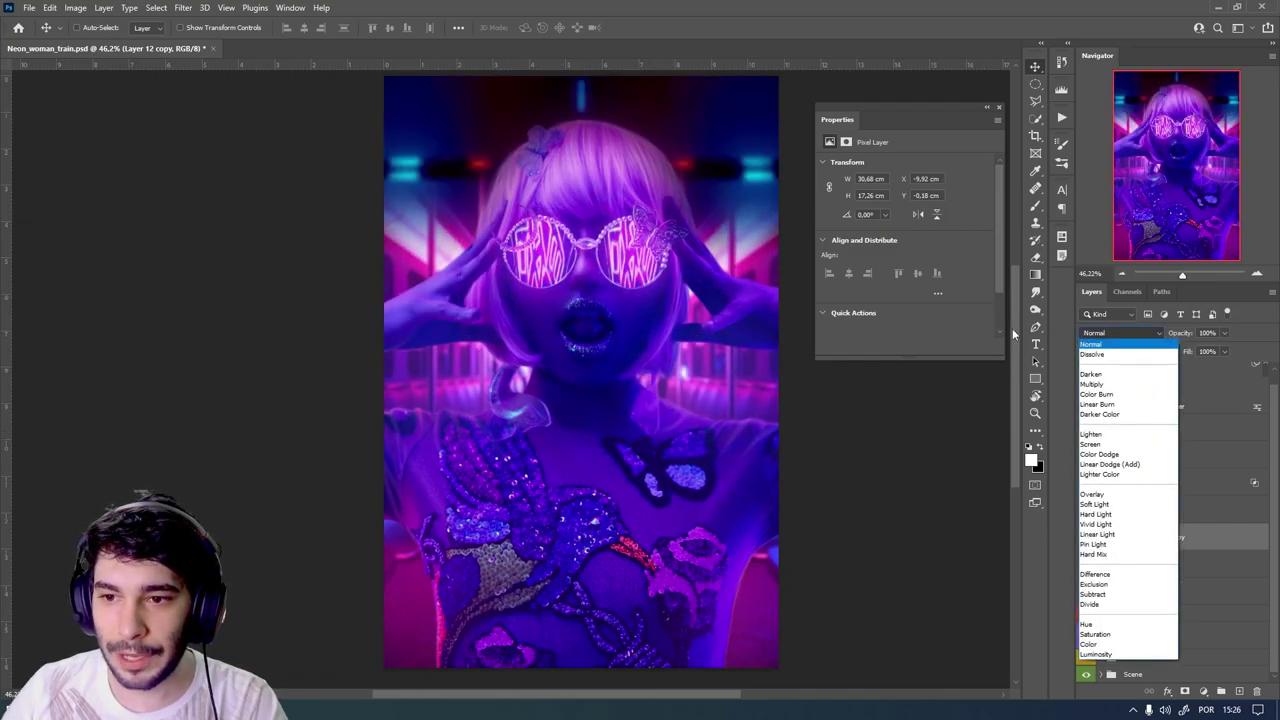
{"action": "left_click", "coordinate": [1090, 444]}
{"action": "scroll", "coordinate": [472, 327], "scroll_direction": "down", "scroll_amount": 1}
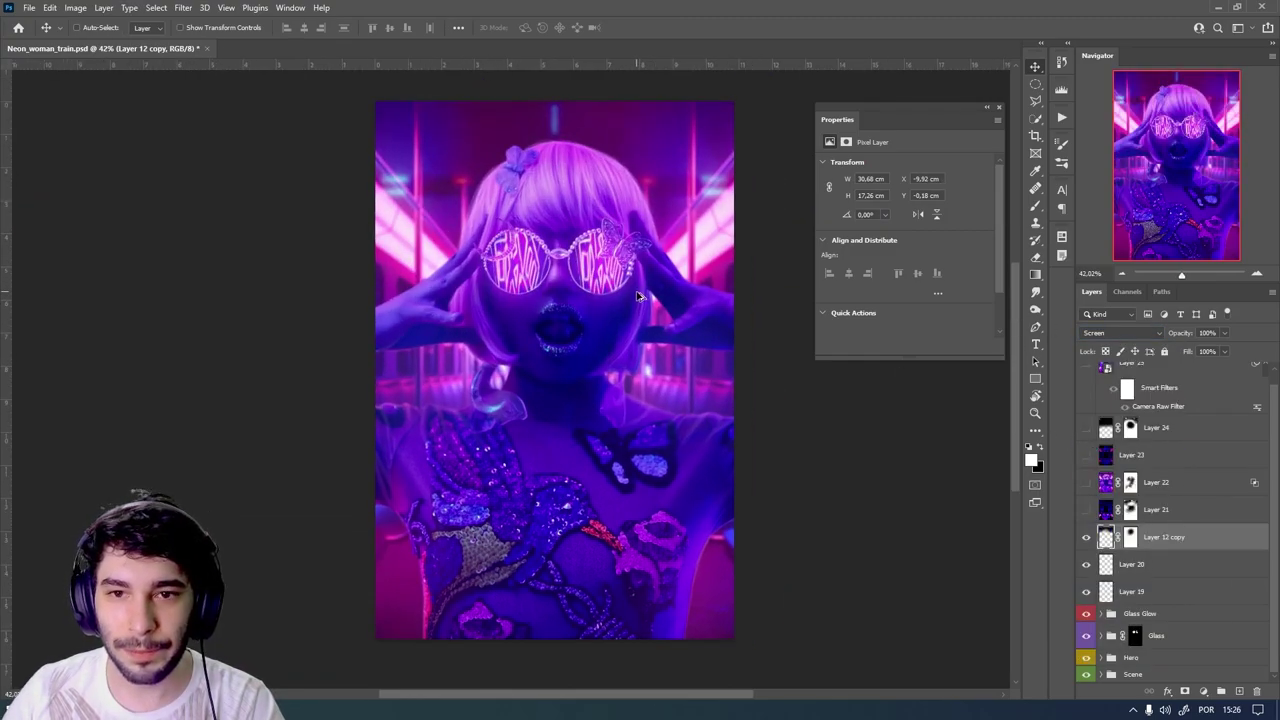
{"action": "scroll", "coordinate": [634, 300], "scroll_direction": "up", "scroll_amount": 1}
- Toggle Layer 12 copy repeatedly to compare the pink glow, leaving it on
{"action": "left_click", "coordinate": [1085, 538]}
{"action": "left_click", "coordinate": [1085, 538]}
{"action": "left_click", "coordinate": [1085, 538]}
{"action": "left_click", "coordinate": [1085, 538]}
{"action": "left_click", "coordinate": [1085, 538]}
{"action": "left_click", "coordinate": [1085, 538]}
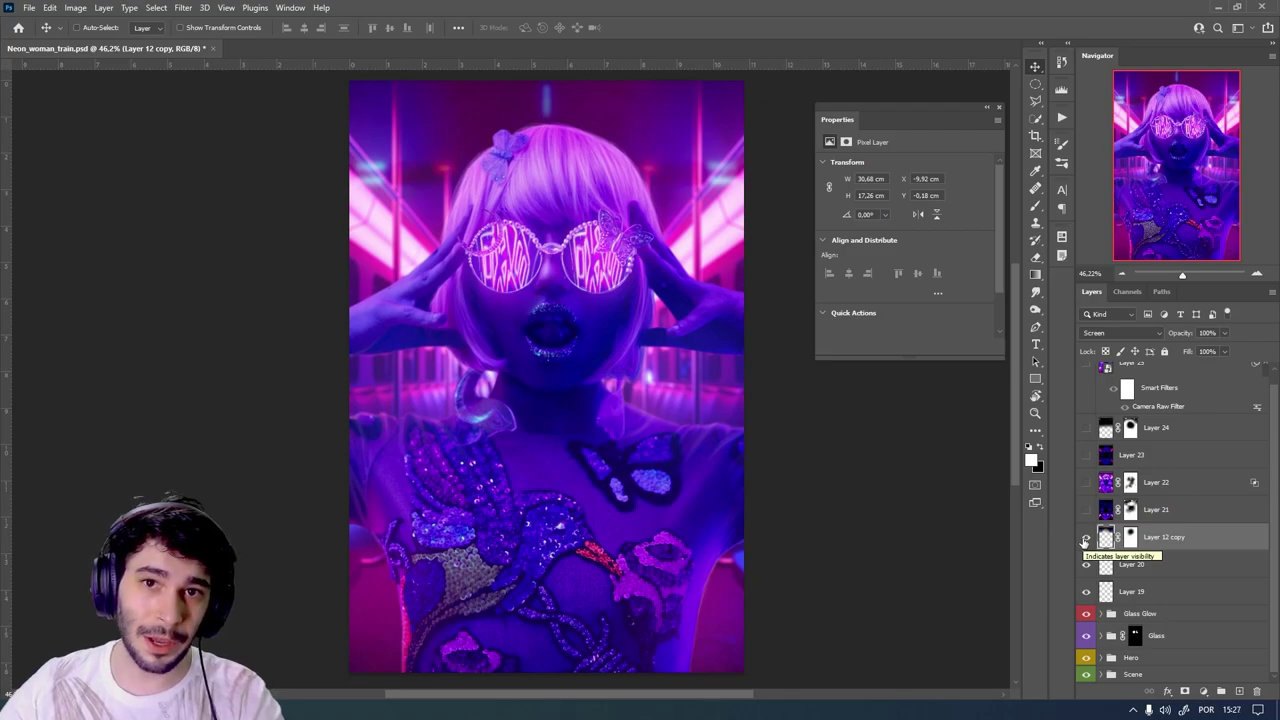
{"action": "left_click", "coordinate": [1085, 540]}
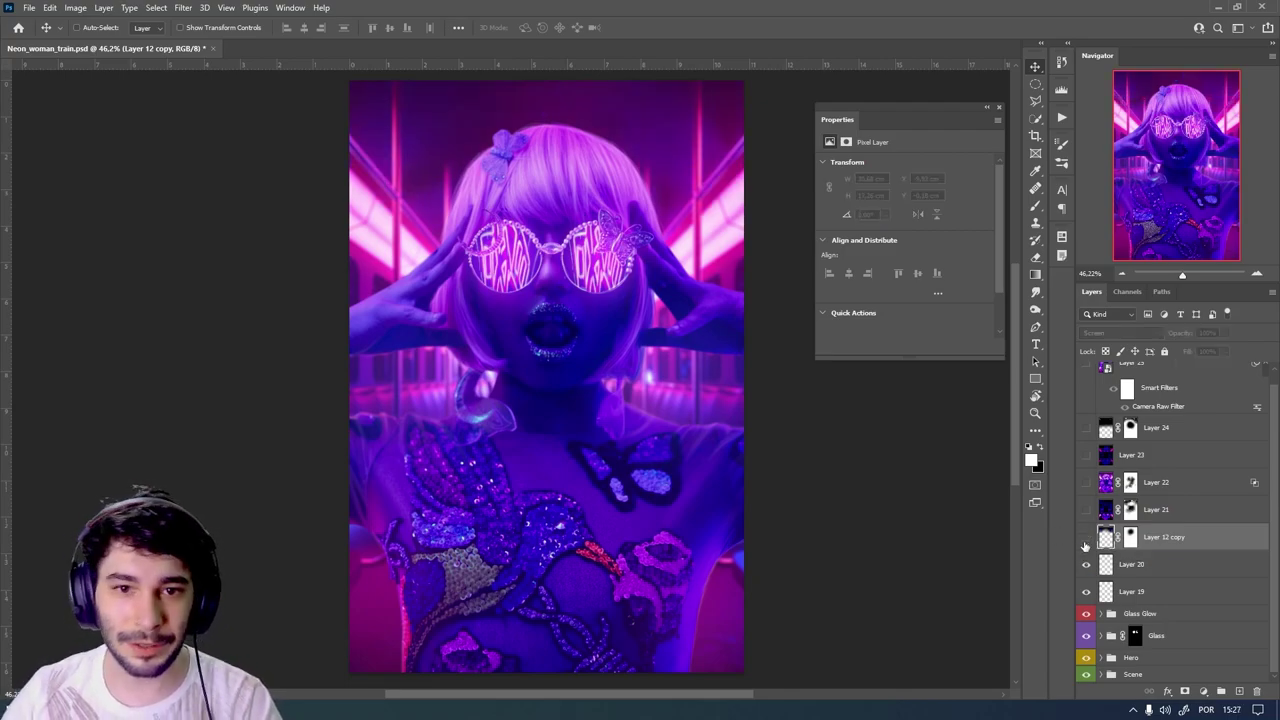
{"action": "left_click", "coordinate": [1085, 538]}
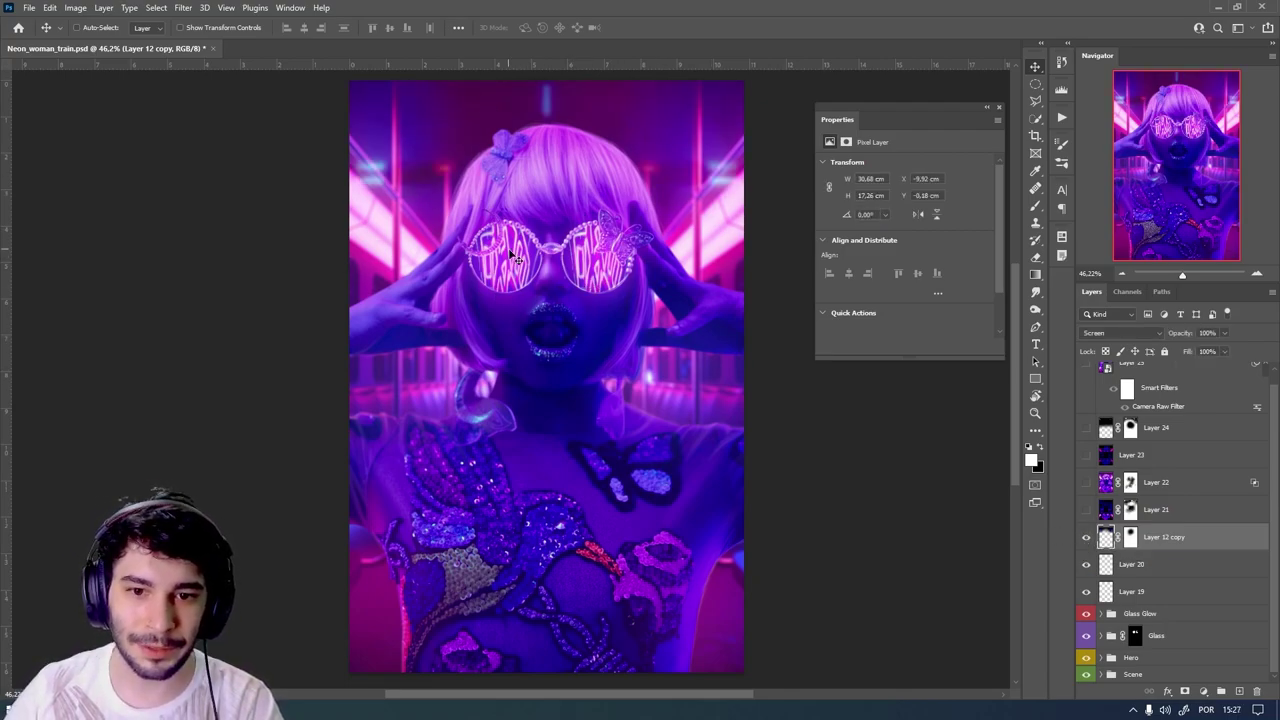
{"action": "left_click", "coordinate": [1086, 538]}
{"action": "left_click", "coordinate": [1086, 538]}
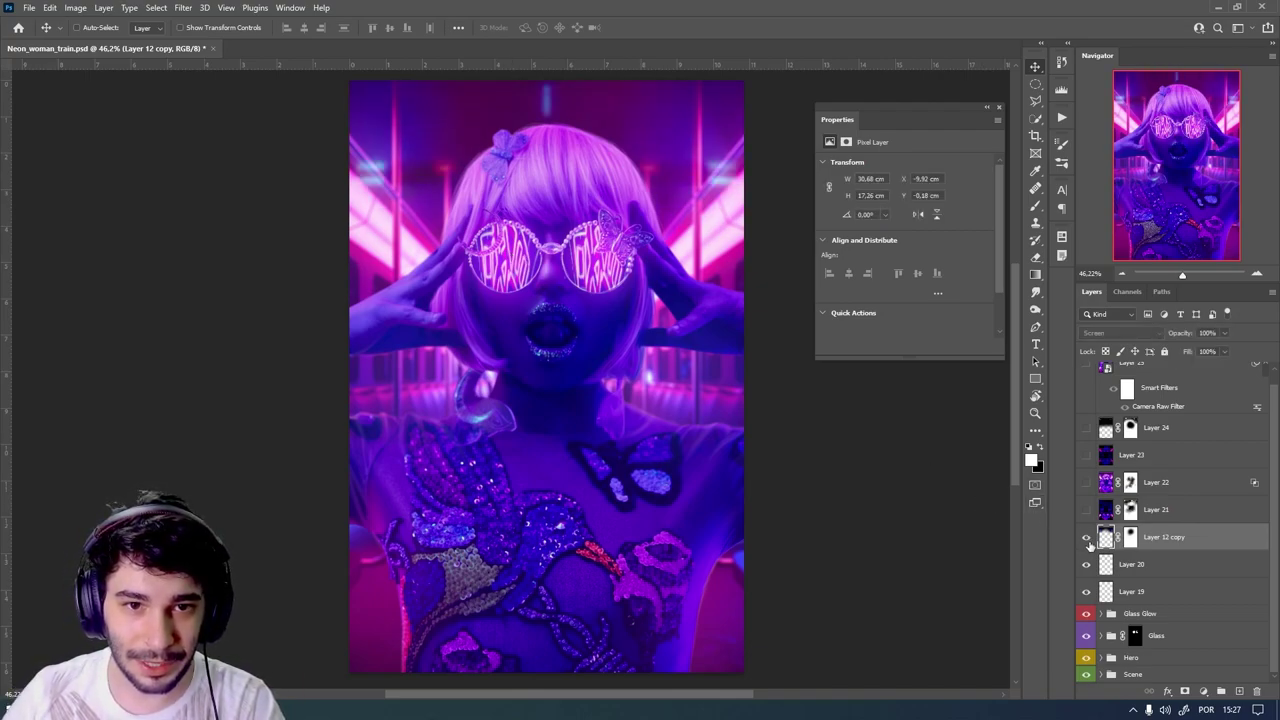
- Preview Layer 21's glowing glasses on the chest, hide it, and reselect Layer 12 copy
{"action": "left_click", "coordinate": [1155, 512]}
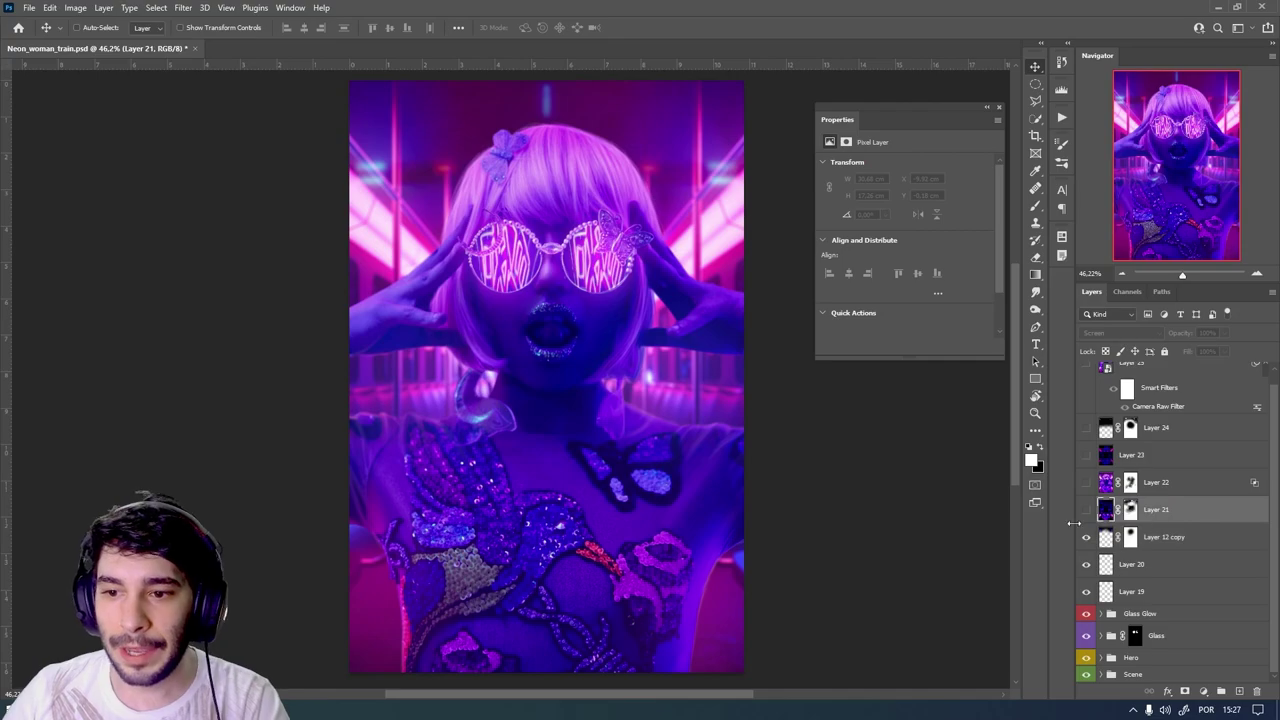
{"action": "left_click", "coordinate": [1087, 510]}
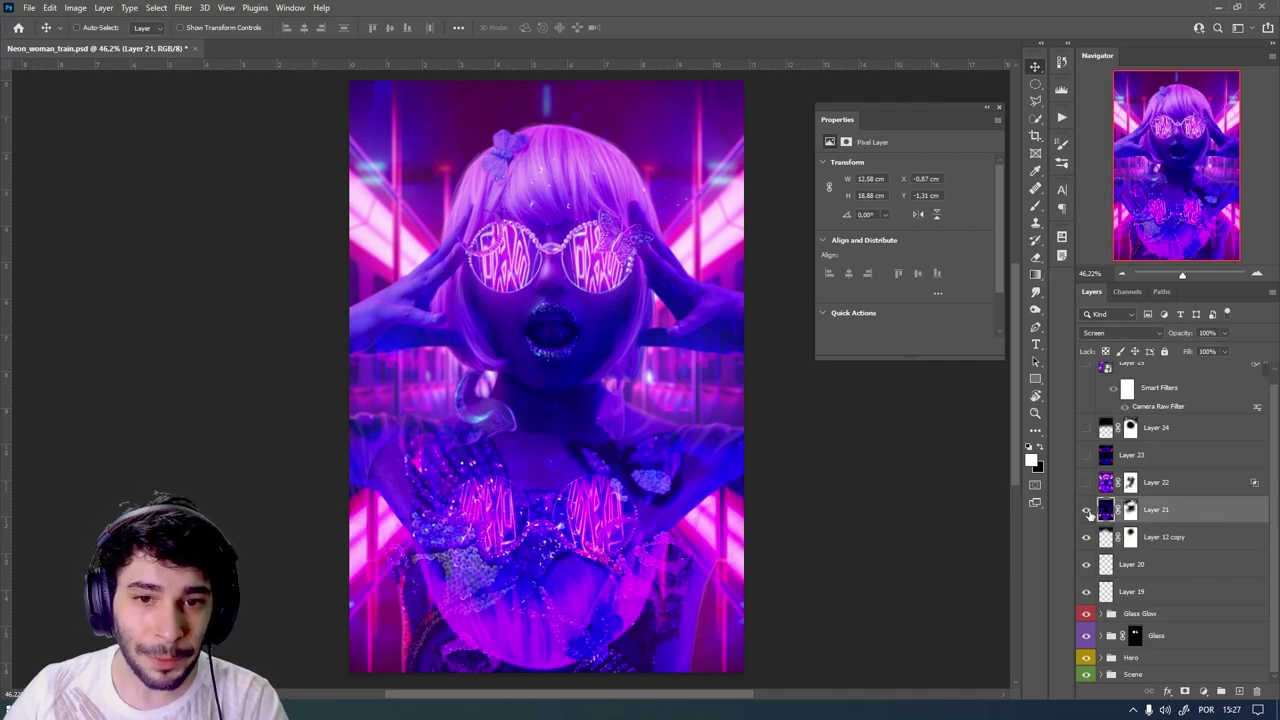
{"action": "left_click", "coordinate": [1087, 510]}
{"action": "left_click", "coordinate": [1160, 537]}
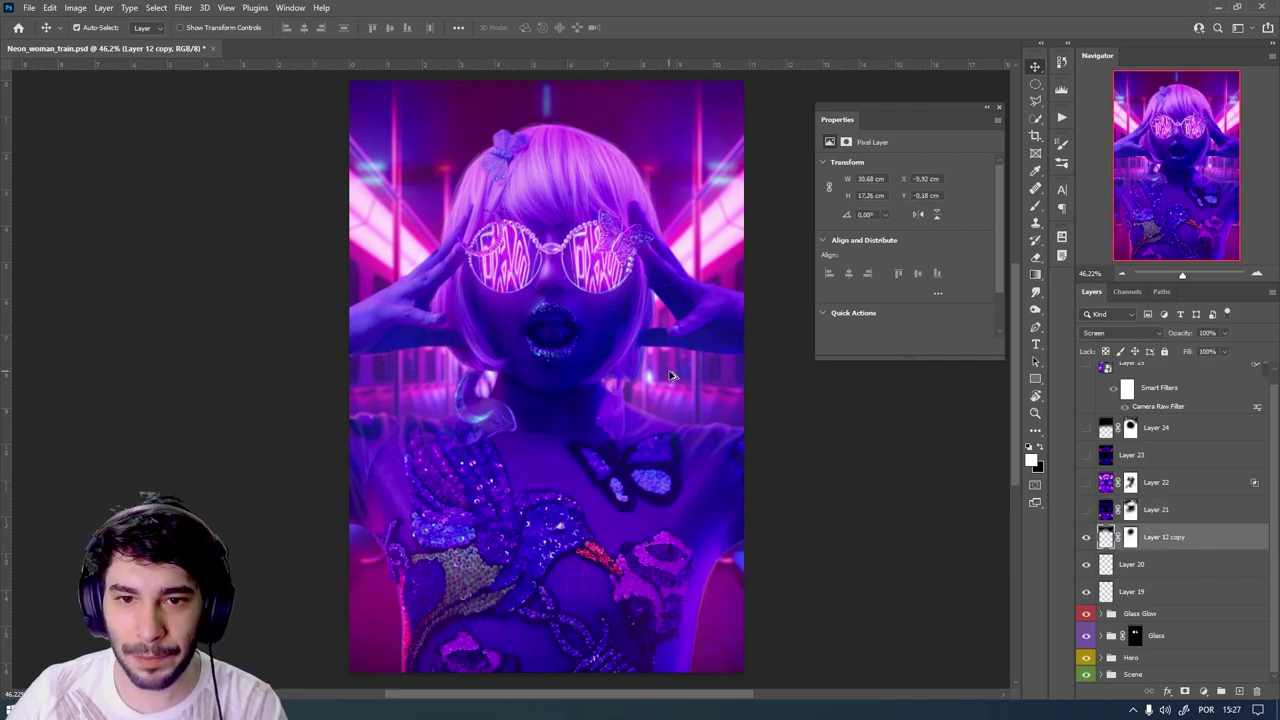
- Stamp visible layers into Layer 26, rotate it 180° and widen it slightly
{"action": "key", "text": "ctrl+shift+alt+e"}
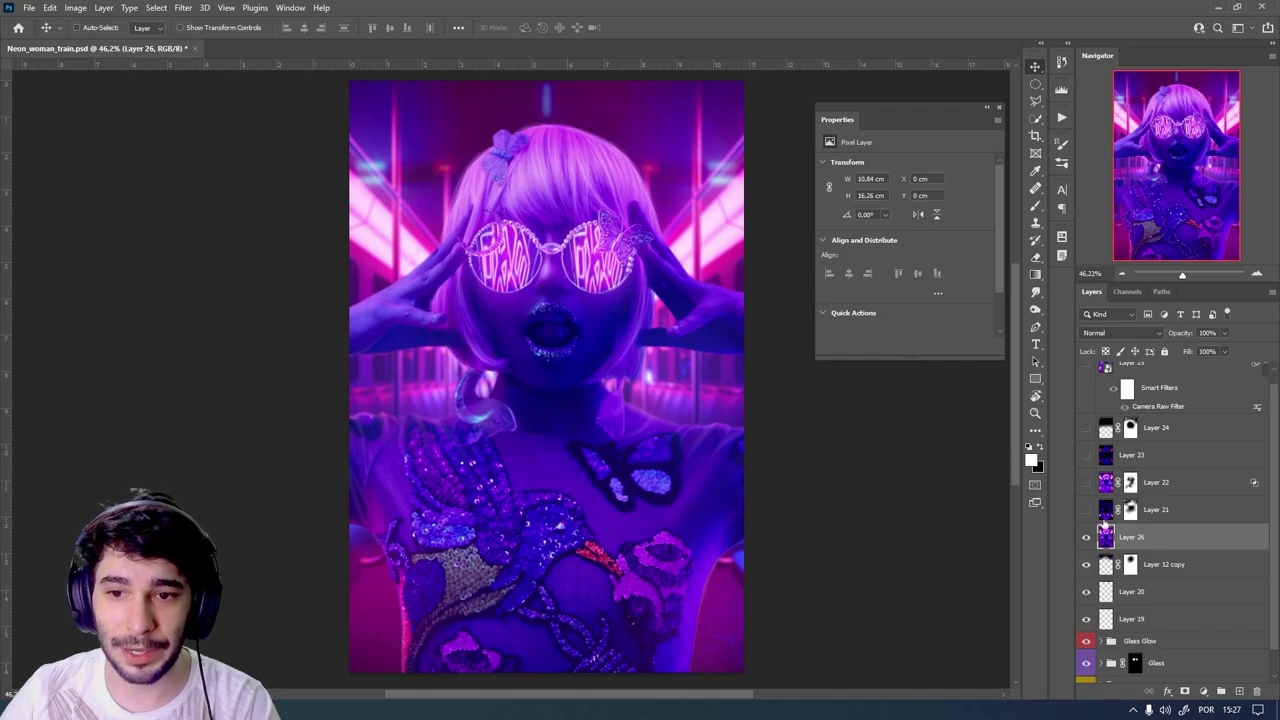
{"action": "key", "text": "ctrl+t"}
{"action": "mouse_move", "coordinate": [790, 297]}
{"action": "left_mouse_down"}
{"action": "mouse_move", "coordinate": [363, 490]}
{"action": "mouse_move", "coordinate": [385, 494]}
{"action": "left_mouse_up"}
{"action": "left_click_drag", "start_coordinate": [748, 374], "coordinate": [761, 378]}
{"action": "left_click_drag", "start_coordinate": [667, 417], "coordinate": [701, 424]}
{"action": "key", "text": "Return"}
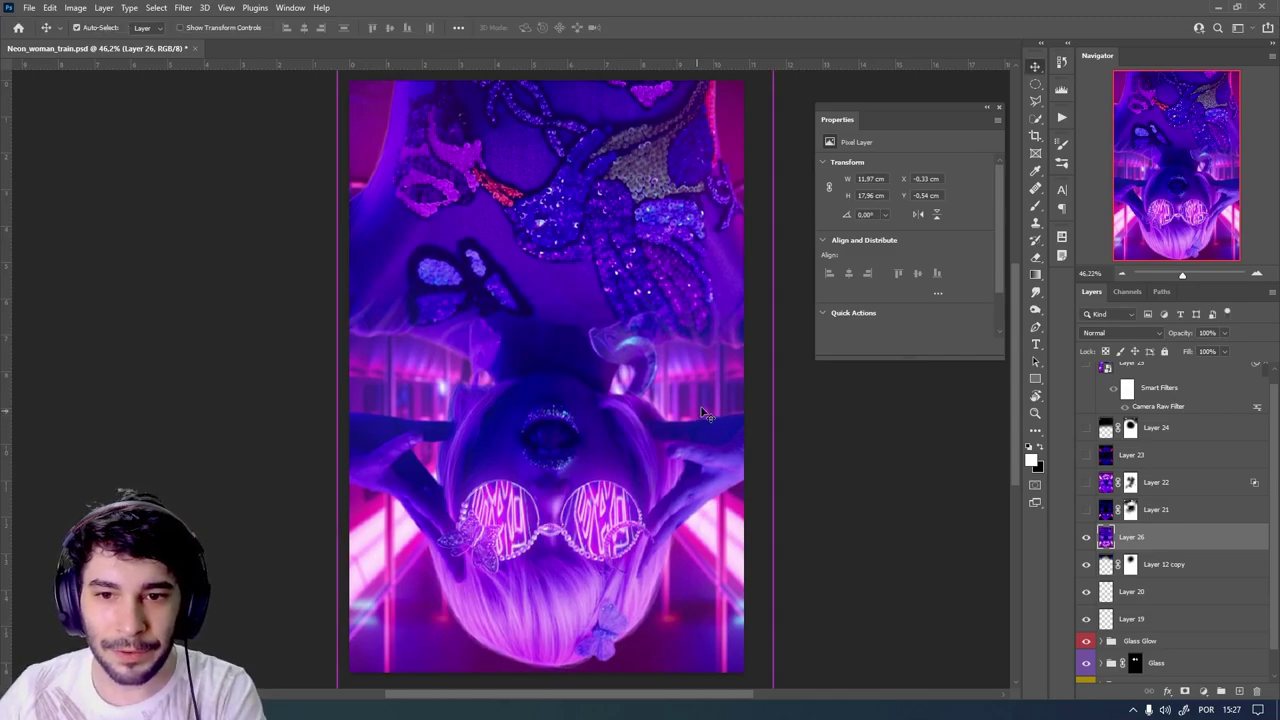
- Crush Layer 26's shadows to black with Levels and set it to Screen blending
{"action": "key", "text": "ctrl+l"}
{"action": "mouse_move", "coordinate": [868, 382]}
{"action": "left_mouse_down"}
{"action": "mouse_move", "coordinate": [962, 382]}
{"action": "mouse_move", "coordinate": [994, 396]}
{"action": "left_mouse_up"}
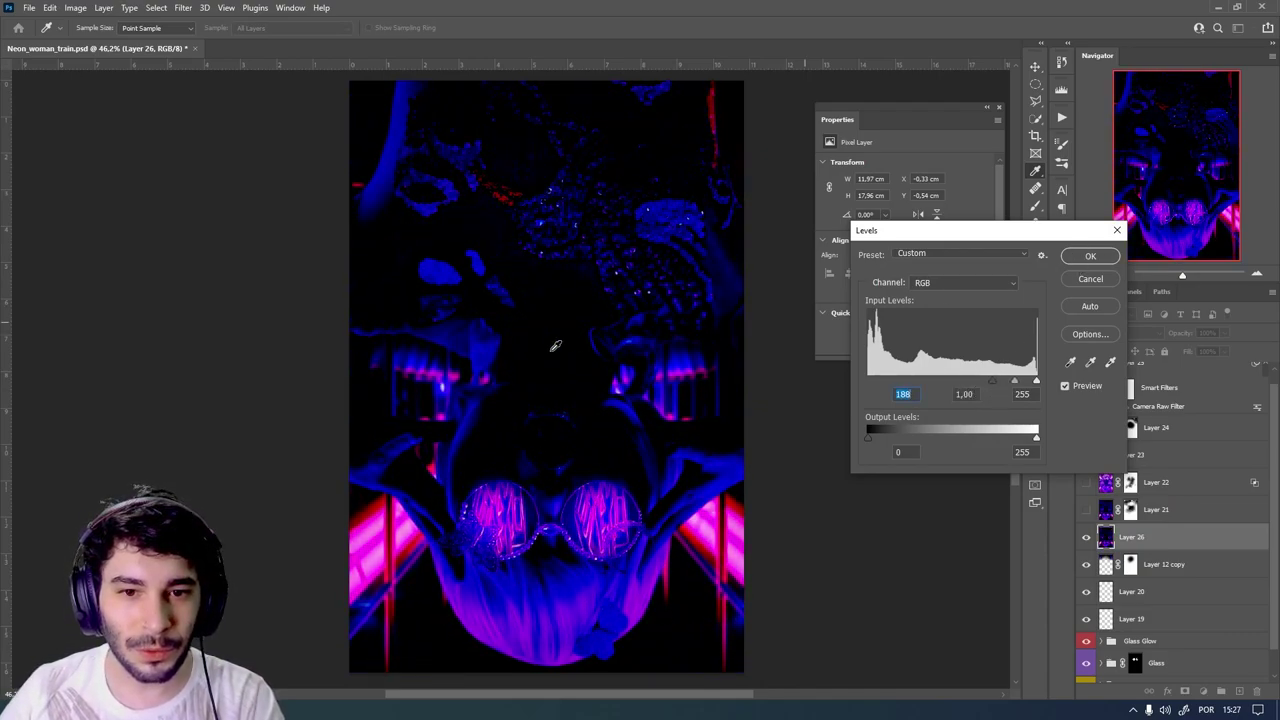
{"action": "left_click", "coordinate": [1070, 256]}
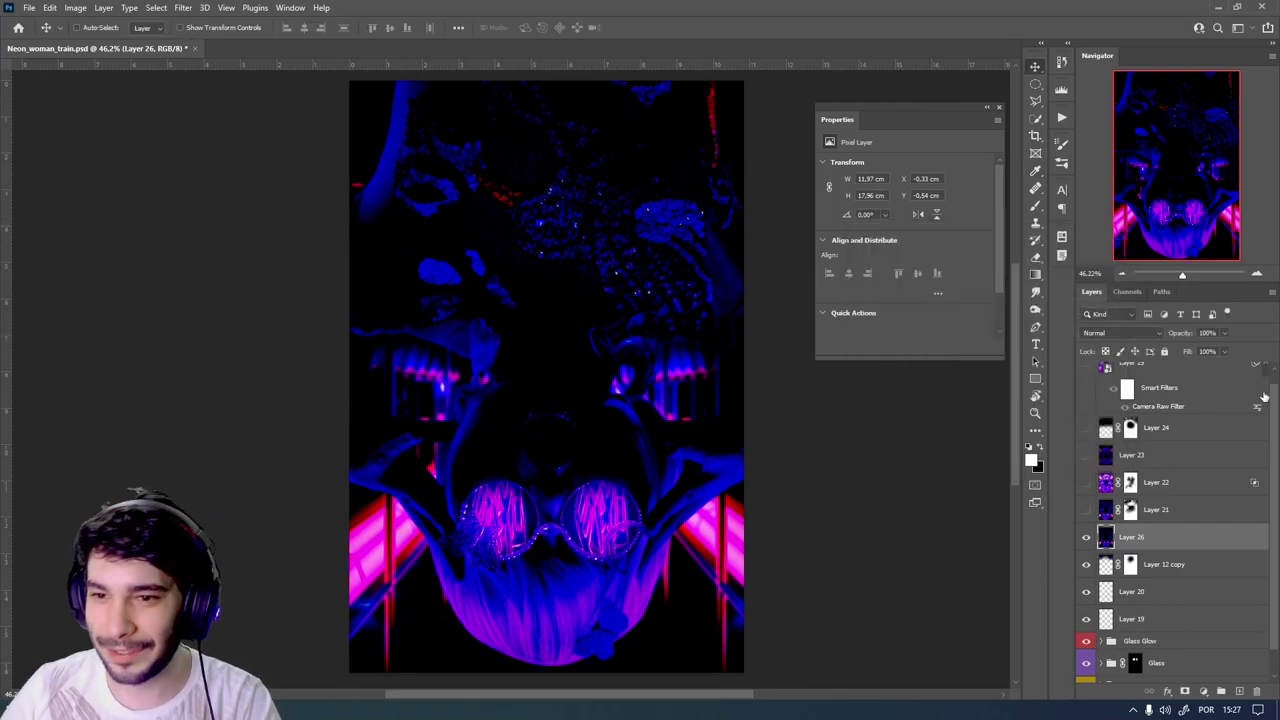
{"action": "left_click", "coordinate": [1120, 332]}
{"action": "left_click", "coordinate": [1090, 444]}
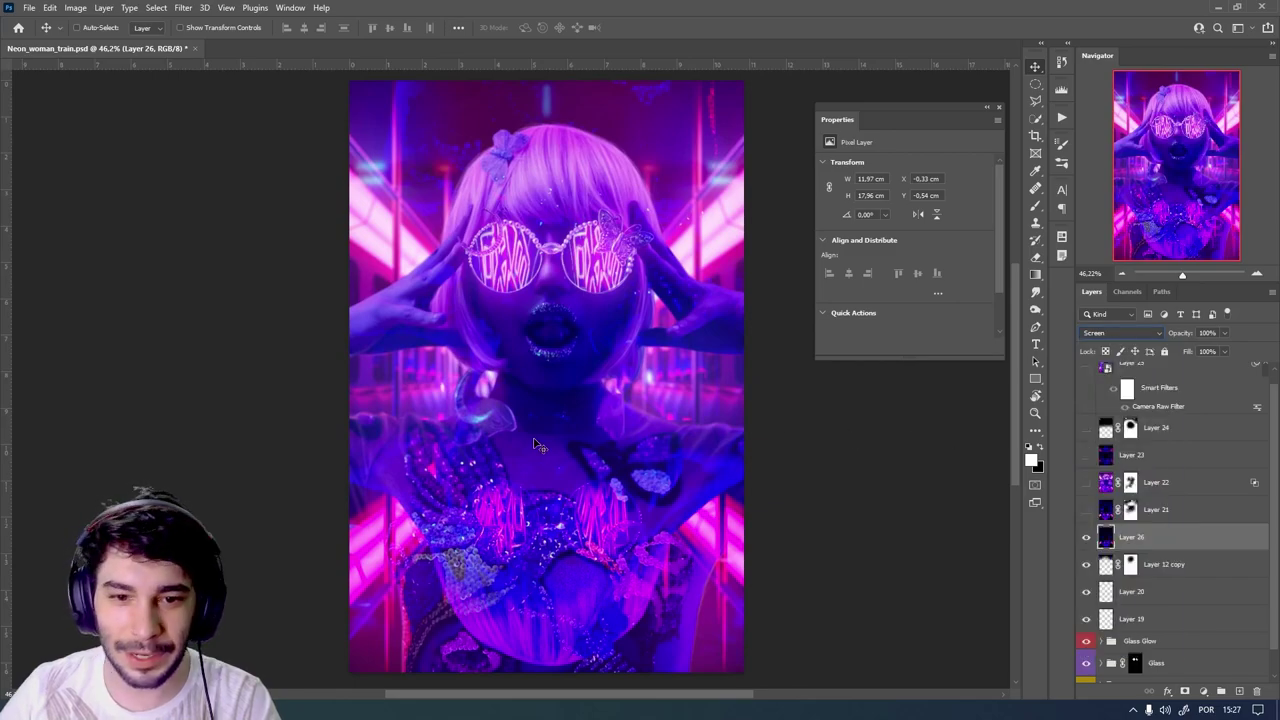
- Toggle Layer 26 off and on to compare, leaving it visible
{"action": "left_click", "coordinate": [1087, 540]}
{"action": "left_click", "coordinate": [1087, 540]}
{"action": "left_click", "coordinate": [1087, 540]}
{"action": "left_click", "coordinate": [1087, 540]}
{"action": "left_click", "coordinate": [1087, 538]}
{"action": "left_click", "coordinate": [1087, 538]}
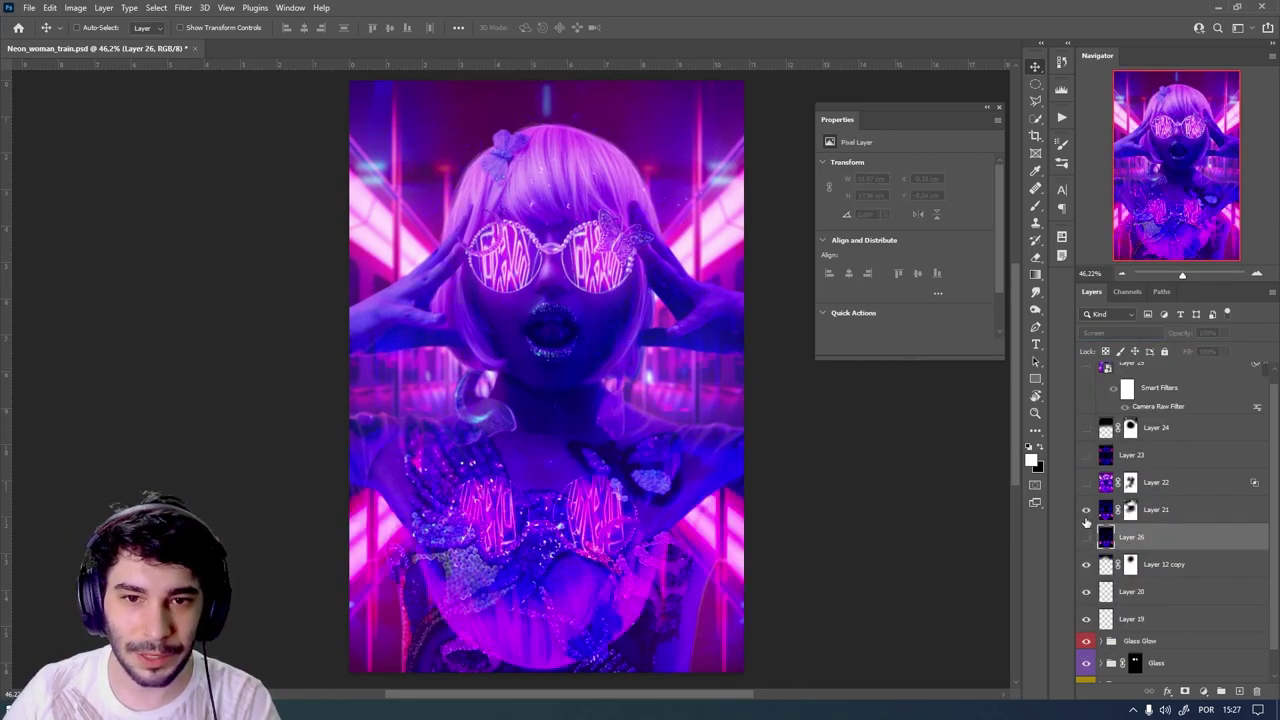
{"action": "left_click", "coordinate": [1087, 540]}
{"action": "left_click", "coordinate": [1087, 540]}
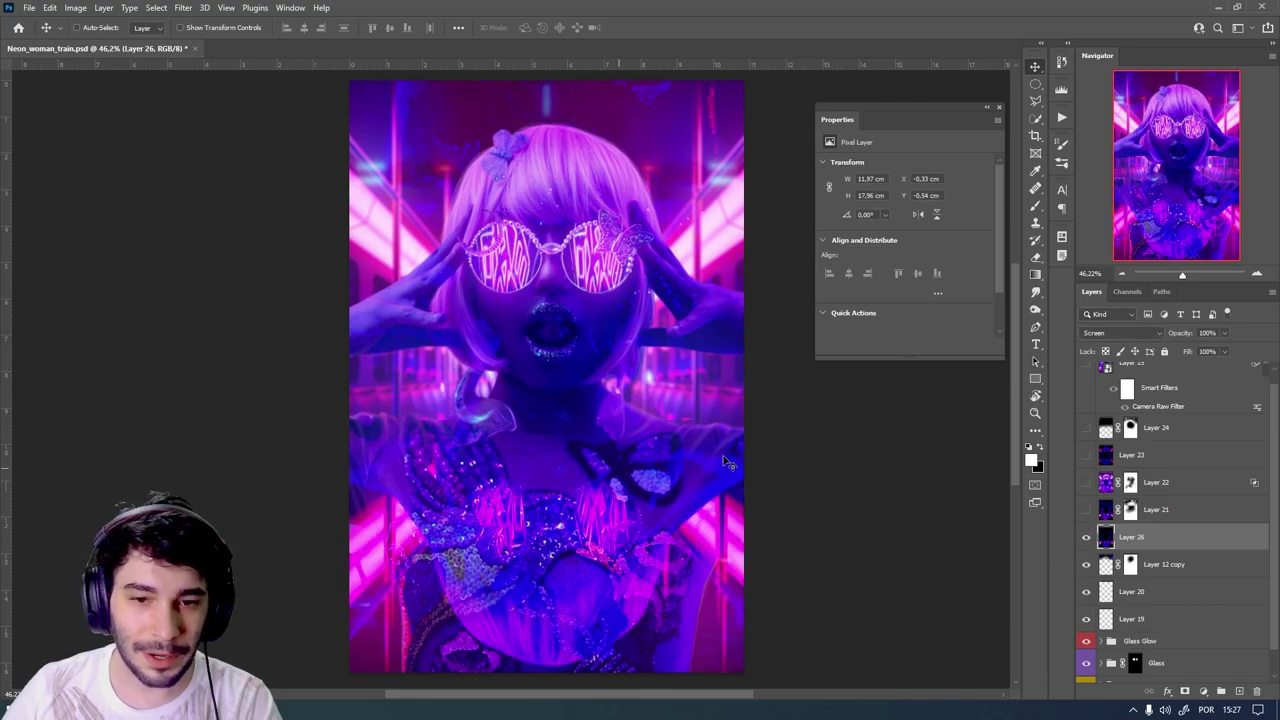
{"action": "left_click", "coordinate": [1133, 511]}
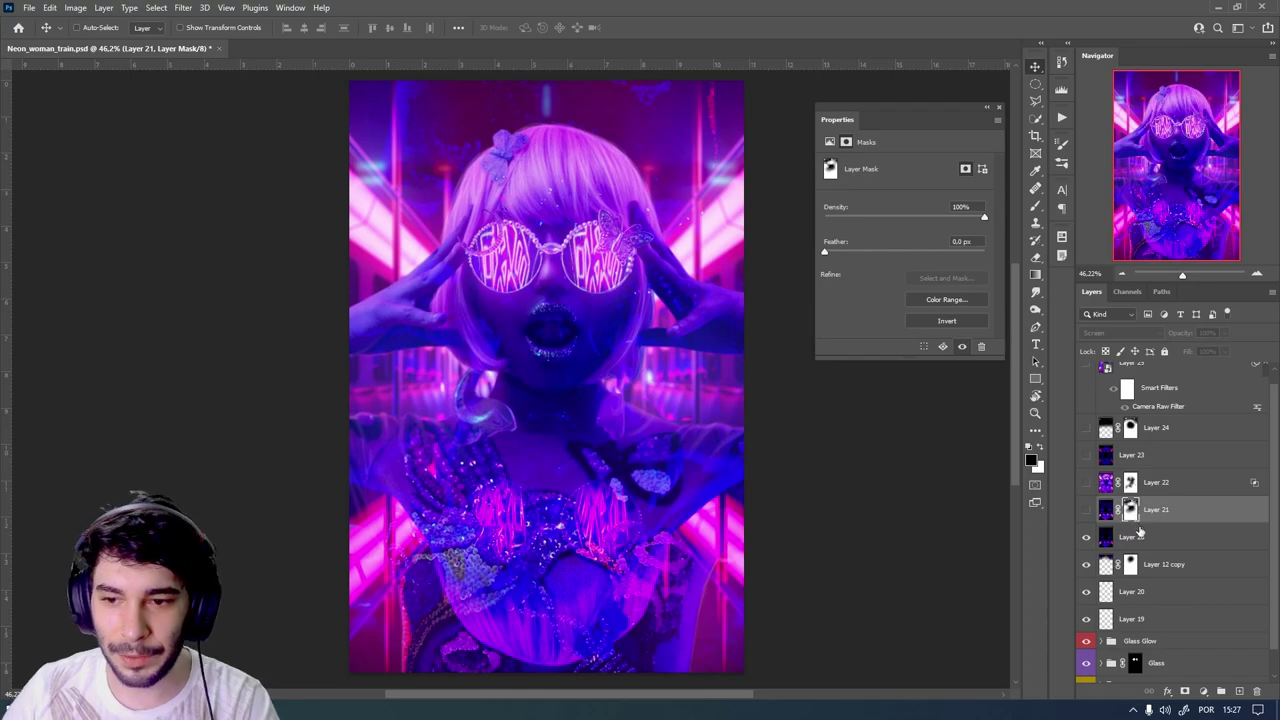
{"action": "left_click", "coordinate": [1137, 536]}
{"action": "key", "text": "Delete"}
{"action": "left_click", "coordinate": [1087, 509]}
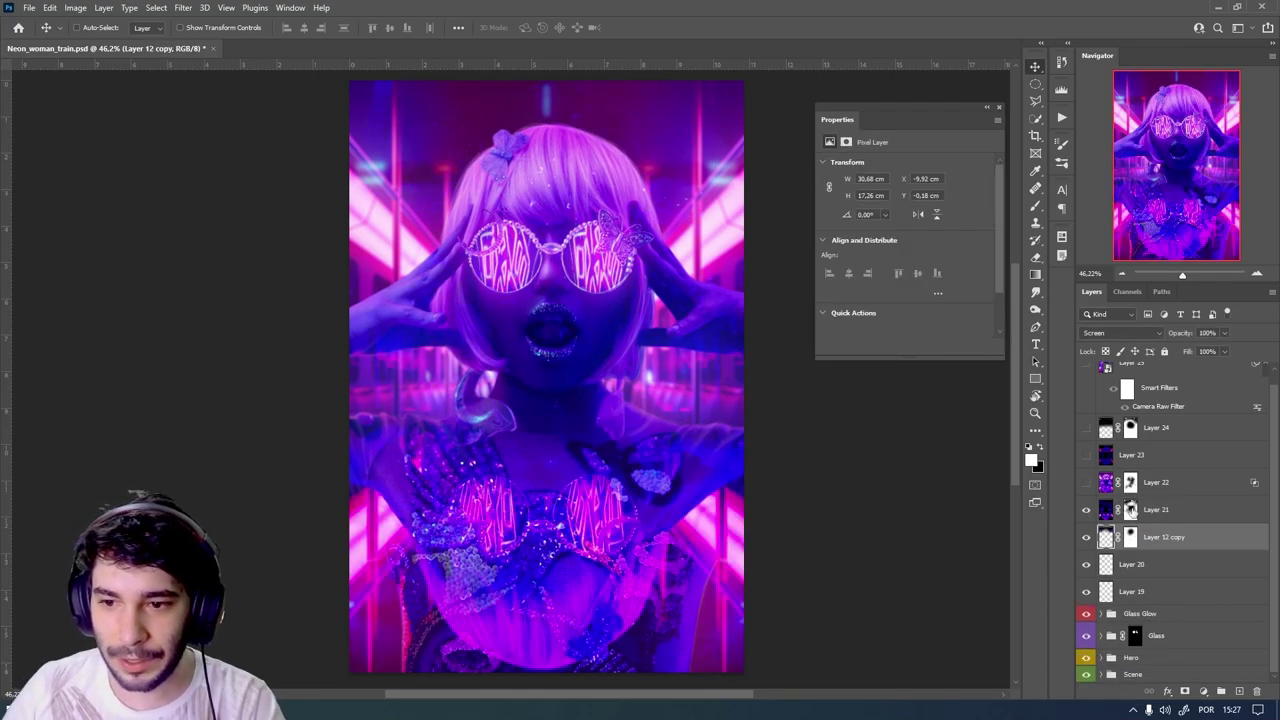
{"action": "left_click", "coordinate": [1130, 509], "text": "shift"}
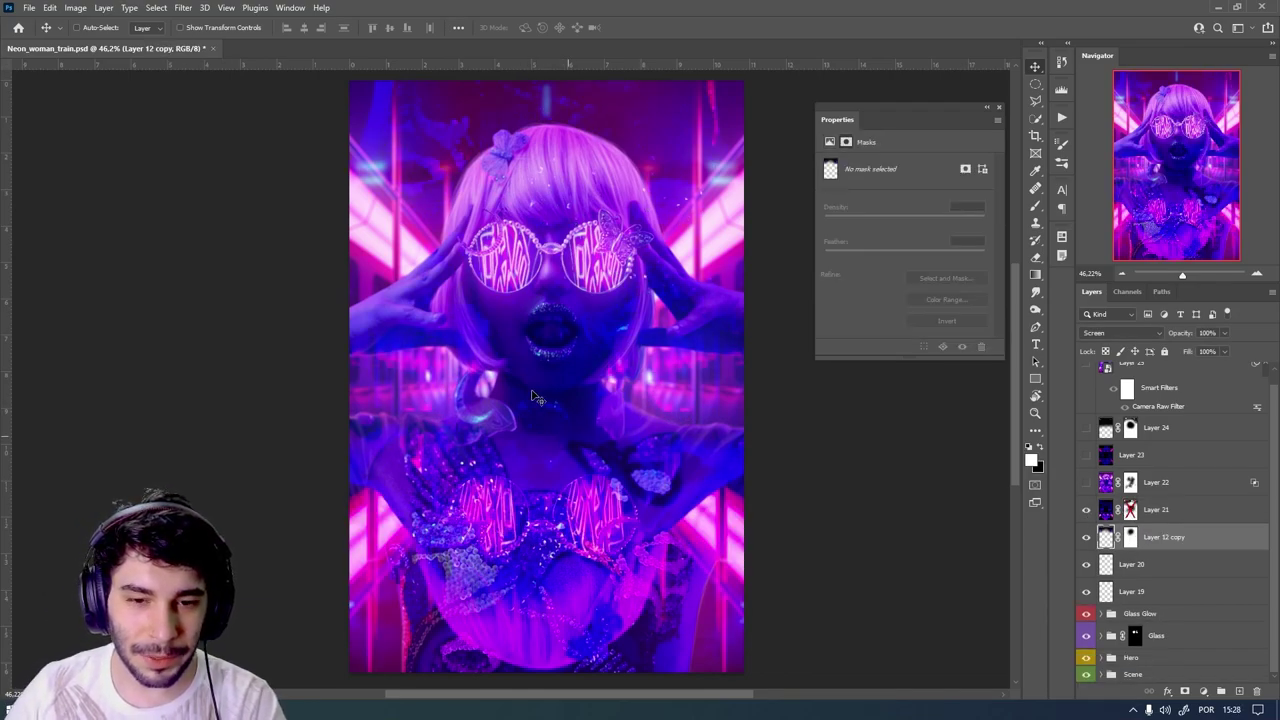
{"action": "left_click", "coordinate": [1132, 512], "text": "shift"}
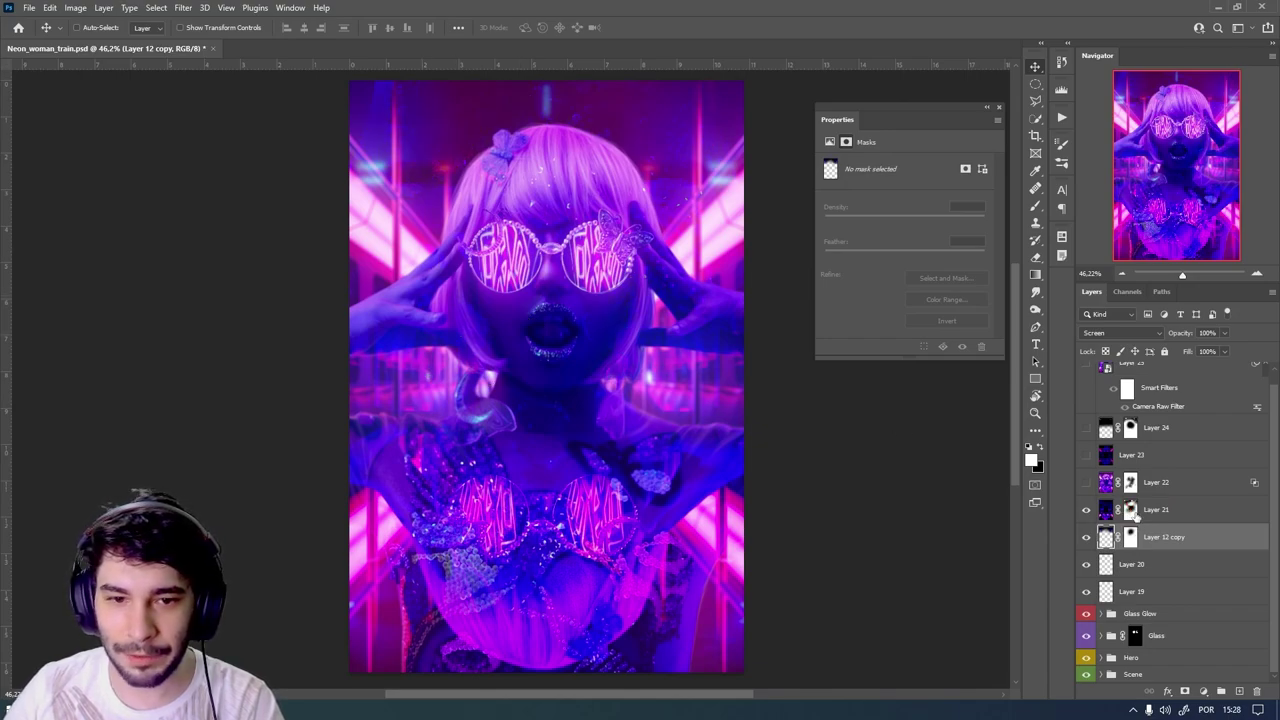
{"action": "left_click", "coordinate": [1154, 512]}
{"action": "left_click", "coordinate": [1131, 511]}
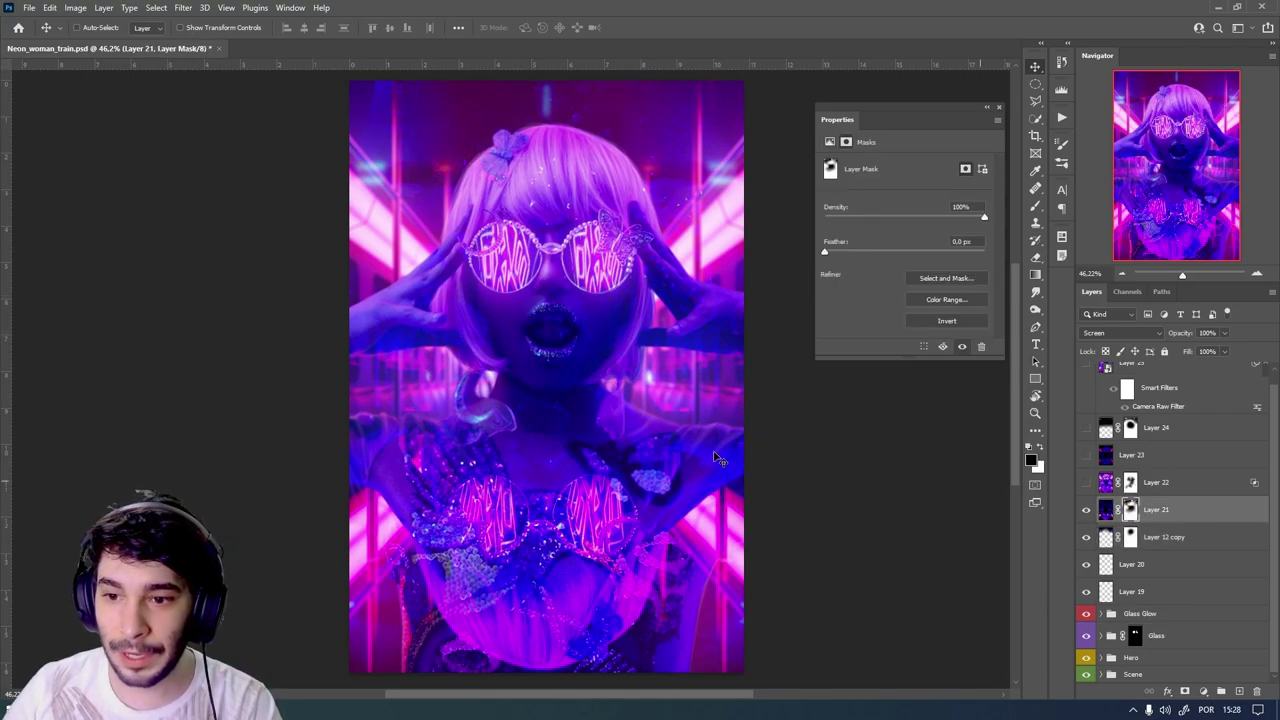
{"action": "key", "text": "b"}
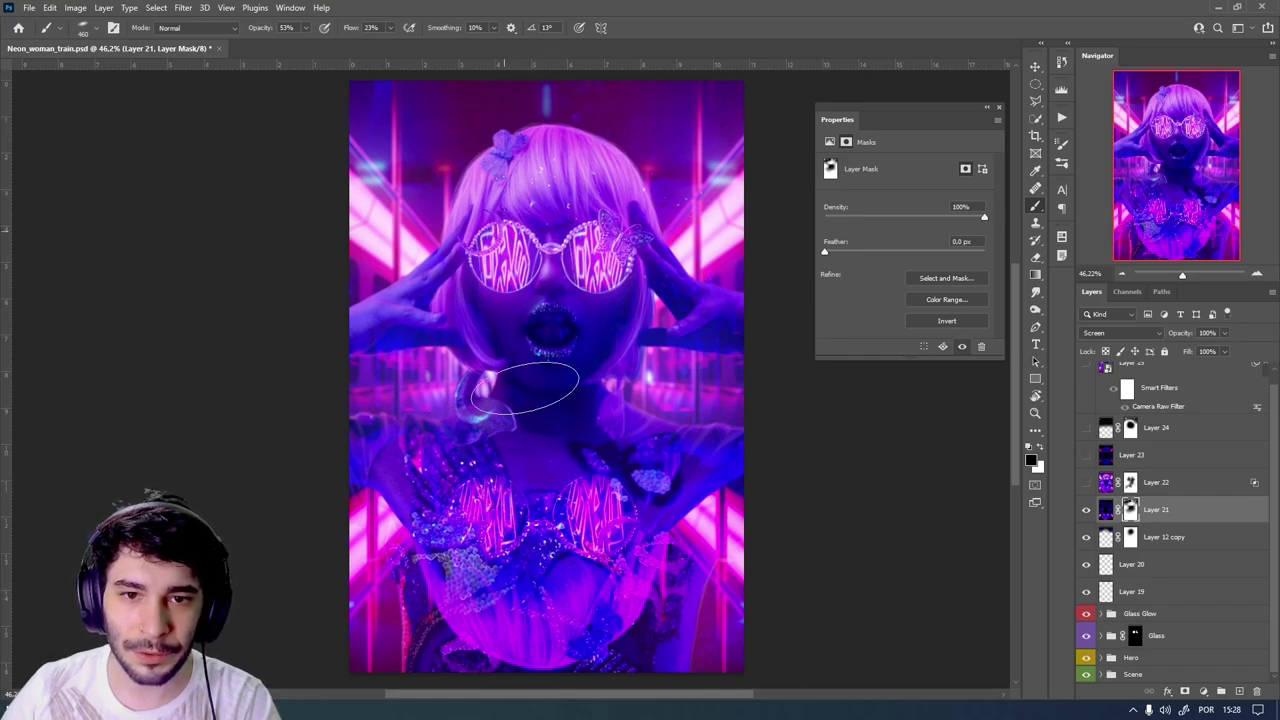
{"action": "key", "text": "v"}
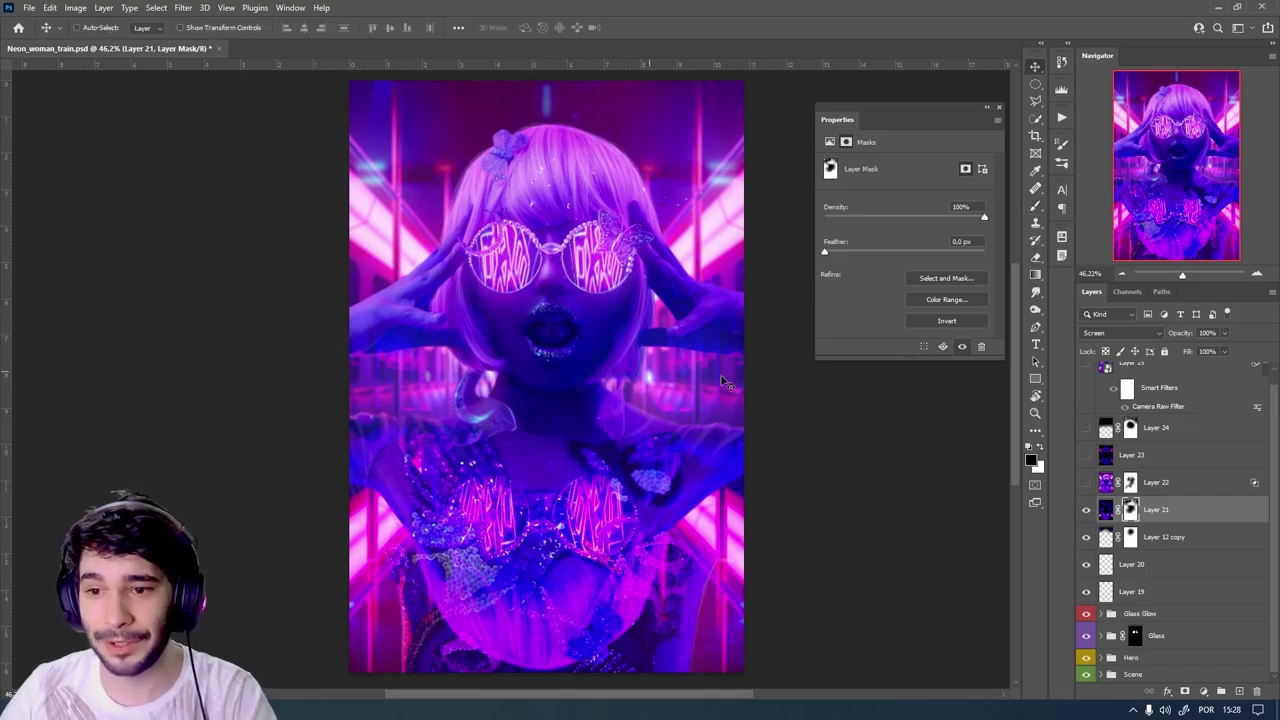
{"action": "left_click", "coordinate": [1192, 509]}
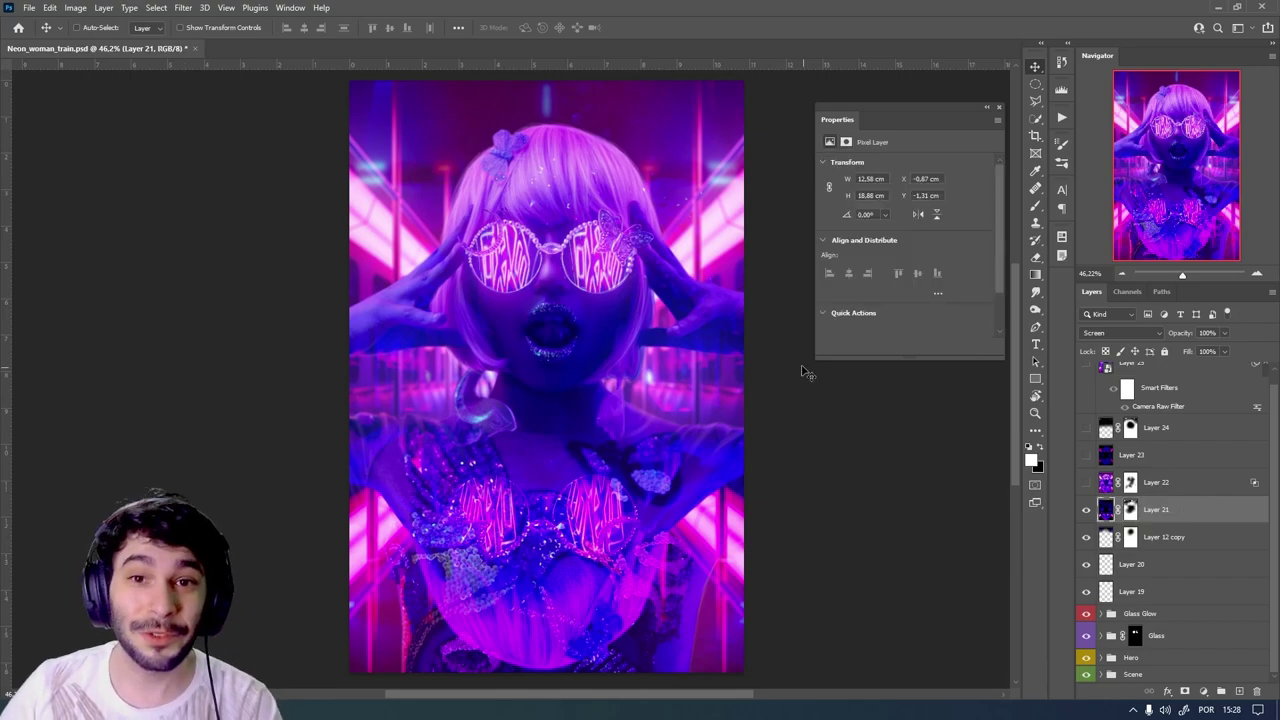
{"action": "scroll", "coordinate": [780, 420], "scroll_direction": "down", "scroll_amount": 2}
{"action": "scroll", "coordinate": [600, 440], "scroll_direction": "up", "scroll_amount": 2}
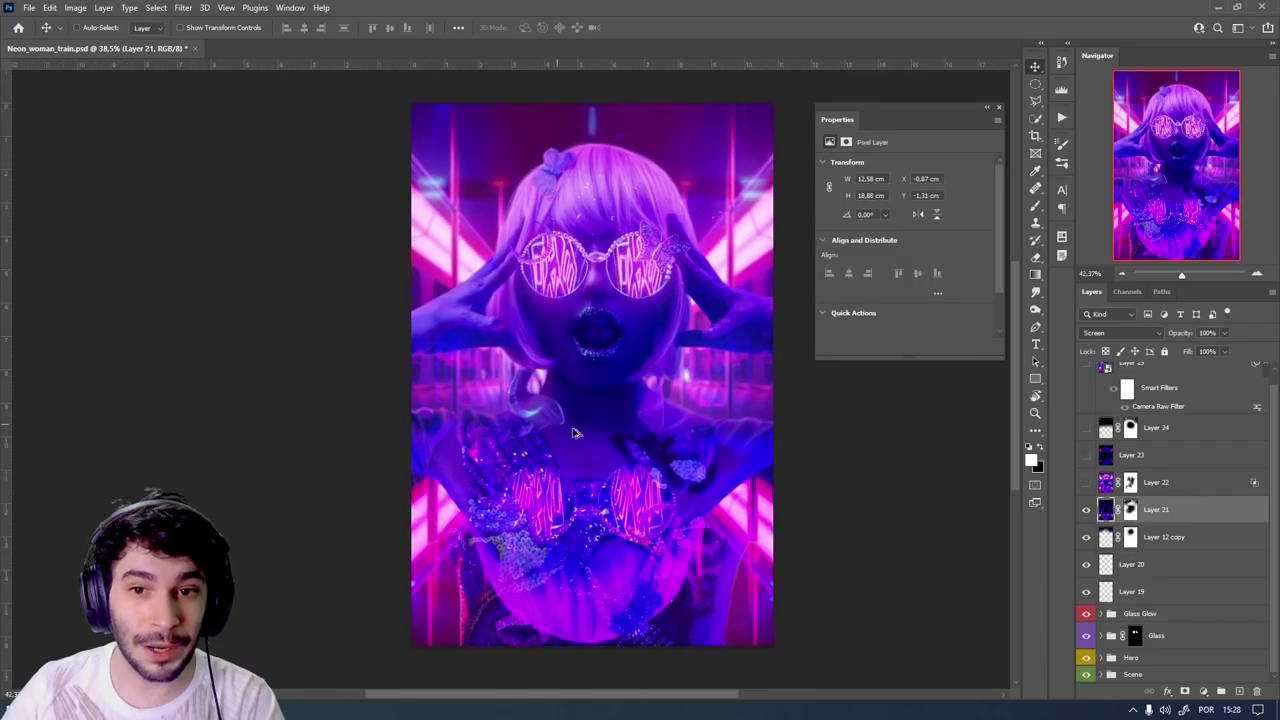
{"action": "scroll", "coordinate": [727, 441], "scroll_direction": "up", "scroll_amount": 1}
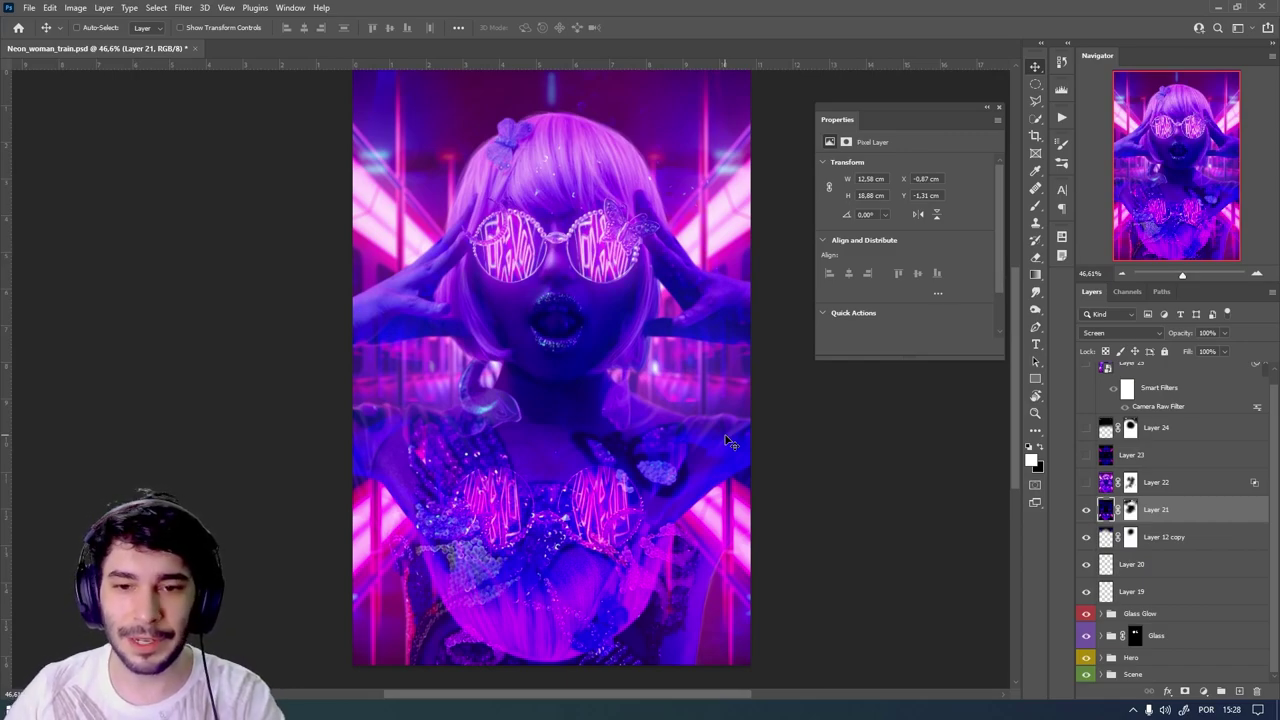
{"action": "left_click", "coordinate": [1170, 486]}
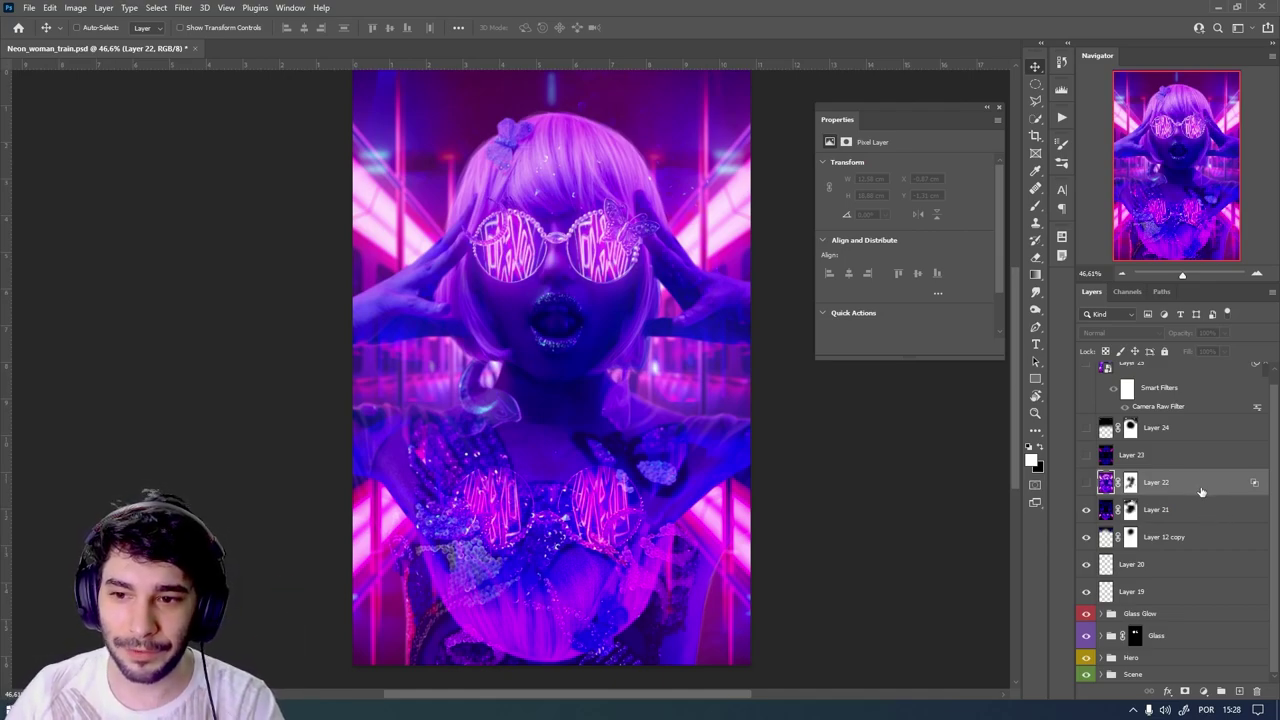
{"action": "left_click", "coordinate": [1085, 484]}
{"action": "left_click", "coordinate": [1085, 484]}
{"action": "left_click", "coordinate": [1085, 484]}
{"action": "left_click", "coordinate": [1085, 484]}
{"action": "left_click", "coordinate": [1085, 484]}
{"action": "left_click", "coordinate": [1085, 484]}
{"action": "left_click", "coordinate": [1175, 511]}
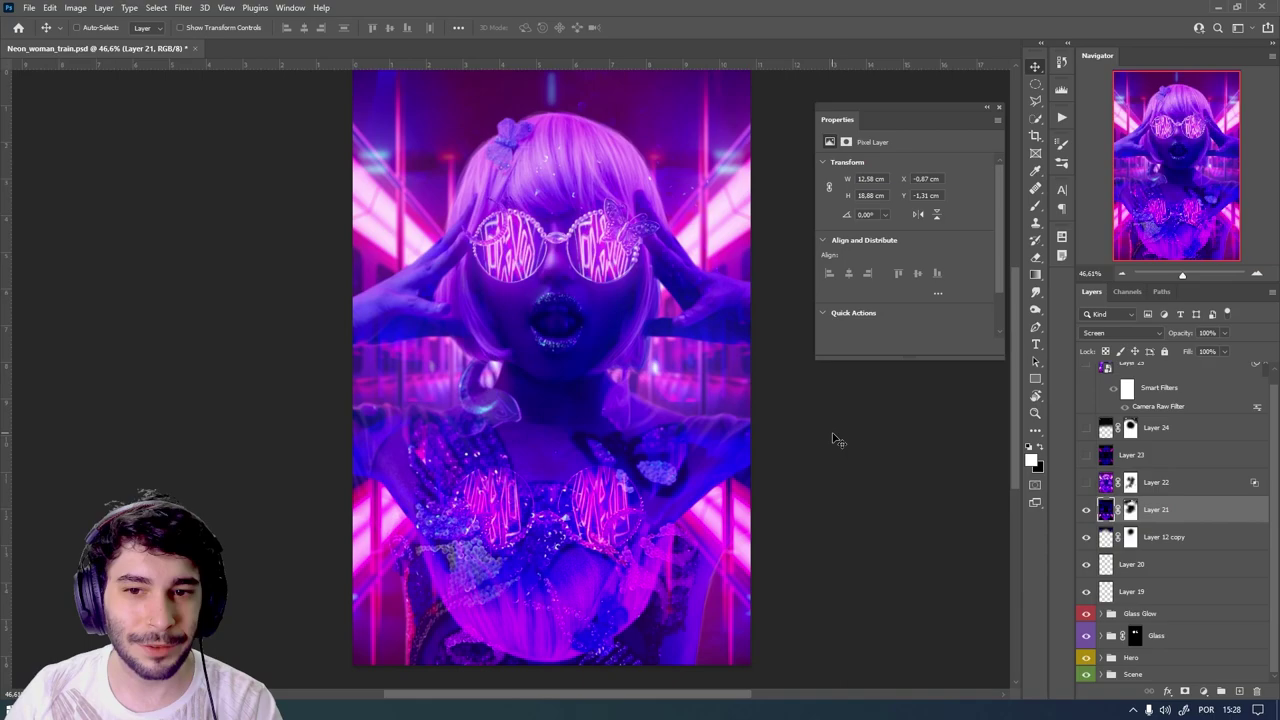
- Stamp all visible layers into Layer 26 and exclude its green channel in Blending Options
{"action": "key", "text": "ctrl+shift+alt+e"}
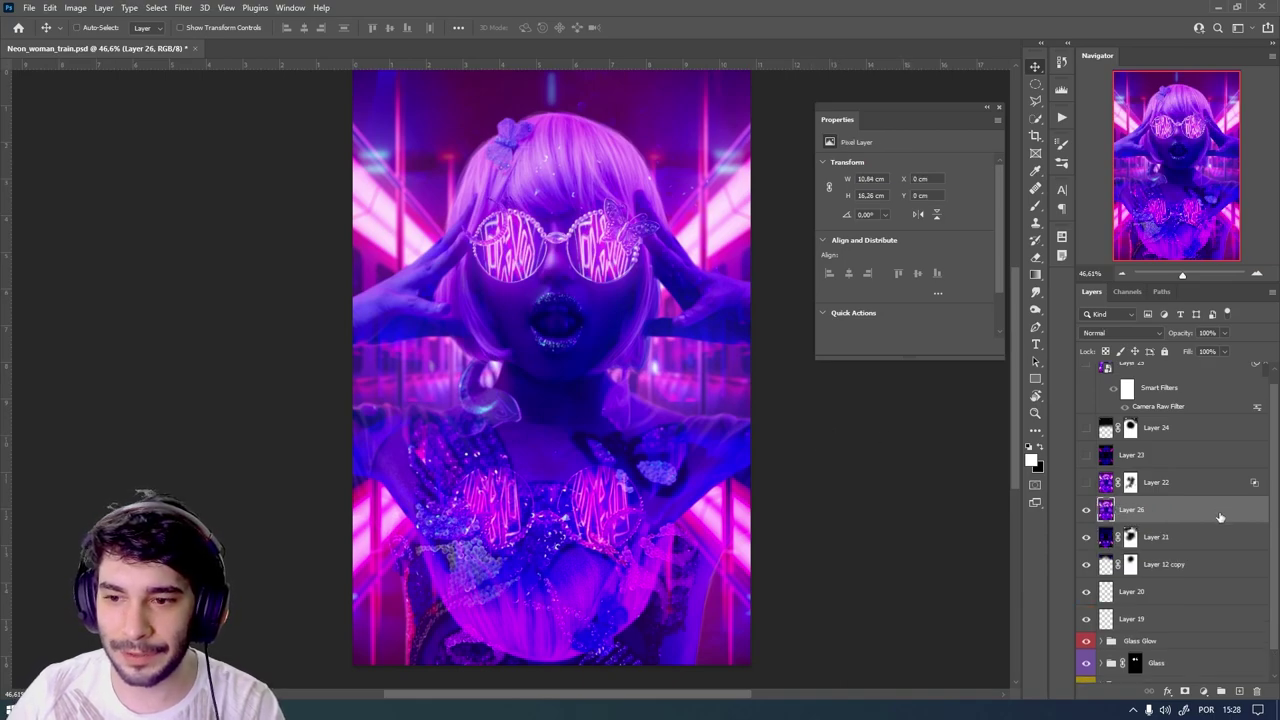
{"action": "double_click", "coordinate": [1220, 516]}
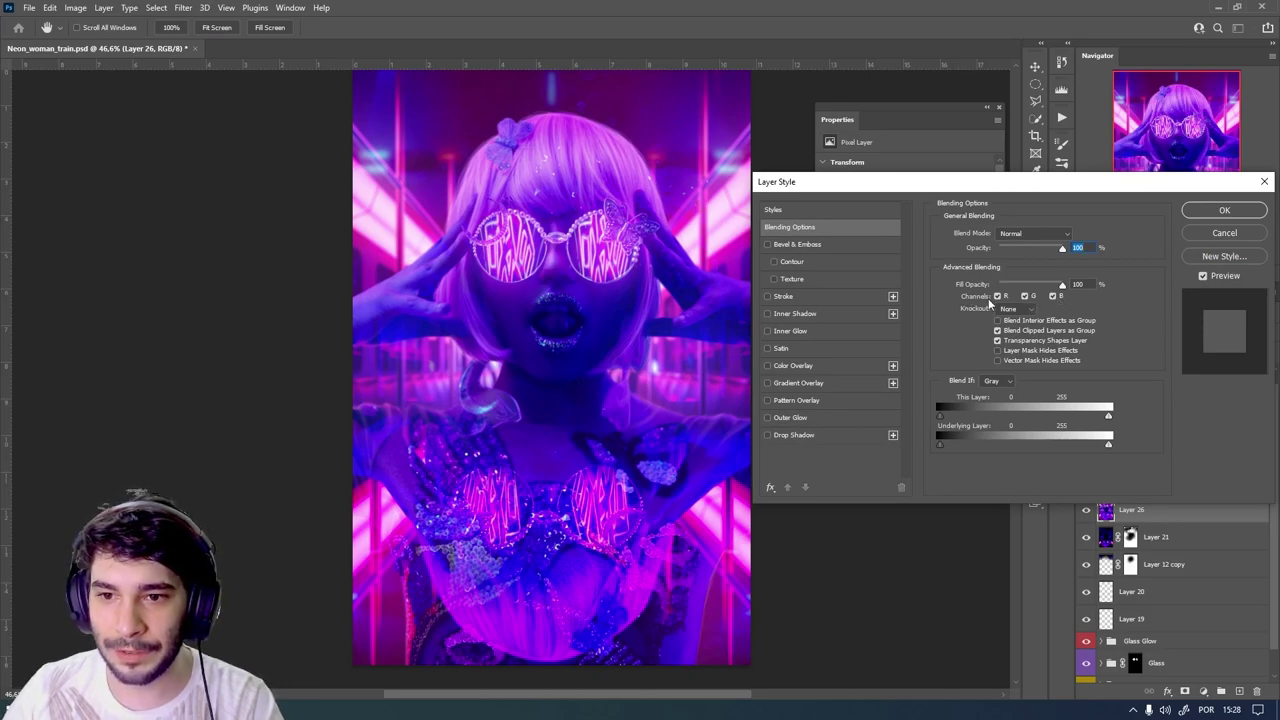
{"action": "left_click", "coordinate": [1024, 296]}
{"action": "key", "text": "Return"}
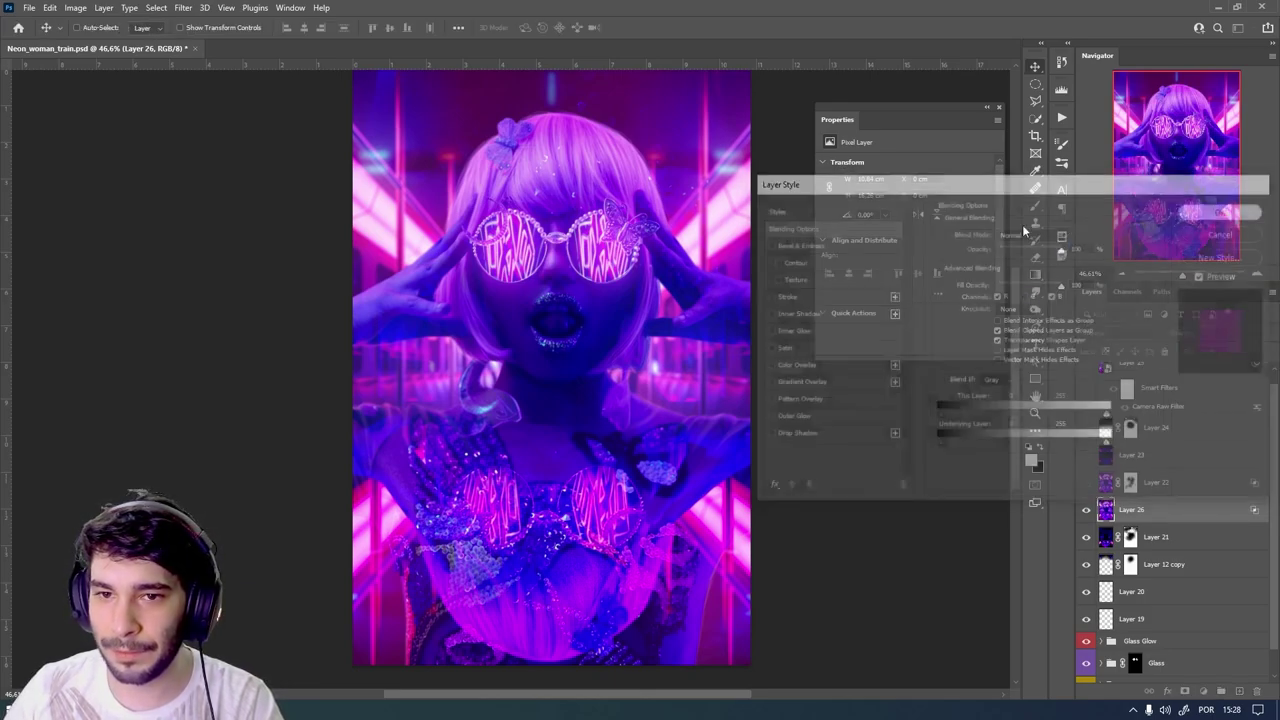
- Scale Layer 26 slightly with Free Transform to offset its colours, then fit the image on screen
{"action": "scroll", "coordinate": [771, 117], "scroll_direction": "up", "scroll_amount": 5}
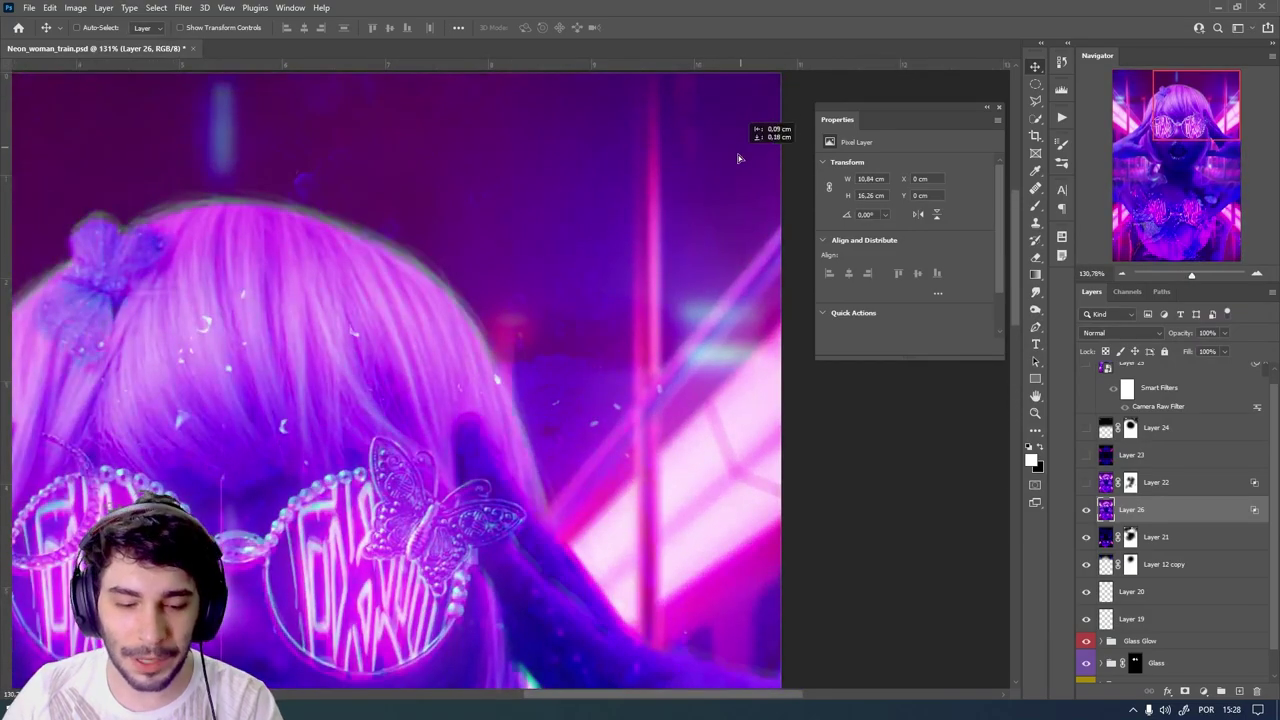
{"action": "left_click_drag", "start_coordinate": [751, 149], "coordinate": [697, 220]}
{"action": "key", "text": "ctrl+t"}
{"action": "left_click_drag", "start_coordinate": [737, 145], "coordinate": [756, 147]}
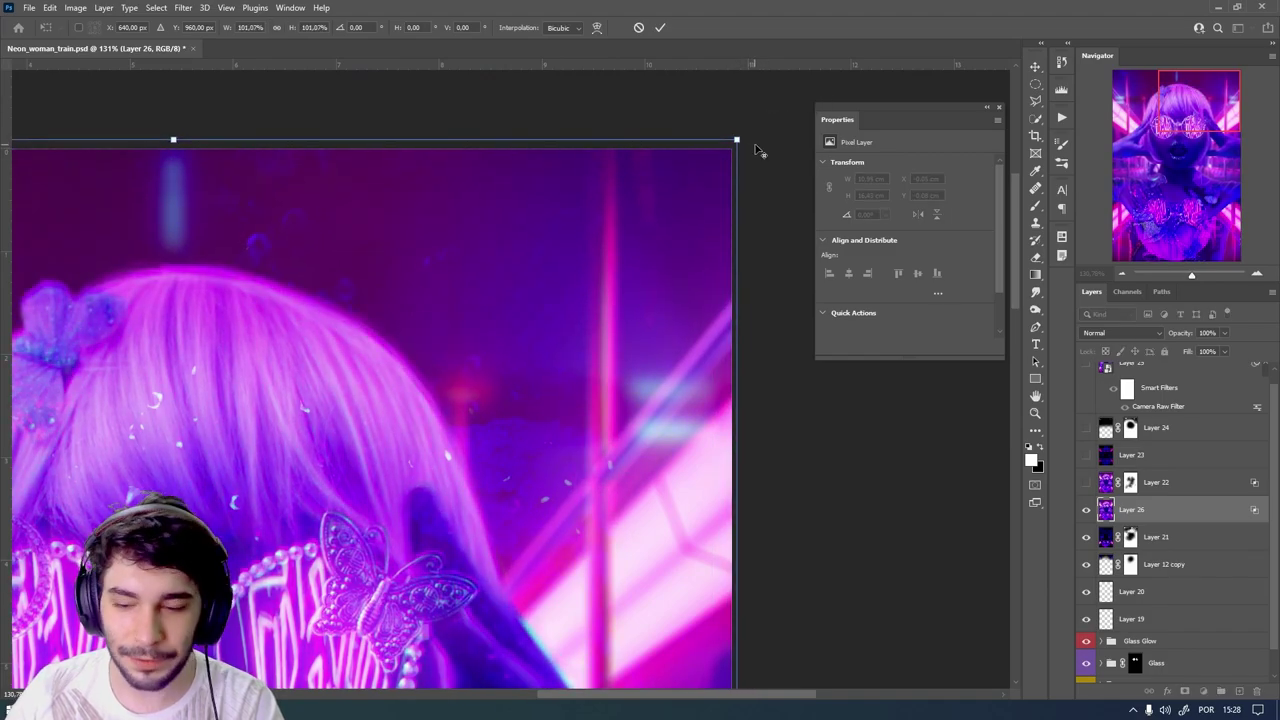
{"action": "key", "text": "Return"}
{"action": "key", "text": "ctrl+0"}
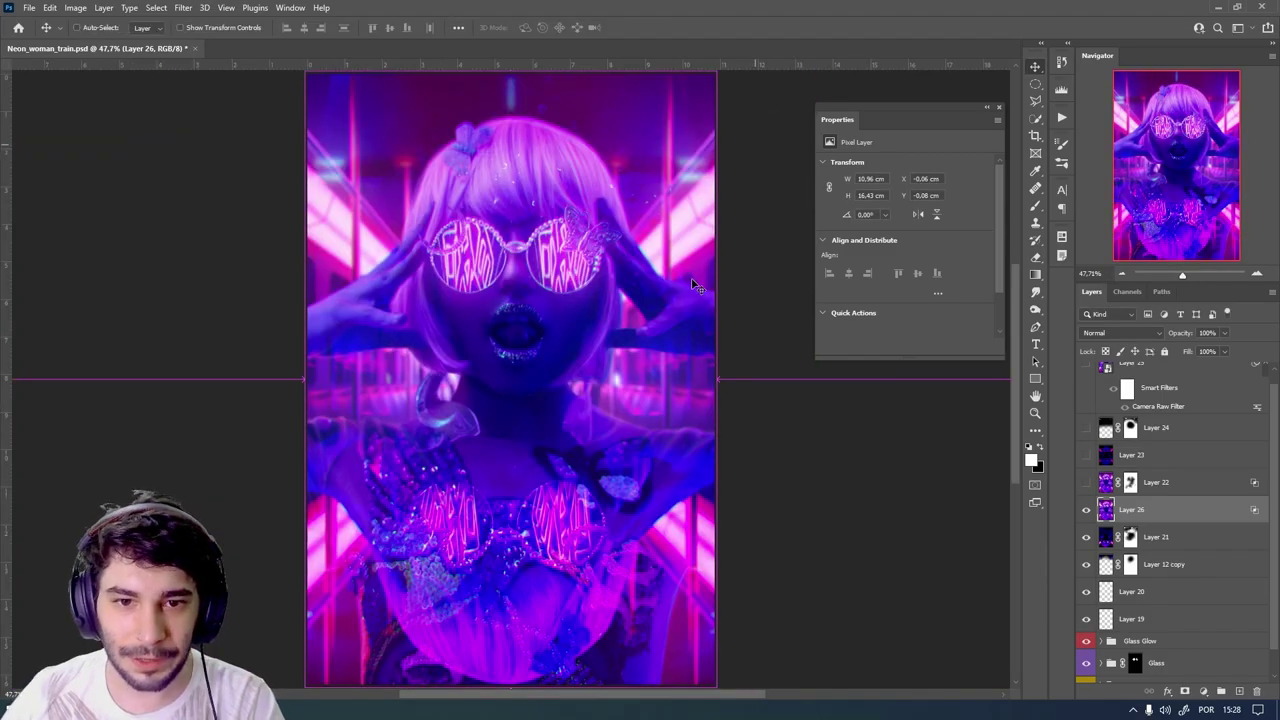
- Toggle Layer 26's visibility to compare the composite with and without it
{"action": "left_click", "coordinate": [1087, 511]}
{"action": "left_click", "coordinate": [1087, 511]}
{"action": "left_click", "coordinate": [1087, 511]}
{"action": "left_click", "coordinate": [1087, 511]}
{"action": "left_click", "coordinate": [1087, 511]}
{"action": "left_click", "coordinate": [1087, 511]}
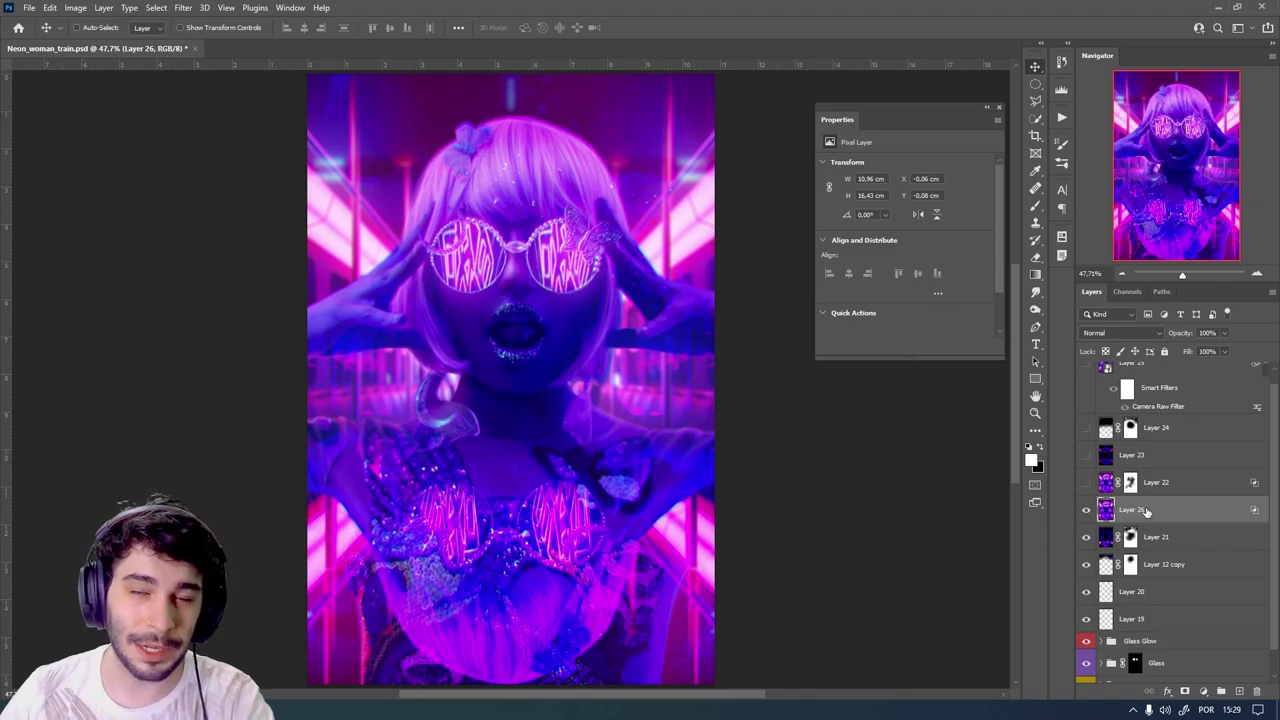
- Add a layer mask to Layer 26 and set up a black brush, then delete Layer 26
{"action": "left_click", "coordinate": [1185, 691]}
{"action": "key", "text": "b"}
{"action": "key", "text": "x"}
{"action": "right_click", "coordinate": [561, 305]}
{"action": "double_click", "coordinate": [832, 447]}
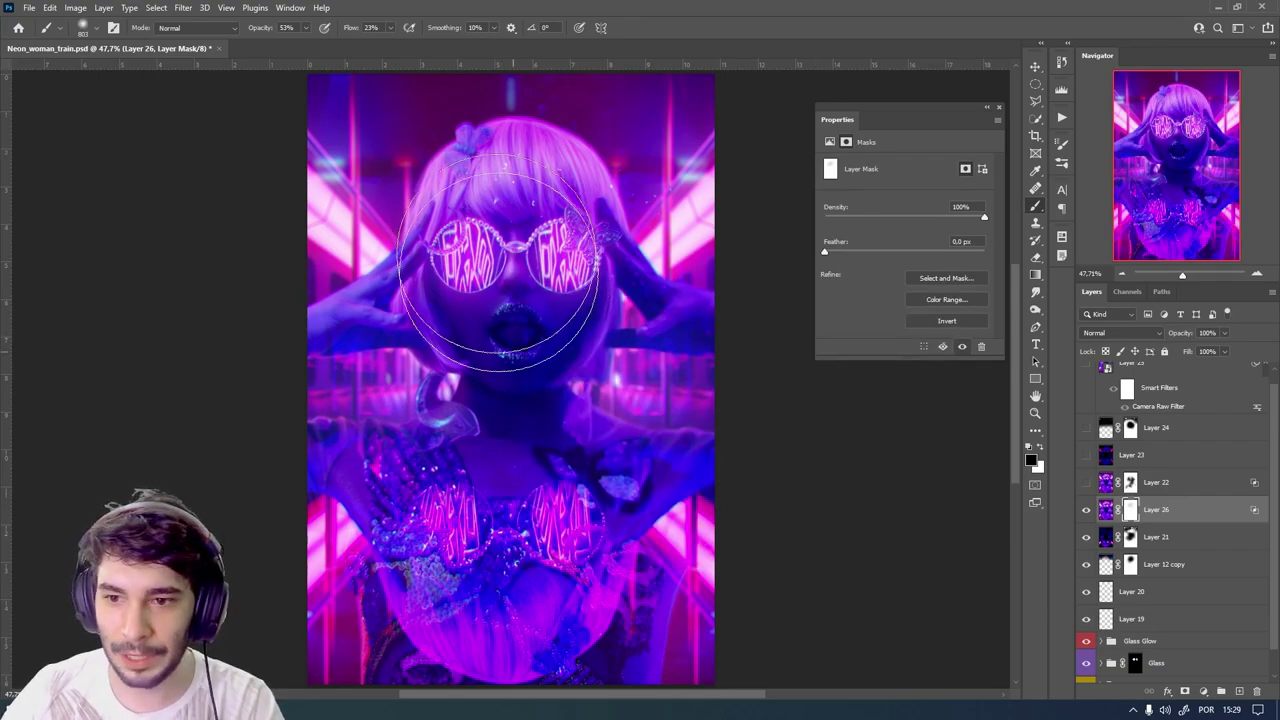
{"action": "key", "text": "v"}
{"action": "key", "text": "Delete"}
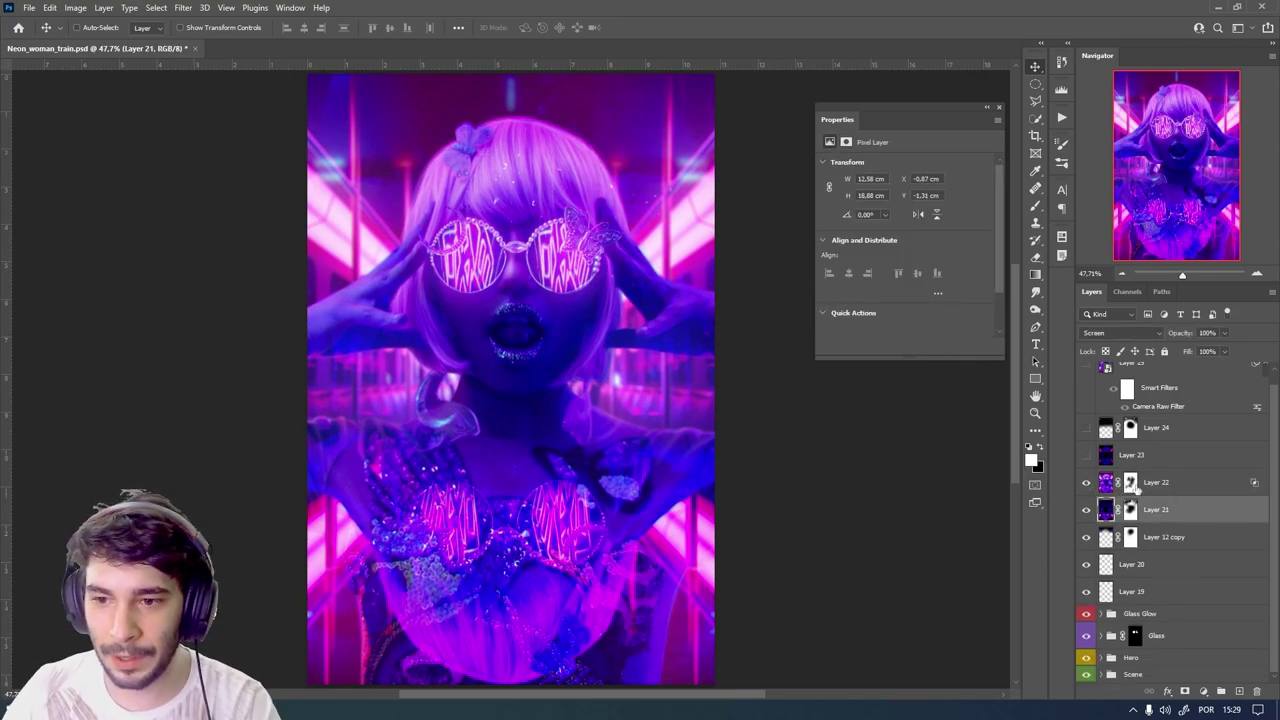
- Zoom into the glasses and compare the lenses with Layer 22's mask off and on
{"action": "left_click", "coordinate": [1150, 484]}
{"action": "left_click_drag", "start_coordinate": [496, 277], "coordinate": [836, 375]}
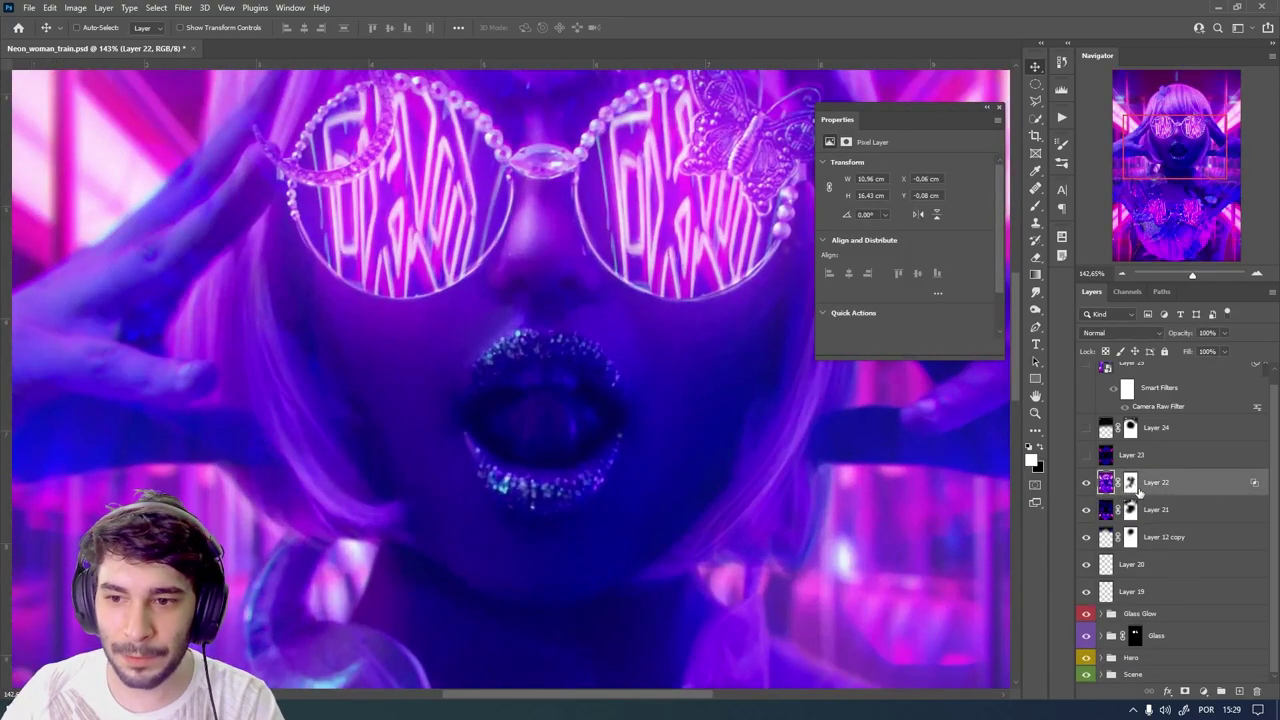
{"action": "left_click", "coordinate": [1130, 484], "text": "shift"}
{"action": "left_click", "coordinate": [1130, 484], "text": "shift"}
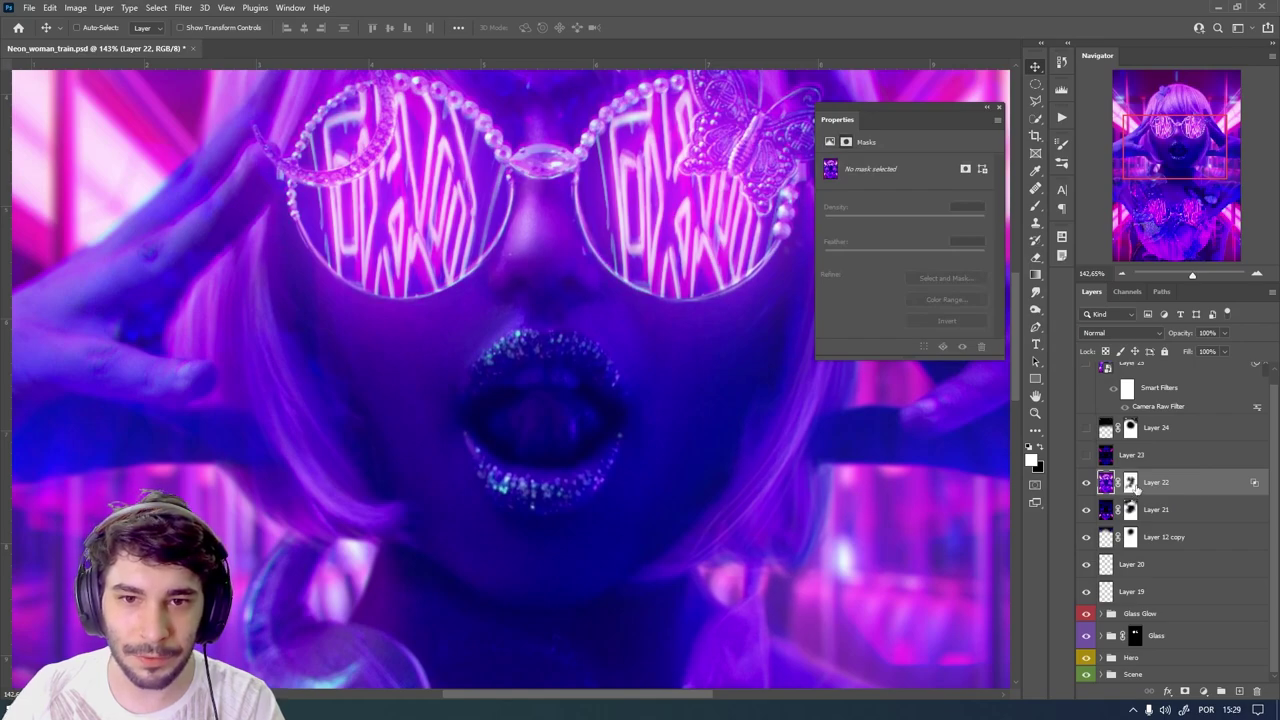
{"action": "left_click", "coordinate": [1130, 484], "text": "shift"}
{"action": "left_click", "coordinate": [1130, 484], "text": "shift"}
{"action": "left_click_drag", "start_coordinate": [705, 436], "coordinate": [617, 358]}
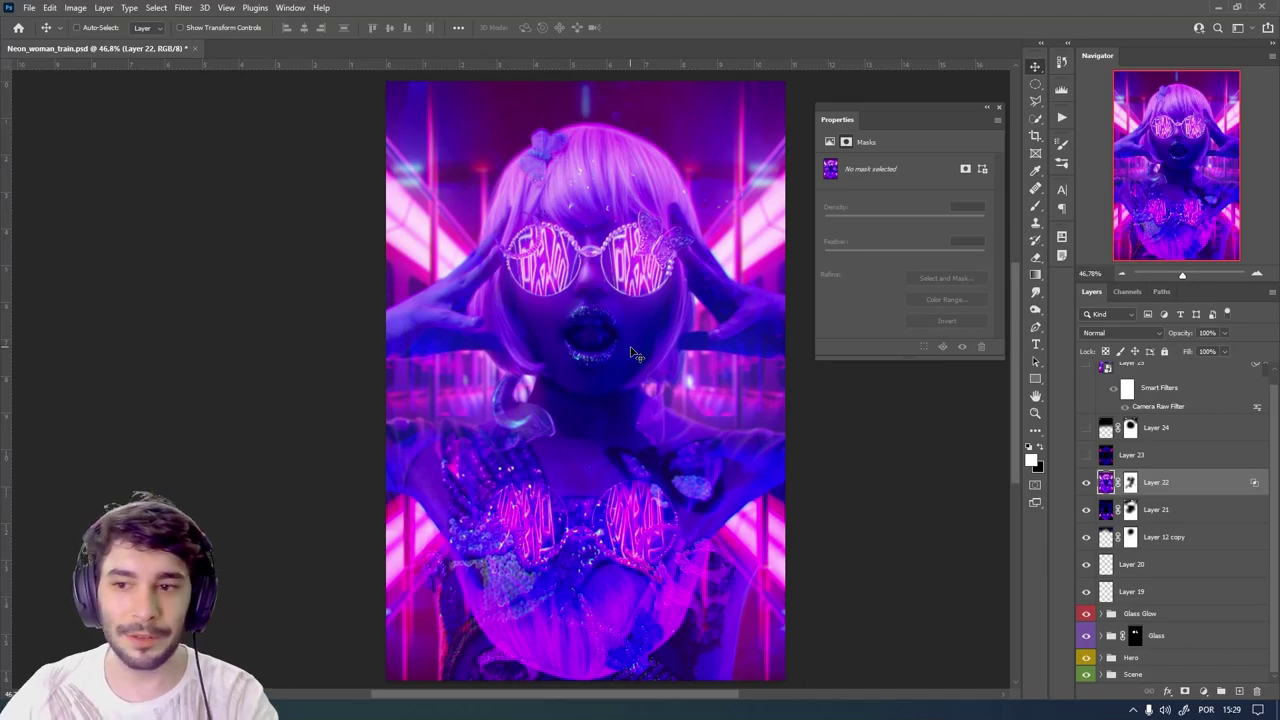
- Select Layer 23 and toggle its visibility to compare, leaving it switched on
{"action": "left_click", "coordinate": [1158, 458]}
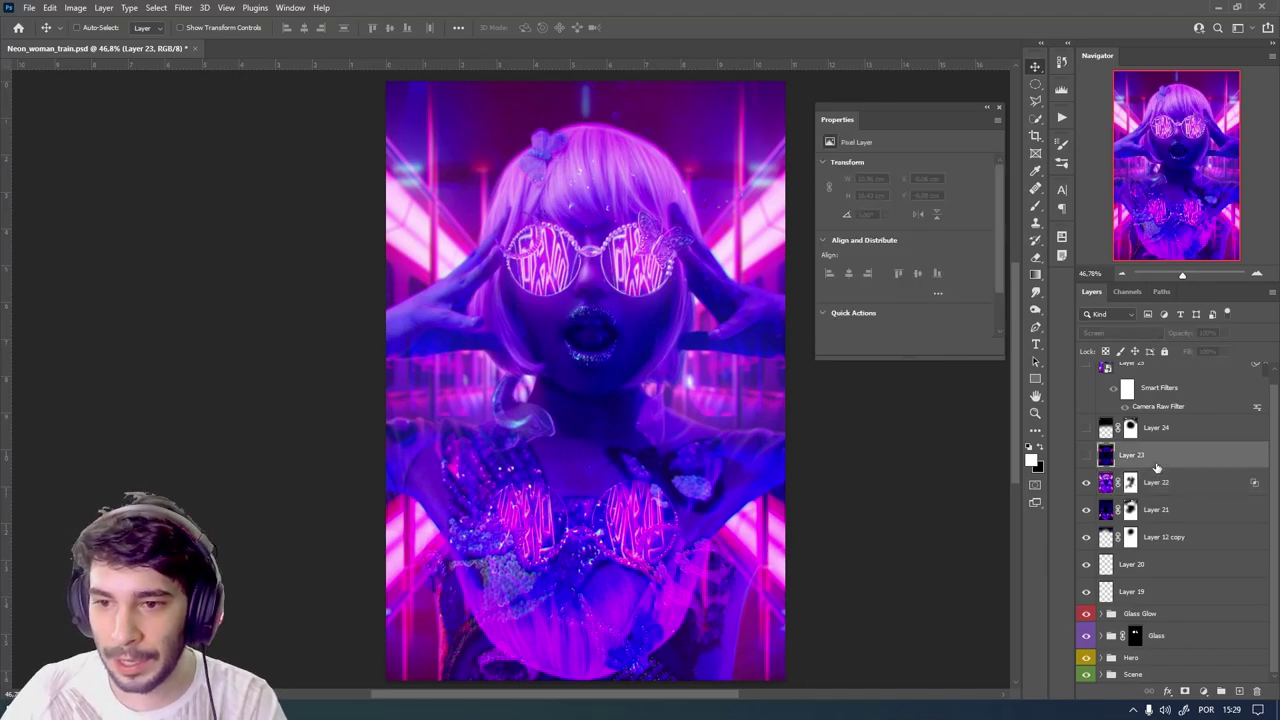
{"action": "left_click", "coordinate": [1086, 457]}
{"action": "left_click", "coordinate": [1086, 457]}
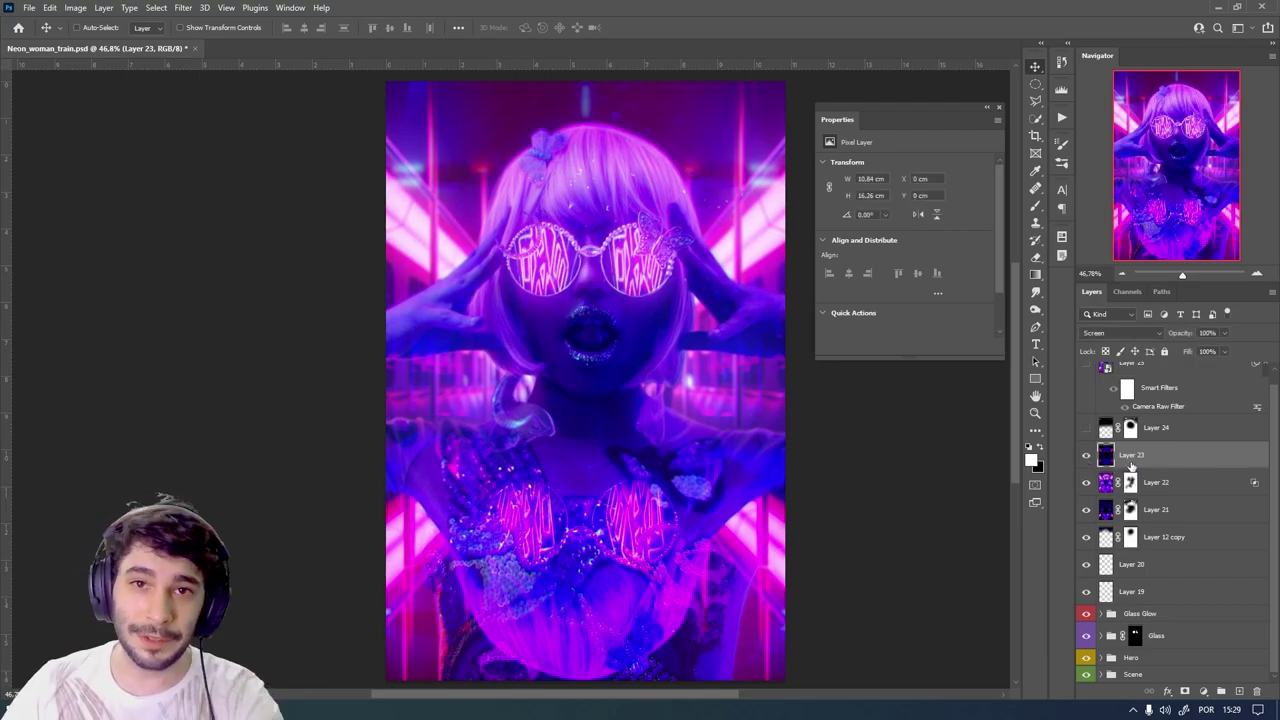
{"action": "left_click", "coordinate": [1086, 457]}
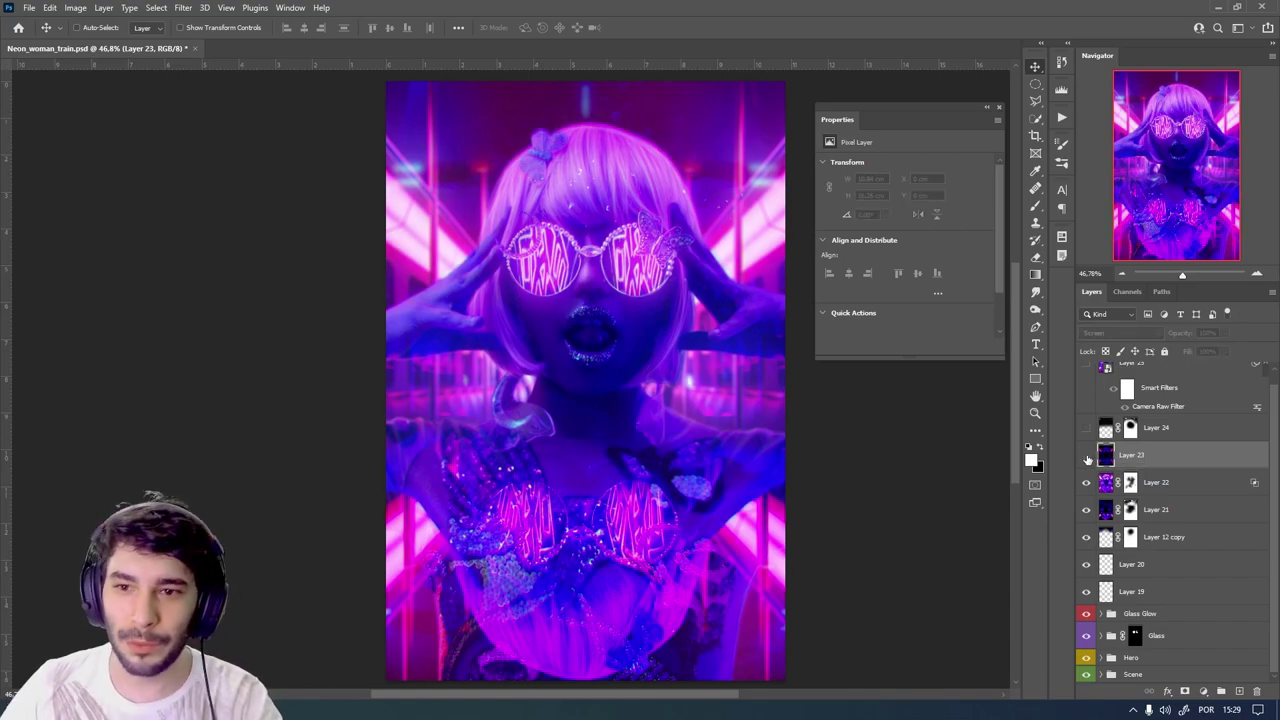
{"action": "left_click", "coordinate": [1087, 457]}
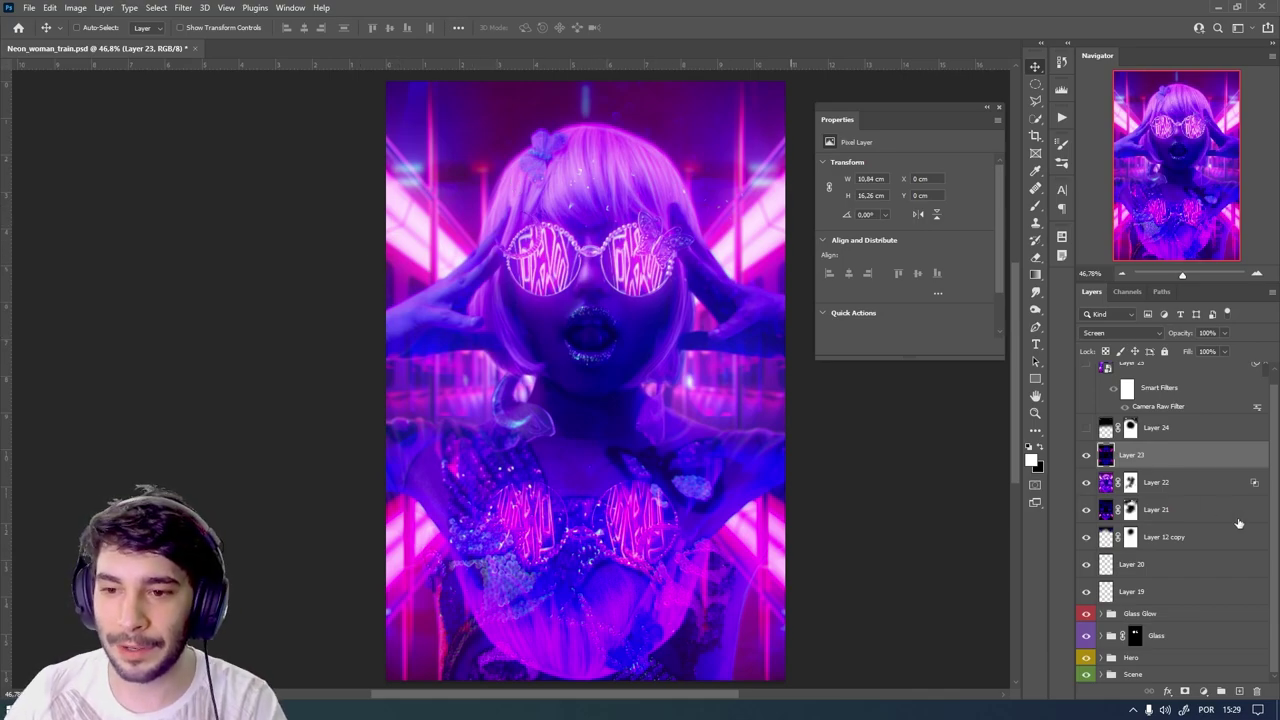
{"action": "left_click", "coordinate": [1087, 457]}
{"action": "left_click", "coordinate": [1087, 457]}
{"action": "left_click", "coordinate": [1087, 457]}
{"action": "left_click", "coordinate": [1087, 457]}
{"action": "scroll", "coordinate": [1089, 457], "scroll_direction": "up", "scroll_amount": 1}
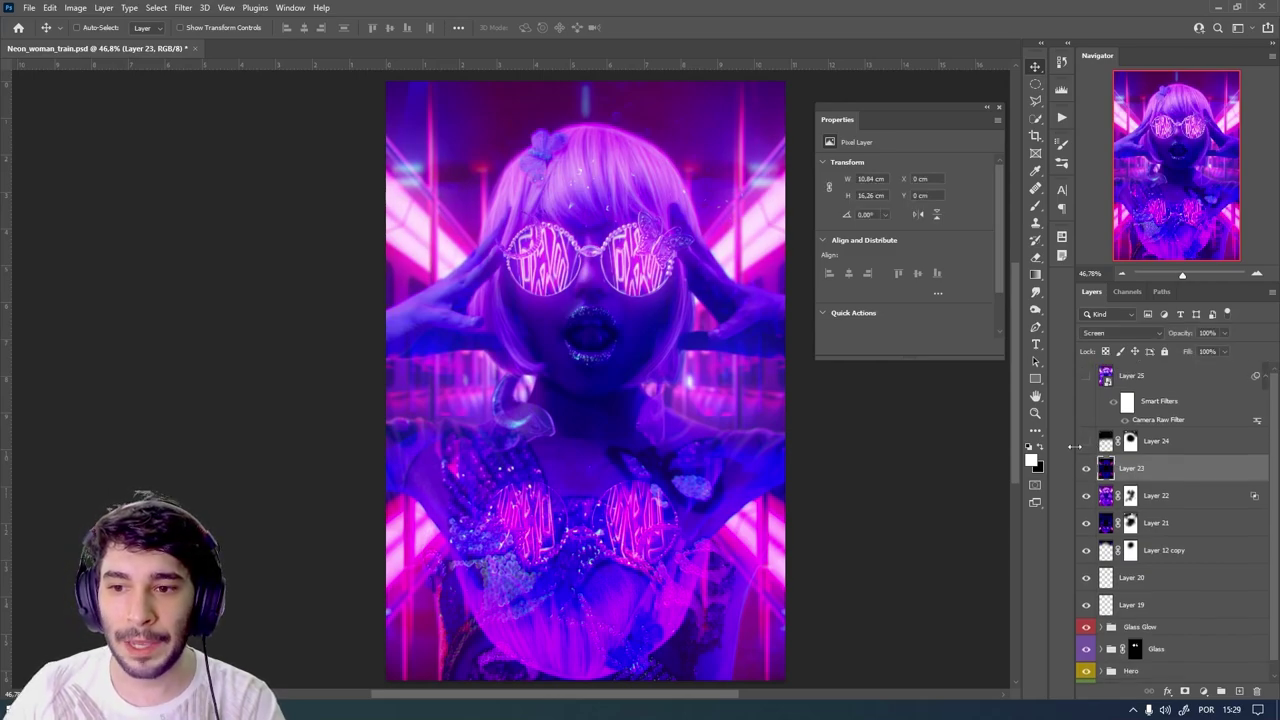
{"action": "left_click", "coordinate": [1194, 449]}
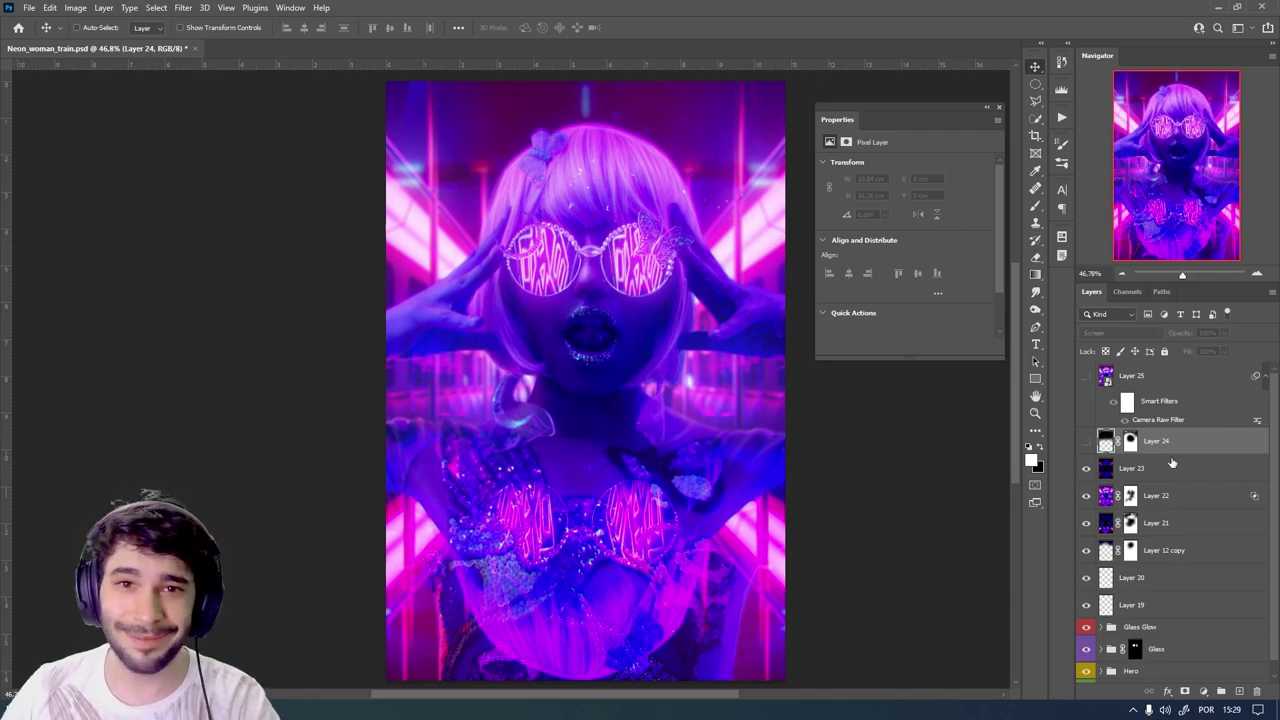
{"action": "left_click", "coordinate": [1086, 441]}
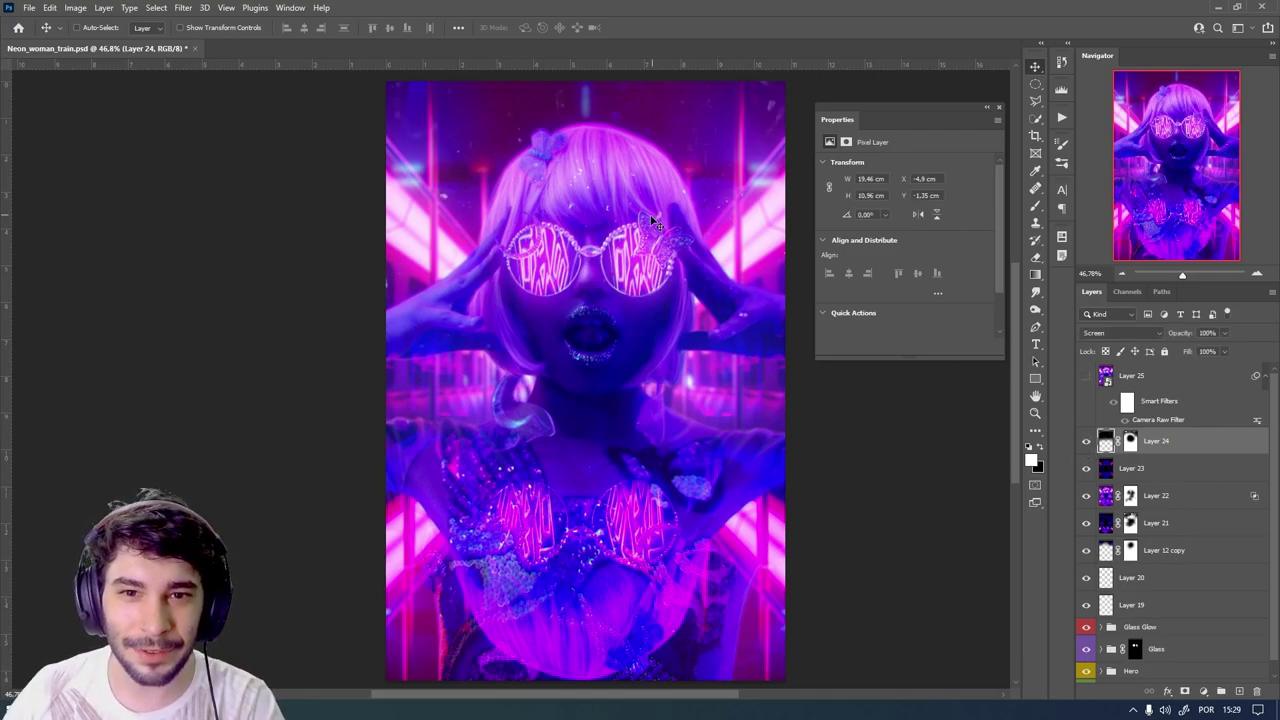
{"action": "scroll", "coordinate": [628, 134], "scroll_direction": "up", "scroll_amount": 3}
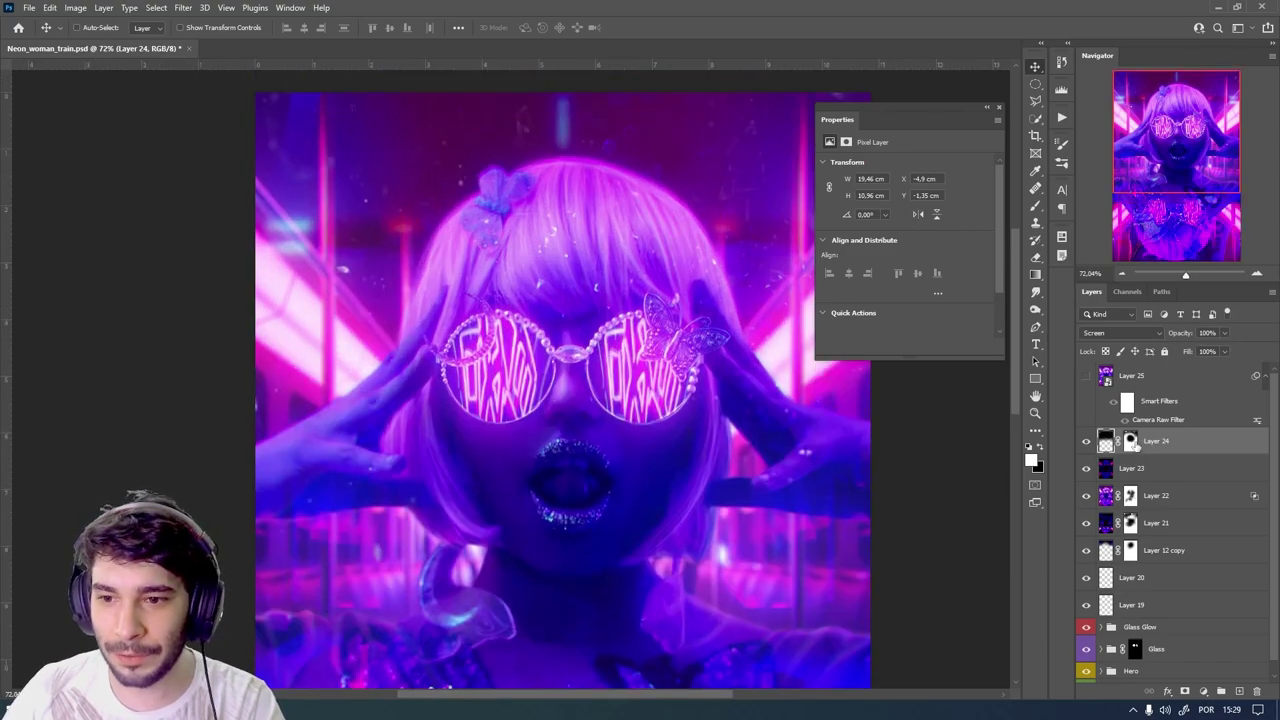
{"action": "left_click", "coordinate": [1131, 442]}
{"action": "left_click", "coordinate": [1087, 333]}
{"action": "left_click", "coordinate": [1092, 343]}
{"action": "left_click", "coordinate": [1090, 333]}
{"action": "left_click", "coordinate": [1090, 345]}
{"action": "left_click", "coordinate": [1180, 450]}
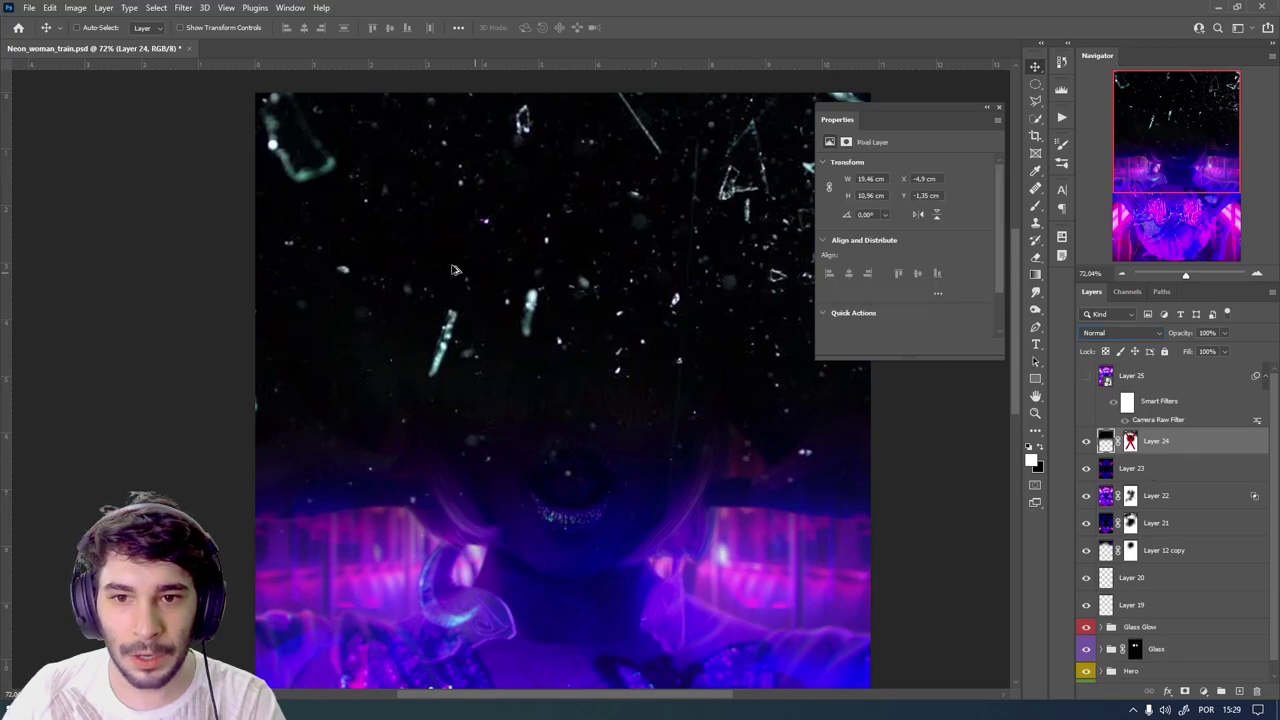
{"action": "scroll", "coordinate": [580, 297], "scroll_direction": "down", "scroll_amount": 3}
{"action": "scroll", "coordinate": [580, 297], "scroll_direction": "up", "scroll_amount": 2}
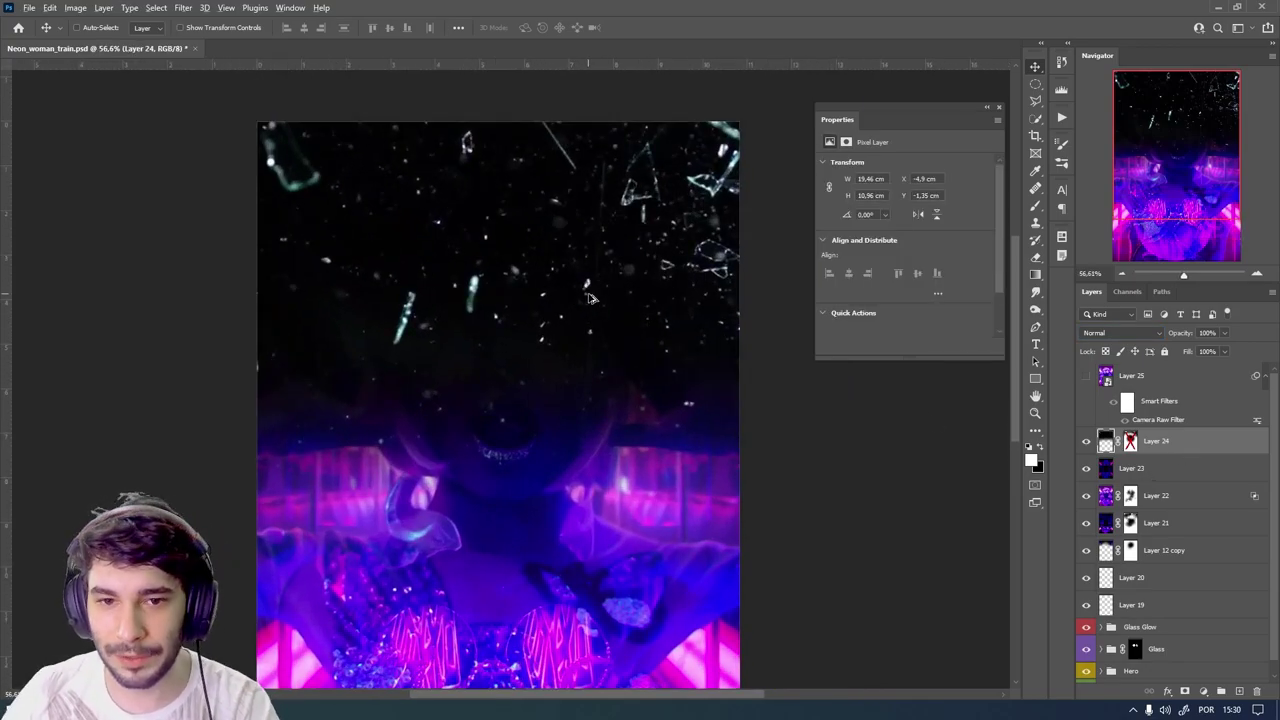
{"action": "scroll", "coordinate": [590, 298], "scroll_direction": "up", "scroll_amount": 1}
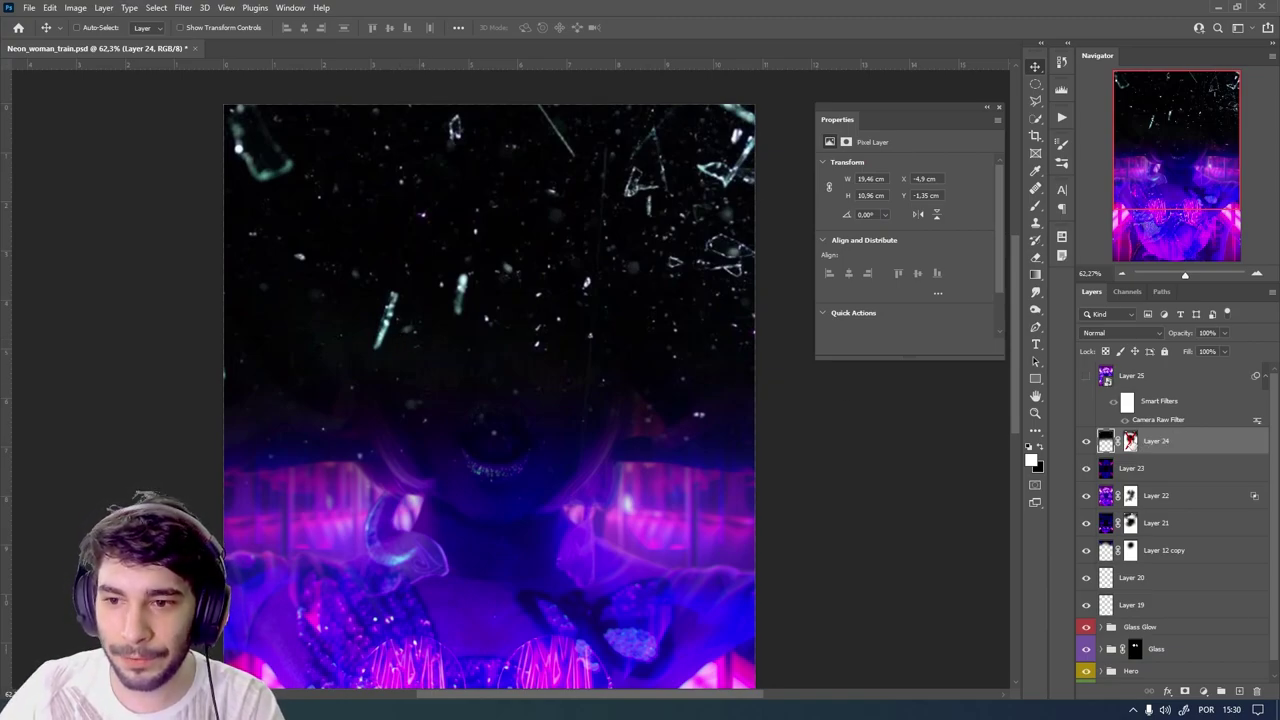
{"action": "left_click", "coordinate": [1130, 441], "text": "shift"}
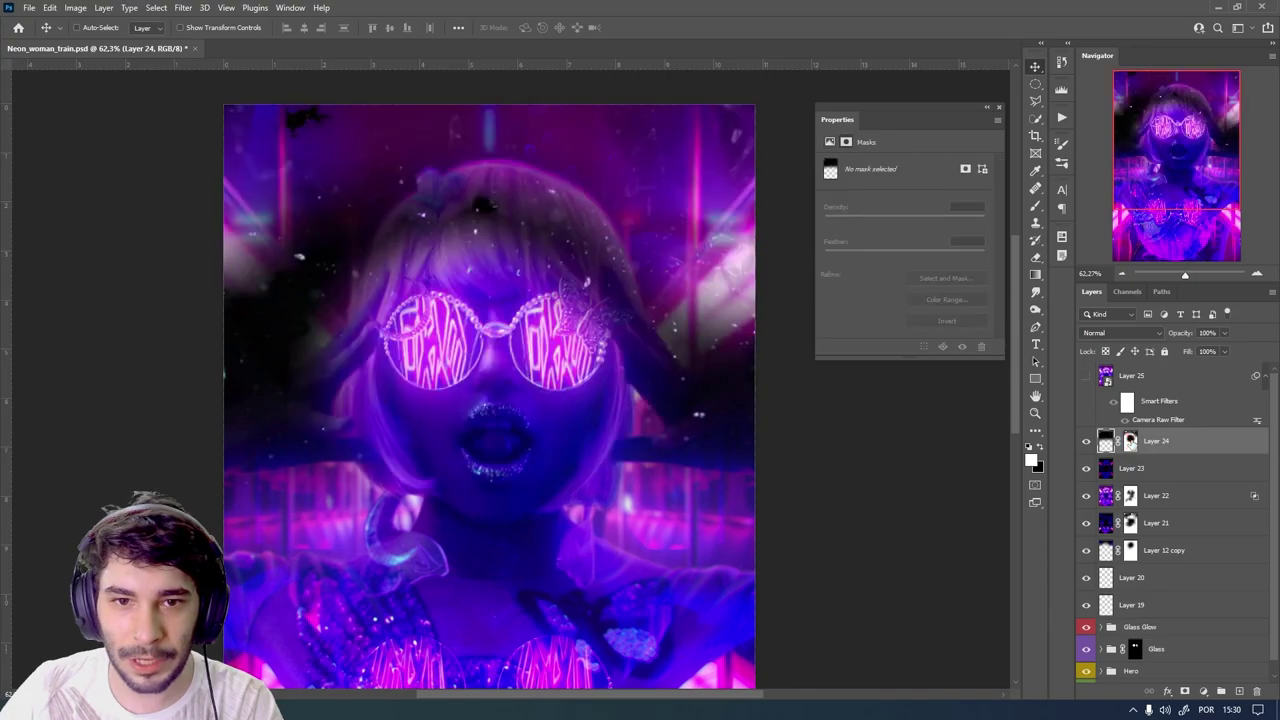
{"action": "left_click", "coordinate": [1120, 332]}
{"action": "left_click", "coordinate": [1093, 444]}
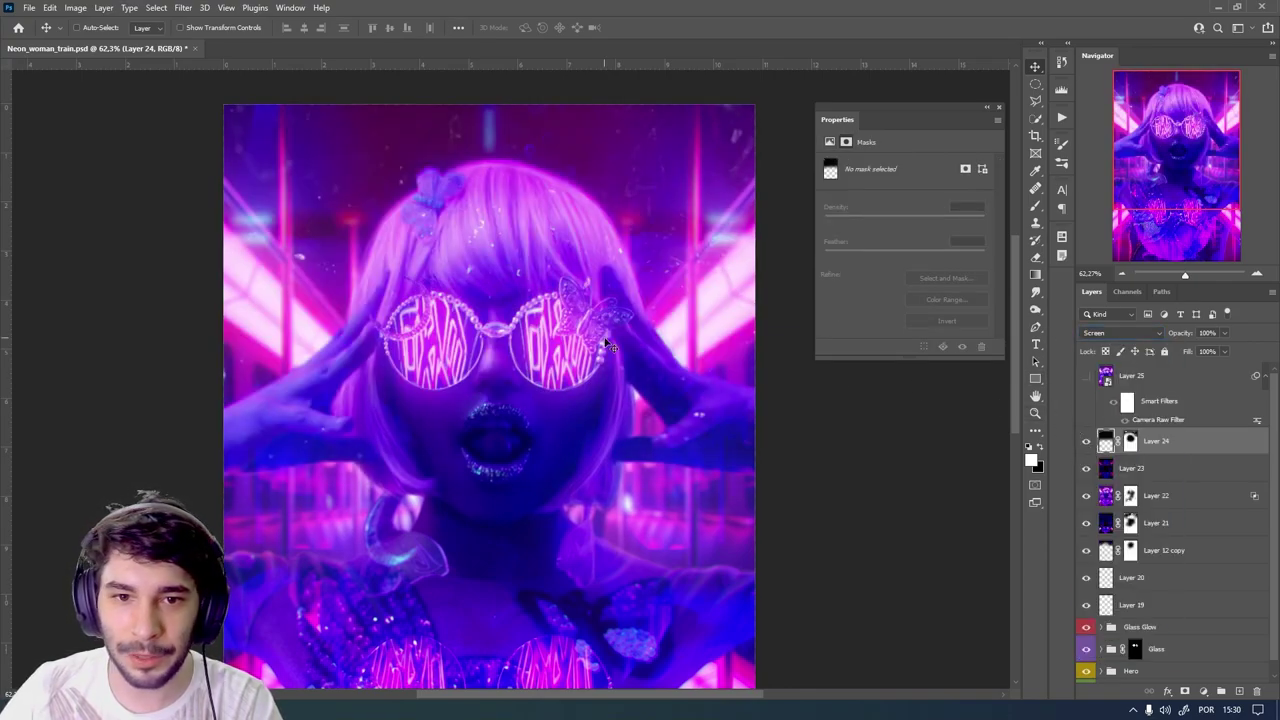
{"action": "scroll", "coordinate": [612, 345], "scroll_direction": "down", "scroll_amount": 3}
{"action": "scroll", "coordinate": [465, 310], "scroll_direction": "up", "scroll_amount": 2}
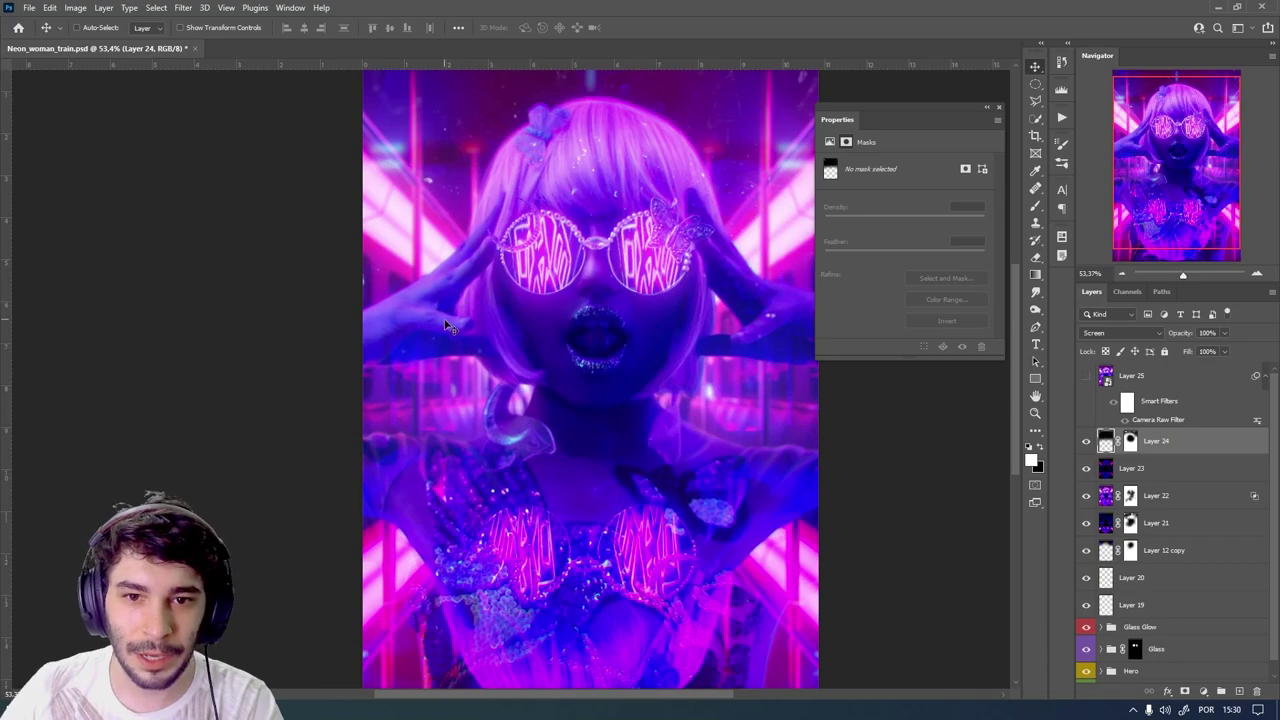
{"action": "scroll", "coordinate": [445, 327], "scroll_direction": "down", "scroll_amount": 2}
{"action": "scroll", "coordinate": [668, 346], "scroll_direction": "up", "scroll_amount": 1}
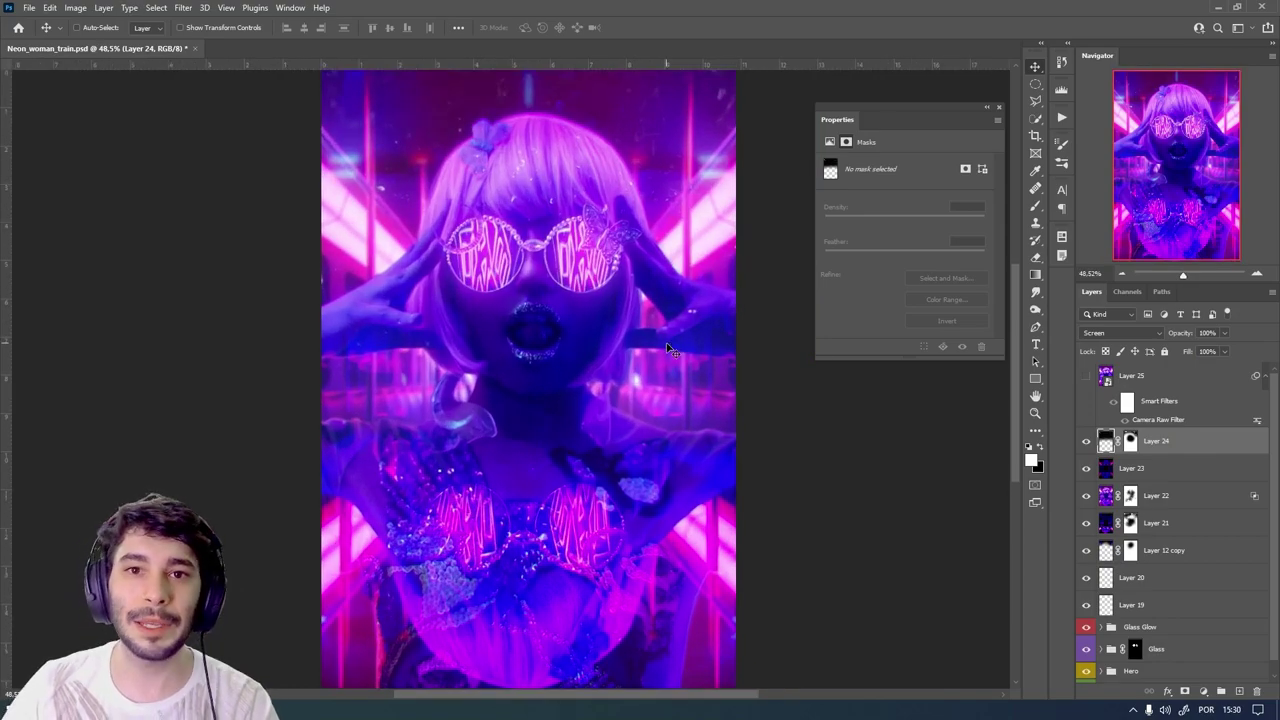
{"action": "left_click", "coordinate": [1087, 442]}
{"action": "left_click", "coordinate": [1087, 442]}
{"action": "left_click", "coordinate": [1087, 442]}
{"action": "left_click", "coordinate": [1087, 450]}
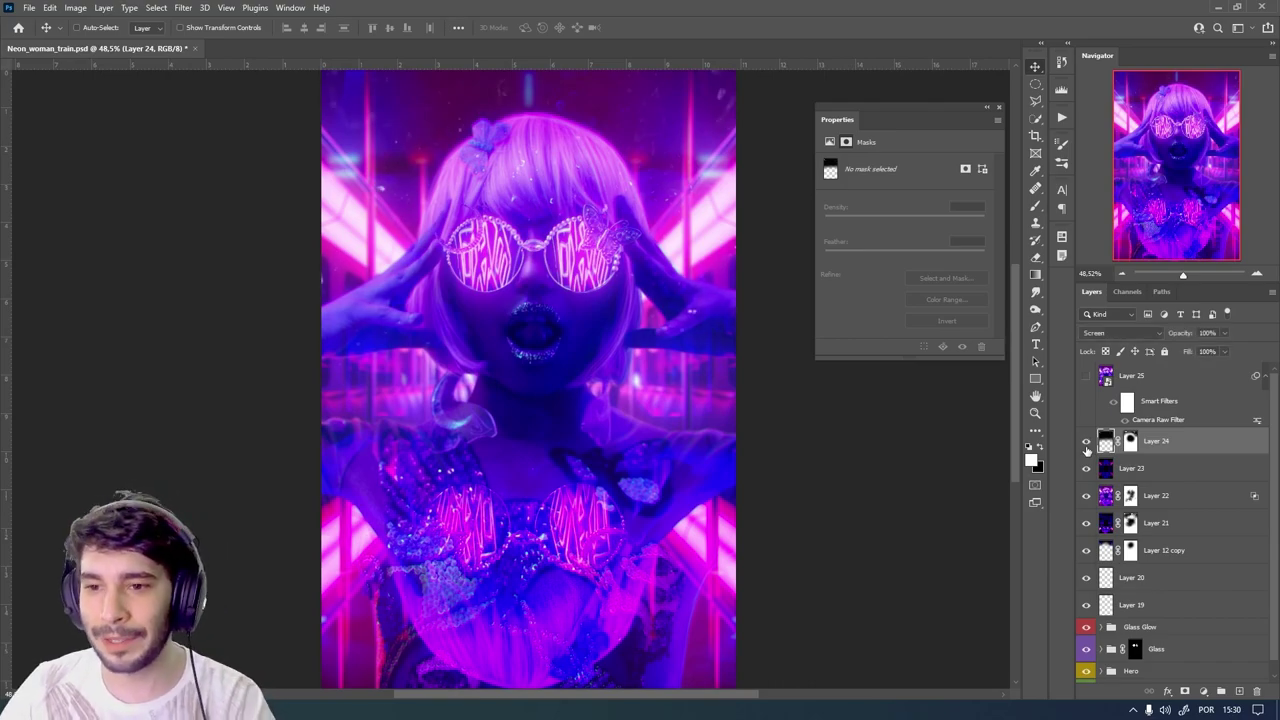
{"action": "left_click", "coordinate": [1086, 377]}
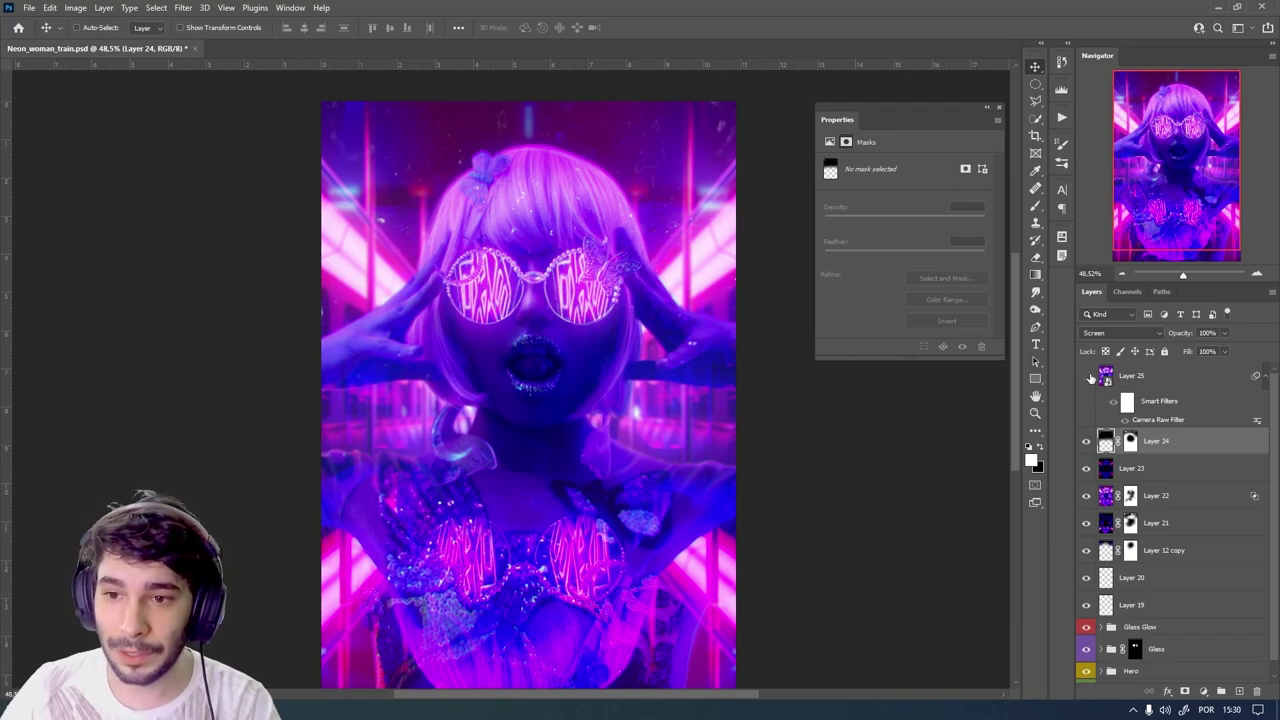
{"action": "scroll", "coordinate": [647, 383], "scroll_direction": "down", "scroll_amount": 2}
{"action": "scroll", "coordinate": [580, 400], "scroll_direction": "up", "scroll_amount": 1}
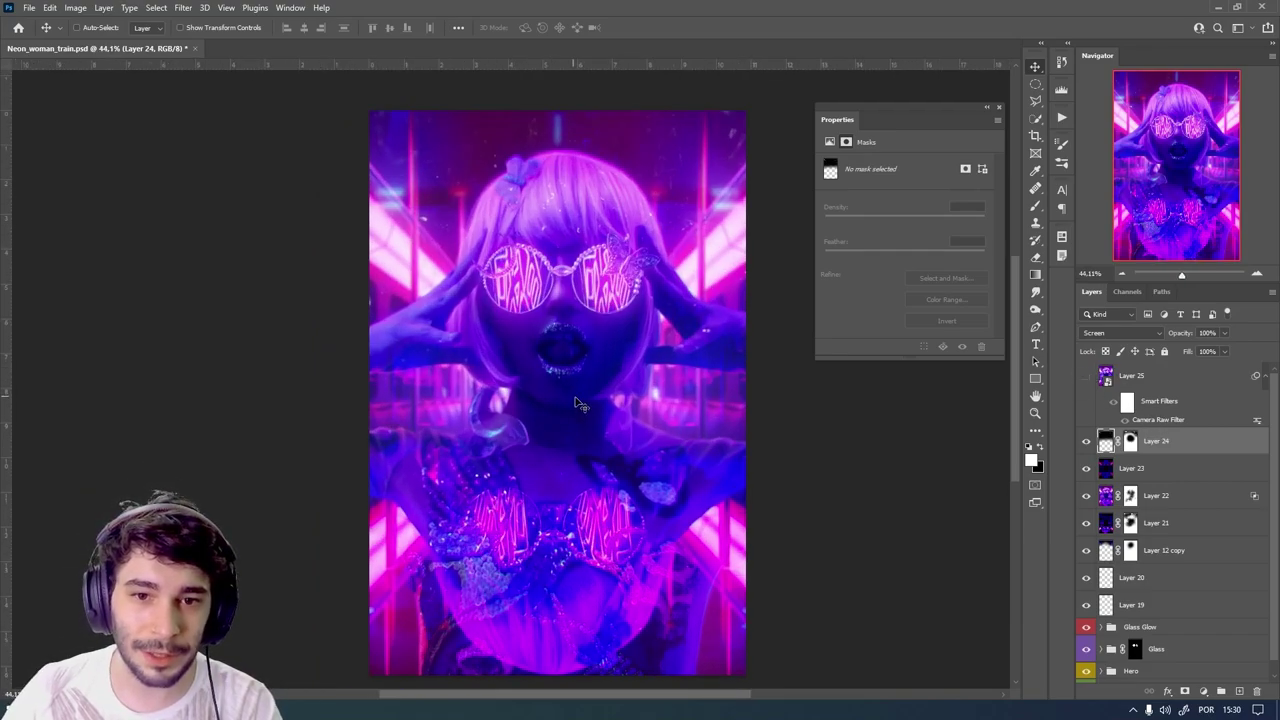
{"action": "scroll", "coordinate": [600, 403], "scroll_direction": "down", "scroll_amount": 1}
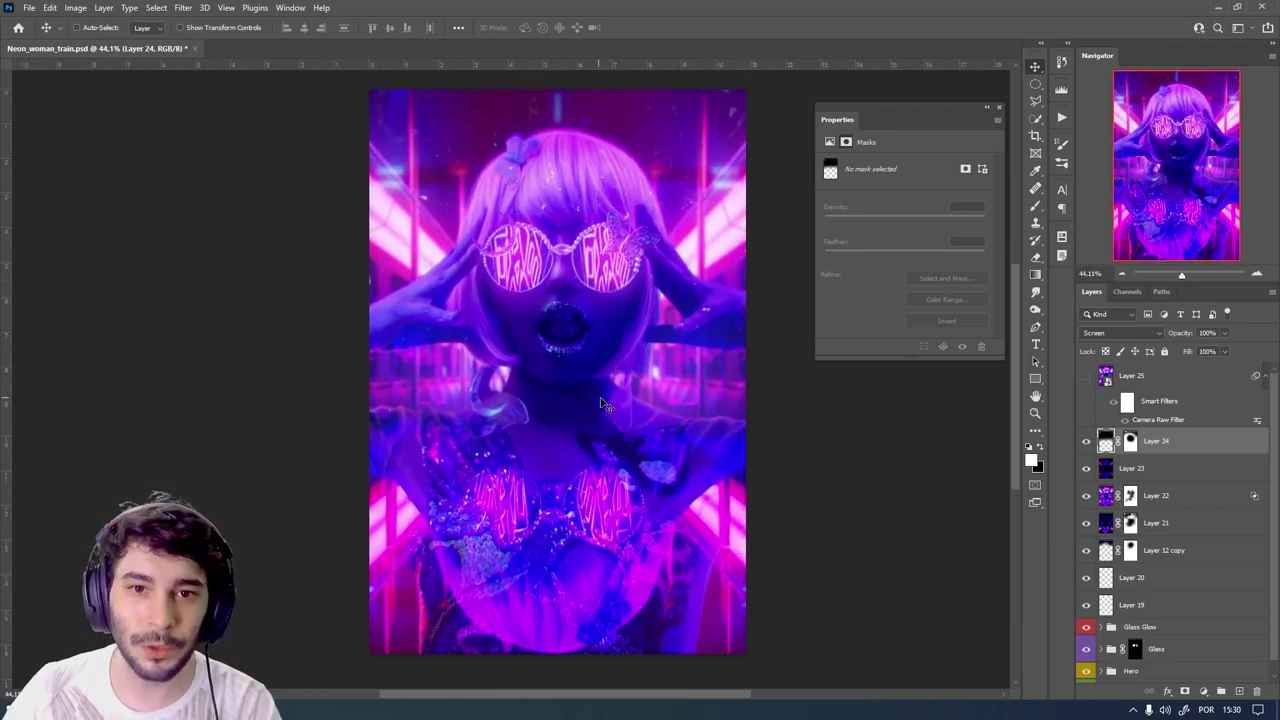
{"action": "left_click", "coordinate": [1168, 534]}
{"action": "left_click", "coordinate": [1155, 369], "text": "shift"}
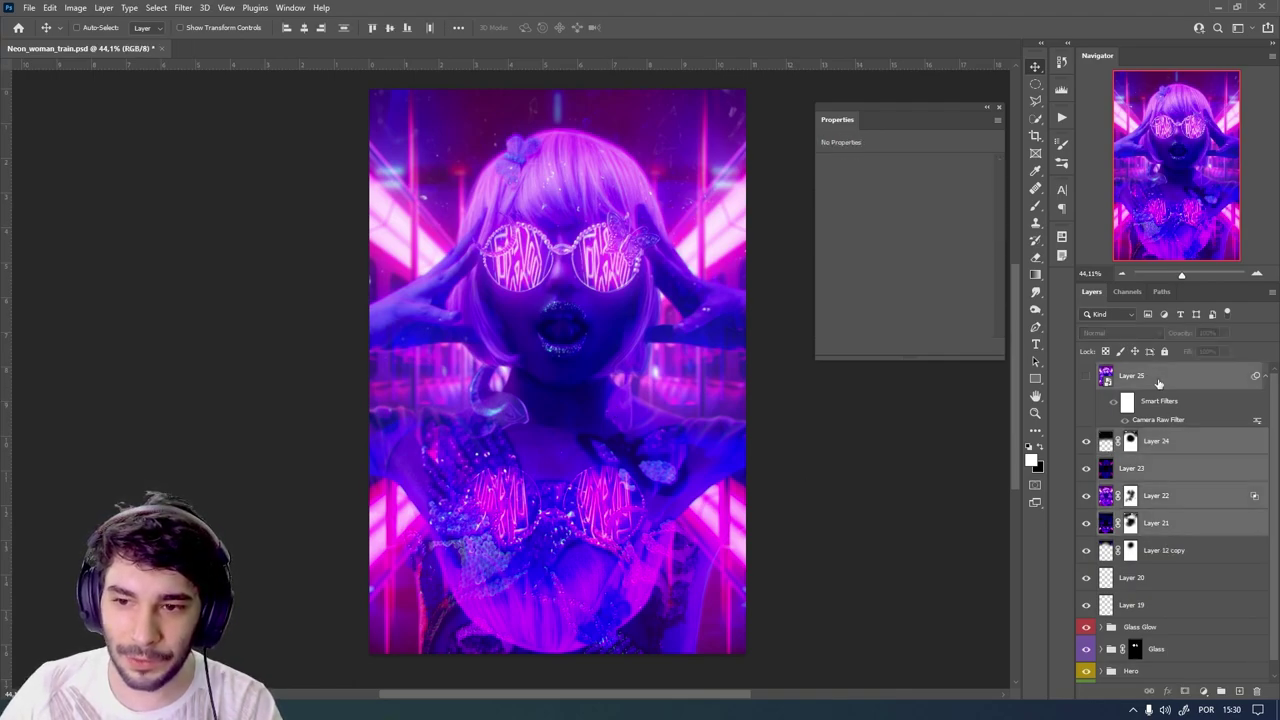
{"action": "left_click", "coordinate": [1157, 450]}
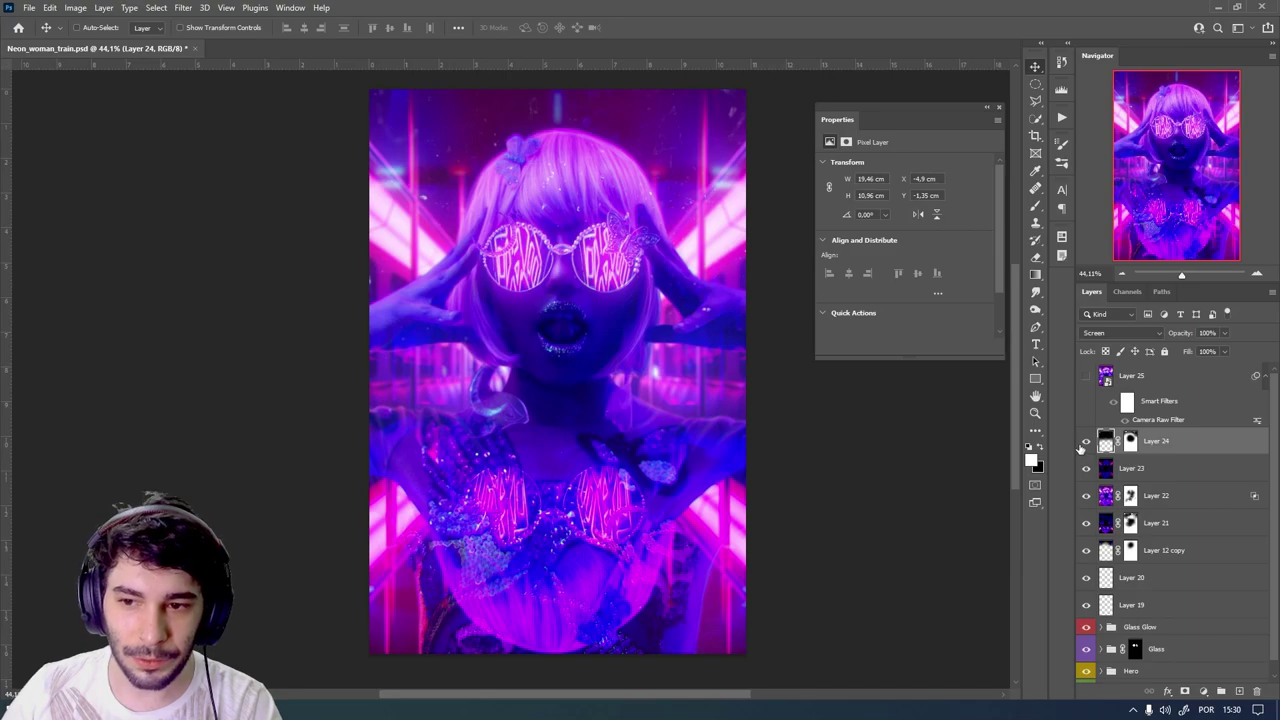
{"action": "left_click", "coordinate": [1187, 537]}
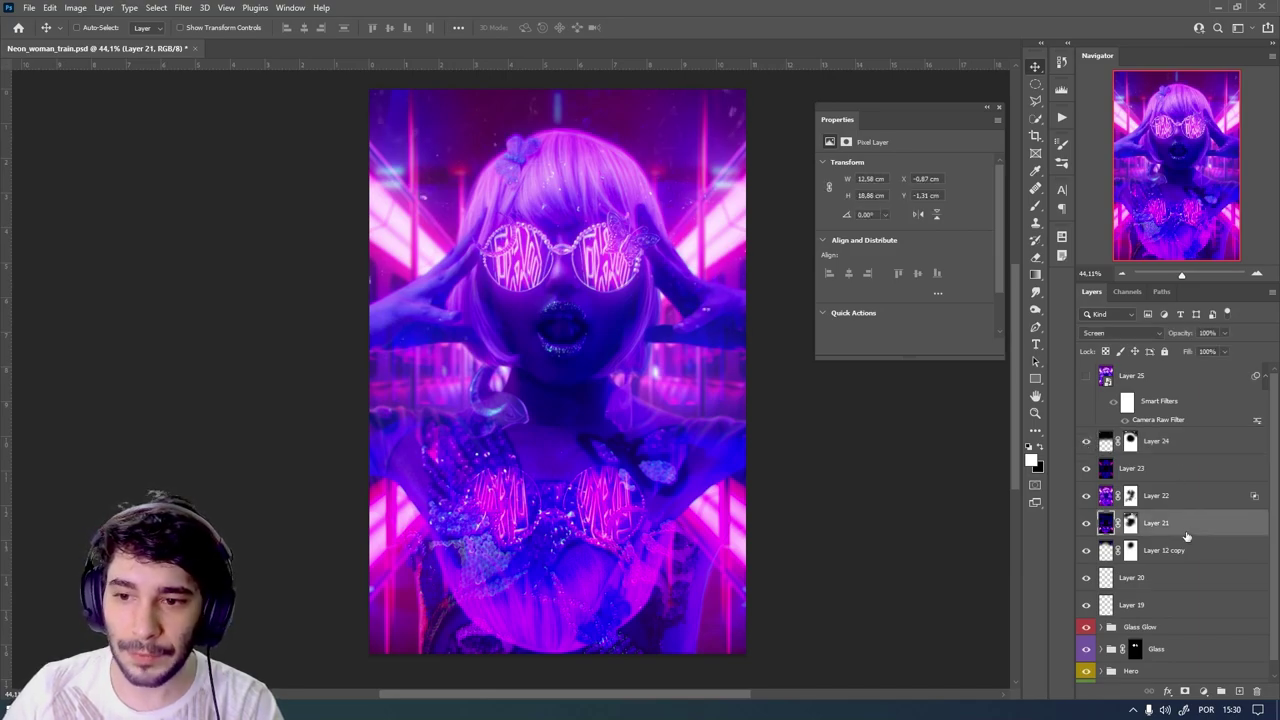
{"action": "left_click", "coordinate": [1174, 382], "text": "shift"}
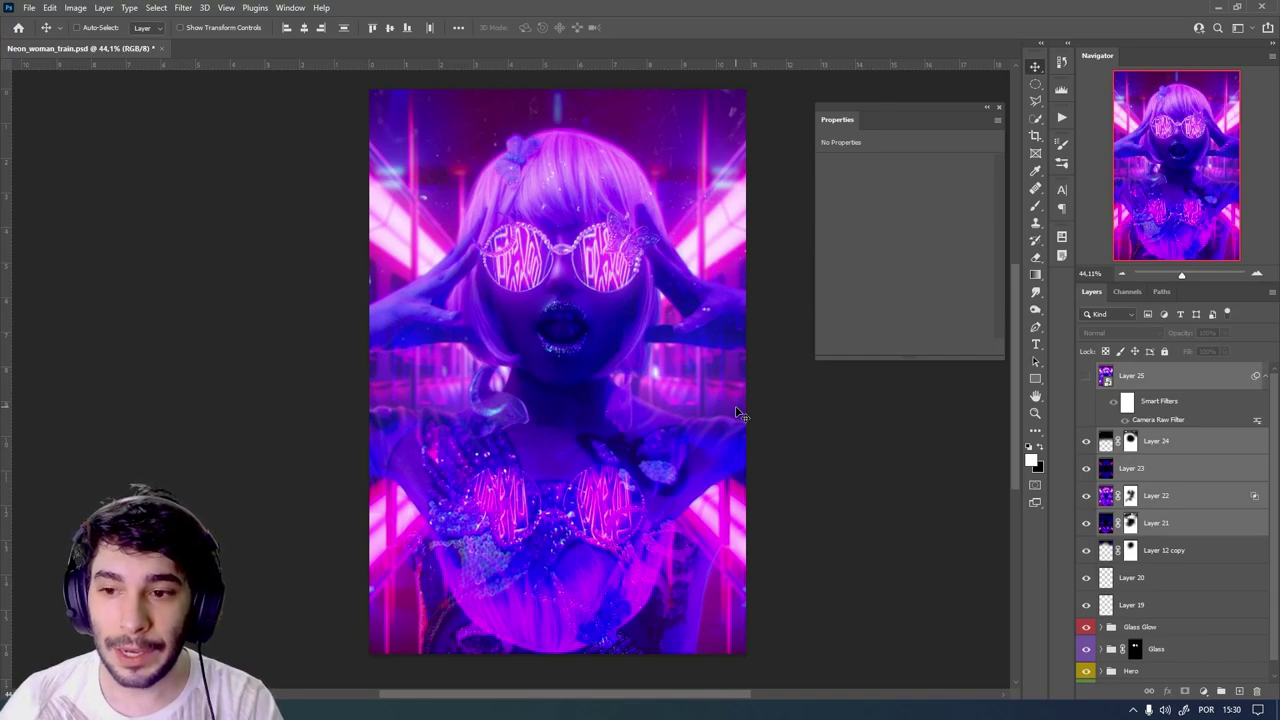
{"action": "left_click", "coordinate": [1164, 380]}
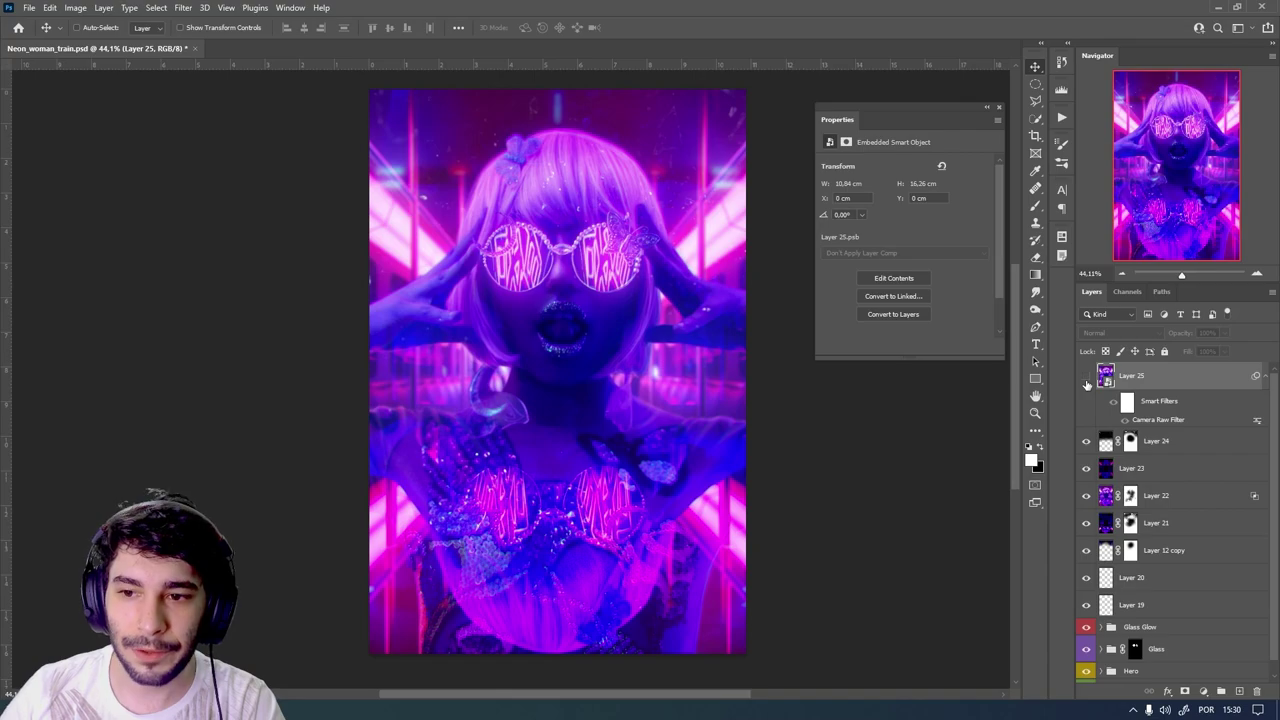
{"action": "left_click", "coordinate": [1087, 378]}
{"action": "left_click", "coordinate": [1087, 378]}
{"action": "left_click", "coordinate": [1087, 378]}
{"action": "left_click", "coordinate": [1087, 378]}
{"action": "left_click", "coordinate": [1087, 378]}
{"action": "left_click", "coordinate": [1087, 378]}
{"action": "left_click", "coordinate": [1087, 378]}
{"action": "left_click", "coordinate": [1087, 378]}
{"action": "left_click", "coordinate": [1087, 378]}
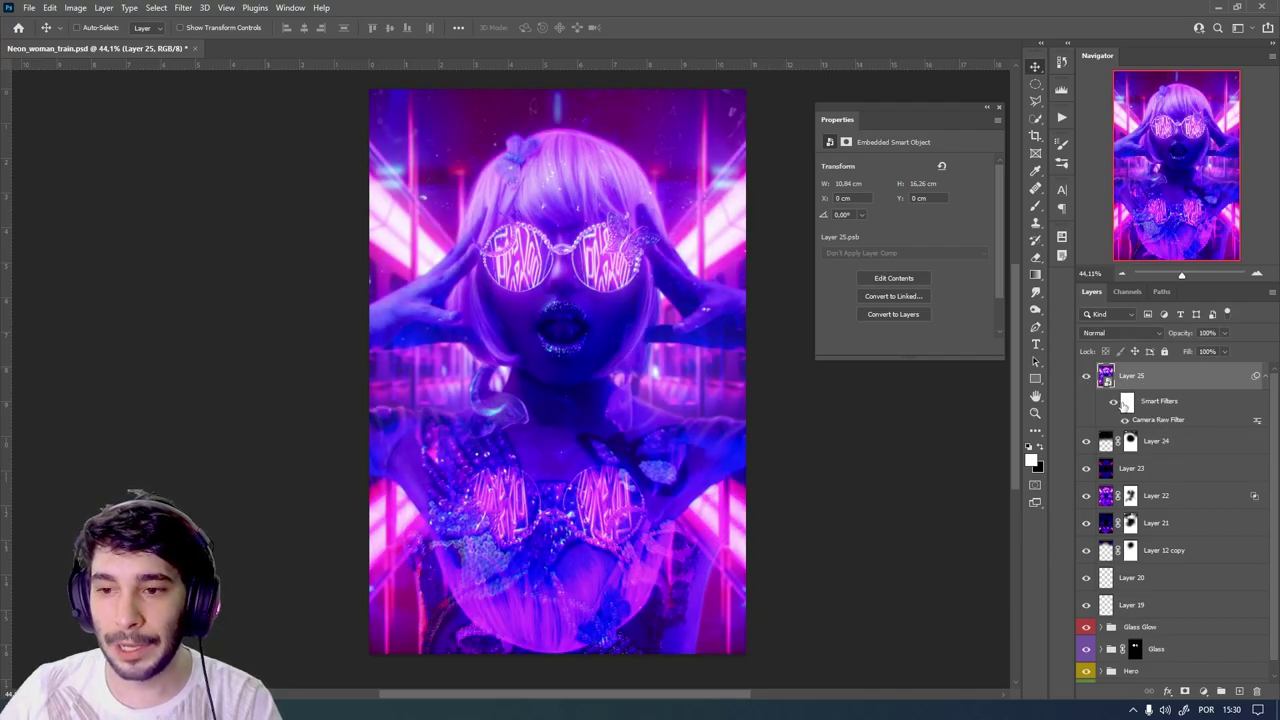
{"action": "mouse_move", "coordinate": [1086, 441]}
{"action": "left_mouse_down"}
{"action": "mouse_move", "coordinate": [1089, 668]}
{"action": "mouse_move", "coordinate": [1086, 441]}
{"action": "left_mouse_up"}
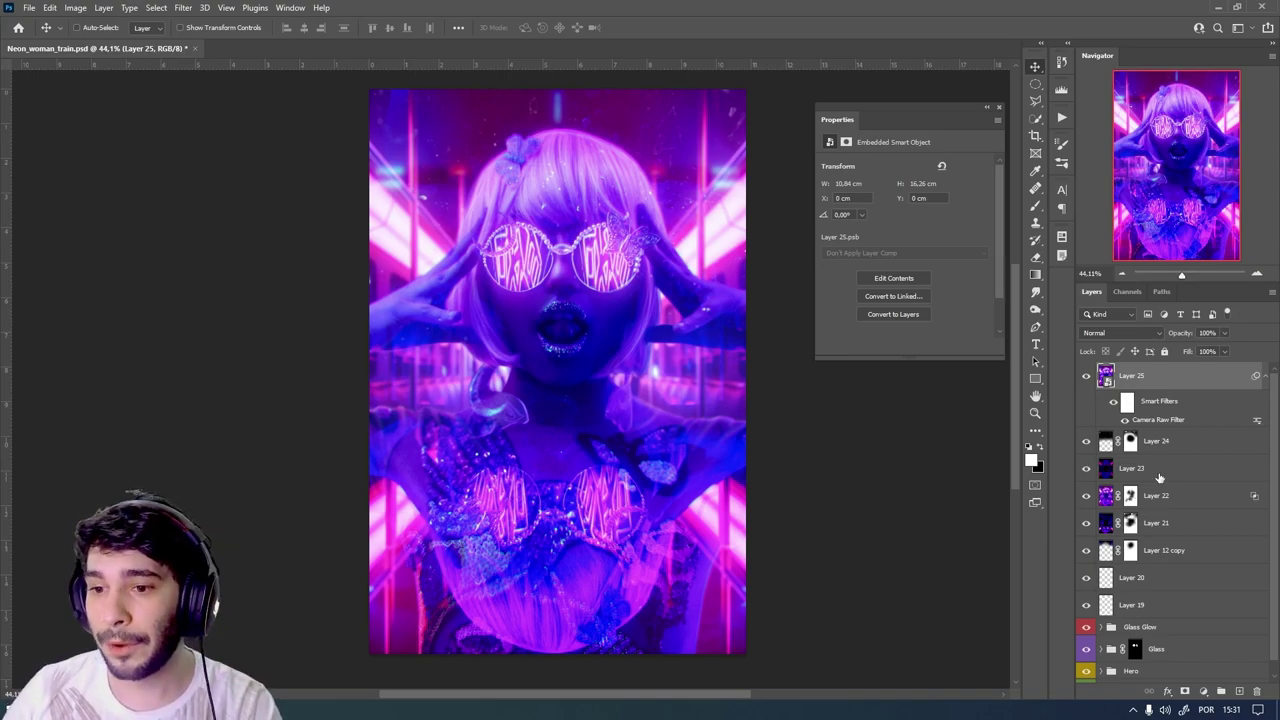
{"action": "scroll", "coordinate": [1186, 565], "scroll_direction": "down", "scroll_amount": 1}
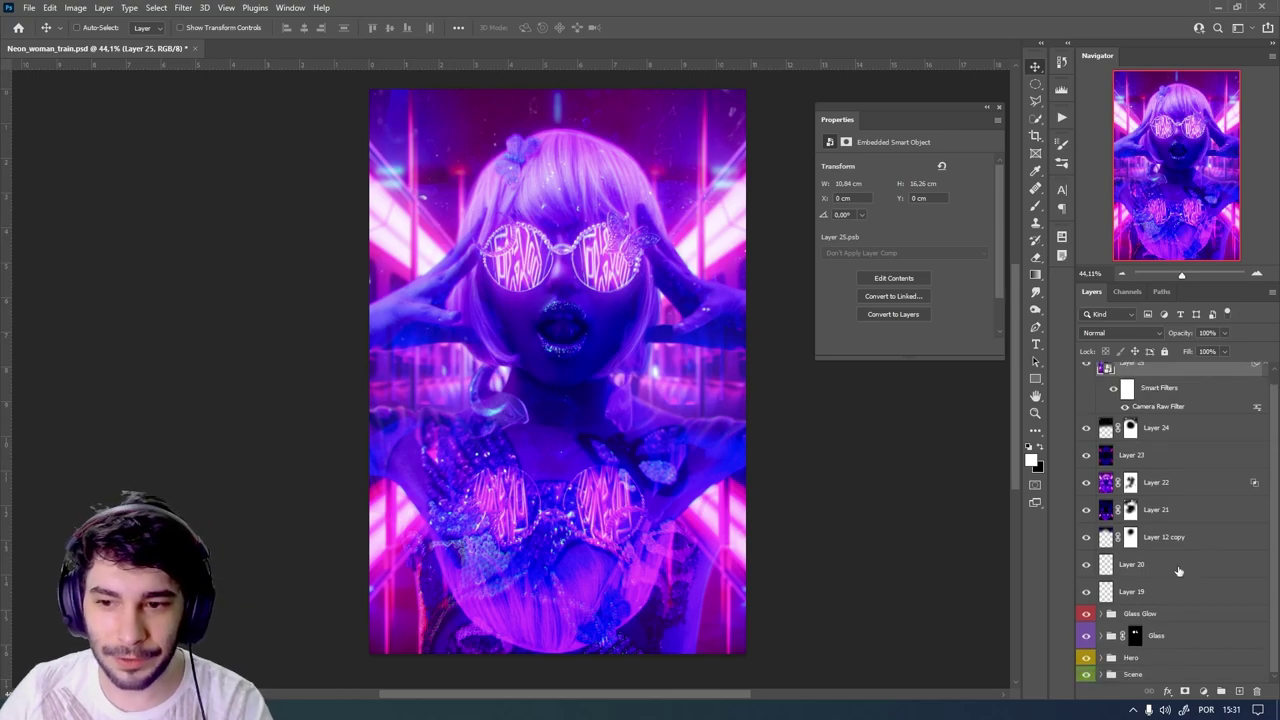
{"action": "scroll", "coordinate": [1178, 572], "scroll_direction": "up", "scroll_amount": 1}
{"action": "left_click", "coordinate": [1176, 535]}
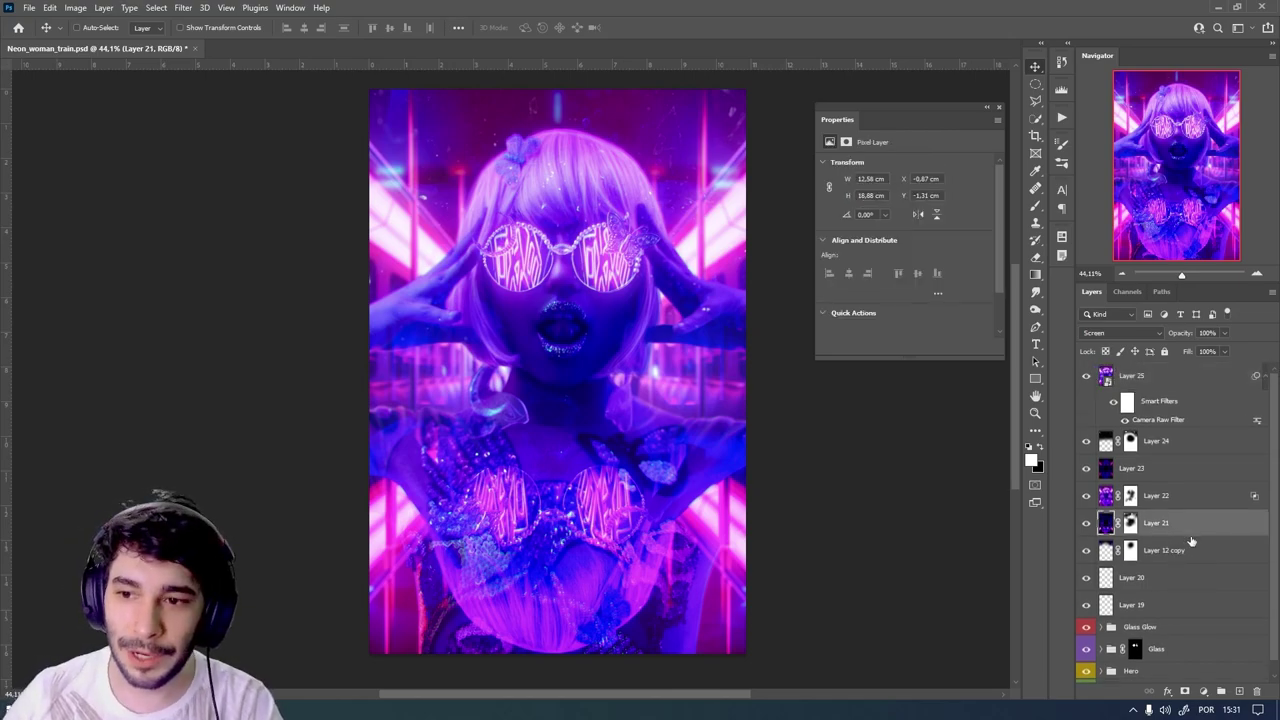
{"action": "left_click", "coordinate": [1152, 377]}
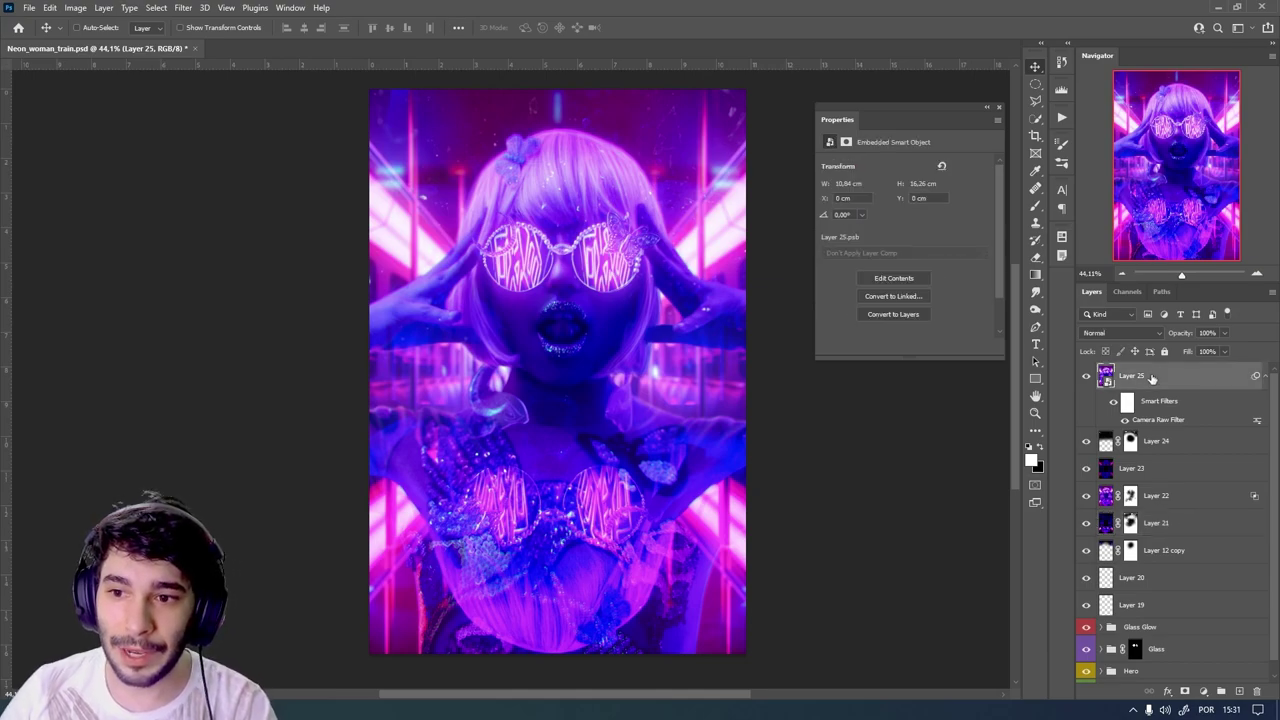
{"action": "right_click", "coordinate": [1152, 377]}
{"action": "left_click", "coordinate": [1237, 380]}
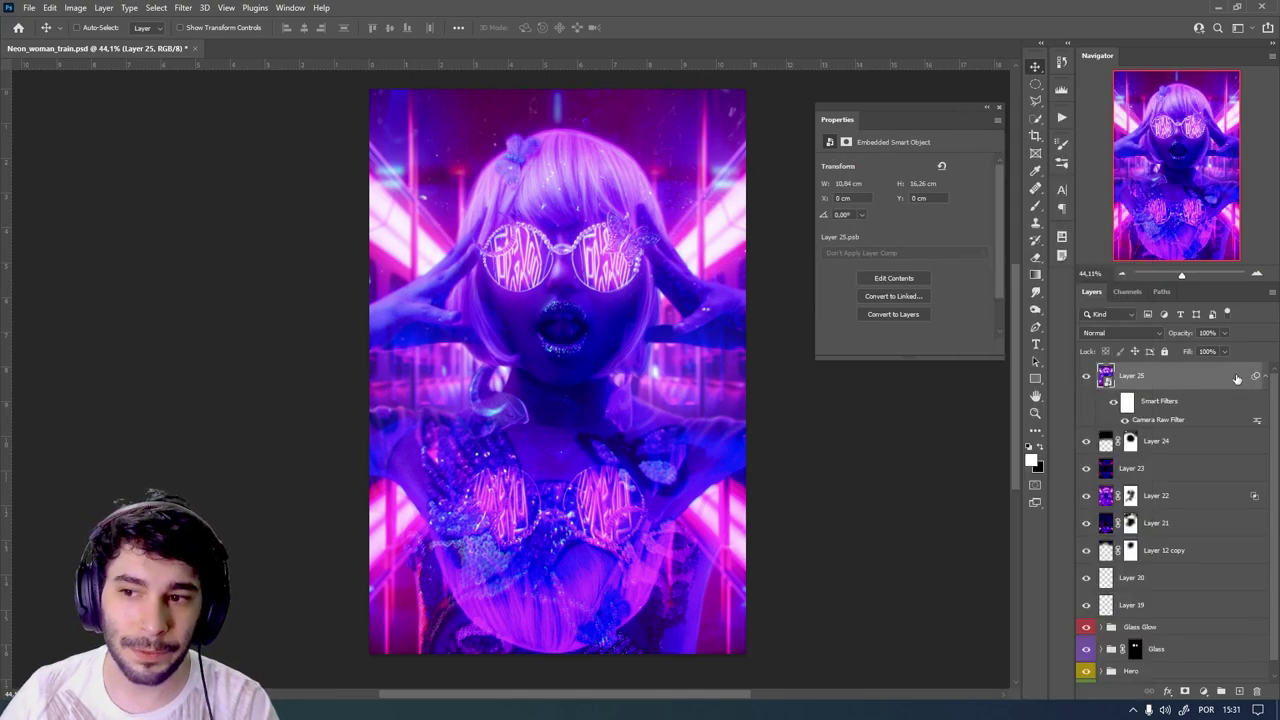
{"action": "left_click", "coordinate": [1160, 450]}
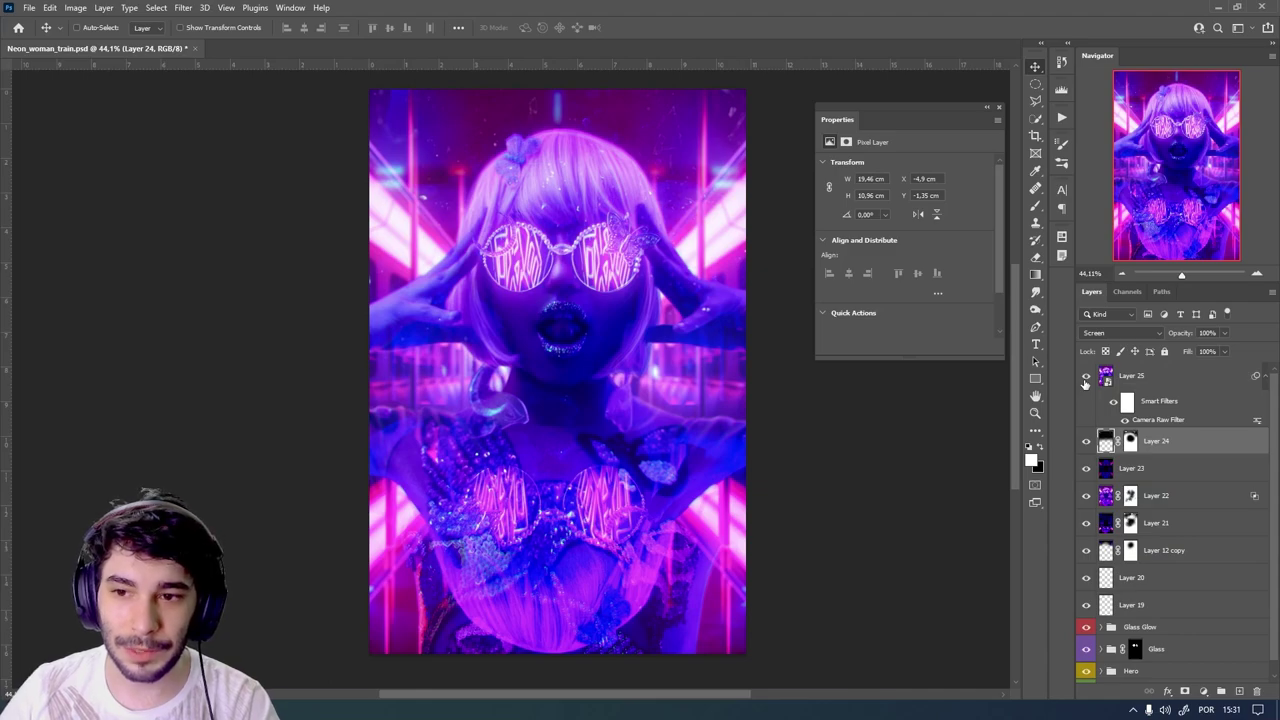
{"action": "left_click", "coordinate": [1086, 378]}
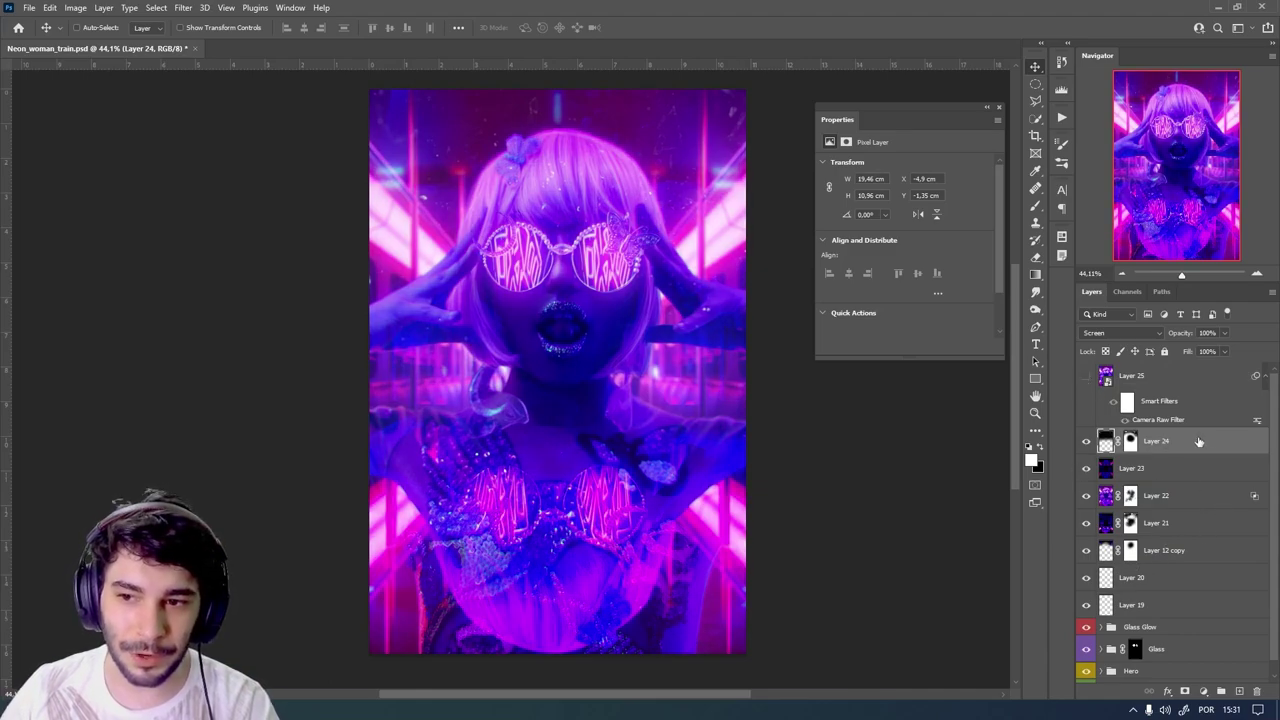
{"action": "right_click", "coordinate": [1199, 442]}
{"action": "left_click", "coordinate": [1150, 321]}
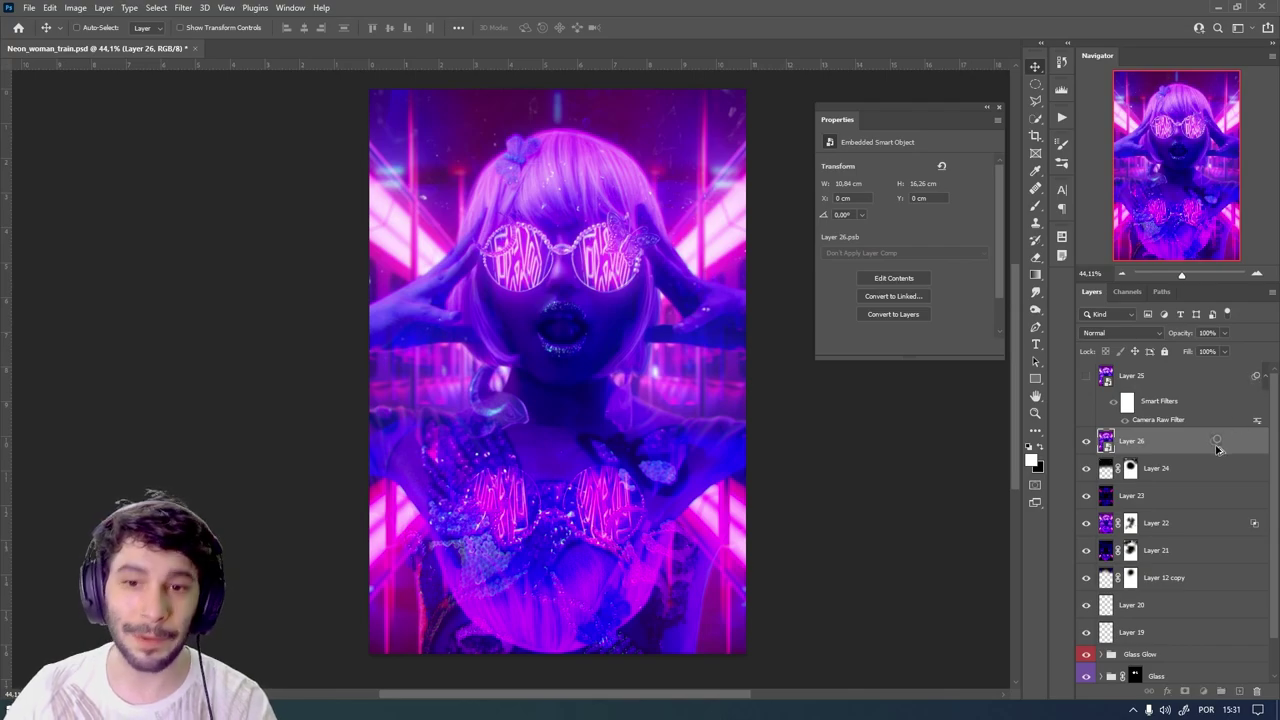
- Copy the Camera Raw filter onto temporary Layer 26, delete it, and show Layer 25 again
{"action": "left_click_drag", "start_coordinate": [1215, 443], "coordinate": [1213, 444]}
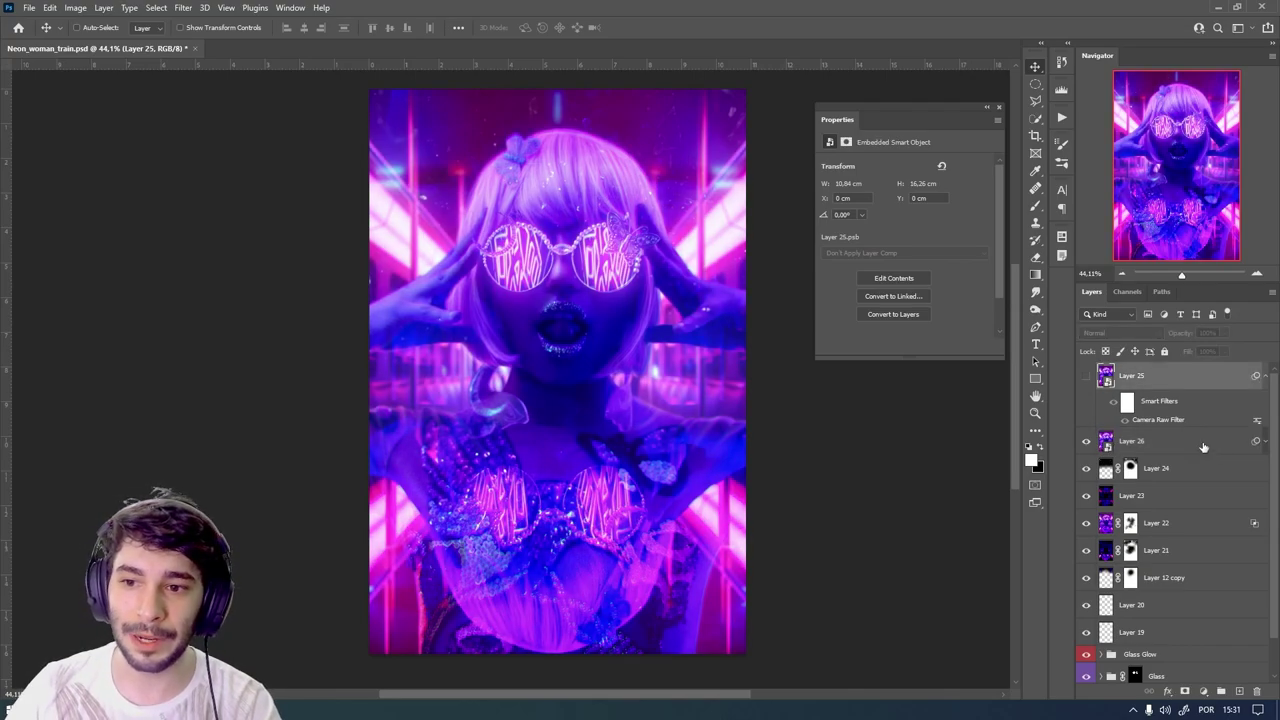
{"action": "key", "text": "Delete"}
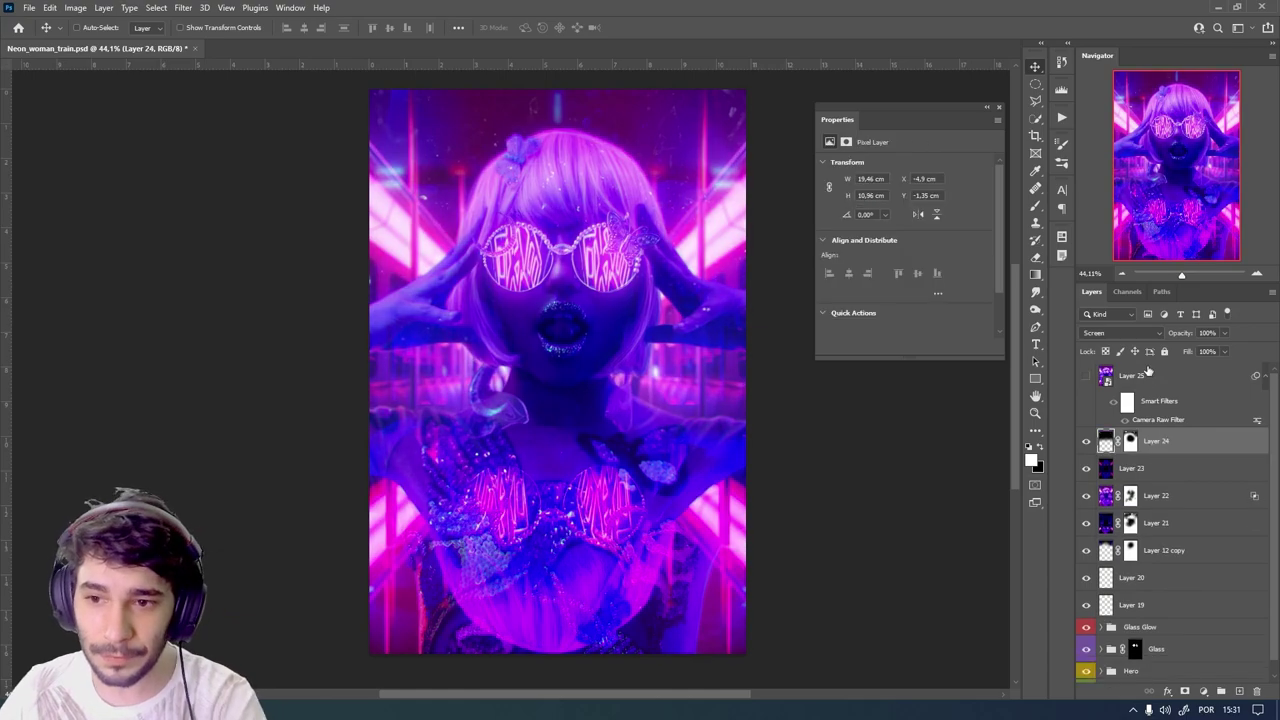
{"action": "left_click", "coordinate": [1086, 375]}
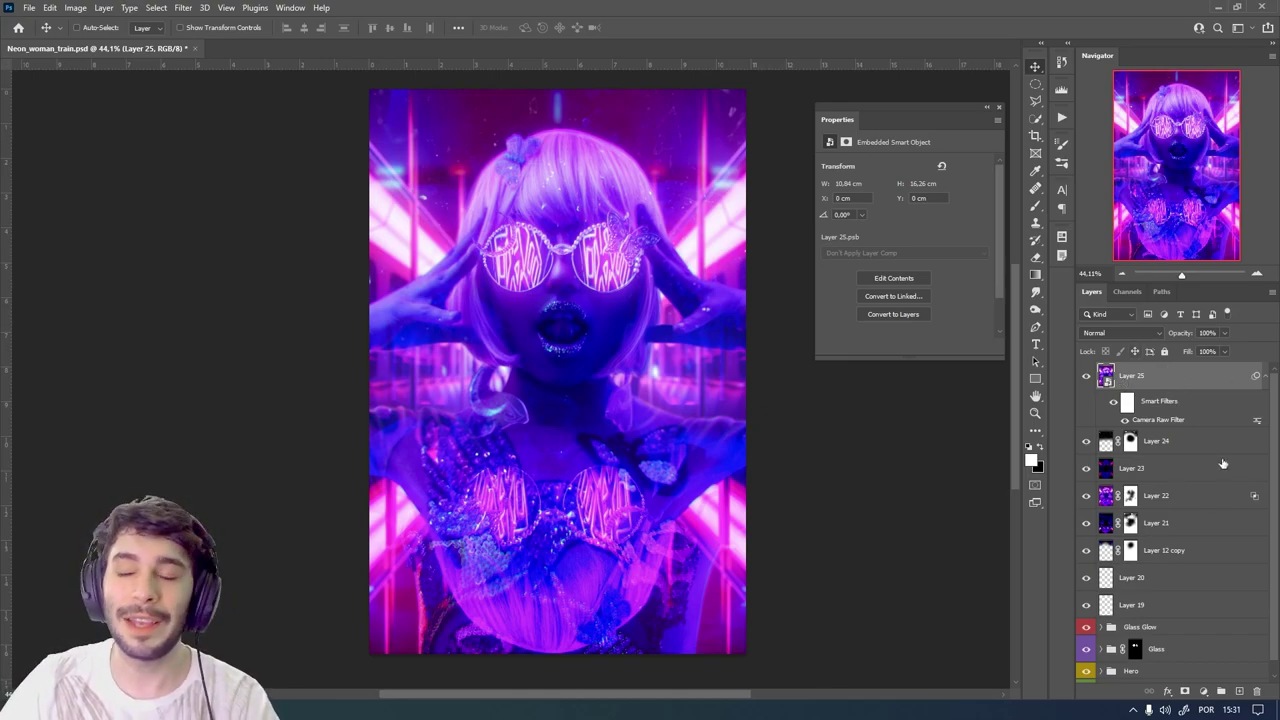
- Select the Glass group itself rather than its mask
{"action": "scroll", "coordinate": [1200, 455], "scroll_direction": "down", "scroll_amount": 1}
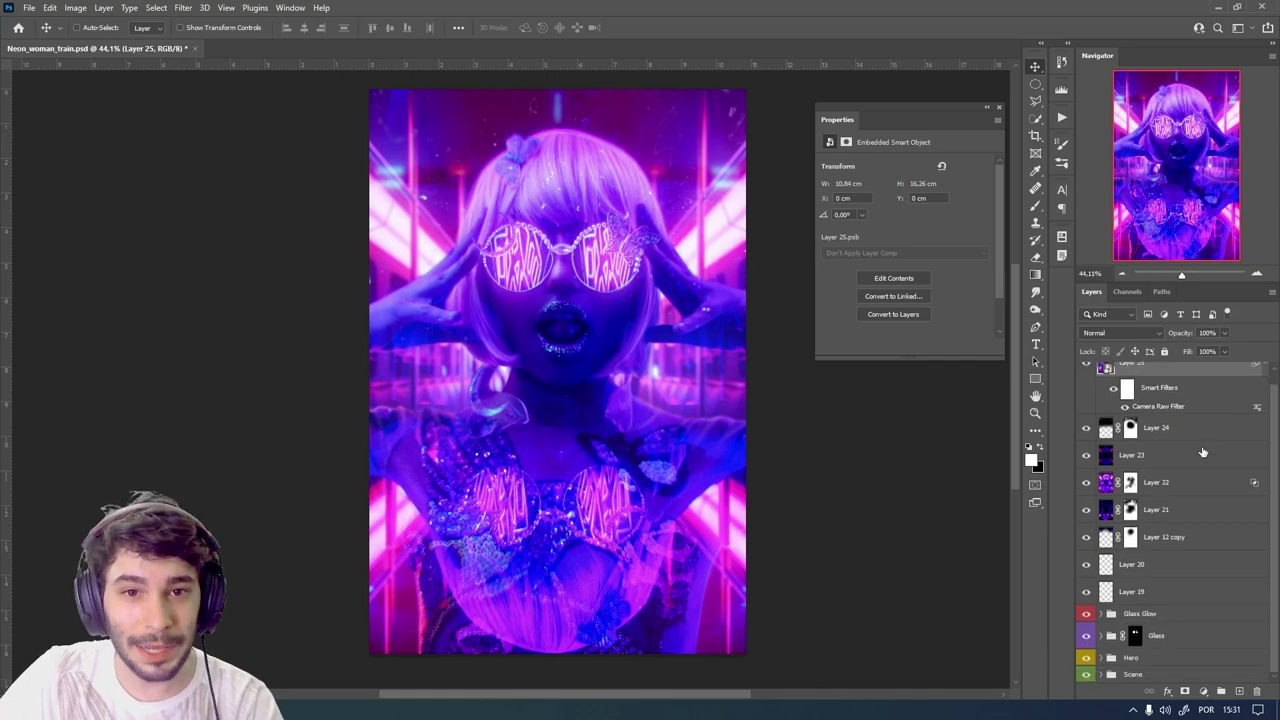
{"action": "left_click", "coordinate": [1183, 640]}
{"action": "left_click", "coordinate": [1186, 640]}
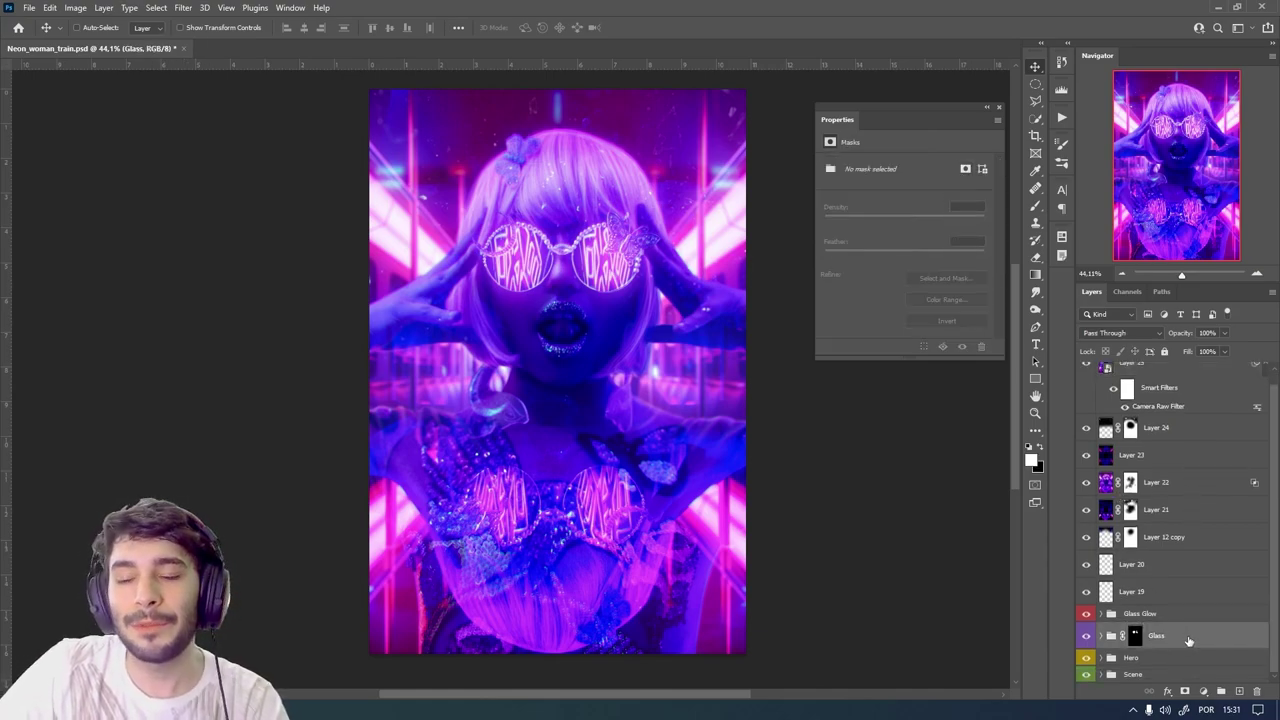